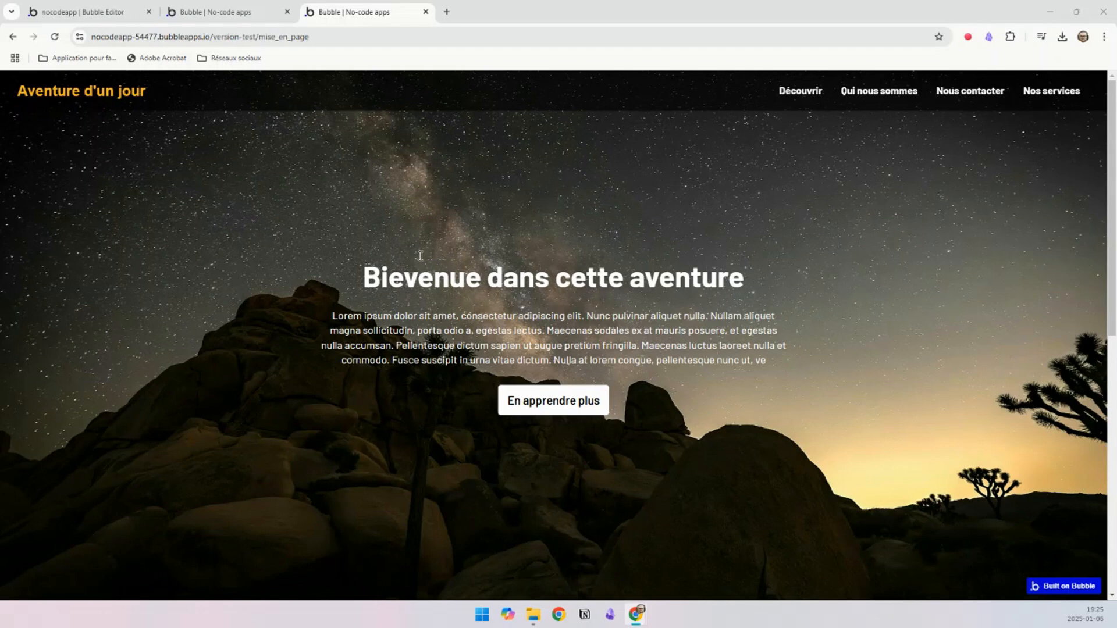
Step: Review the example landing page from its hero section to the red section, and return to the Bubble editor
{"action": "scroll", "coordinate": [361, 346], "scroll_direction": "down", "scroll_amount": 8}
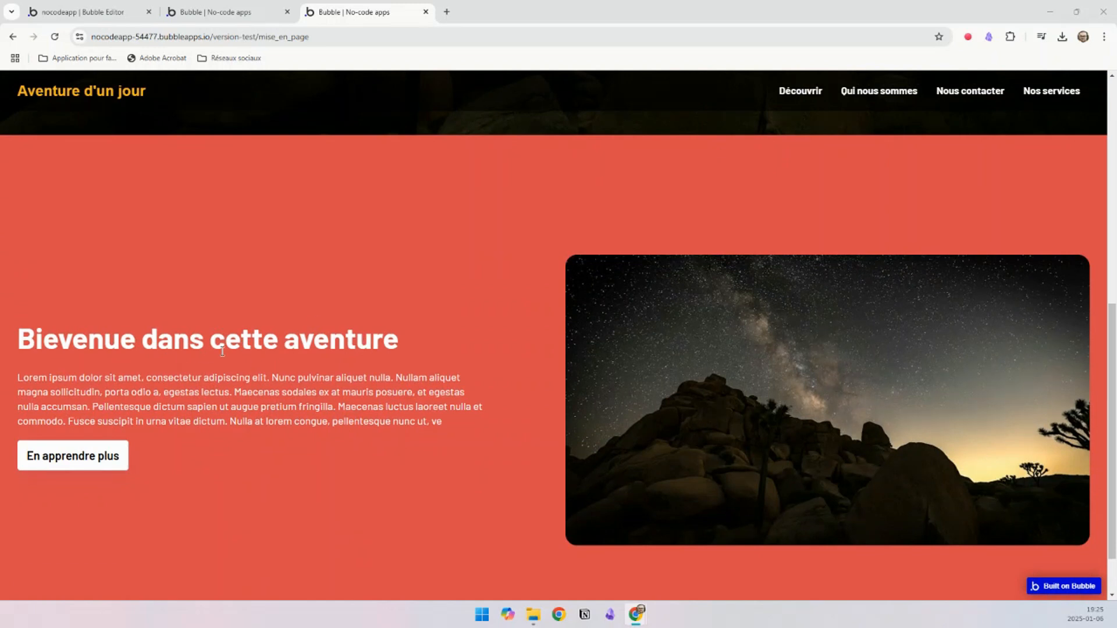
{"action": "scroll", "coordinate": [836, 375], "scroll_direction": "down", "scroll_amount": 1}
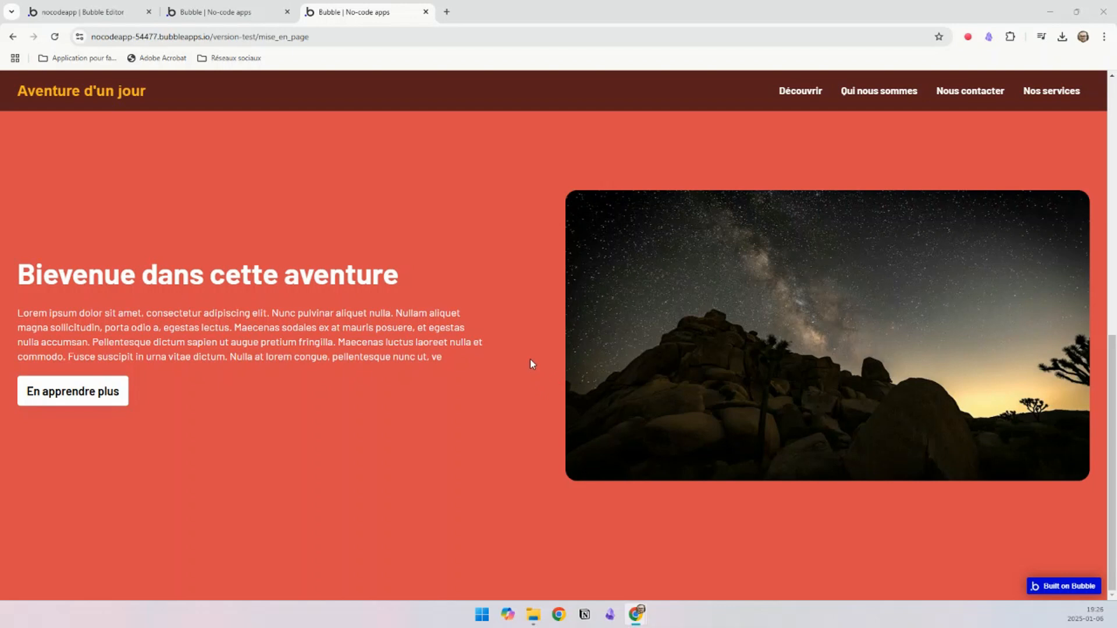
{"action": "left_click", "coordinate": [97, 13]}
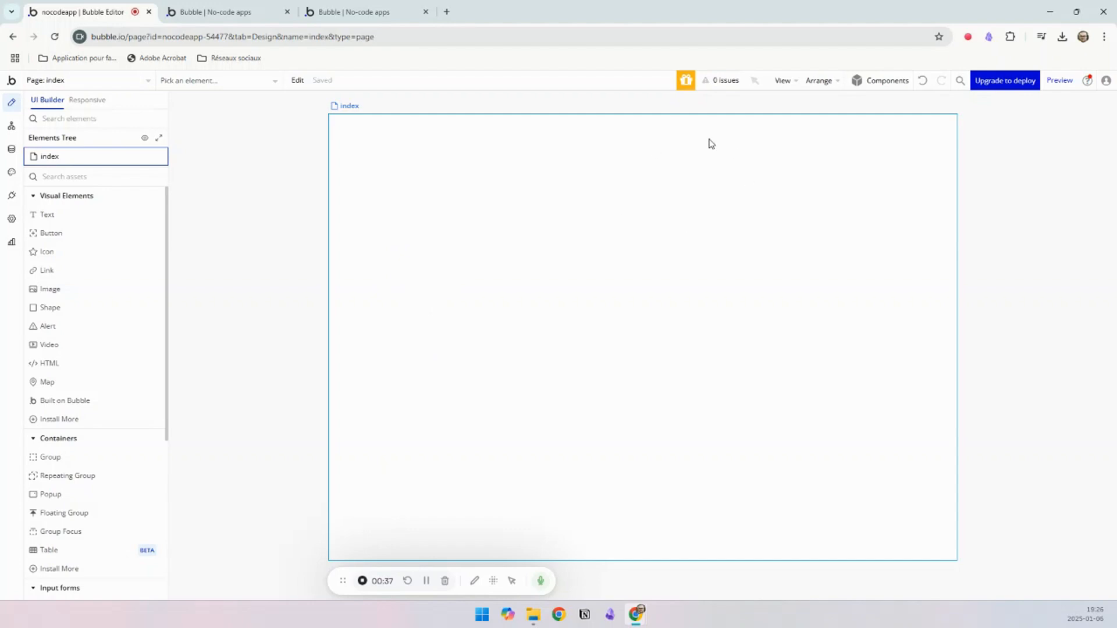
Step: Set the index page's container layout to Fixed
{"action": "double_click", "coordinate": [569, 223]}
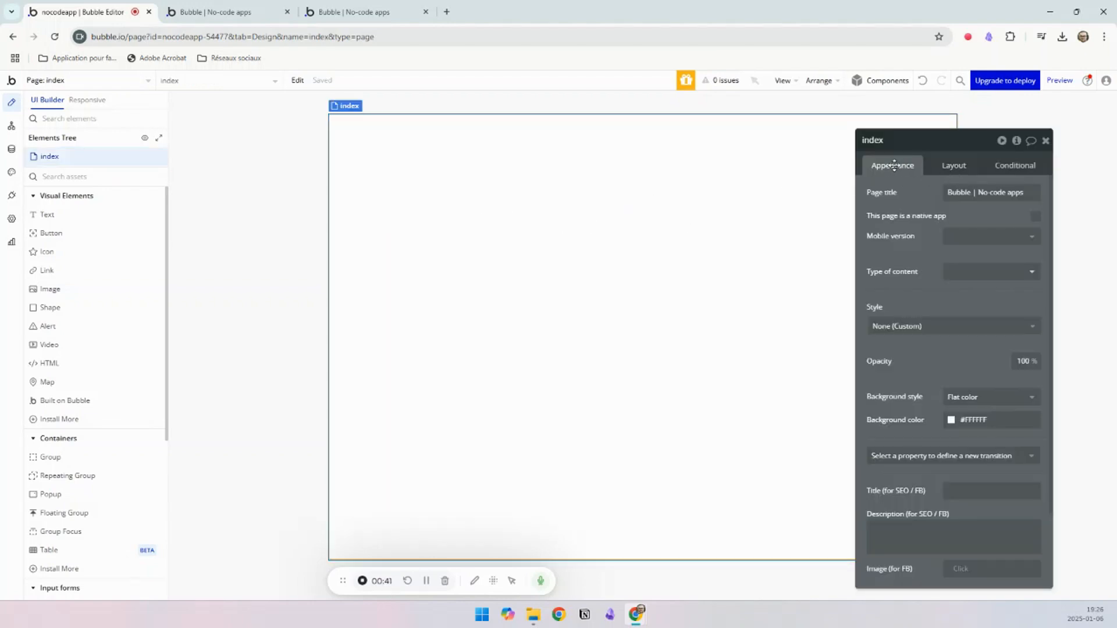
{"action": "left_click", "coordinate": [958, 169]}
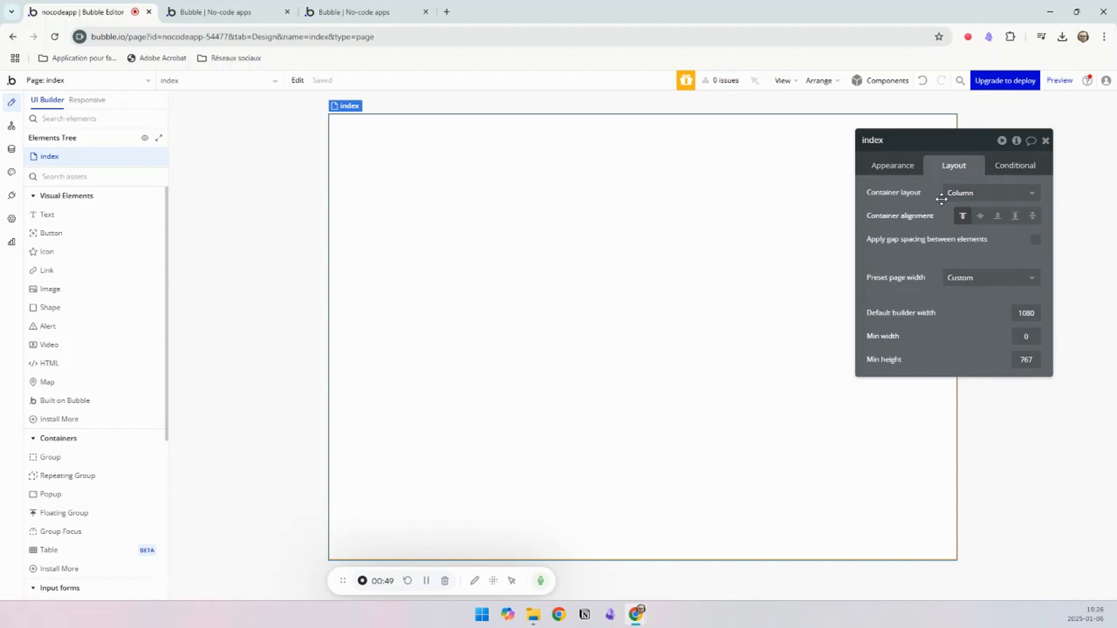
{"action": "left_click_drag", "start_coordinate": [955, 148], "coordinate": [983, 150]}
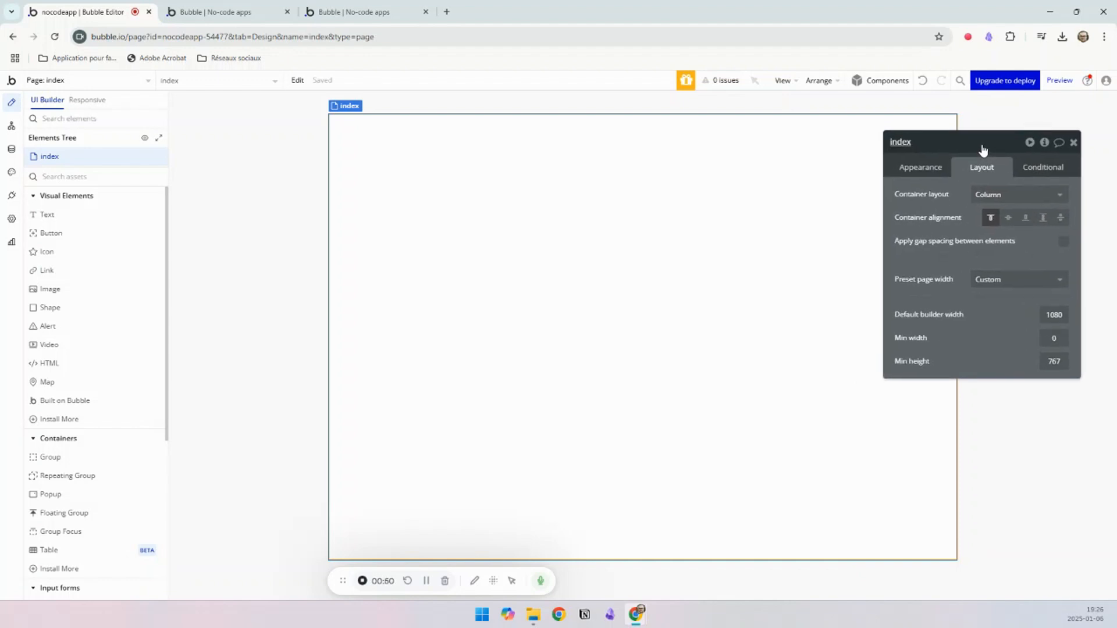
{"action": "left_click", "coordinate": [995, 204]}
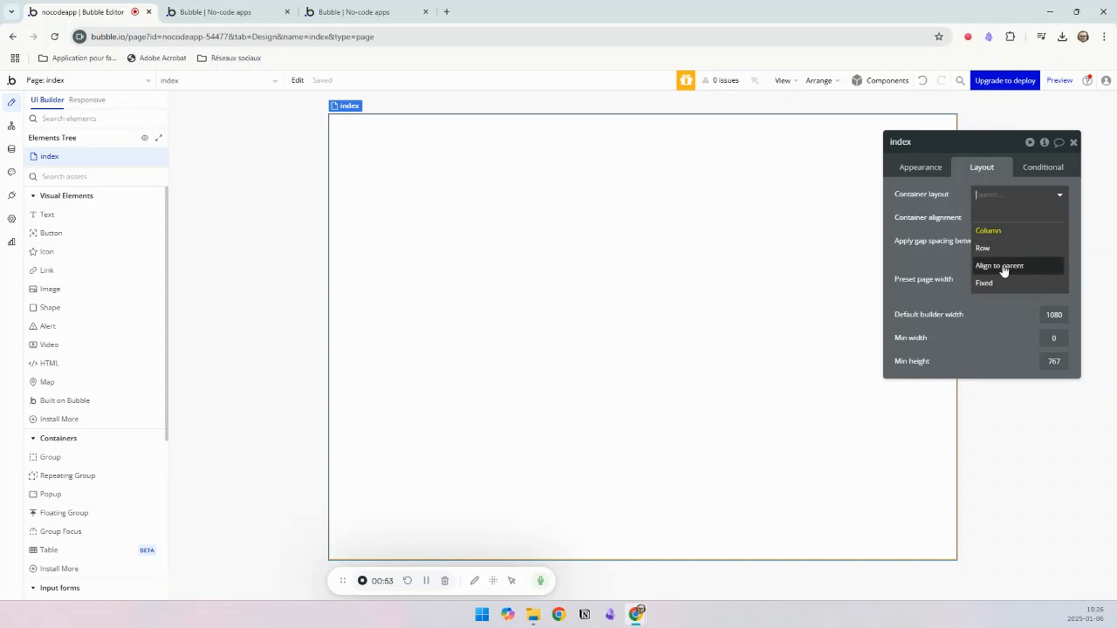
{"action": "left_click", "coordinate": [992, 285]}
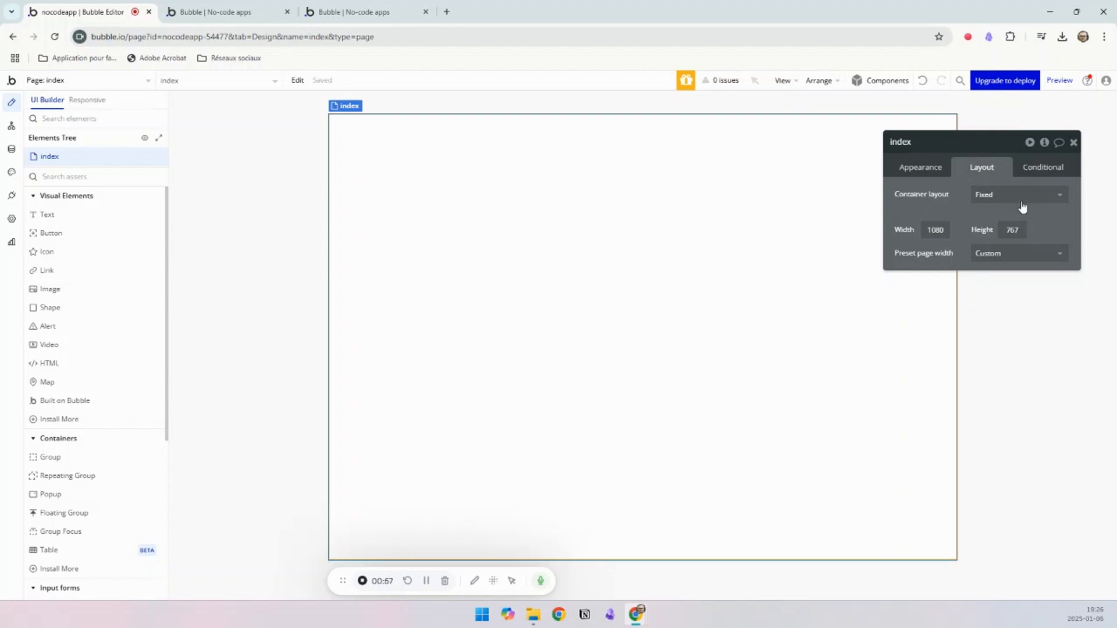
Step: Add two buttons to the page, the first moved to mid-height in the page's left half and the second just above it
{"action": "left_click", "coordinate": [72, 234]}
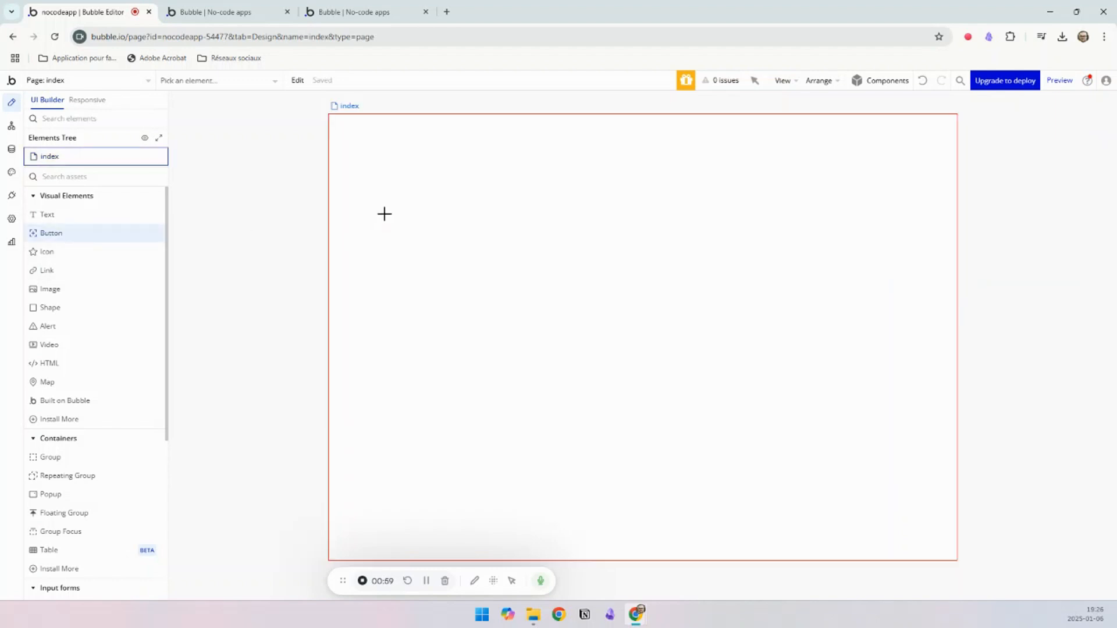
{"action": "left_click", "coordinate": [394, 163]}
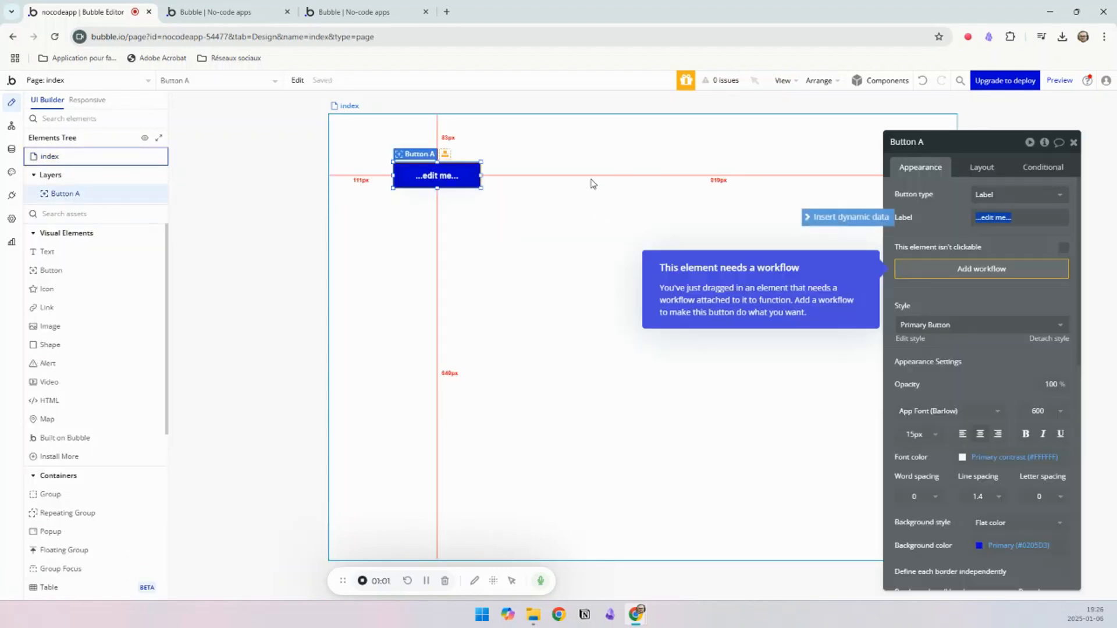
{"action": "left_click_drag", "start_coordinate": [432, 178], "coordinate": [458, 335]}
{"action": "left_click", "coordinate": [514, 406]}
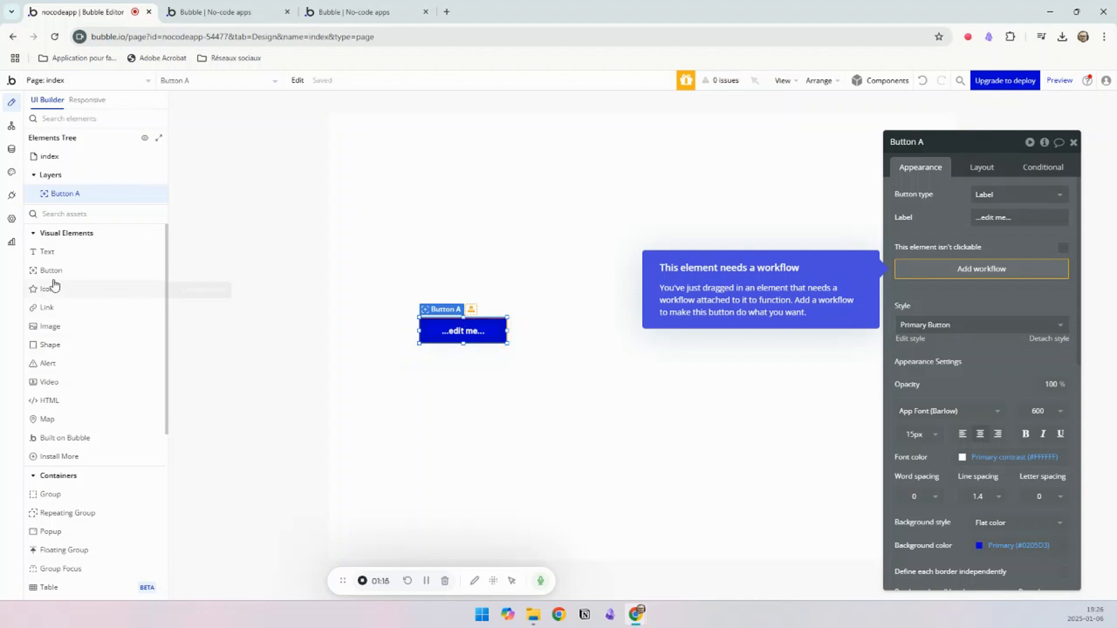
{"action": "left_click_drag", "start_coordinate": [53, 273], "coordinate": [422, 271]}
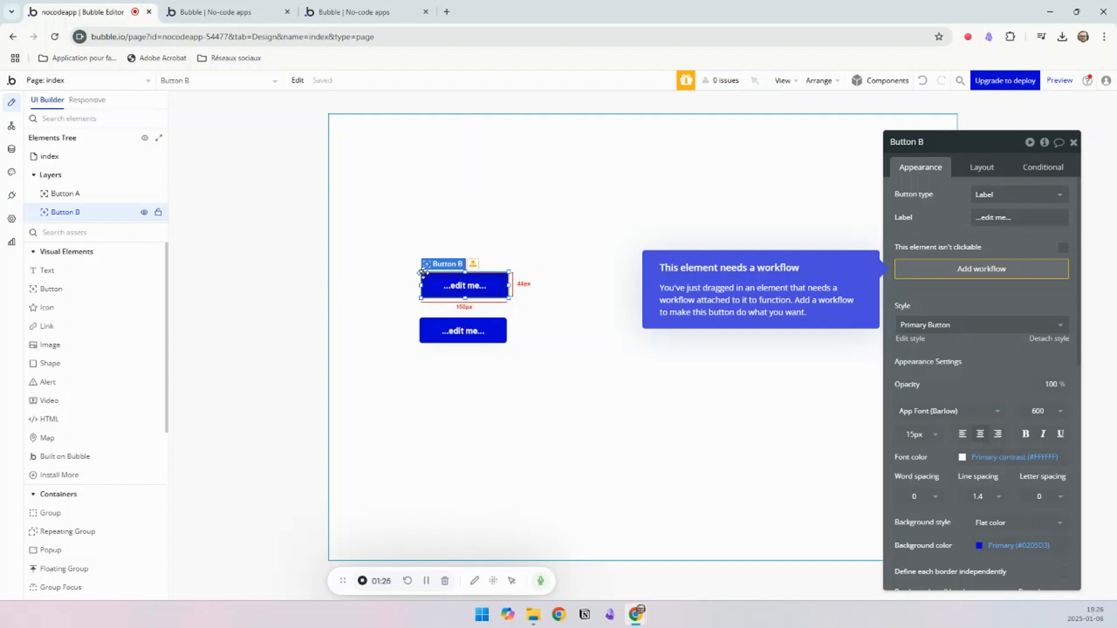
{"action": "left_click_drag", "start_coordinate": [428, 277], "coordinate": [423, 227]}
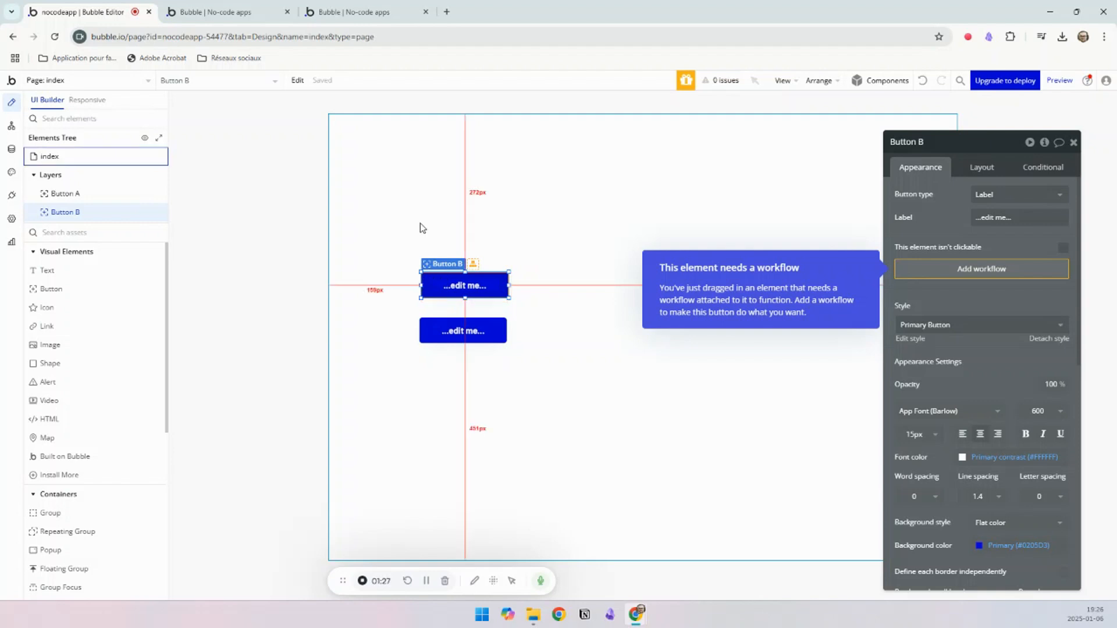
Step: Open the container layout options of the index page
{"action": "left_click", "coordinate": [982, 169]}
{"action": "left_click", "coordinate": [562, 279]}
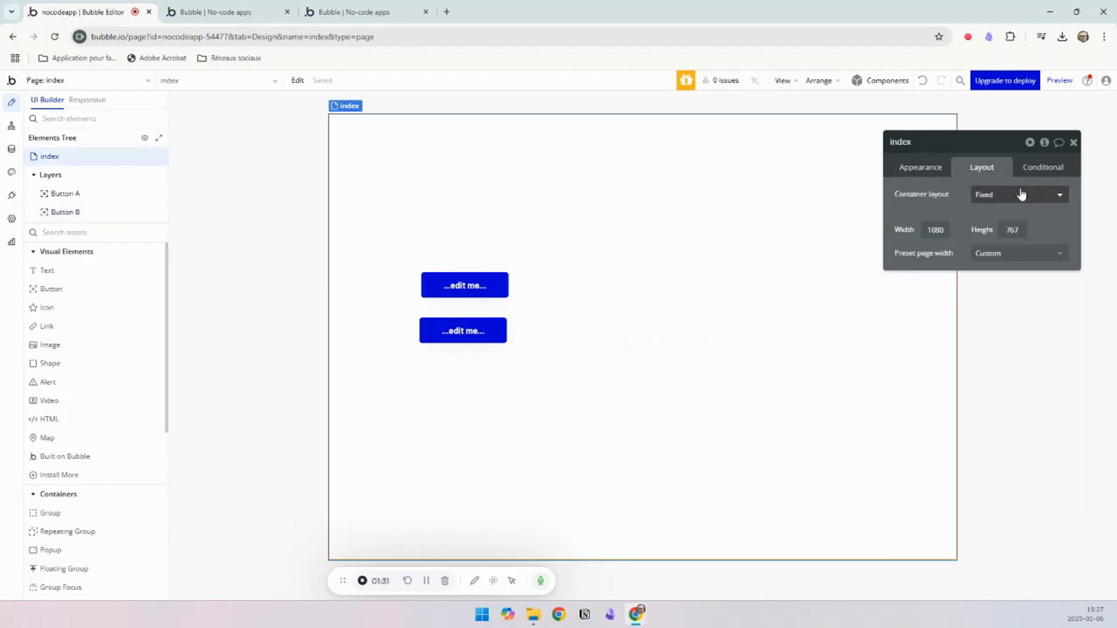
{"action": "left_click", "coordinate": [1020, 193]}
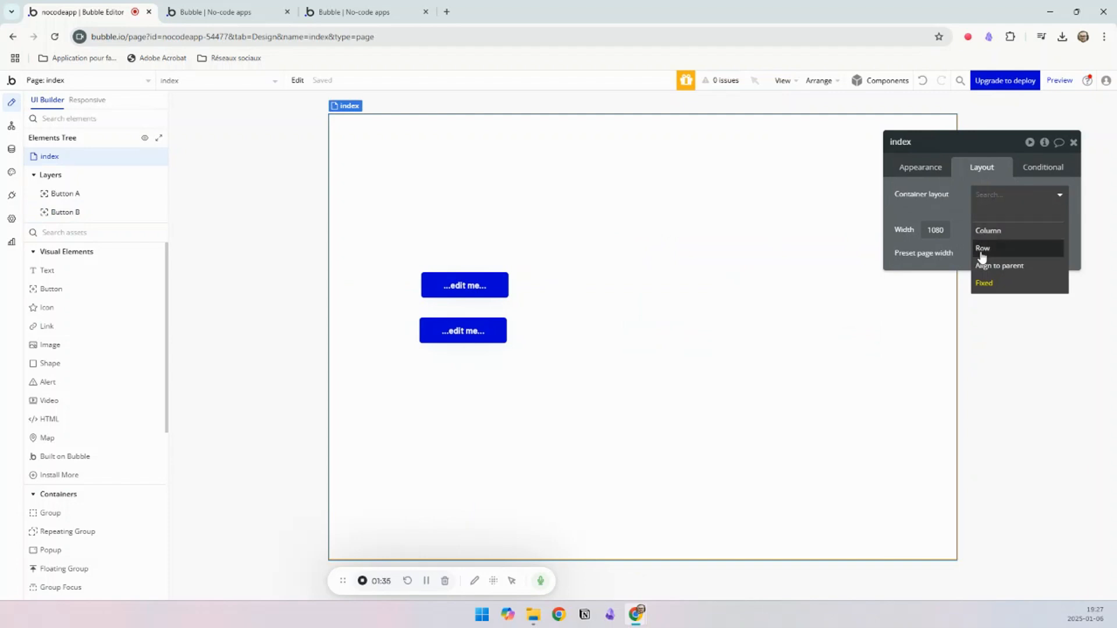
Step: Delete both buttons from the page
{"action": "left_click", "coordinate": [453, 288]}
{"action": "key", "text": "Delete"}
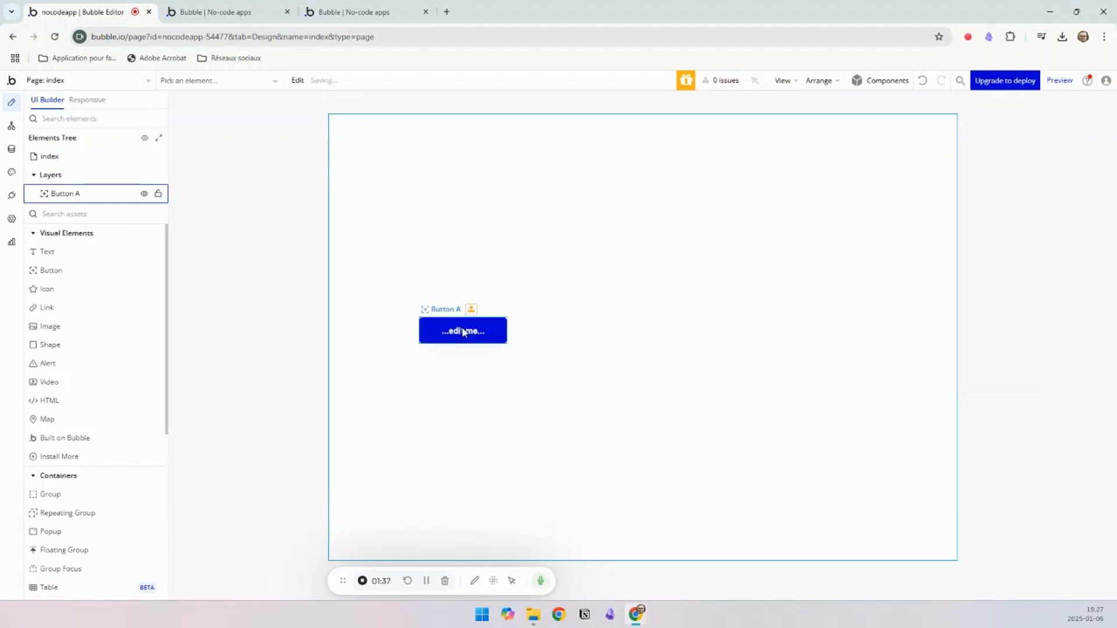
{"action": "left_click", "coordinate": [459, 327]}
{"action": "key", "text": "Delete"}
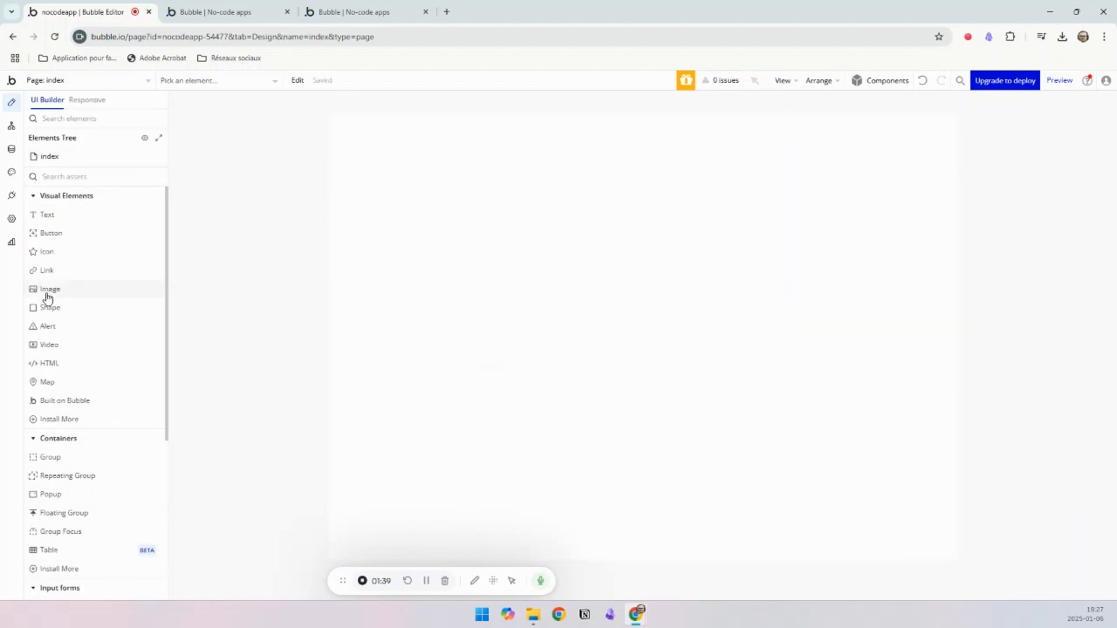
Step: Draw a group of about 280 by 280 px in the page's upper-left area and paste a copy of it
{"action": "left_click", "coordinate": [57, 461]}
{"action": "left_click_drag", "start_coordinate": [409, 153], "coordinate": [573, 316]}
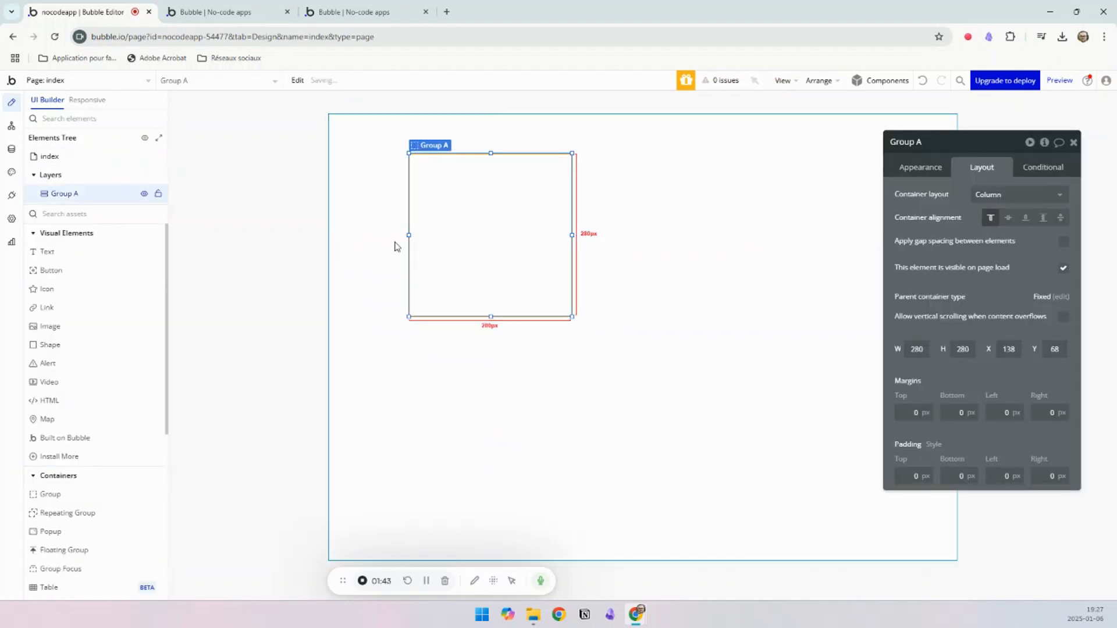
{"action": "key", "text": "ctrl+c"}
{"action": "key", "text": "ctrl+v"}
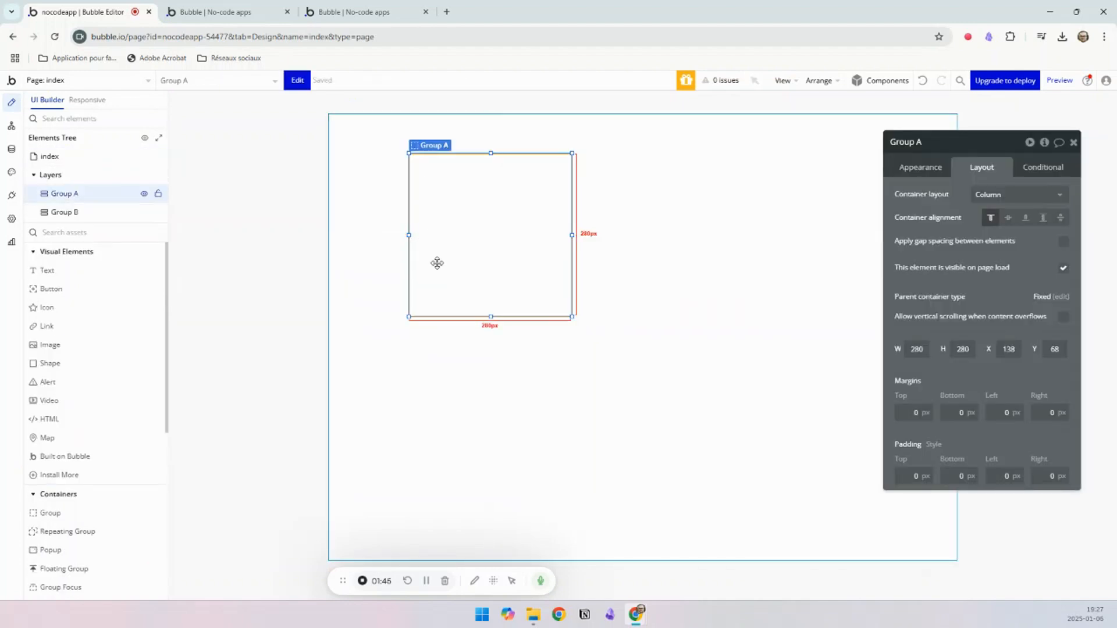
{"action": "left_click_drag", "start_coordinate": [436, 262], "coordinate": [654, 304]}
{"action": "left_click", "coordinate": [442, 265]}
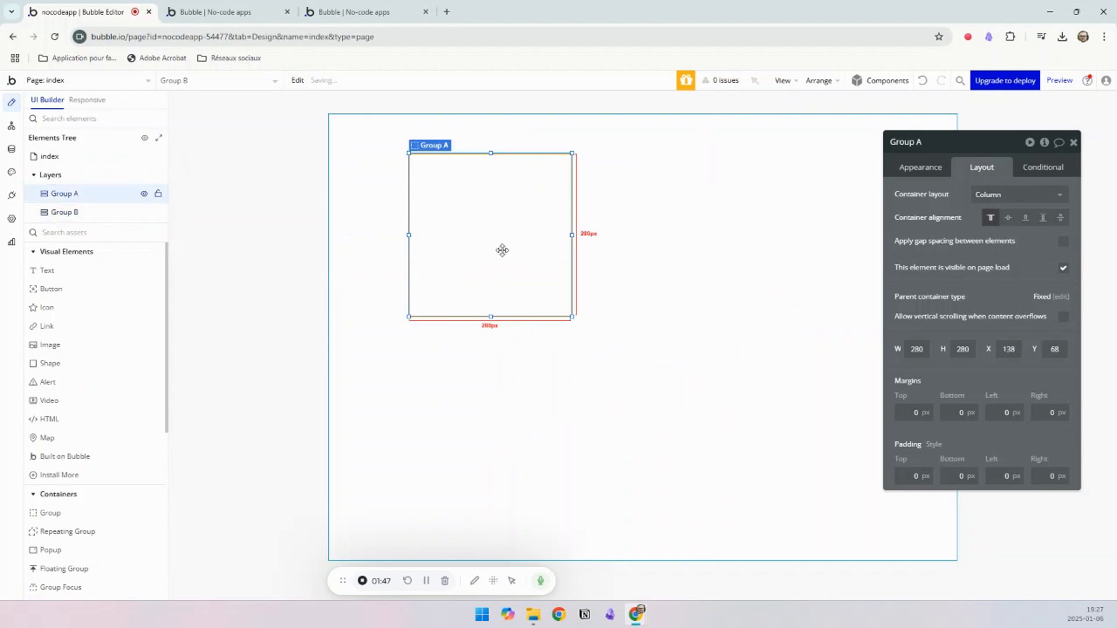
Step: Set the index page's container layout to Column
{"action": "left_click", "coordinate": [710, 182]}
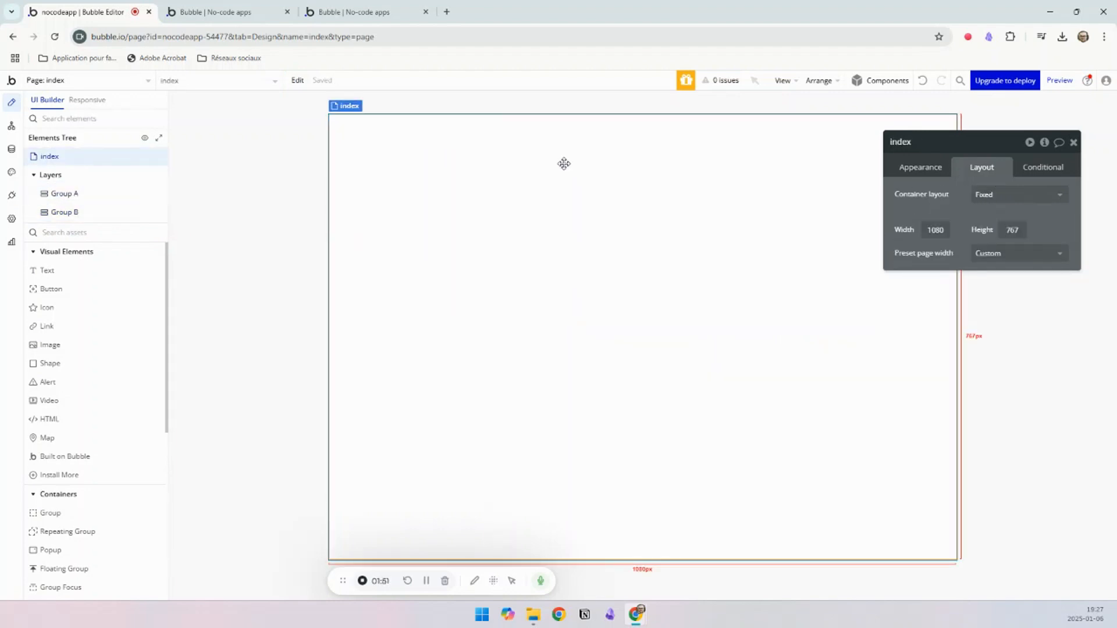
{"action": "left_click", "coordinate": [1004, 196]}
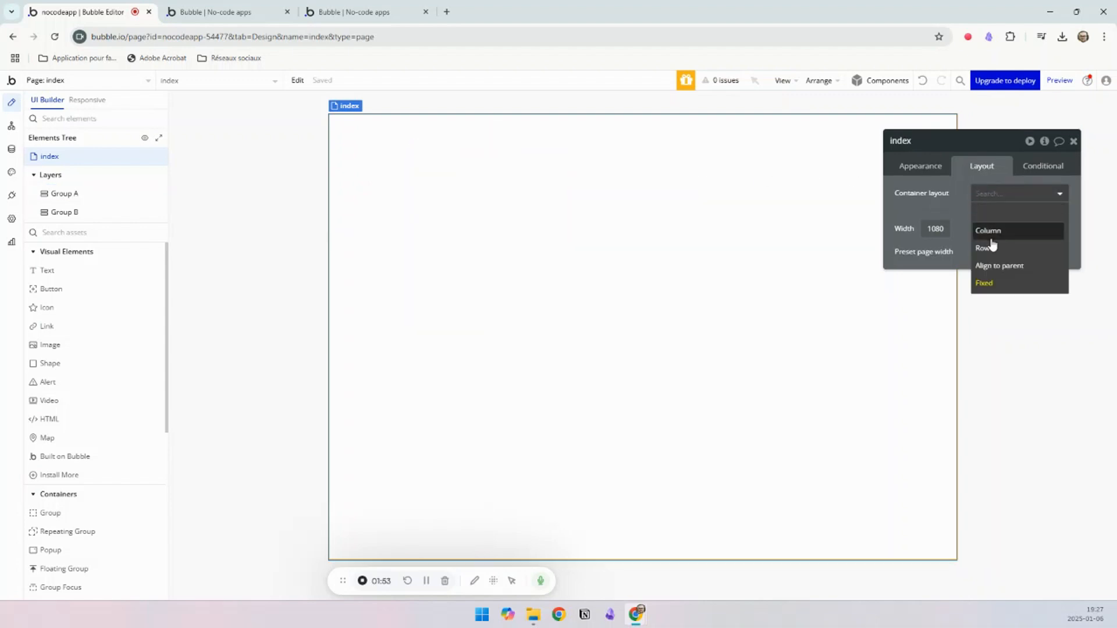
{"action": "left_click", "coordinate": [992, 240]}
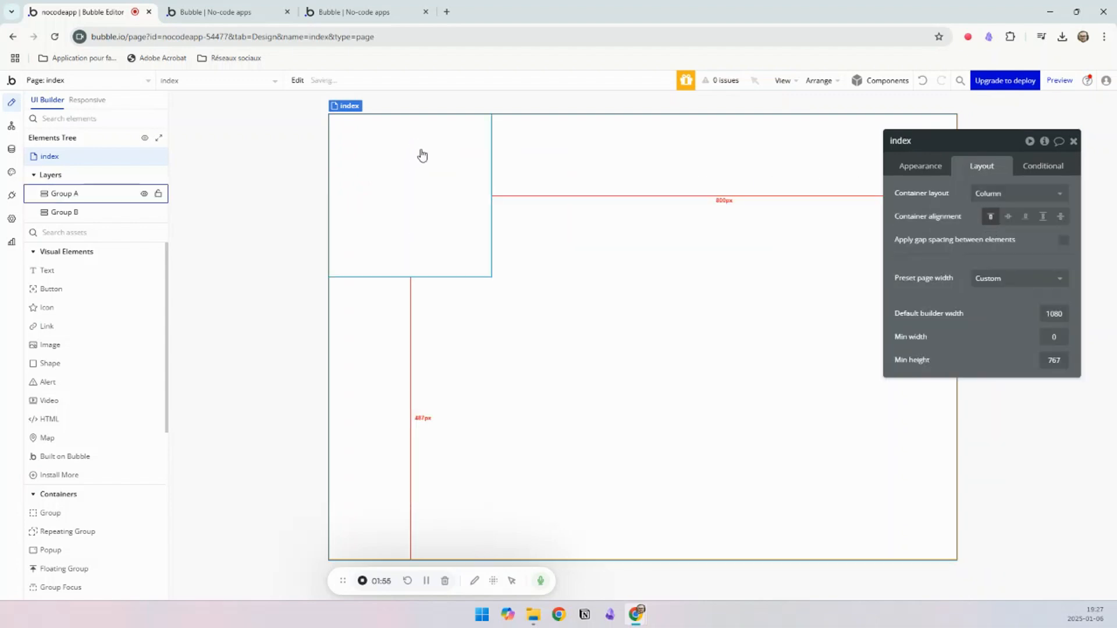
Step: Give Group A a flat-color background using the green Success color variable
{"action": "left_click", "coordinate": [453, 247]}
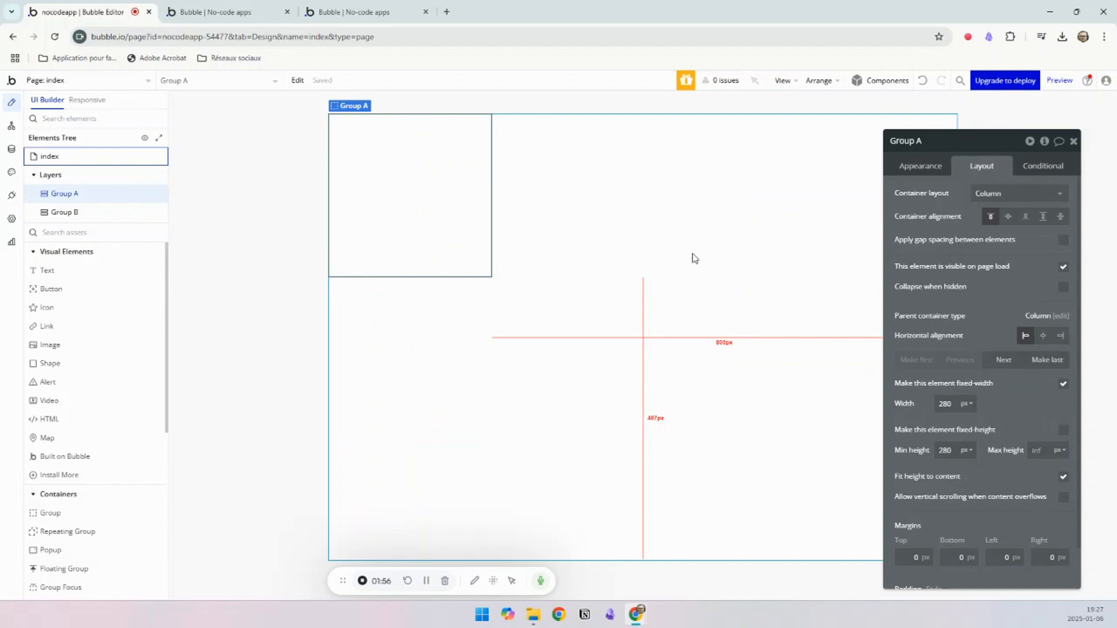
{"action": "left_click", "coordinate": [915, 167]}
{"action": "left_click", "coordinate": [1004, 411]}
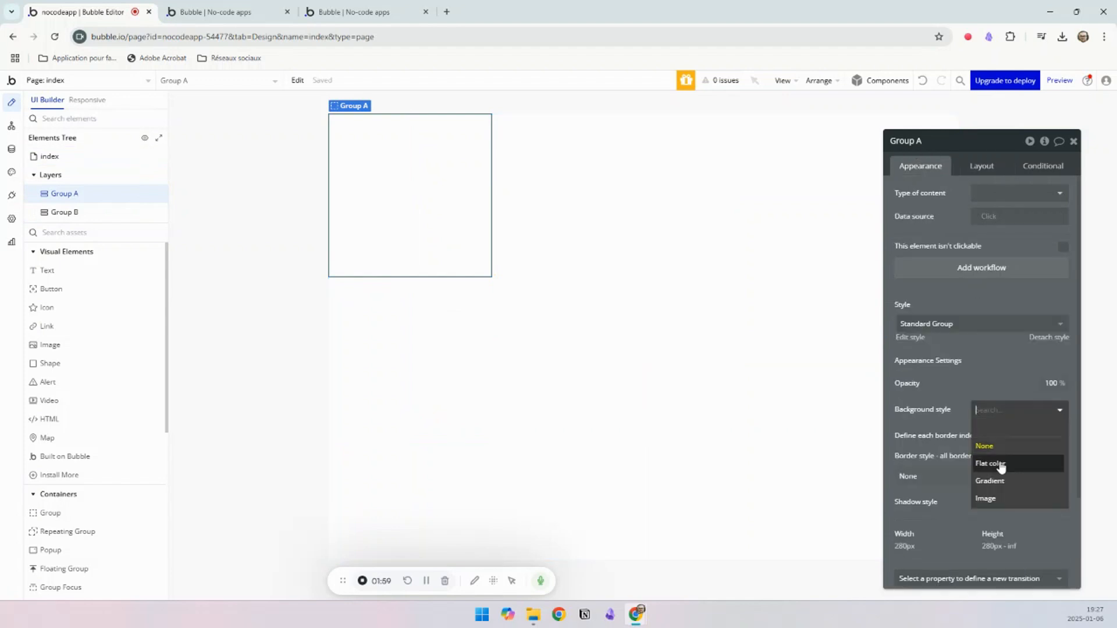
{"action": "left_click", "coordinate": [998, 464]}
{"action": "left_click", "coordinate": [1007, 437]}
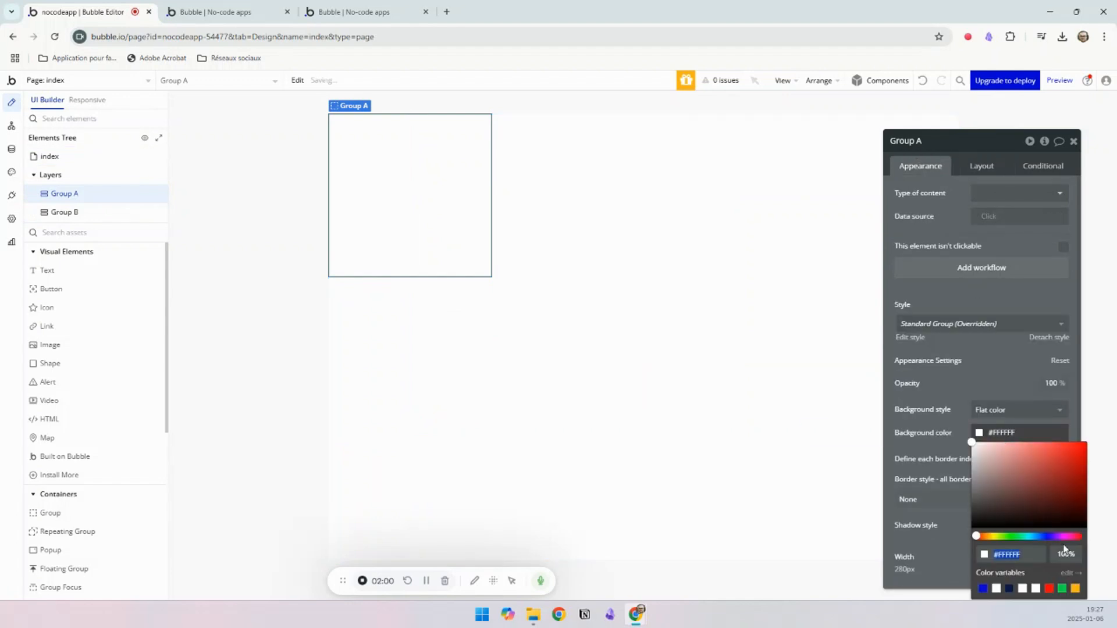
{"action": "left_click", "coordinate": [1068, 592]}
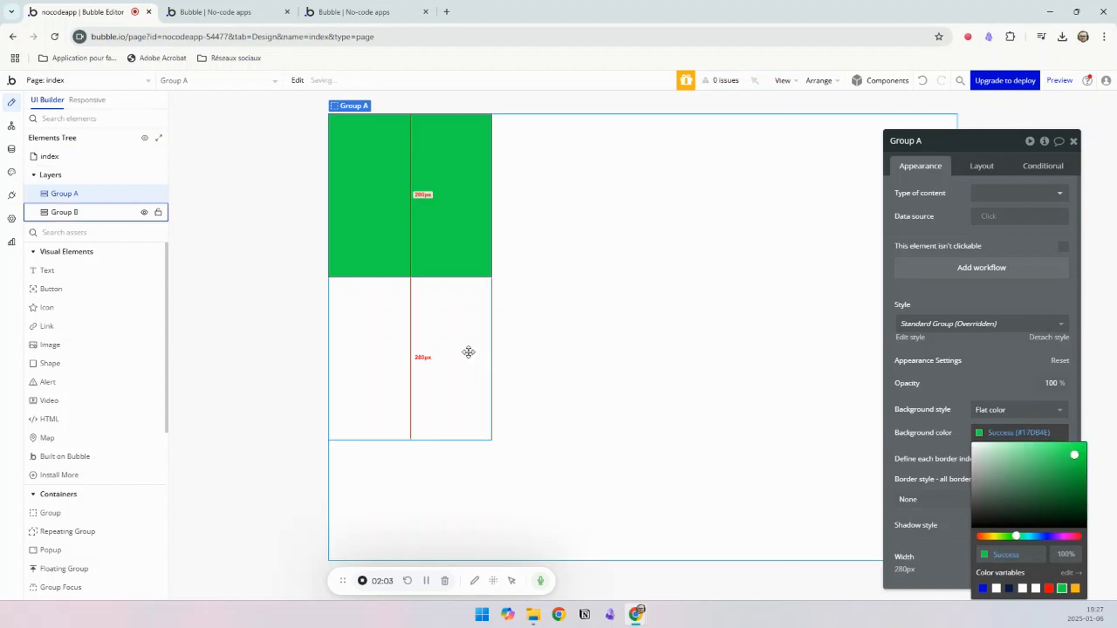
Step: Give Group B a flat-color background using the orange Alert color variable
{"action": "left_click", "coordinate": [486, 366]}
{"action": "left_click", "coordinate": [992, 410]}
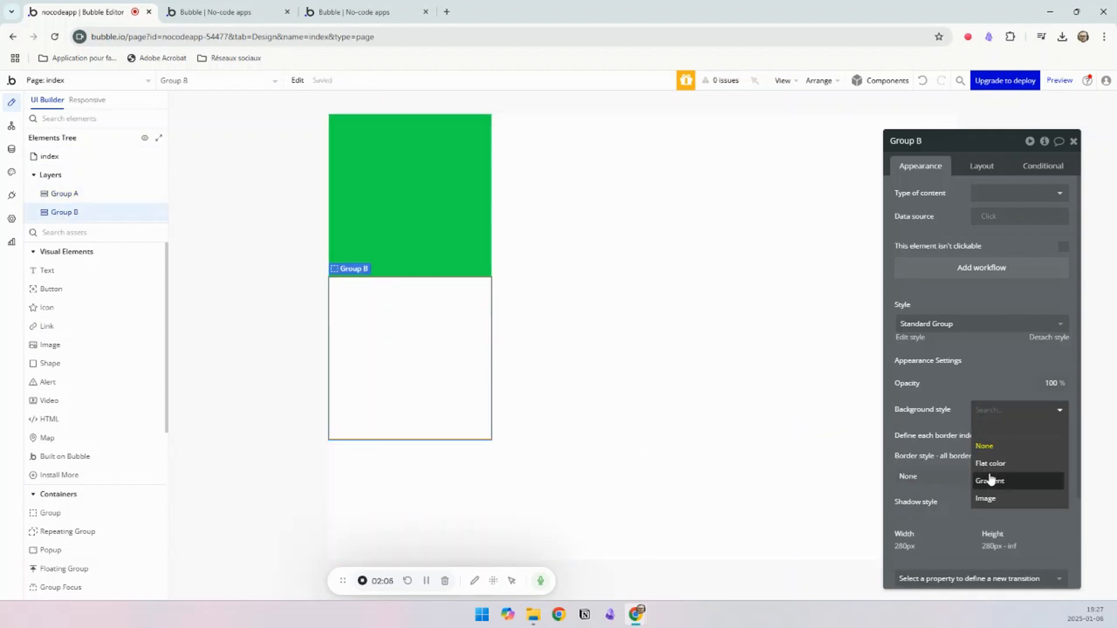
{"action": "left_click", "coordinate": [1015, 463]}
{"action": "left_click", "coordinate": [1018, 432]}
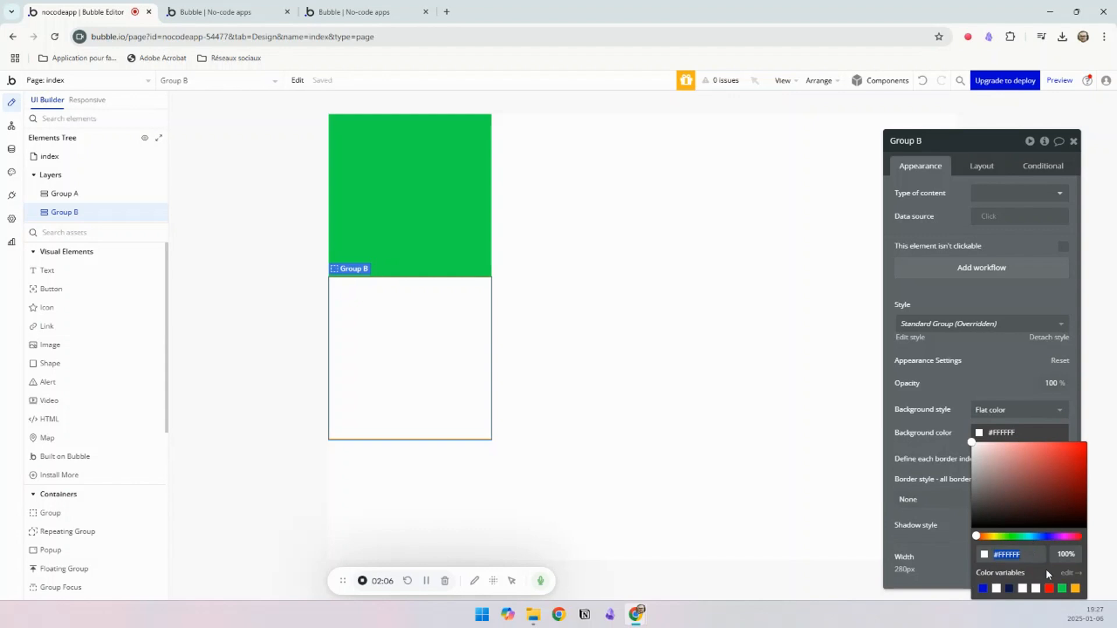
{"action": "left_click", "coordinate": [1077, 590]}
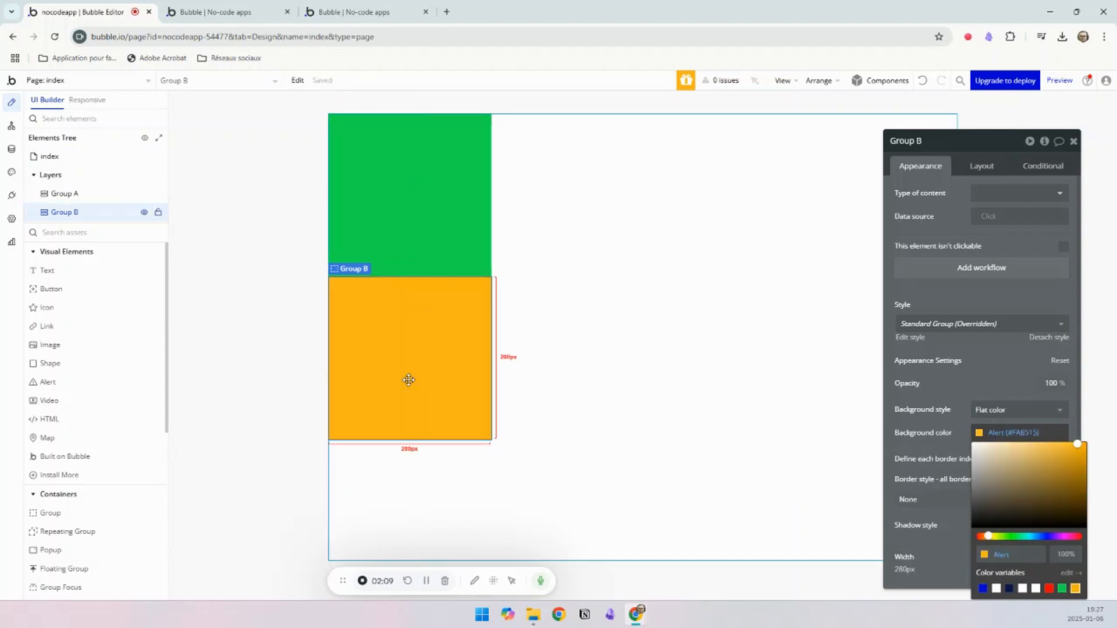
Step: Set the index page's container layout to Row
{"action": "left_click", "coordinate": [562, 228]}
{"action": "left_click", "coordinate": [989, 170]}
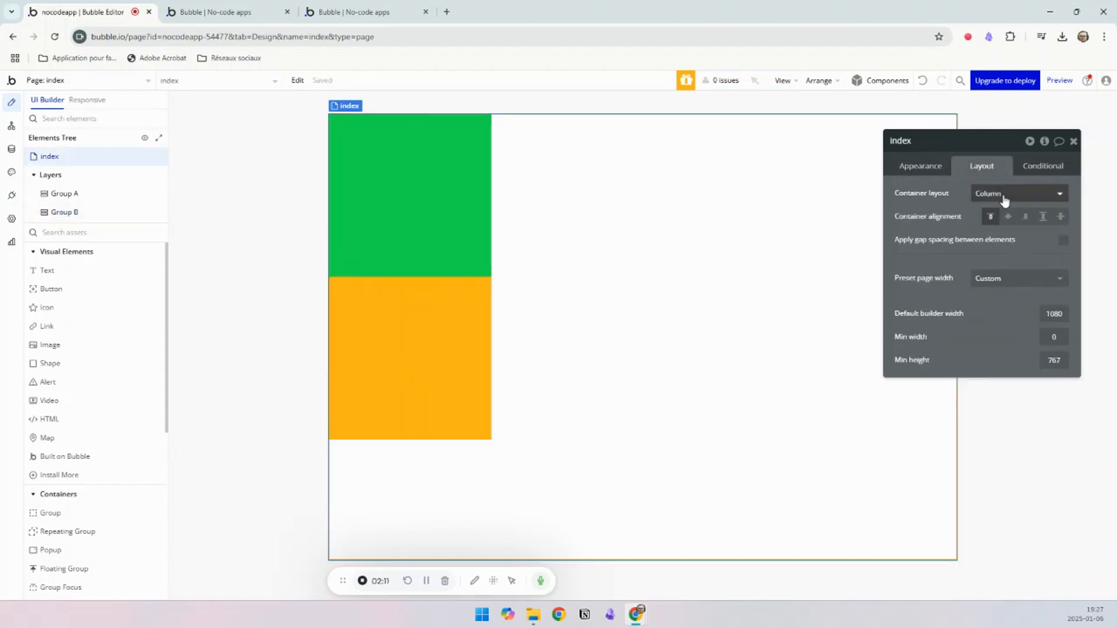
{"action": "left_click", "coordinate": [1003, 195]}
{"action": "left_click", "coordinate": [994, 256]}
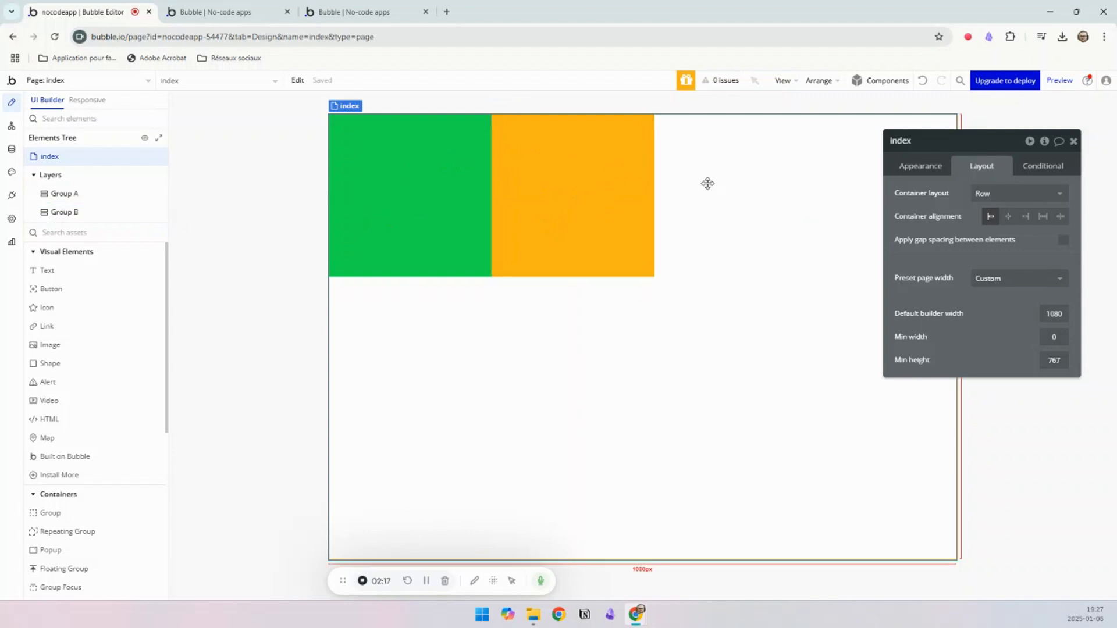
Step: Copy the orange group and paste more copies of it until one wraps onto a second row of the page
{"action": "left_click", "coordinate": [563, 195]}
{"action": "key", "text": "ctrl+c"}
{"action": "key", "text": "ctrl+v"}
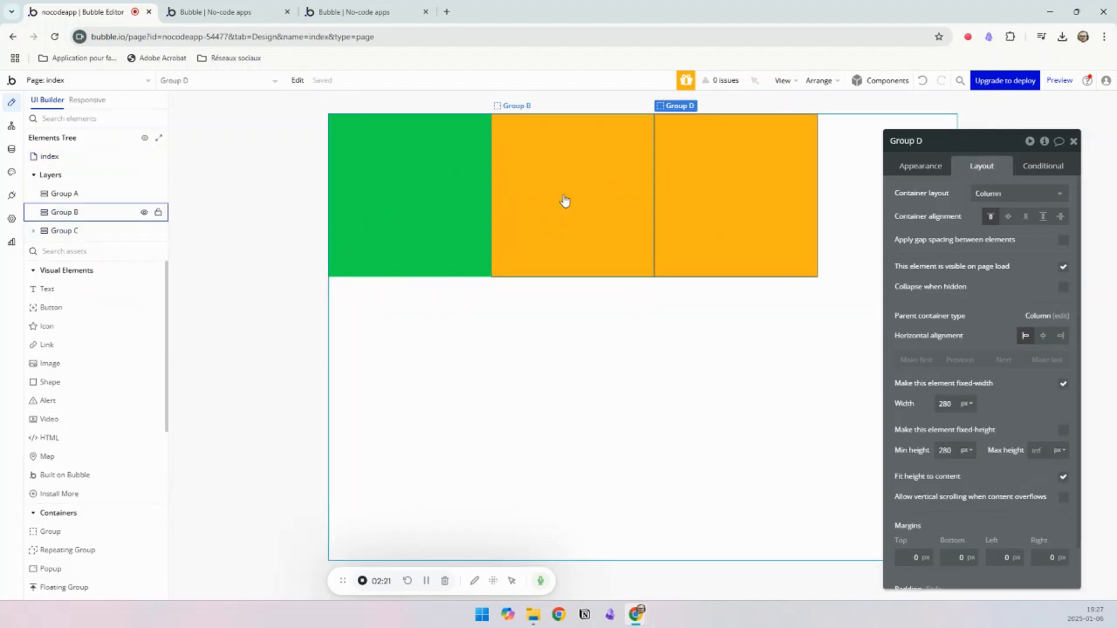
{"action": "left_click", "coordinate": [831, 185]}
{"action": "key", "text": "ctrl+v"}
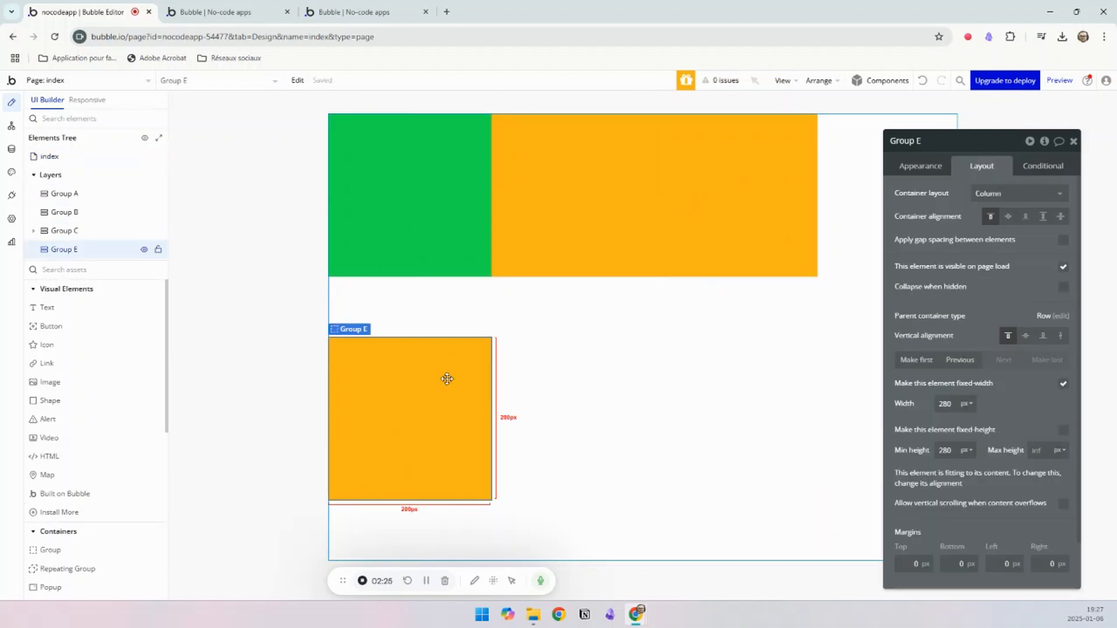
Step: Set the index page's container layout to Column and check how the colored groups stack
{"action": "left_click", "coordinate": [1015, 193]}
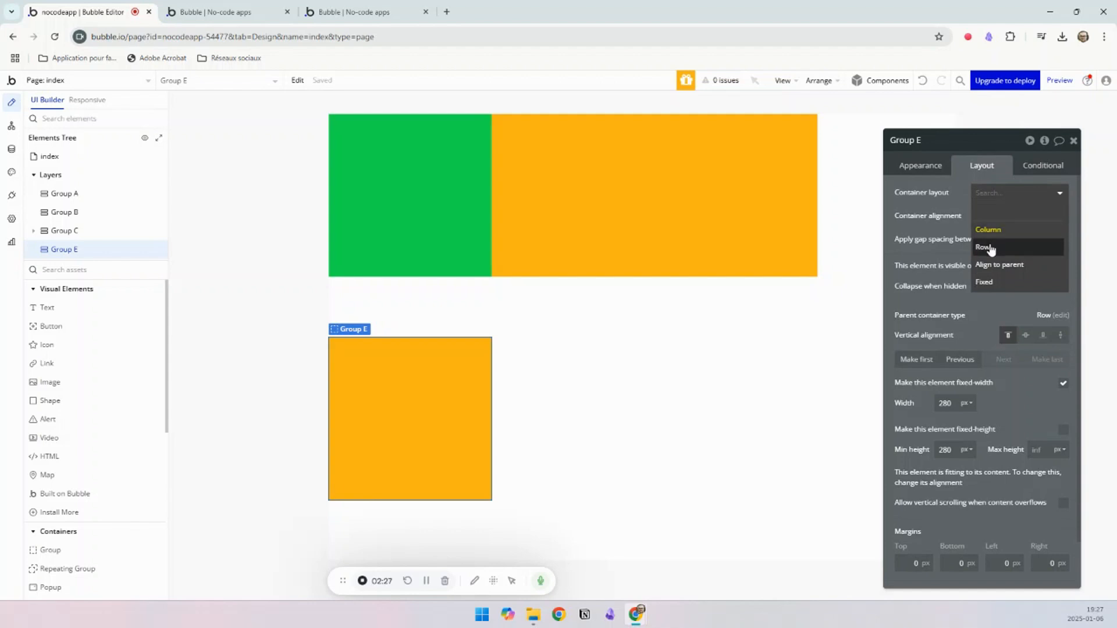
{"action": "left_click", "coordinate": [989, 249]}
{"action": "left_click", "coordinate": [983, 193]}
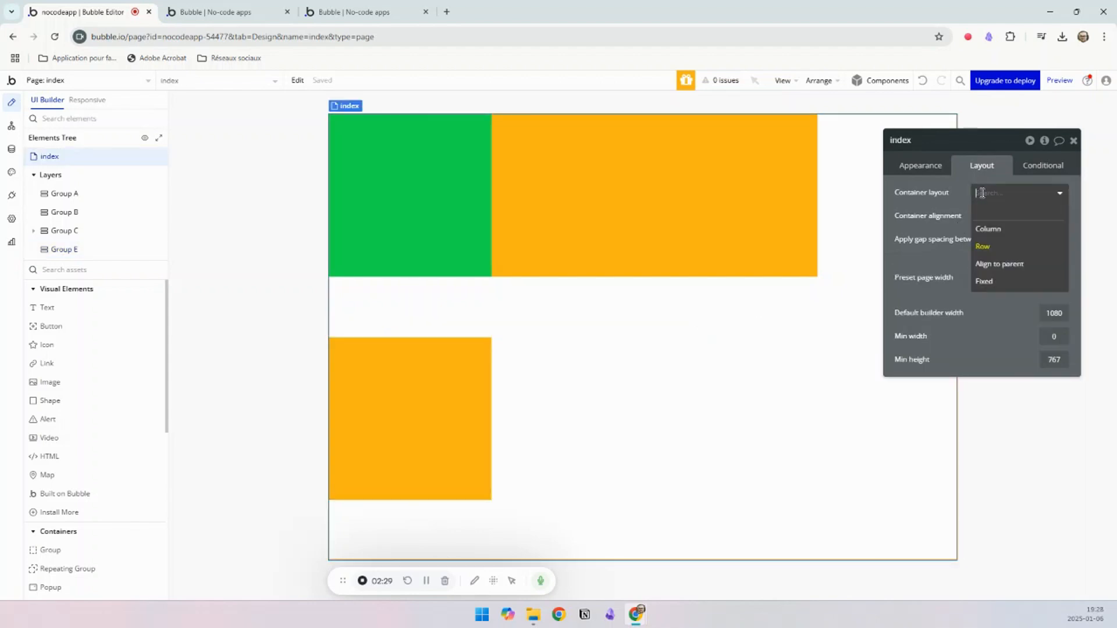
{"action": "left_click", "coordinate": [987, 230]}
{"action": "scroll", "coordinate": [471, 322], "scroll_direction": "down", "scroll_amount": 3}
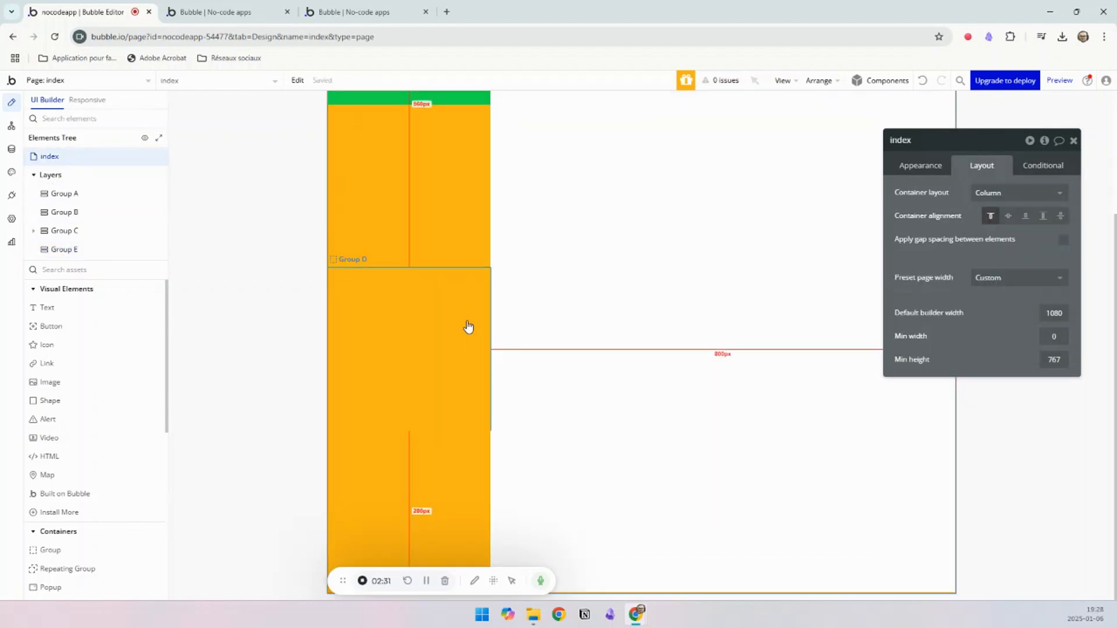
{"action": "scroll", "coordinate": [455, 482], "scroll_direction": "up", "scroll_amount": 3}
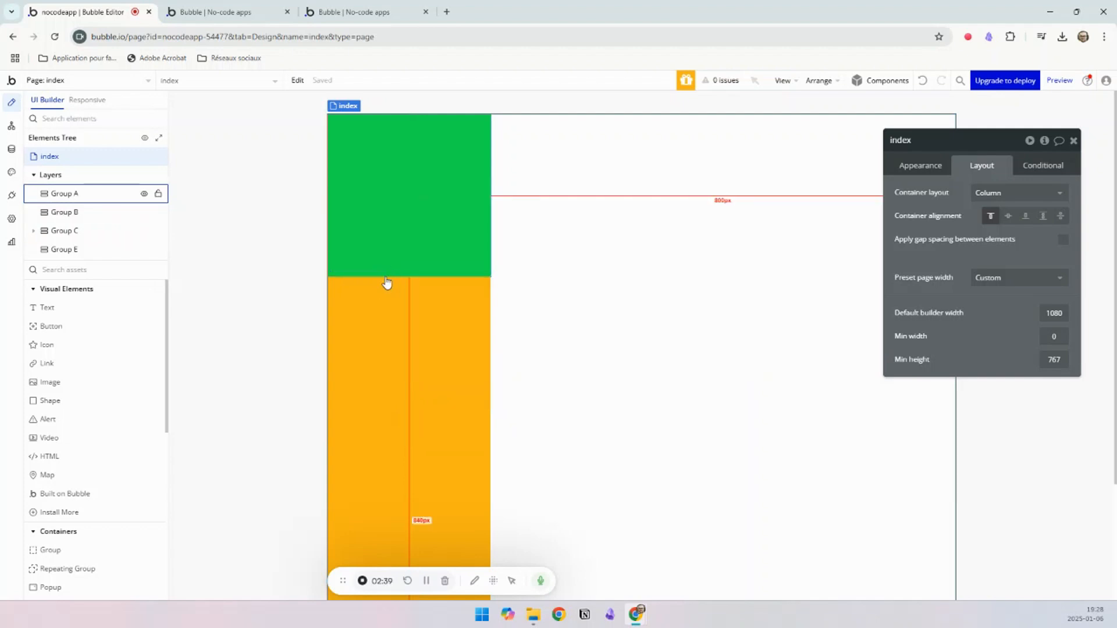
Step: Delete the green group and all the orange groups from the index page, leaving it empty
{"action": "left_click", "coordinate": [439, 314]}
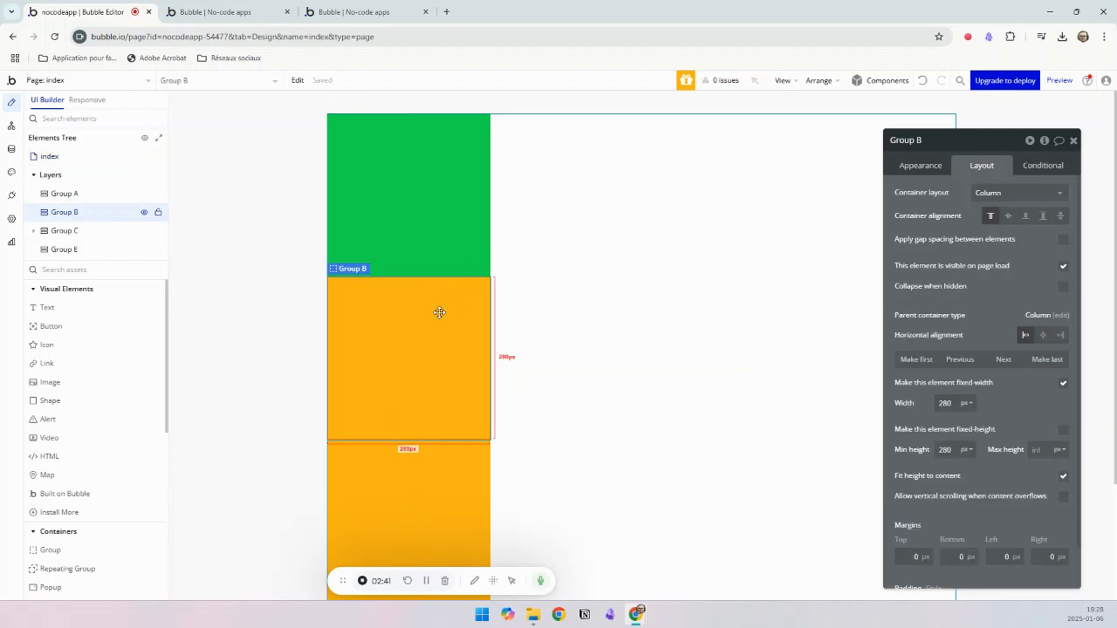
{"action": "key", "text": "Delete"}
{"action": "left_click", "coordinate": [428, 231]}
{"action": "key", "text": "Delete"}
{"action": "left_click", "coordinate": [409, 213]}
{"action": "key", "text": "Delete"}
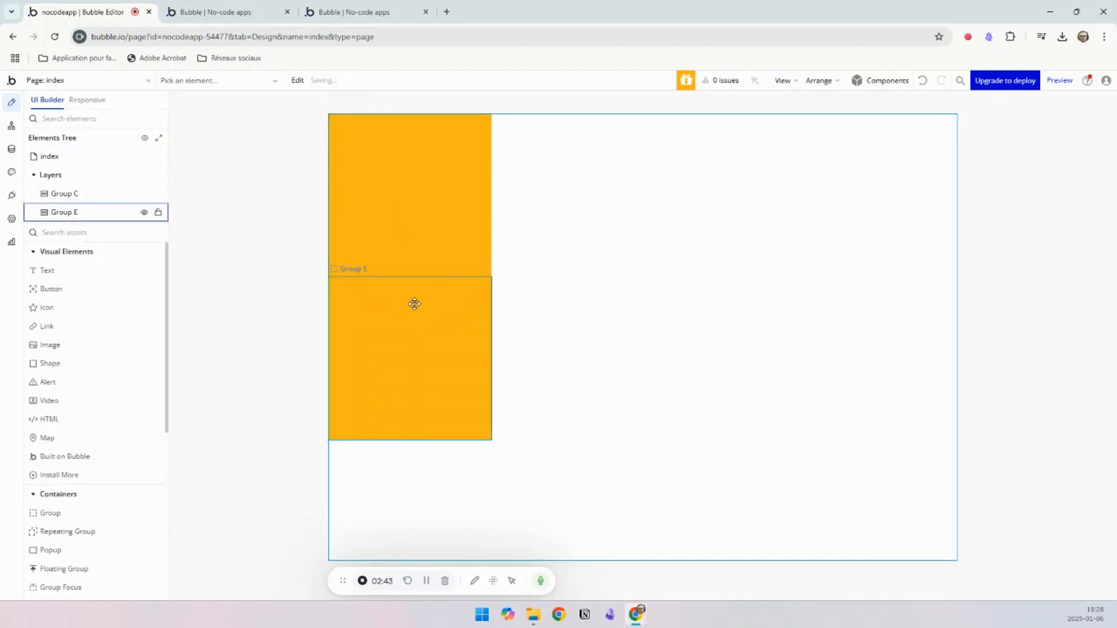
{"action": "left_click", "coordinate": [414, 304]}
{"action": "key", "text": "Delete"}
{"action": "left_click", "coordinate": [321, 10]}
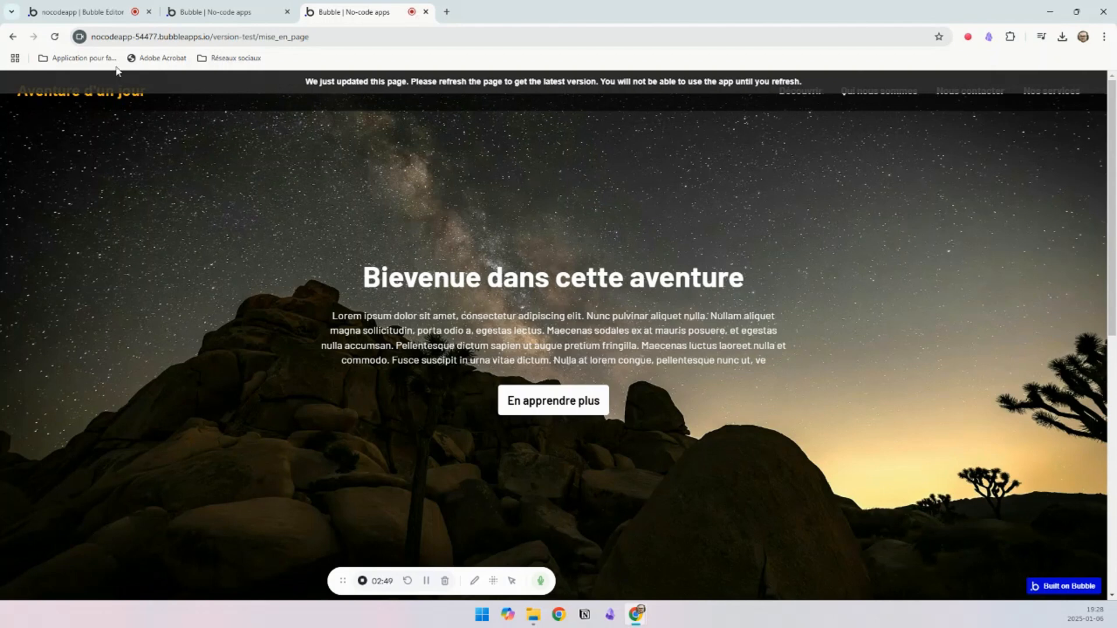
{"action": "left_click", "coordinate": [196, 12]}
{"action": "left_click", "coordinate": [87, 12]}
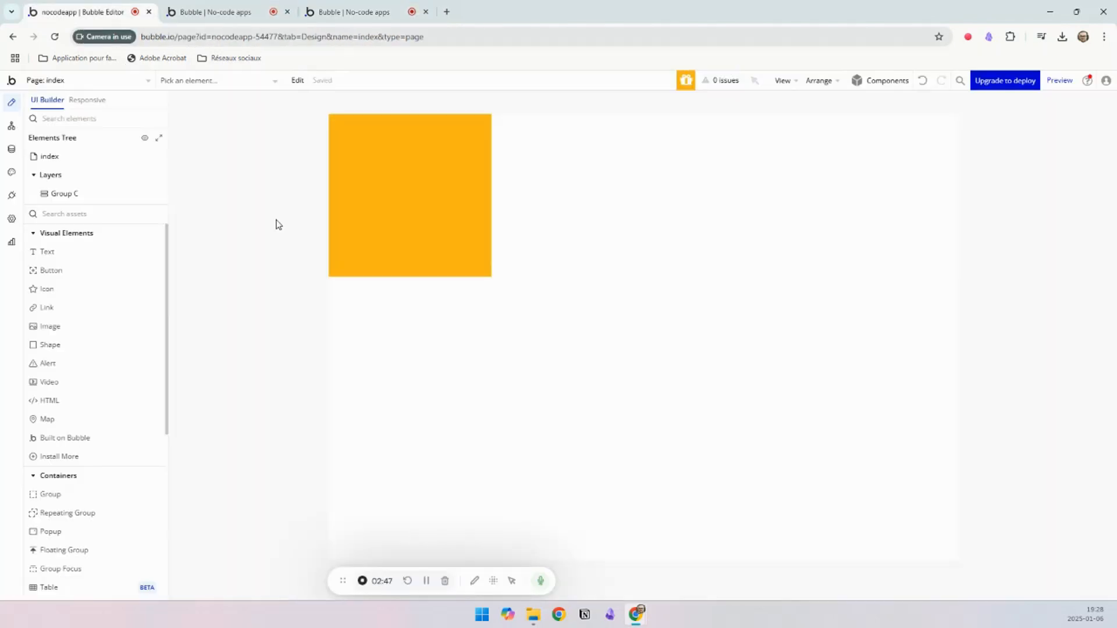
{"action": "double_click", "coordinate": [406, 236]}
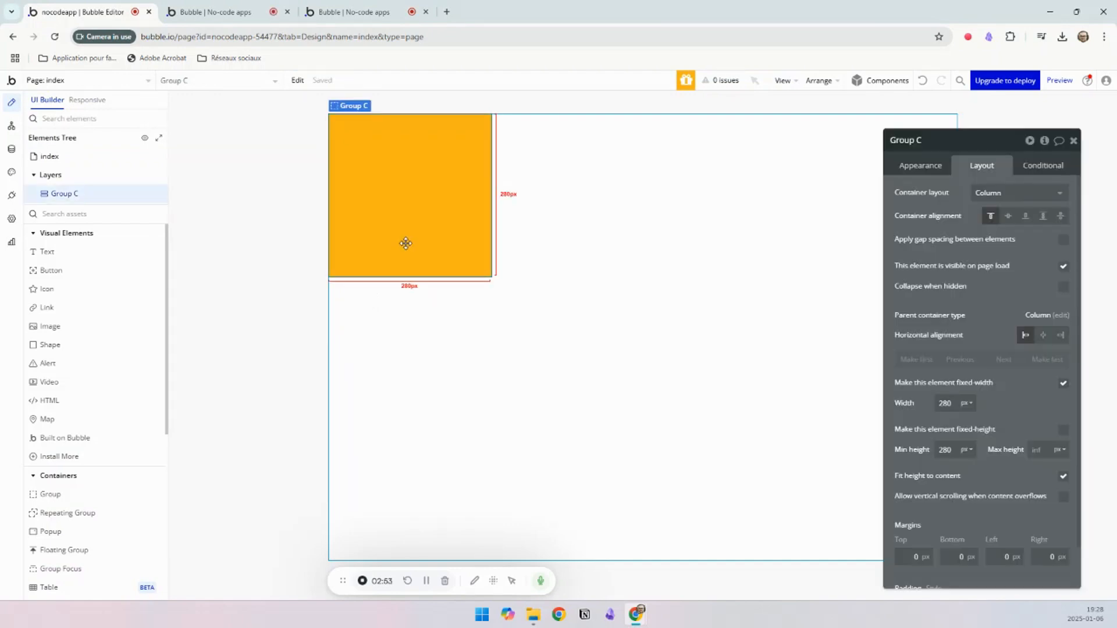
{"action": "key", "text": "Delete"}
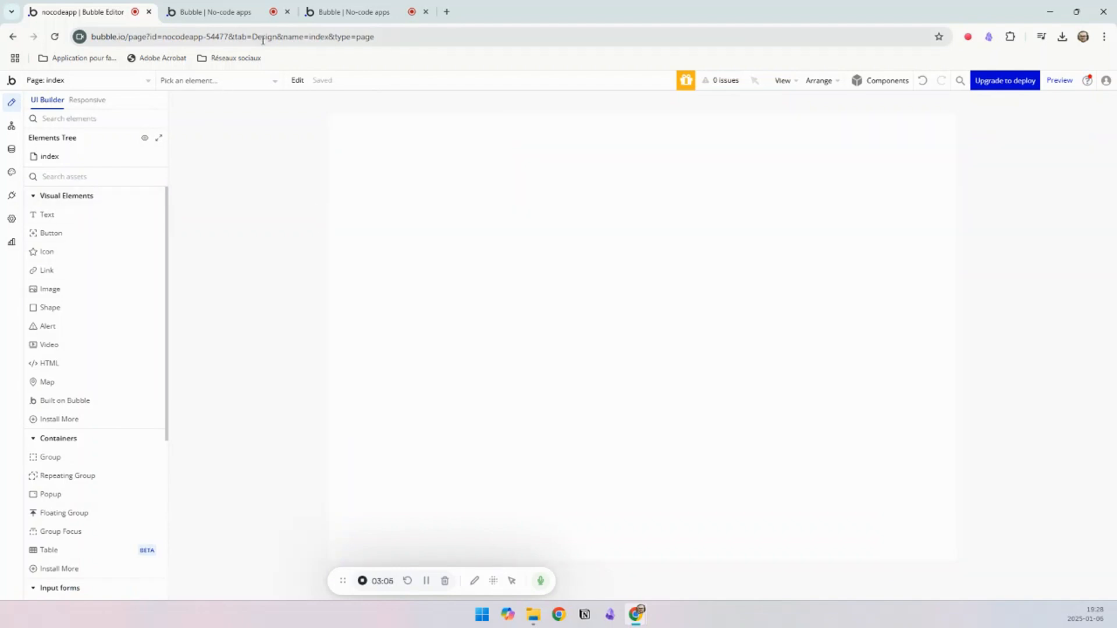
Step: Review the example landing page's sections, and add a matching group named "Group image page complète" to the index page
{"action": "left_click", "coordinate": [336, 13]}
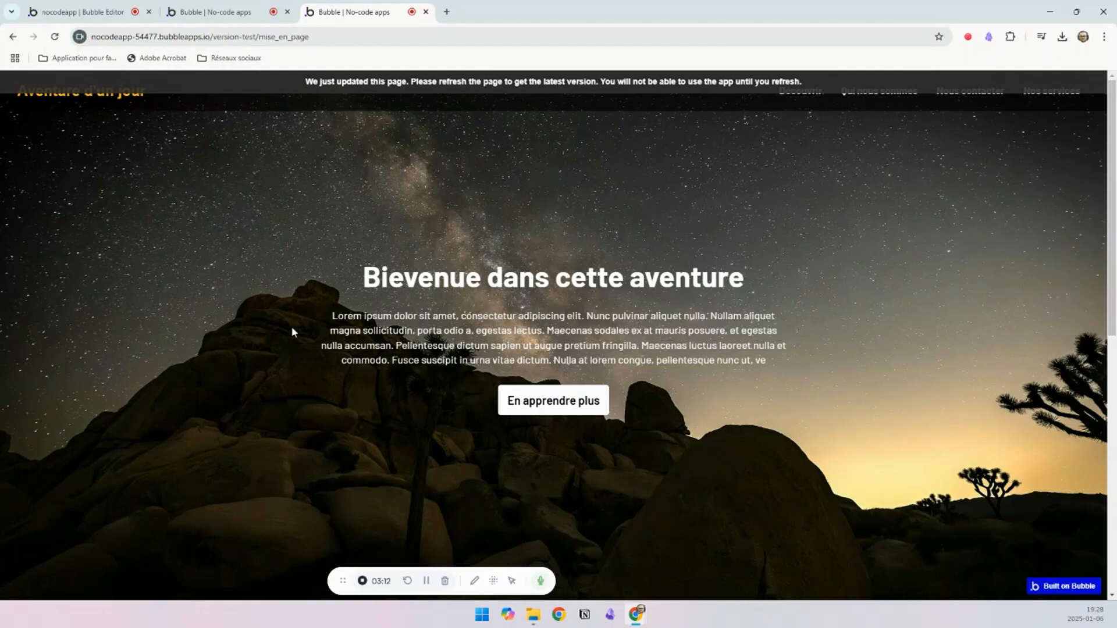
{"action": "scroll", "coordinate": [476, 318], "scroll_direction": "down", "scroll_amount": 5}
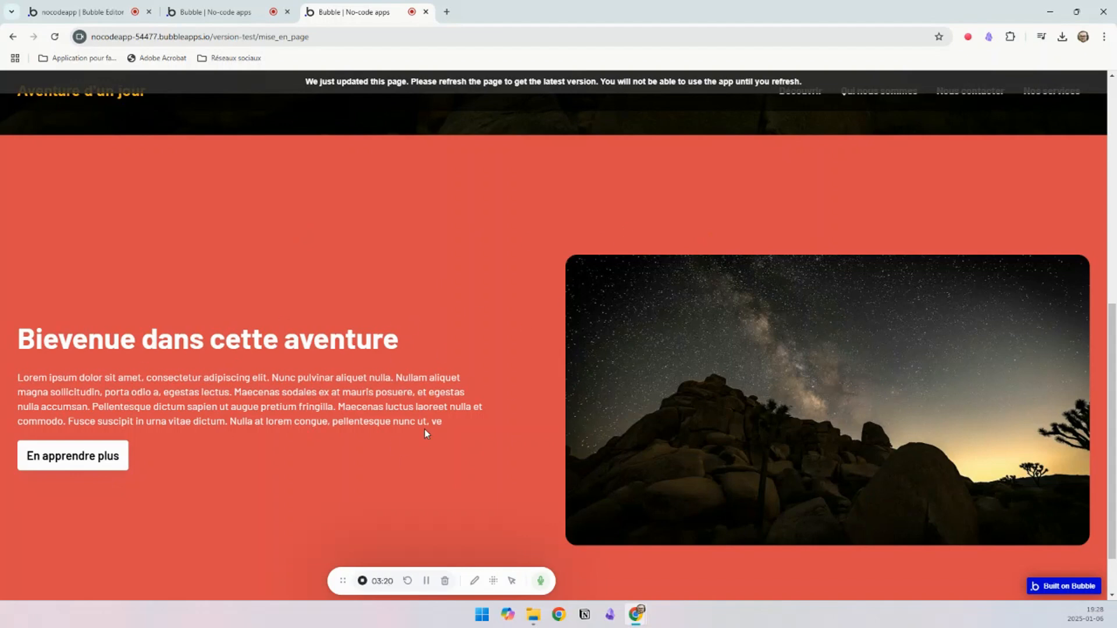
{"action": "scroll", "coordinate": [320, 350], "scroll_direction": "up", "scroll_amount": 5}
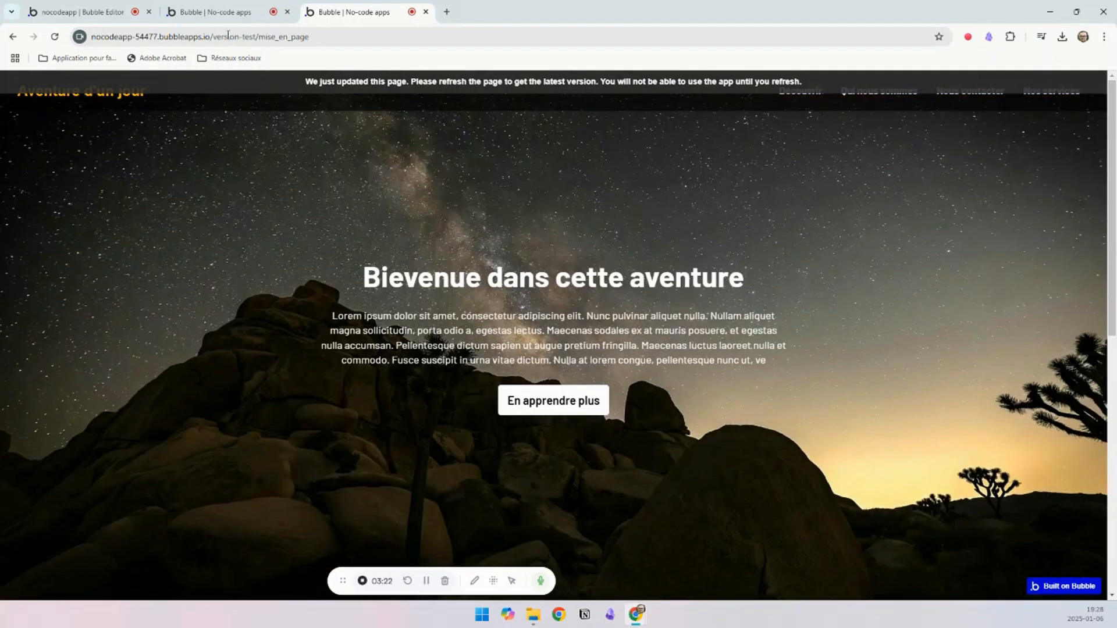
{"action": "left_click", "coordinate": [211, 12]}
{"action": "left_click", "coordinate": [87, 11]}
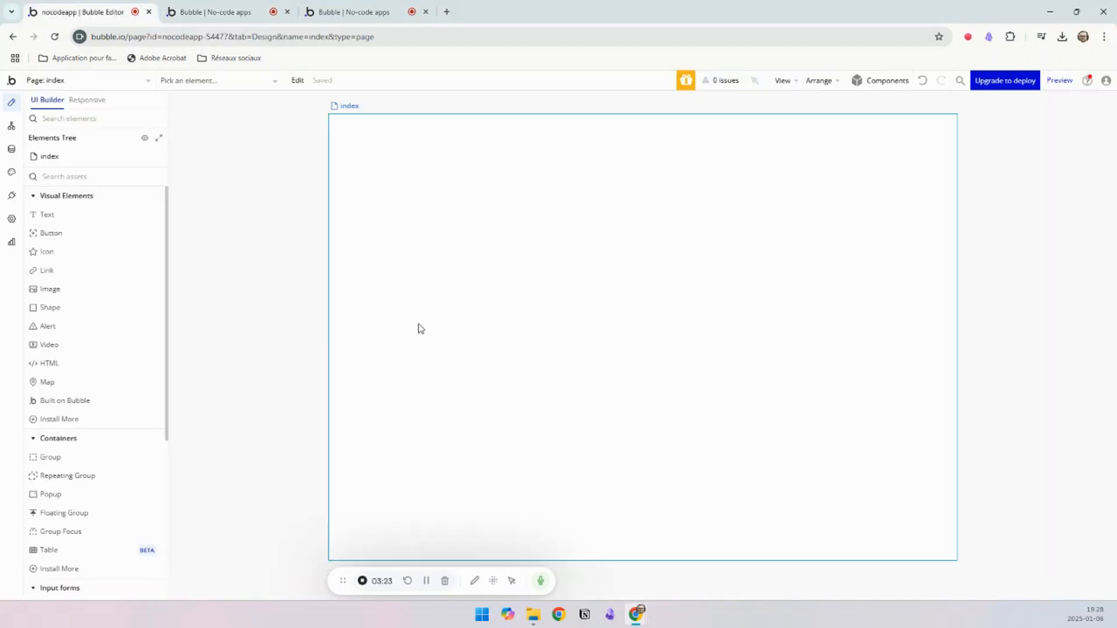
{"action": "left_click", "coordinate": [64, 460]}
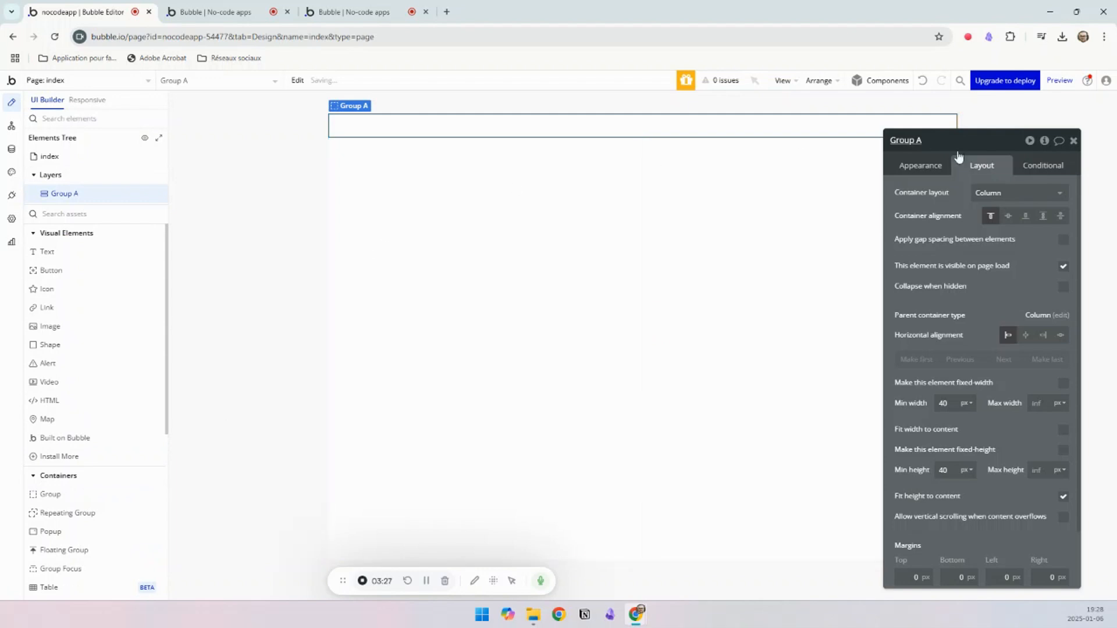
{"action": "left_click_drag", "start_coordinate": [932, 150], "coordinate": [931, 147]}
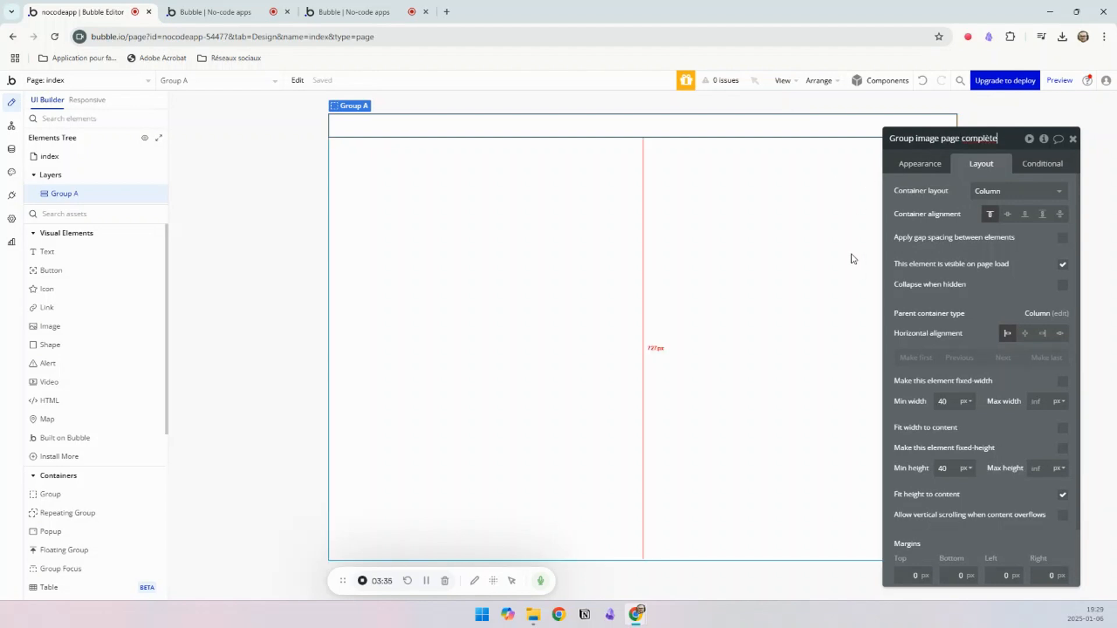
{"action": "left_click", "coordinate": [444, 182]}
Step: Duplicate the full-page image group and rename the copy "Group fond rouge"
{"action": "left_click", "coordinate": [431, 132]}
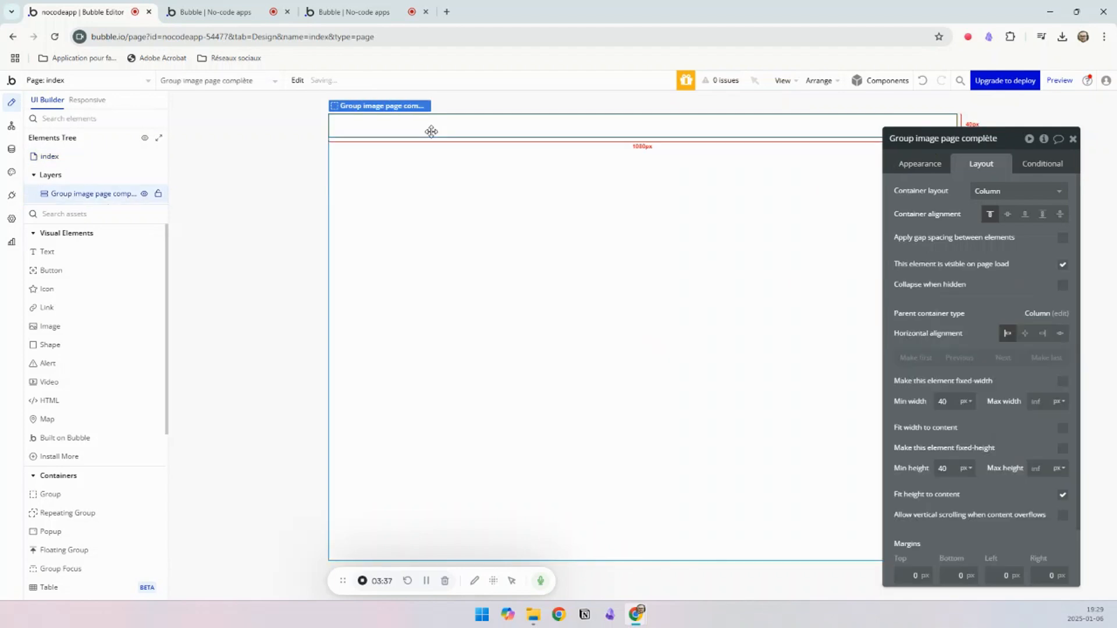
{"action": "key", "text": "ctrl+d"}
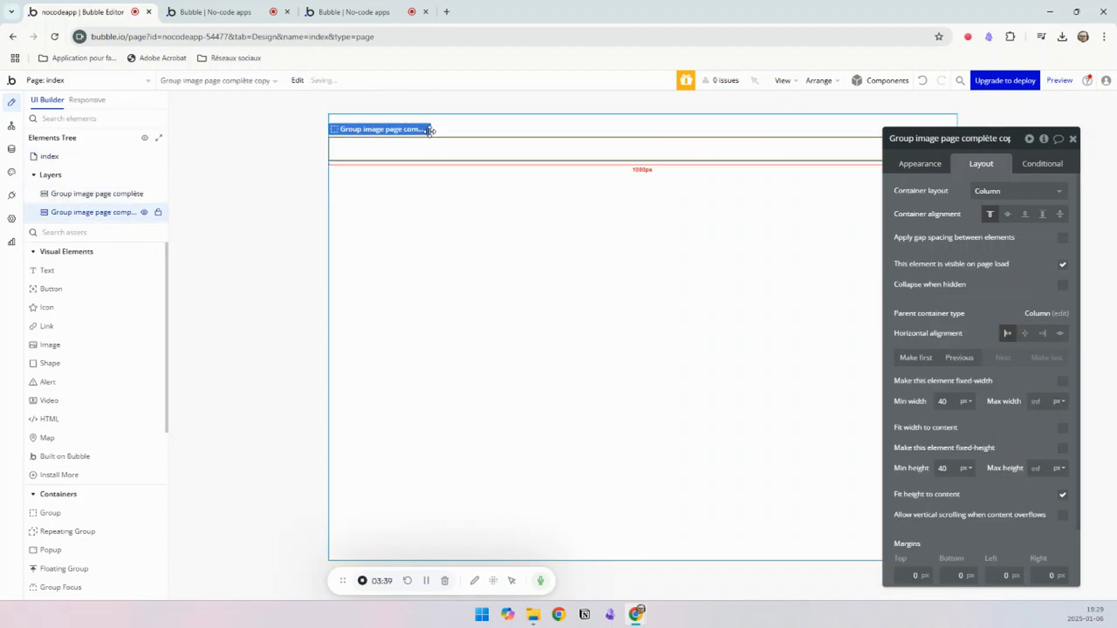
{"action": "left_click", "coordinate": [966, 137]}
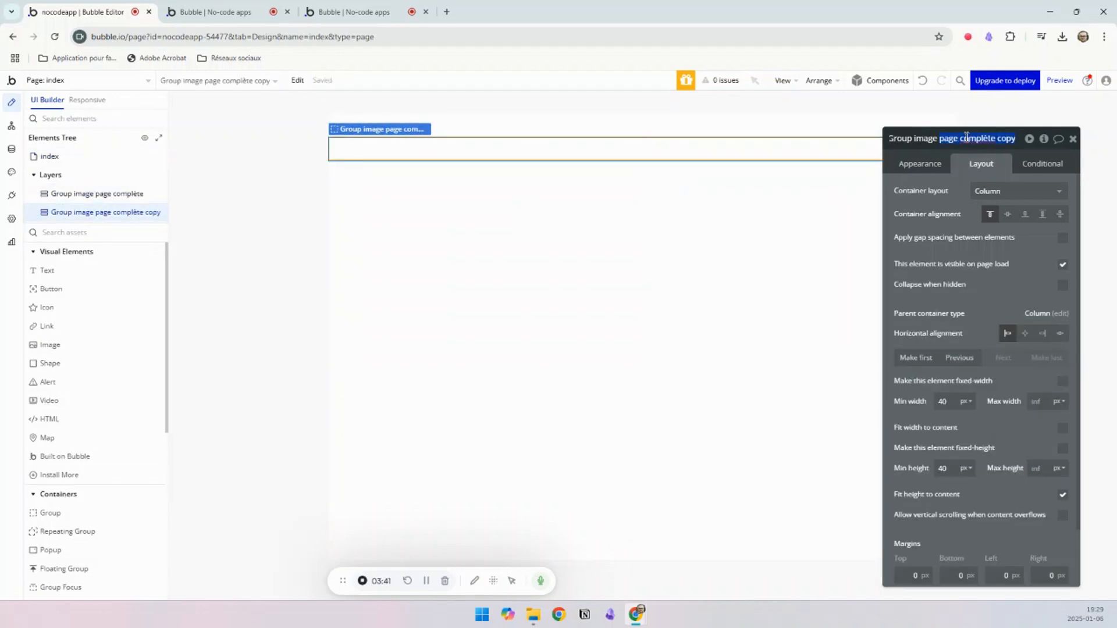
{"action": "type", "text": "fond rouge"}
{"action": "left_click", "coordinate": [558, 240]}
Step: Duplicate the full-page image group again and rename the first of the two "Group image barre de nav"
{"action": "left_click", "coordinate": [452, 131]}
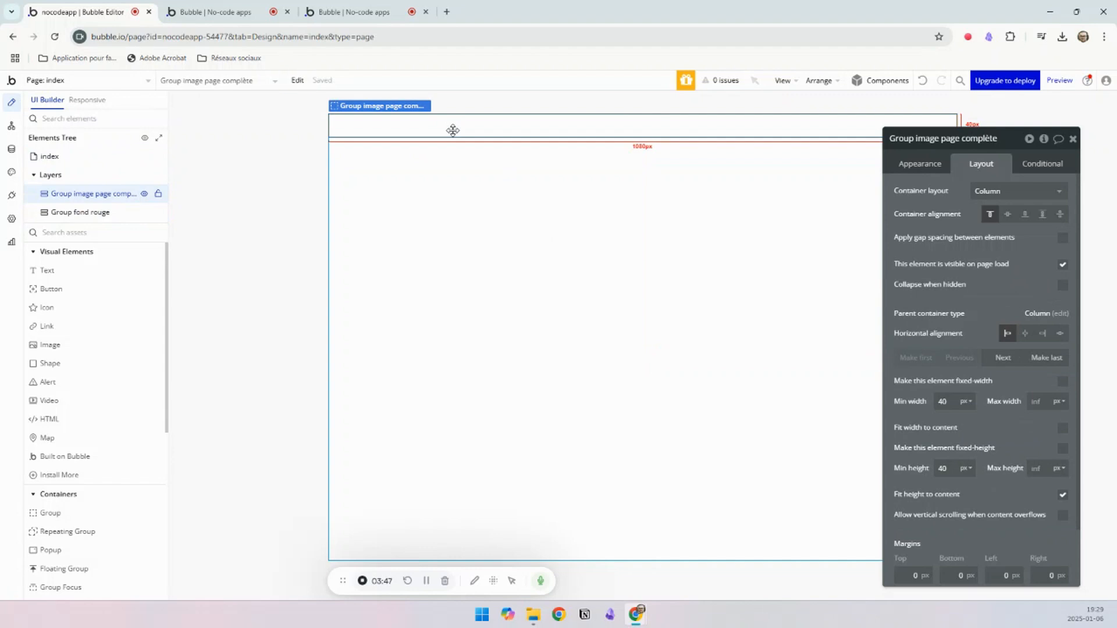
{"action": "key", "text": "ctrl+d"}
{"action": "left_click", "coordinate": [563, 137]}
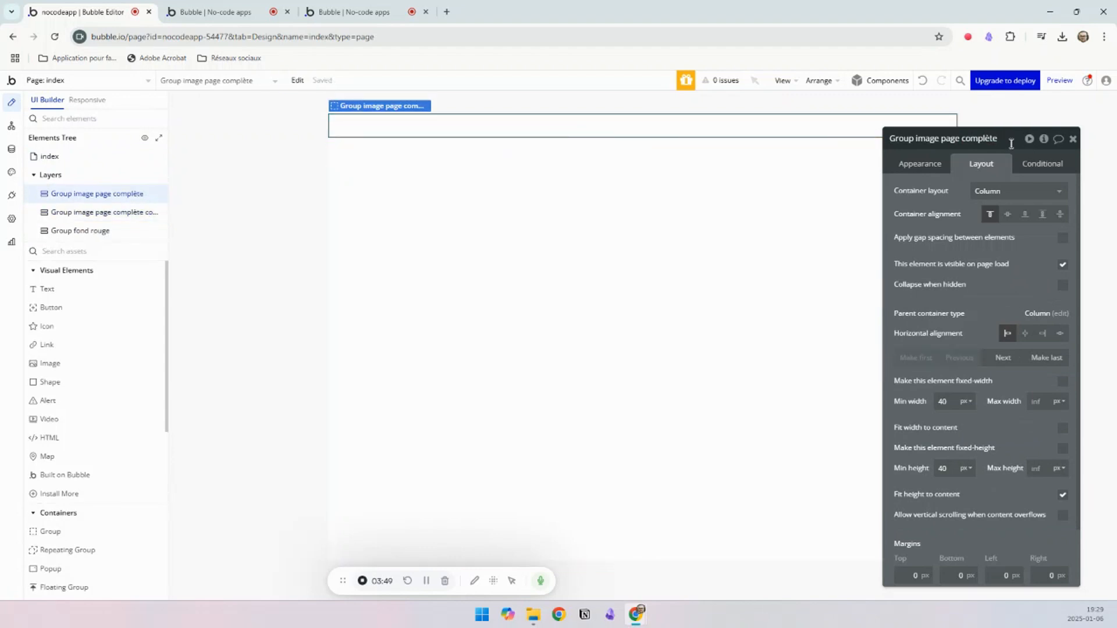
{"action": "type", "text": "barr"}
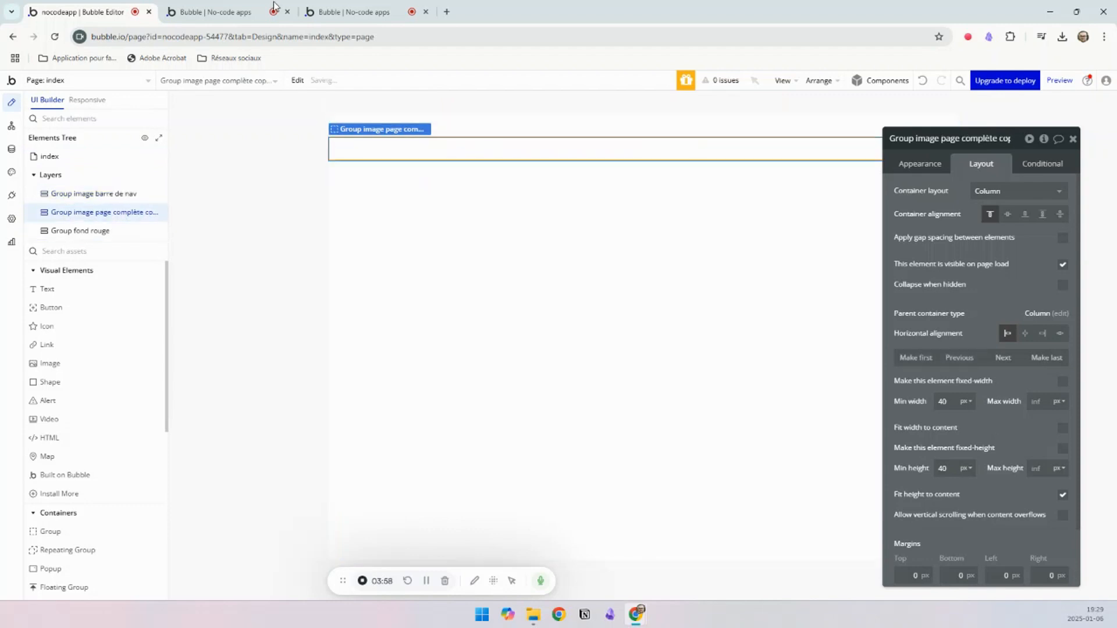
Step: Compare with the example landing page, and add two text elements inside the "Group image page complète copy" group
{"action": "left_click", "coordinate": [349, 12]}
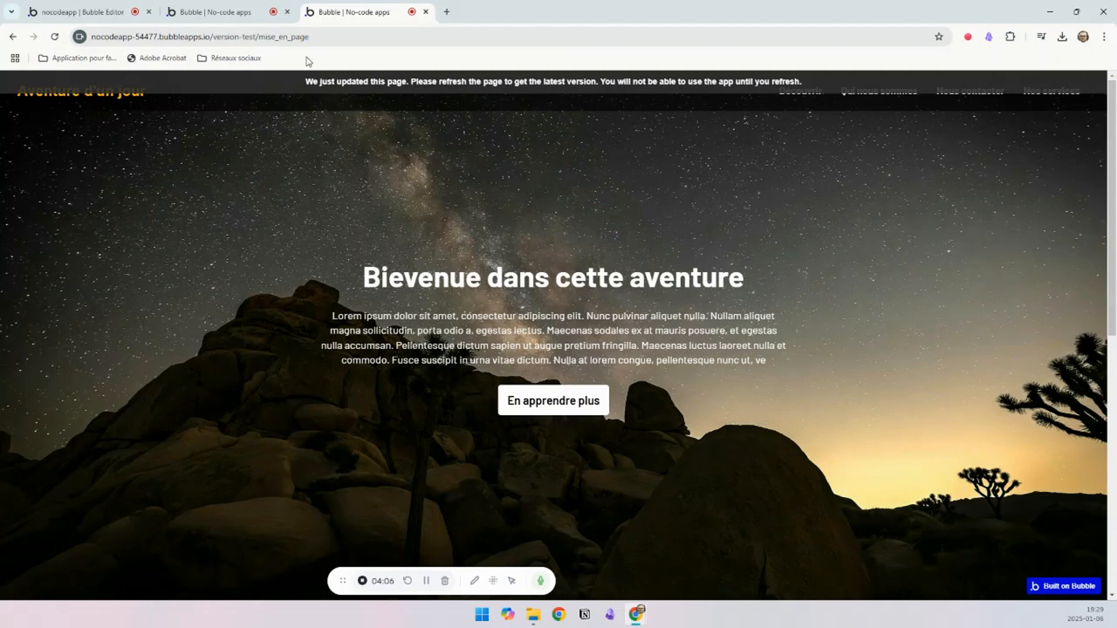
{"action": "left_click", "coordinate": [81, 12]}
{"action": "left_click", "coordinate": [350, 12]}
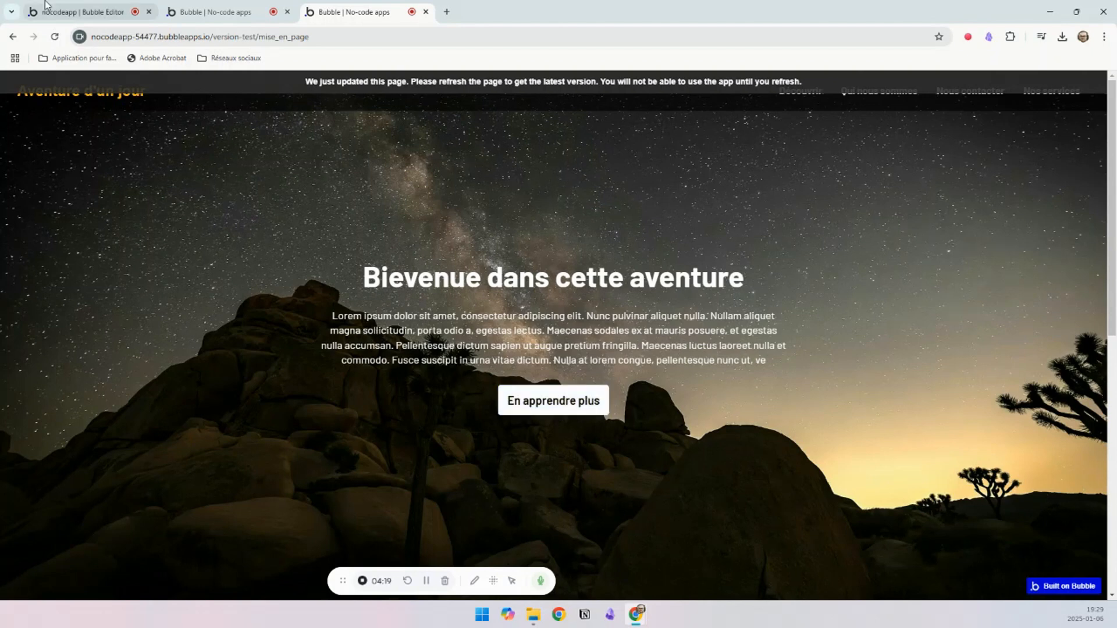
{"action": "left_click", "coordinate": [80, 16]}
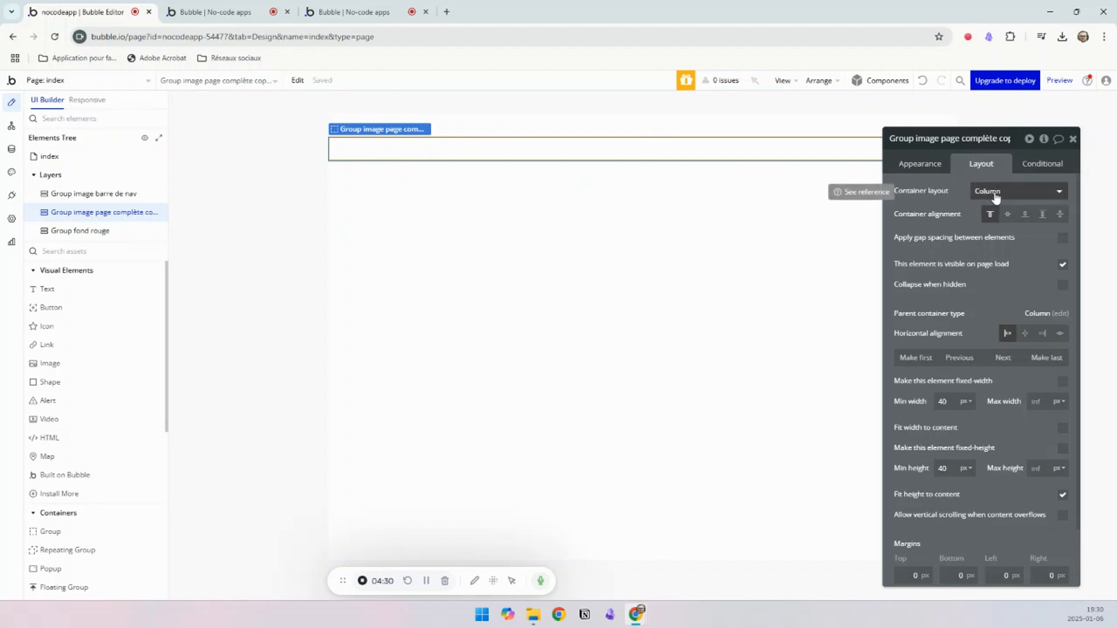
{"action": "left_click", "coordinate": [50, 293]}
{"action": "left_click", "coordinate": [367, 145]}
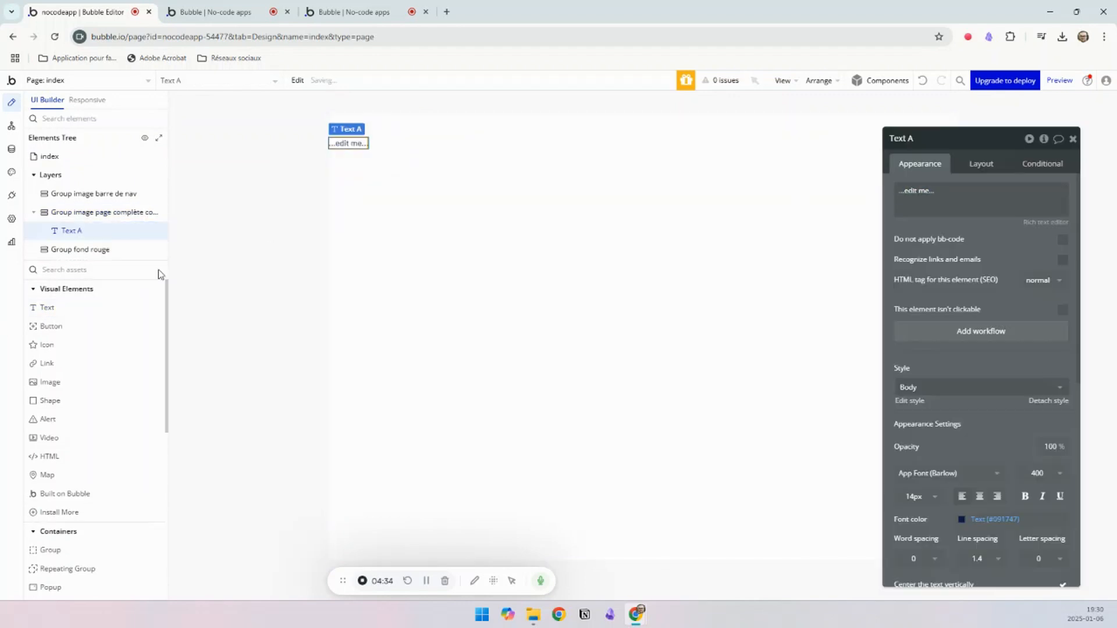
{"action": "left_click", "coordinate": [39, 307]}
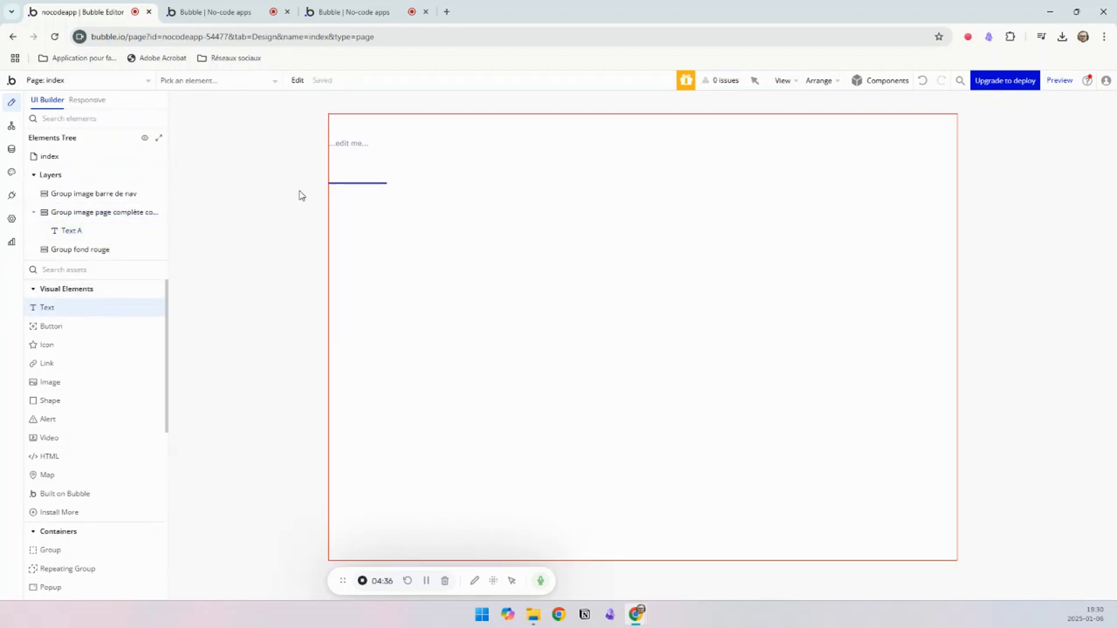
{"action": "left_click", "coordinate": [389, 155]}
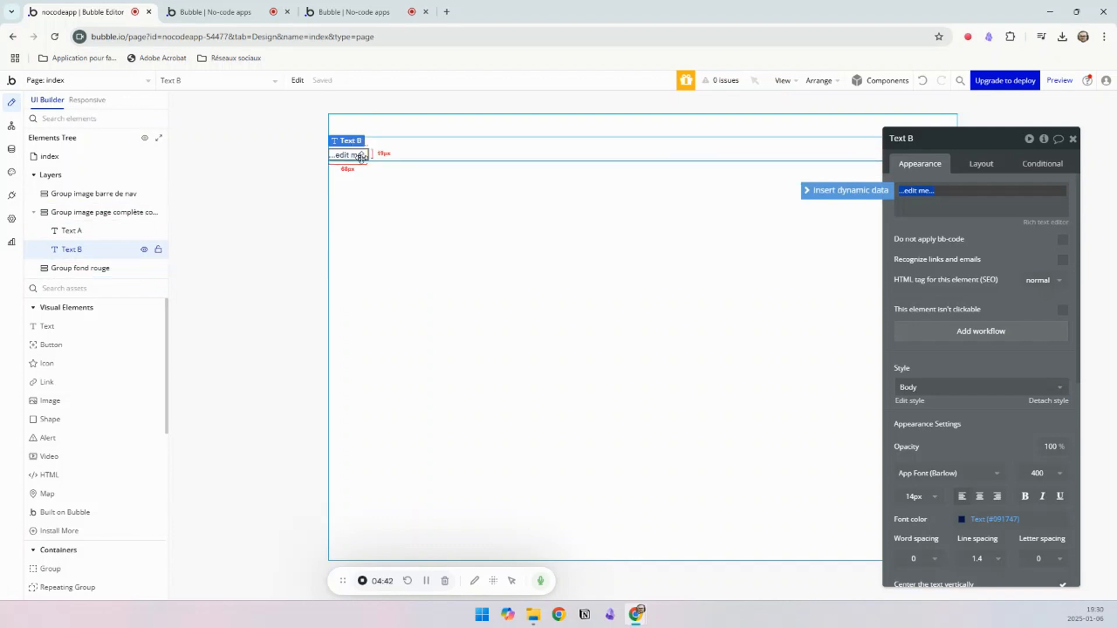
Step: Set the minimum height of the group containing the two texts to 500 px
{"action": "left_click", "coordinate": [977, 165]}
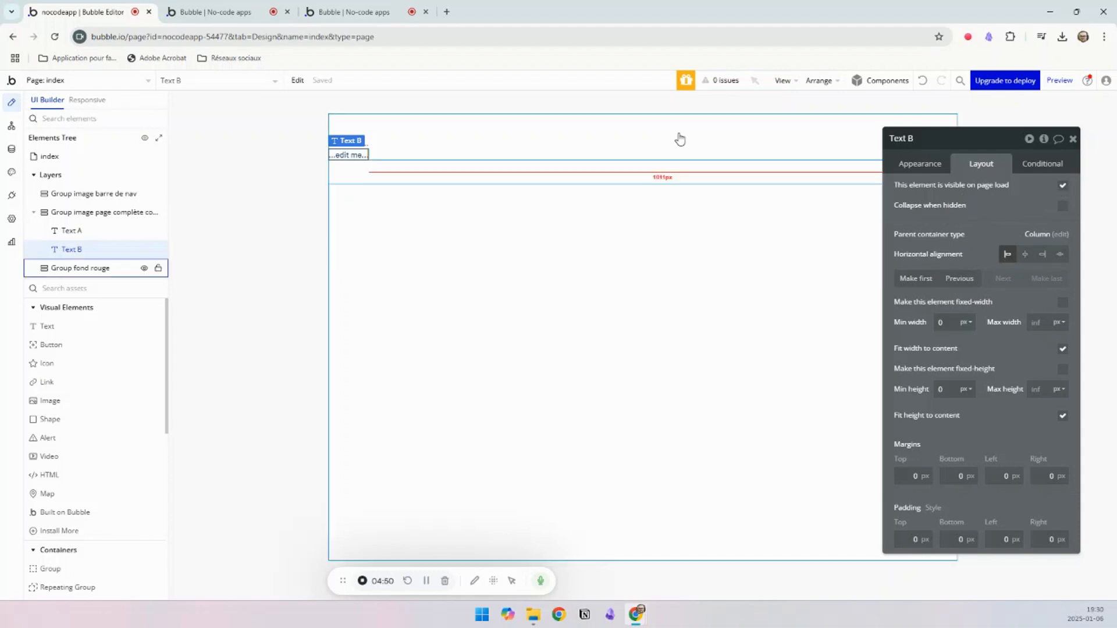
{"action": "left_click", "coordinate": [479, 149]}
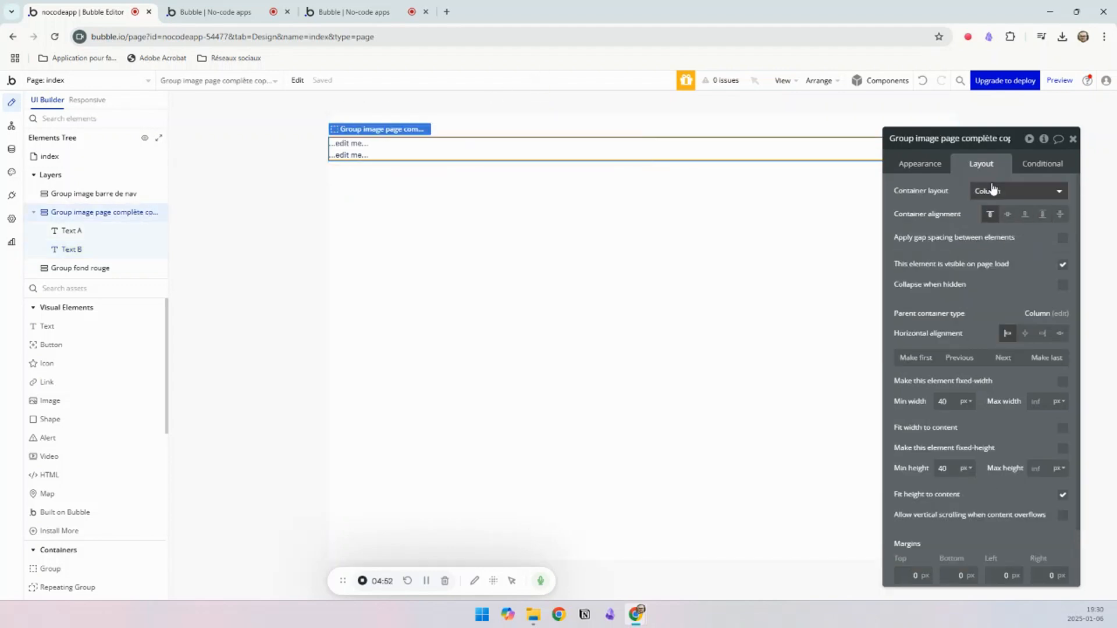
{"action": "left_click", "coordinate": [992, 218]}
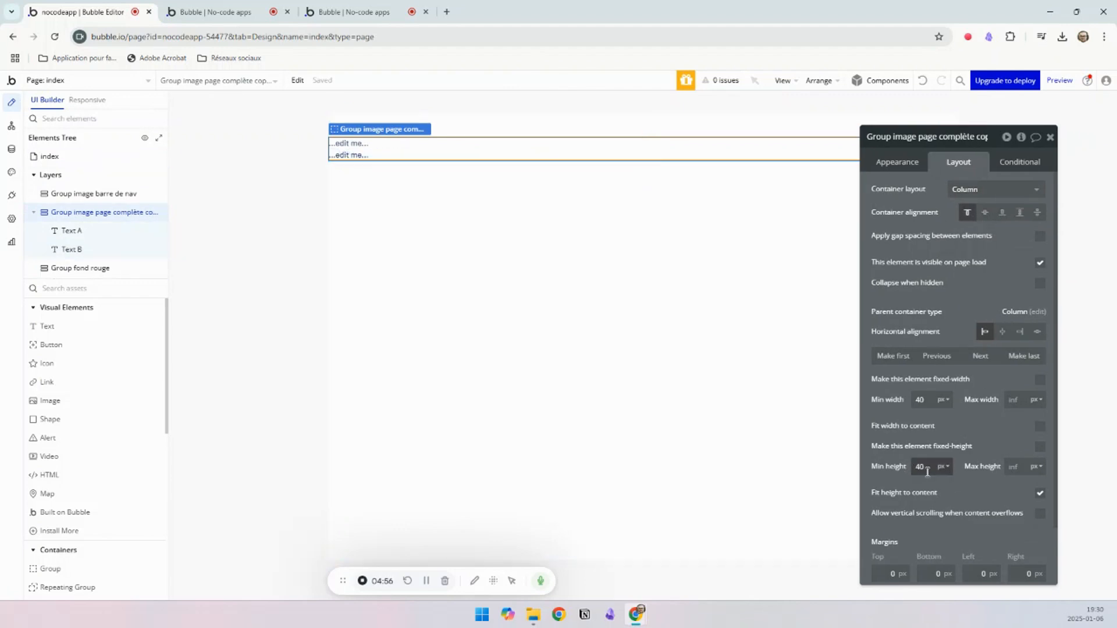
{"action": "left_click_drag", "start_coordinate": [926, 467], "coordinate": [910, 467]}
{"action": "type", "text": "500"}
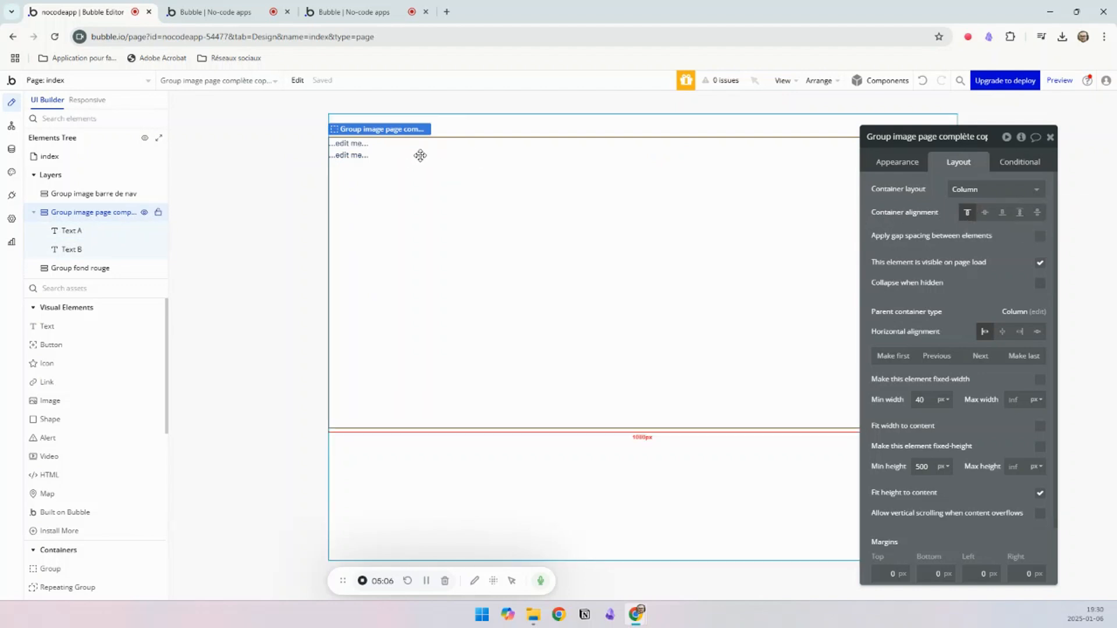
Step: Try the middle, bottom, space-around and space-between container alignments on the group with two texts, and toggle its page-load visibility off and on
{"action": "left_click", "coordinate": [985, 213]}
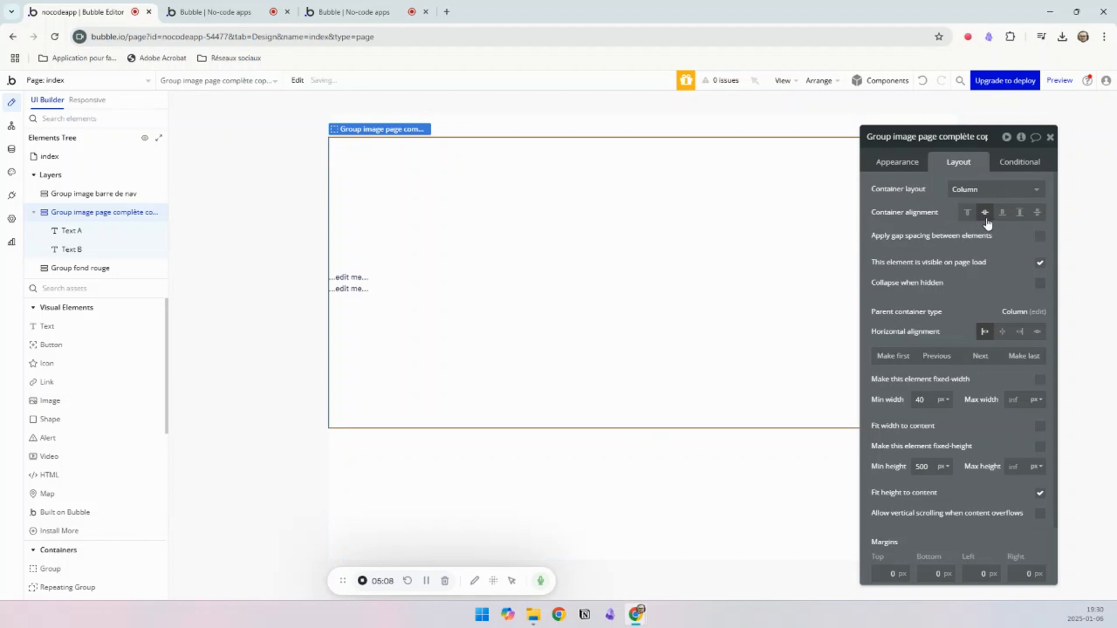
{"action": "left_click", "coordinate": [1002, 212]}
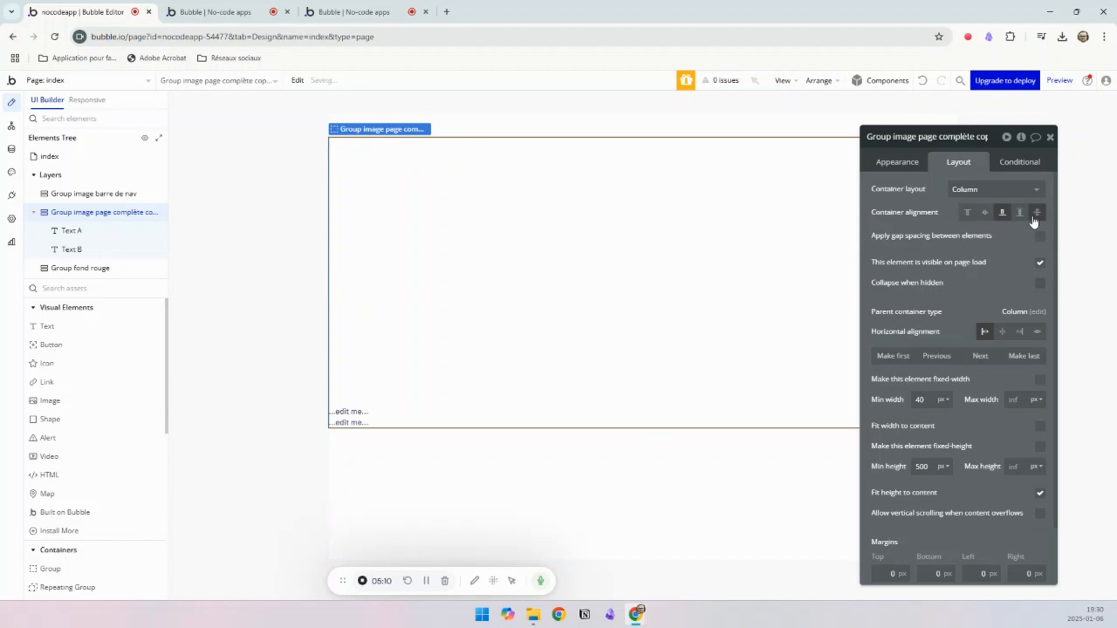
{"action": "left_click", "coordinate": [1020, 213]}
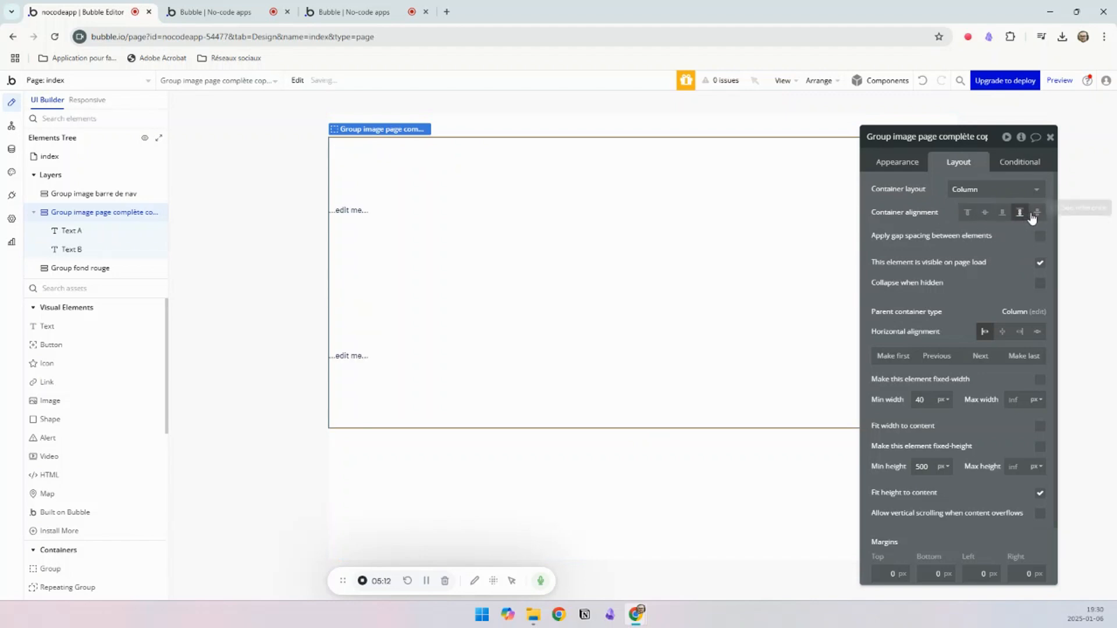
{"action": "left_click", "coordinate": [1037, 213]}
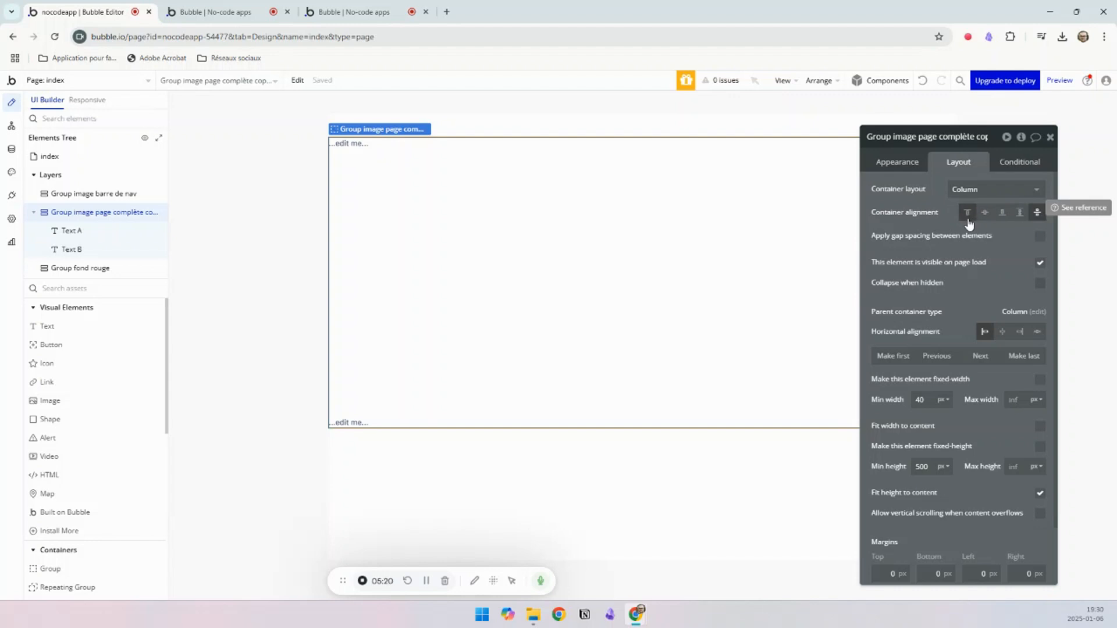
{"action": "left_click", "coordinate": [1040, 263]}
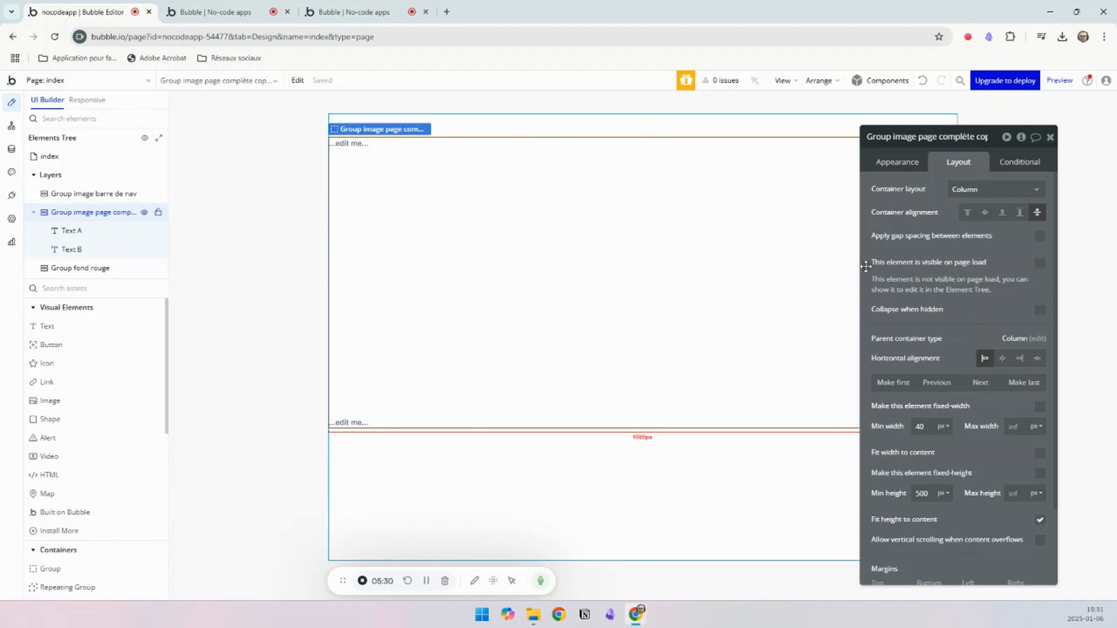
{"action": "left_click", "coordinate": [1041, 264]}
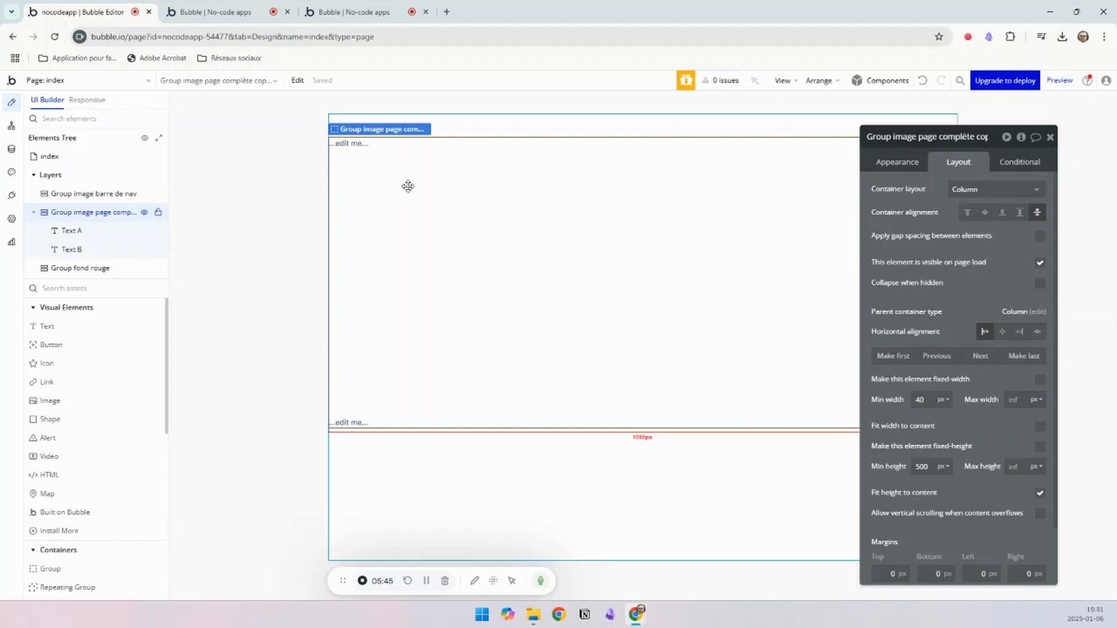
Step: Set the container alignment of the group holding the texts back to top and its horizontal alignment to centre
{"action": "left_click", "coordinate": [353, 146]}
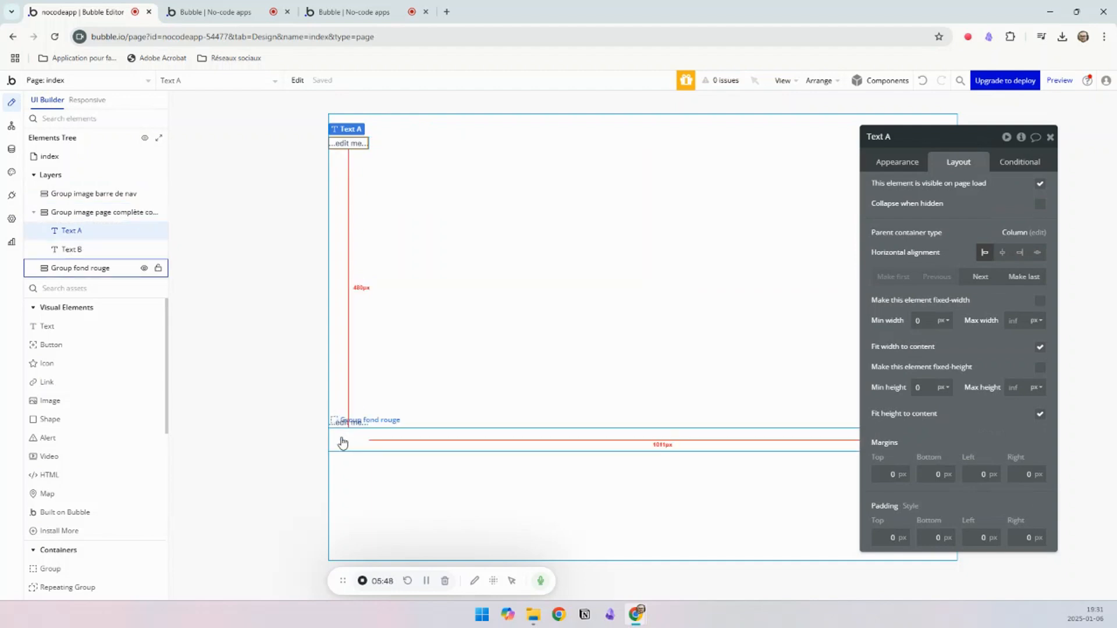
{"action": "left_click", "coordinate": [586, 236]}
{"action": "left_click", "coordinate": [968, 213]}
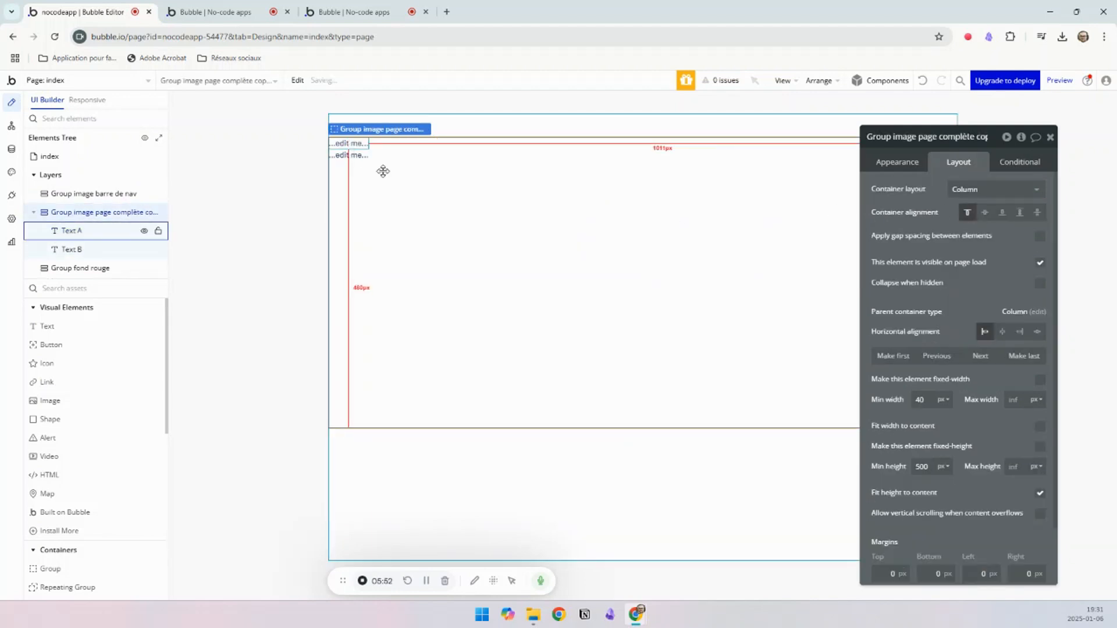
{"action": "left_click", "coordinate": [1002, 334]}
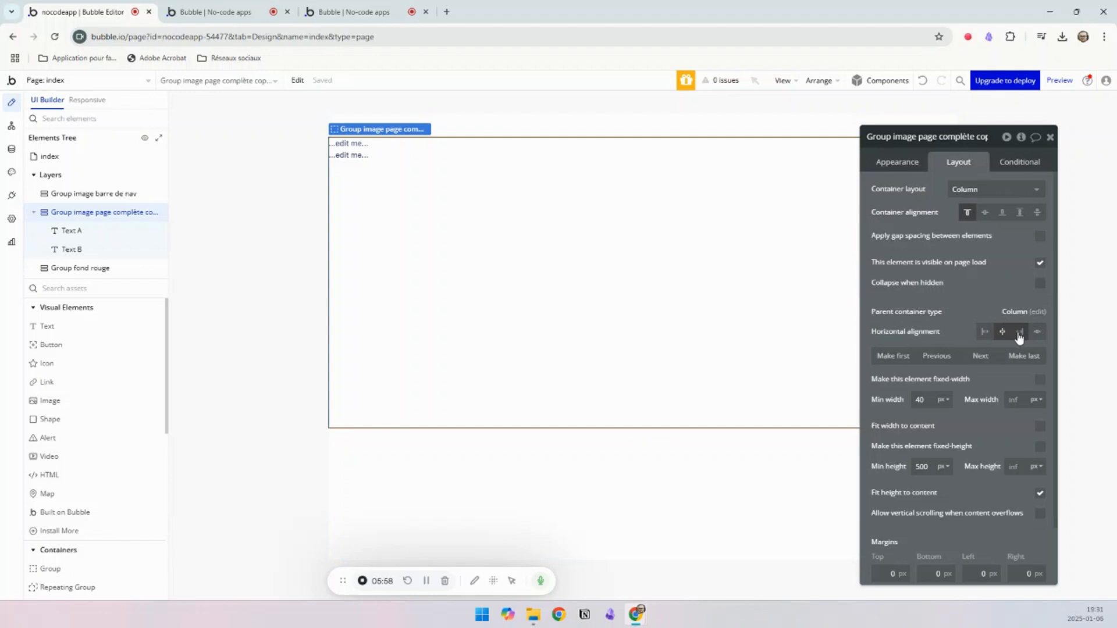
Step: Try the centre and right horizontal alignments on Text A, and return it to left alignment
{"action": "left_click", "coordinate": [351, 154]}
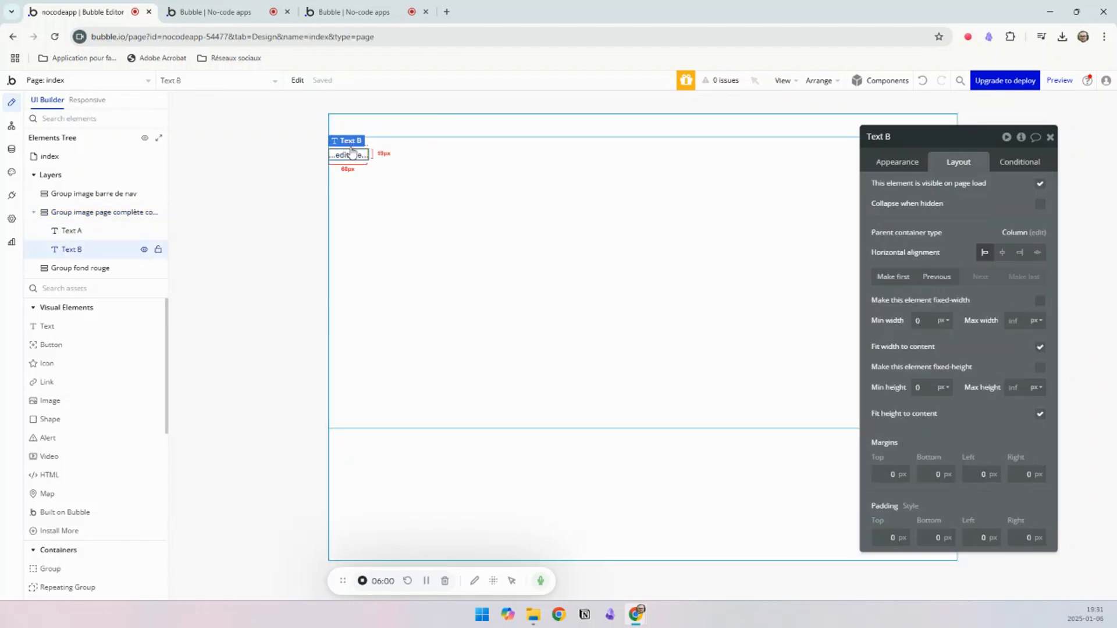
{"action": "left_click", "coordinate": [364, 148]}
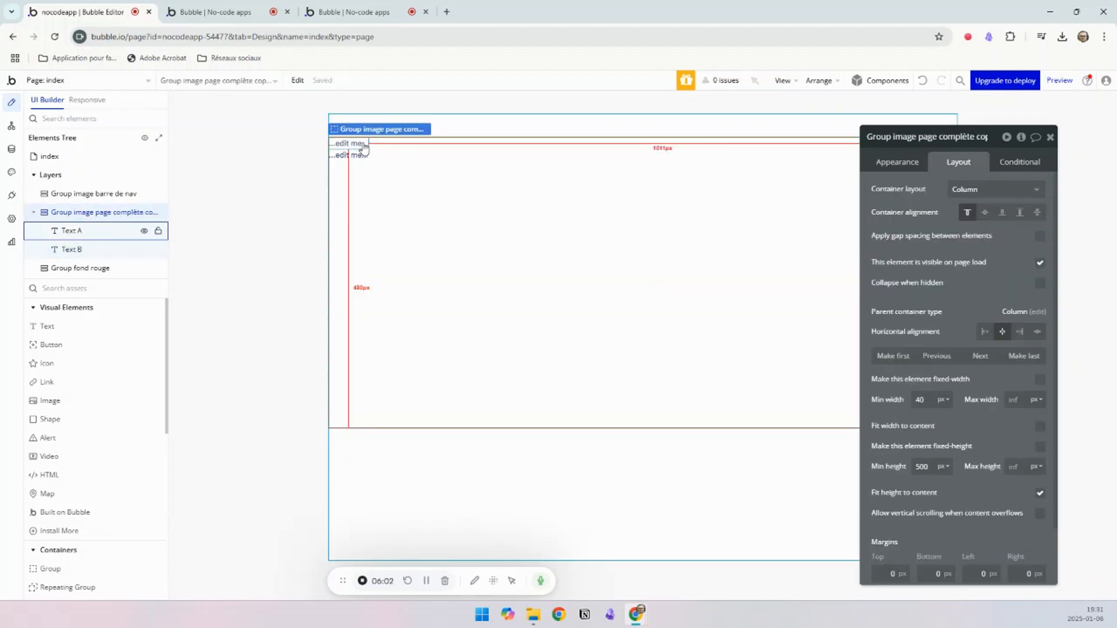
{"action": "left_click", "coordinate": [362, 145]}
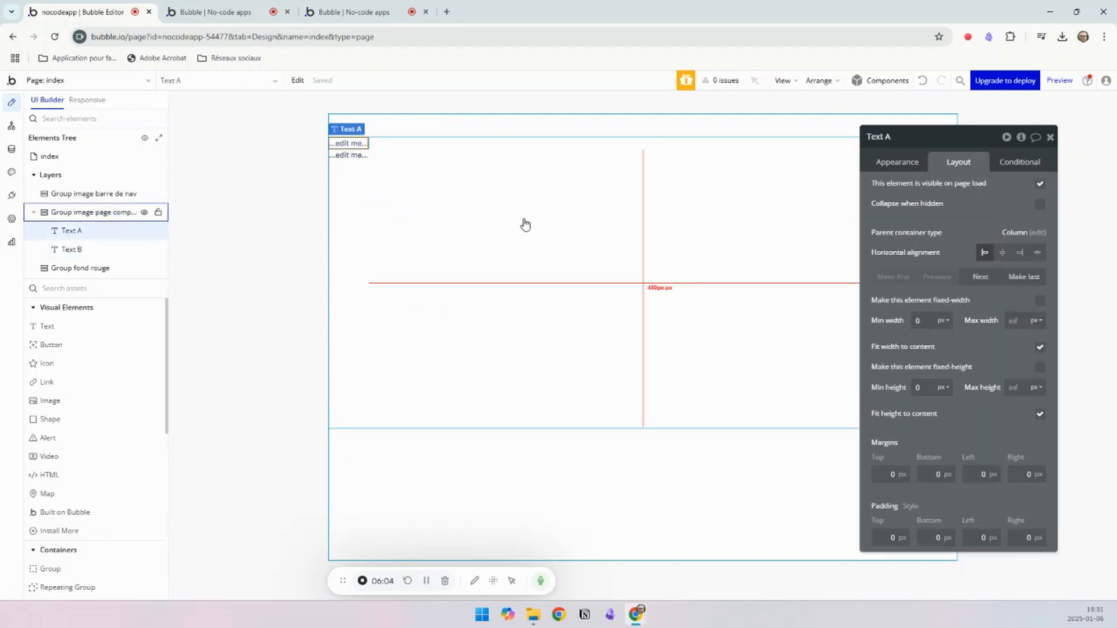
{"action": "left_click", "coordinate": [1004, 255]}
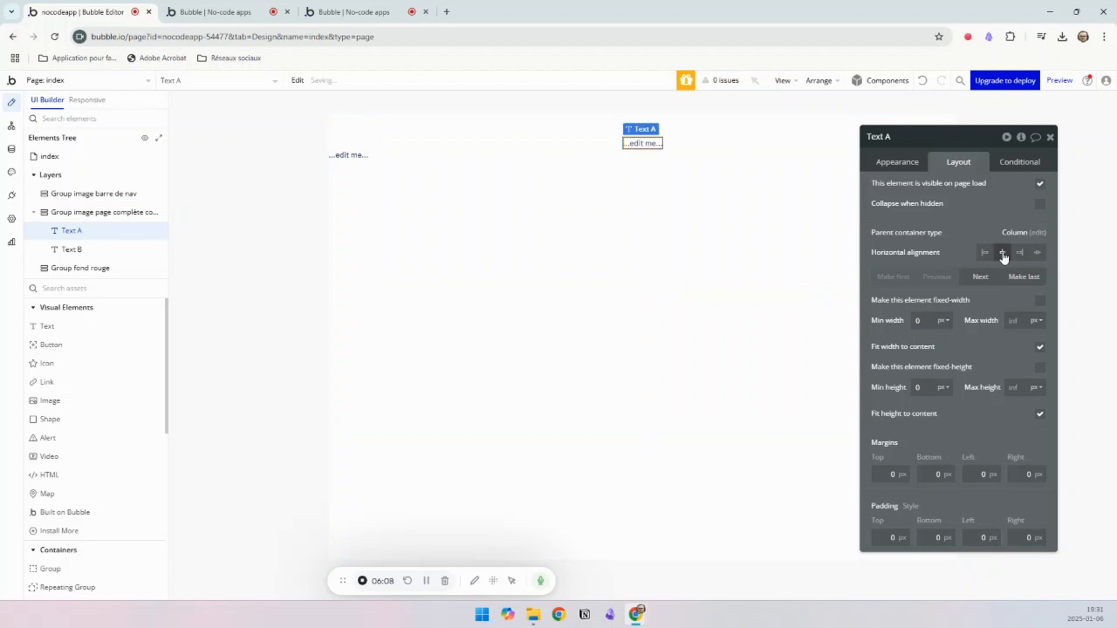
{"action": "left_click", "coordinate": [1015, 256]}
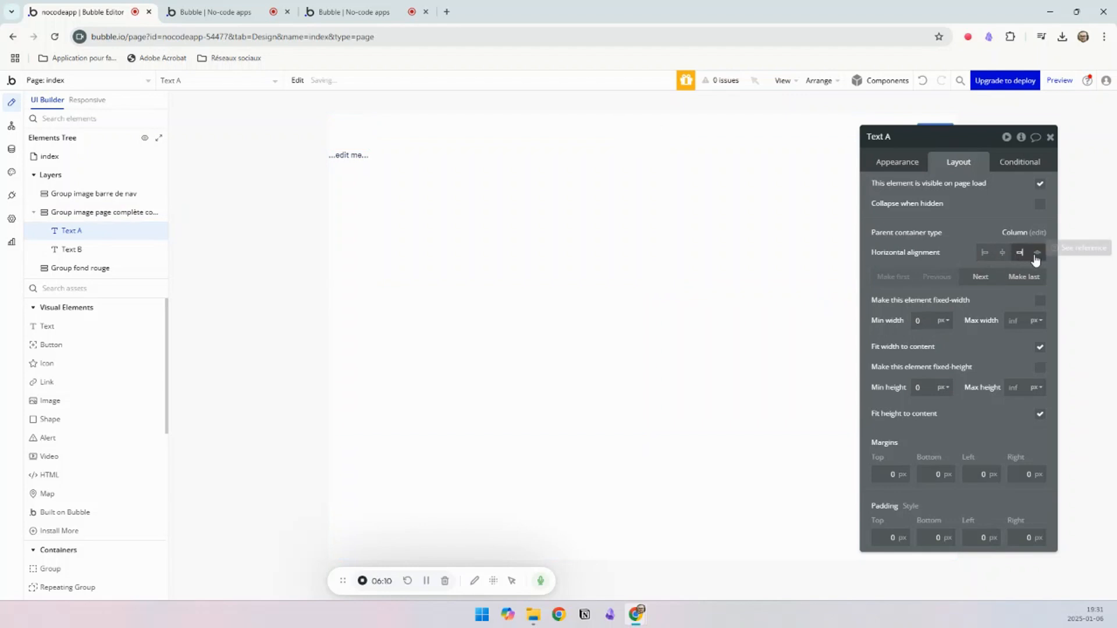
{"action": "left_click", "coordinate": [1003, 256]}
{"action": "left_click", "coordinate": [984, 253]}
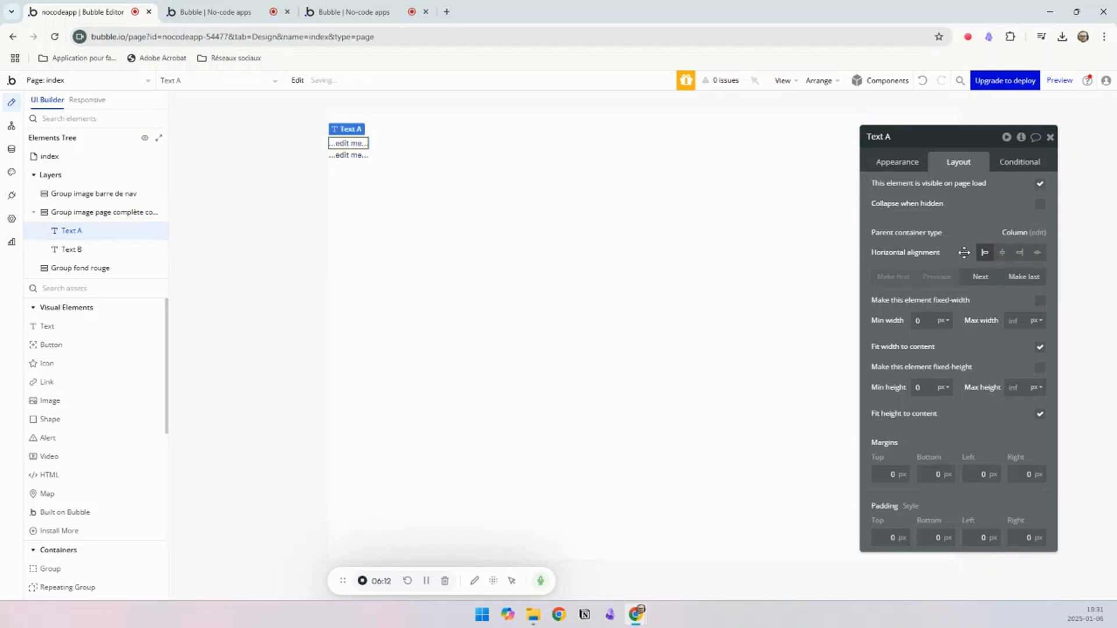
Step: Compare with the example landing page, and set the maximum width of the group holding the texts to 500 px
{"action": "left_click", "coordinate": [553, 201]}
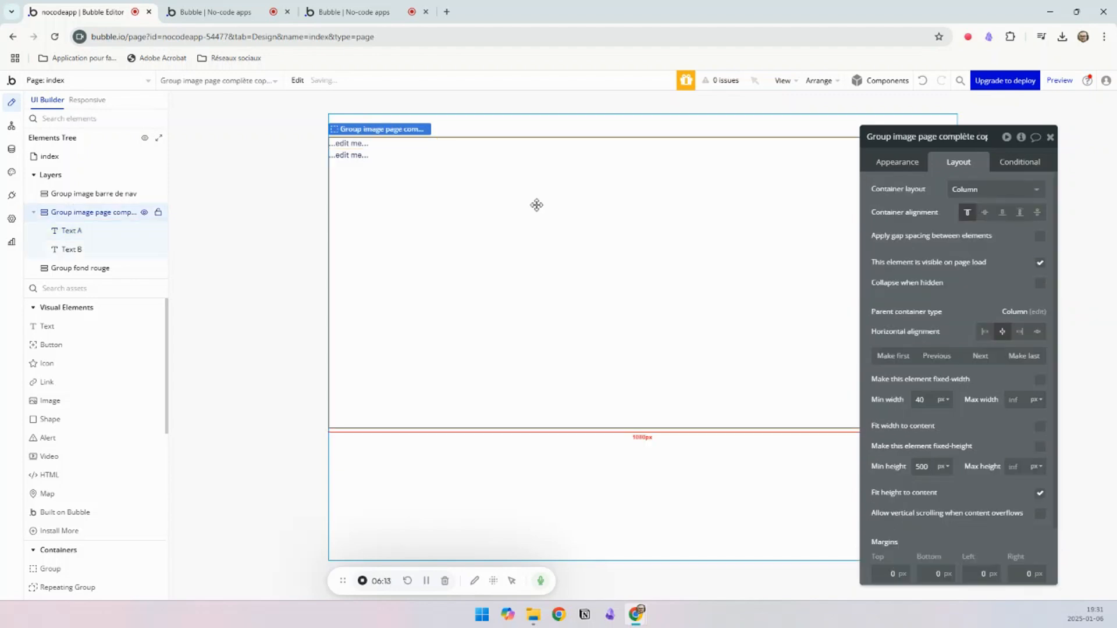
{"action": "left_click", "coordinate": [323, 8]}
{"action": "left_click", "coordinate": [82, 12]}
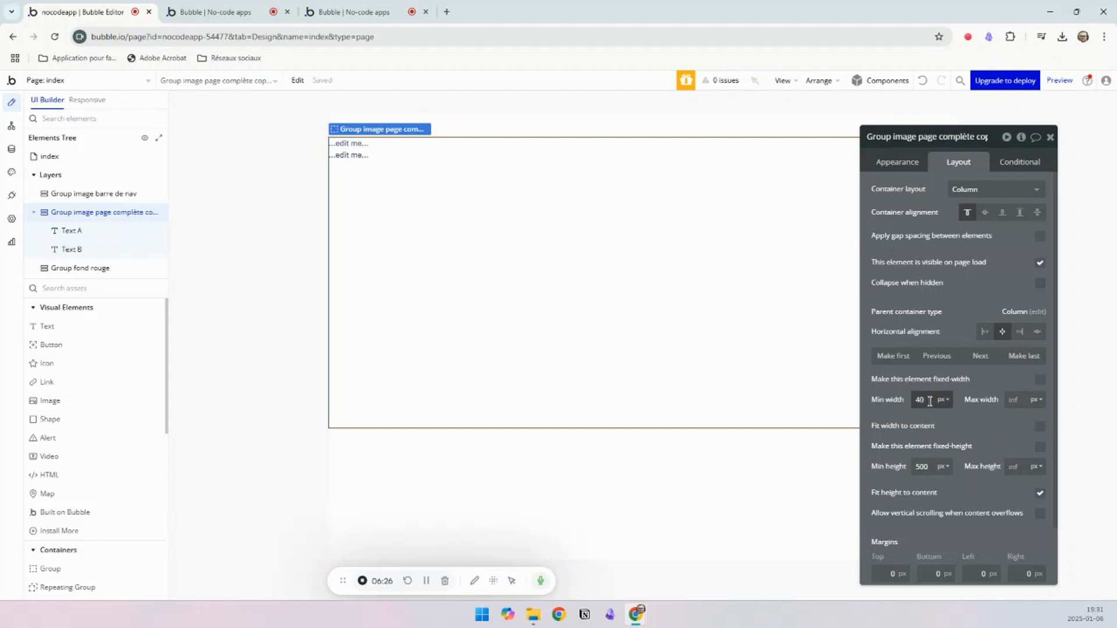
{"action": "left_click_drag", "start_coordinate": [929, 401], "coordinate": [915, 401]}
{"action": "left_click", "coordinate": [1015, 403]}
{"action": "type", "text": "500"}
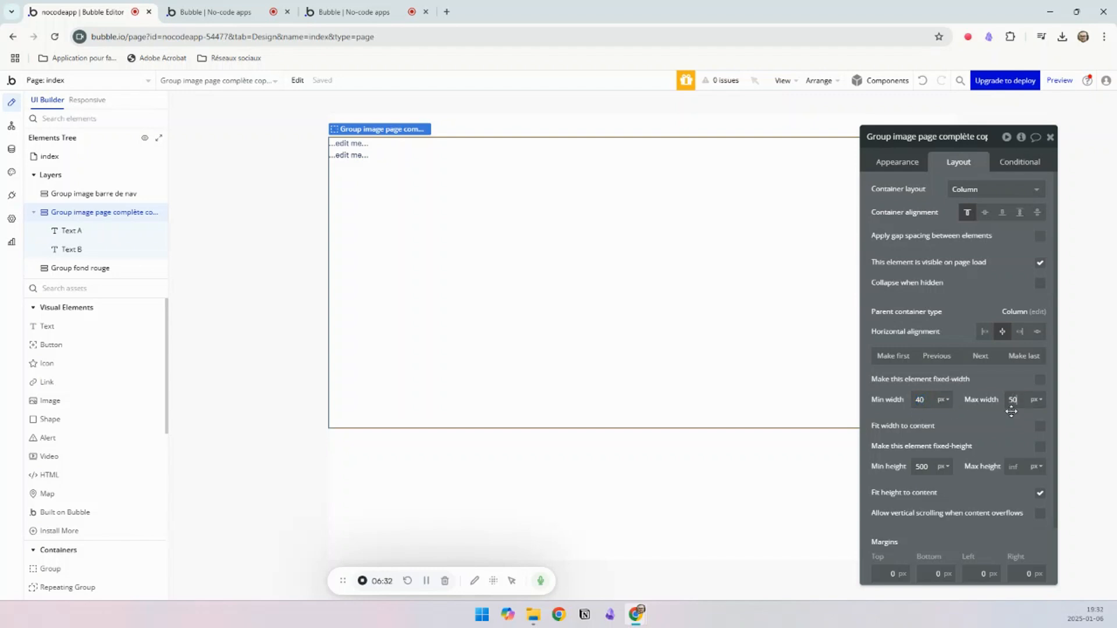
{"action": "key", "text": "Return"}
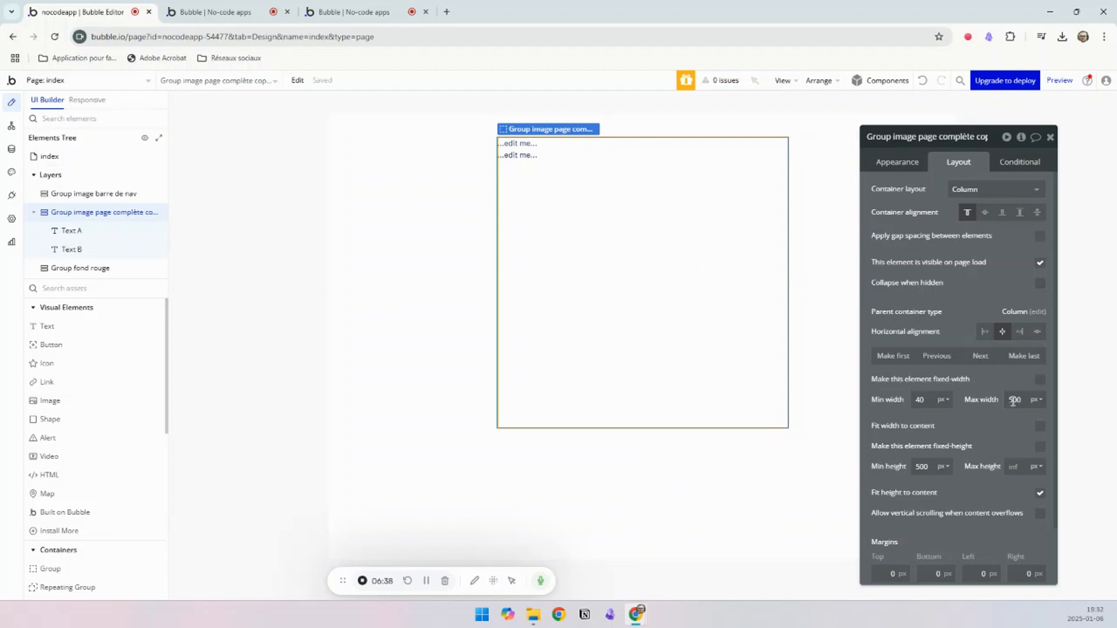
Step: Check the example page again, and clear the group's maximum width and set its minimum width to 100%
{"action": "left_click", "coordinate": [329, 14]}
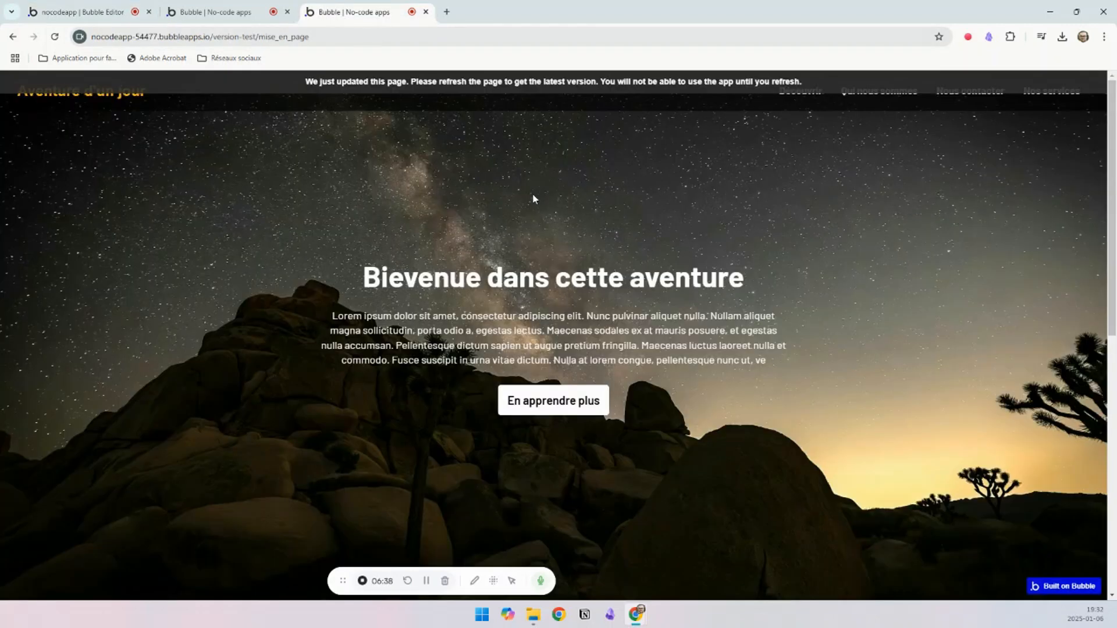
{"action": "left_click", "coordinate": [58, 12]}
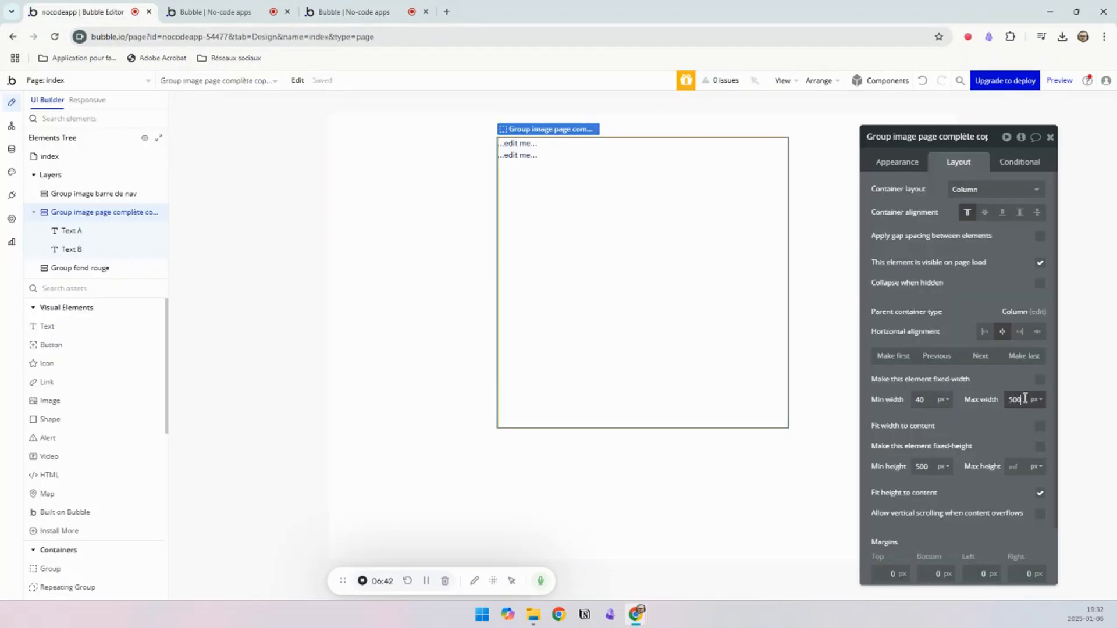
{"action": "left_click", "coordinate": [923, 401]}
{"action": "left_click", "coordinate": [925, 400]}
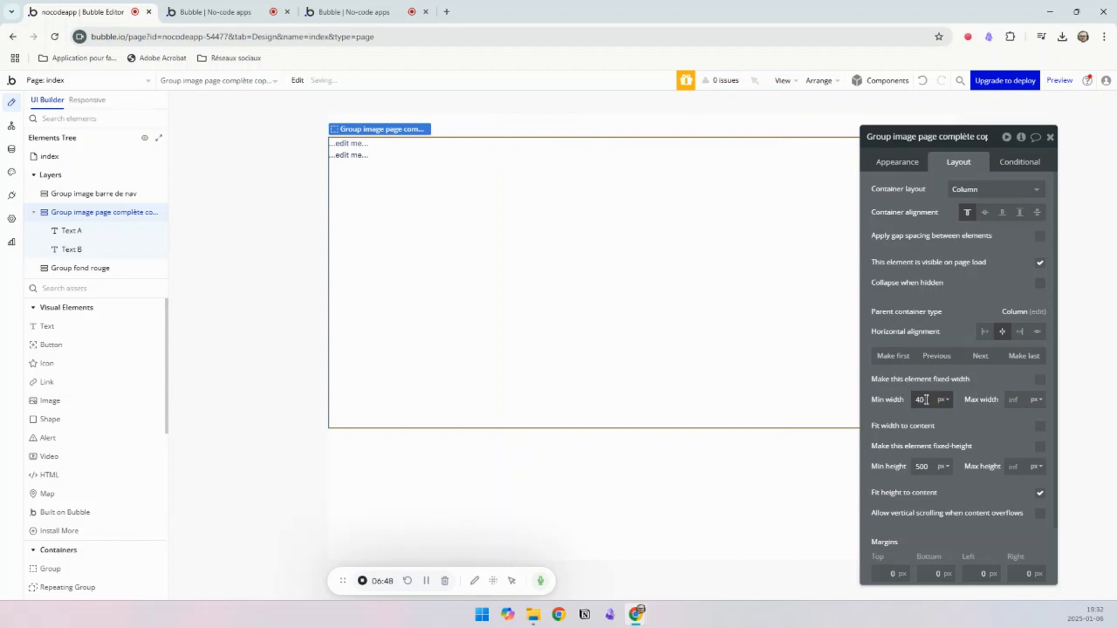
{"action": "left_click_drag", "start_coordinate": [928, 400], "coordinate": [915, 399]}
{"action": "left_click", "coordinate": [944, 400]}
{"action": "left_click", "coordinate": [943, 434]}
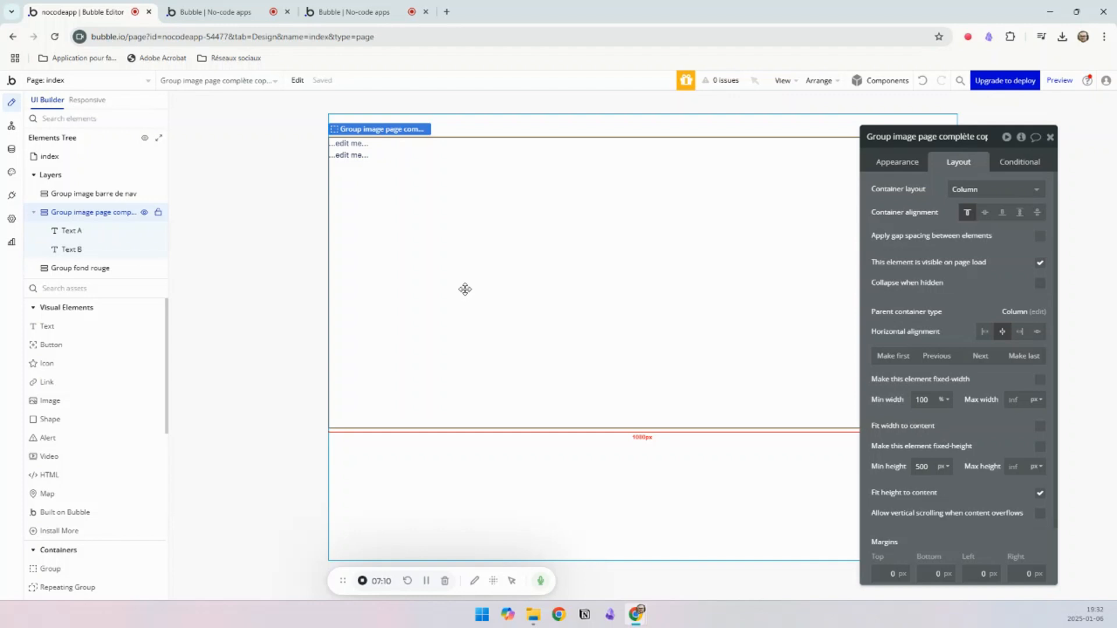
Step: Compare with the example landing page, and set the group's minimum height to 100%
{"action": "left_click", "coordinate": [349, 11]}
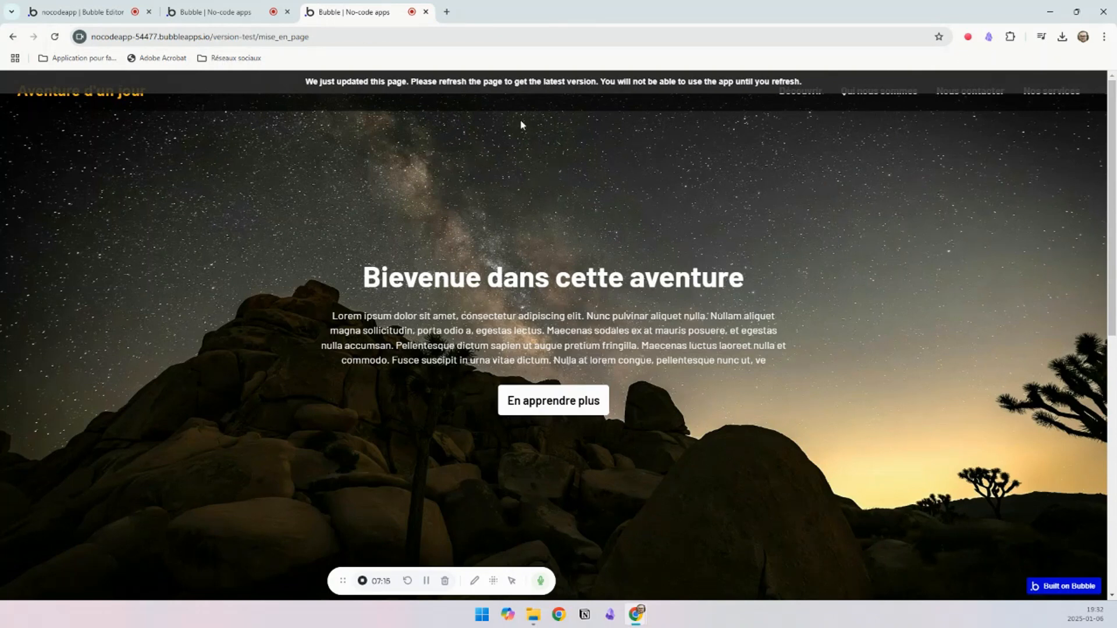
{"action": "left_click", "coordinate": [82, 12]}
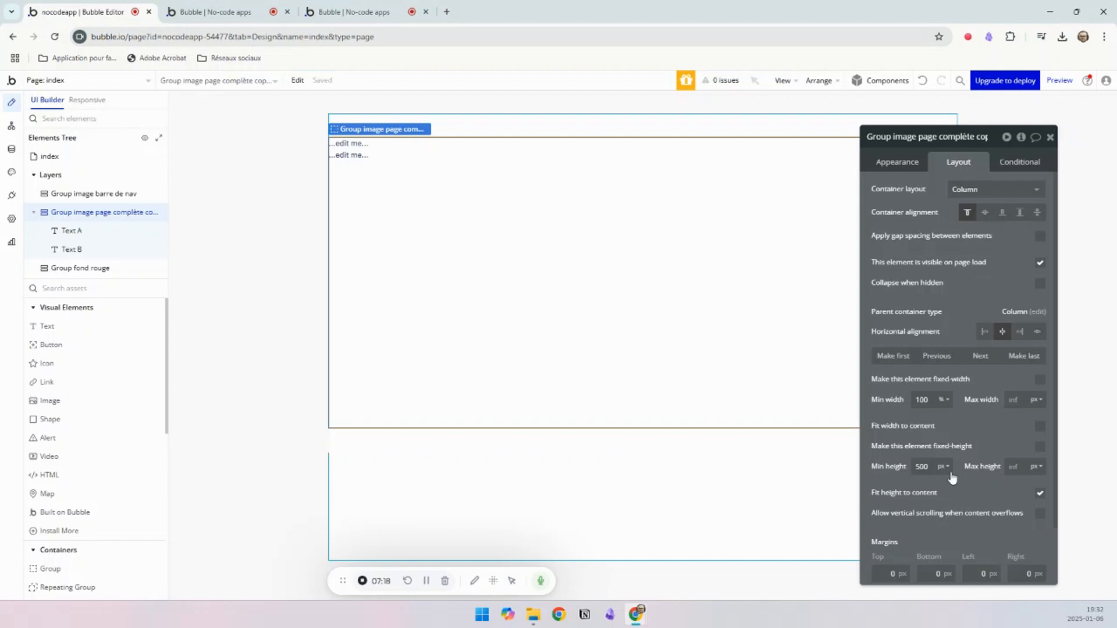
{"action": "left_click_drag", "start_coordinate": [916, 467], "coordinate": [905, 472]}
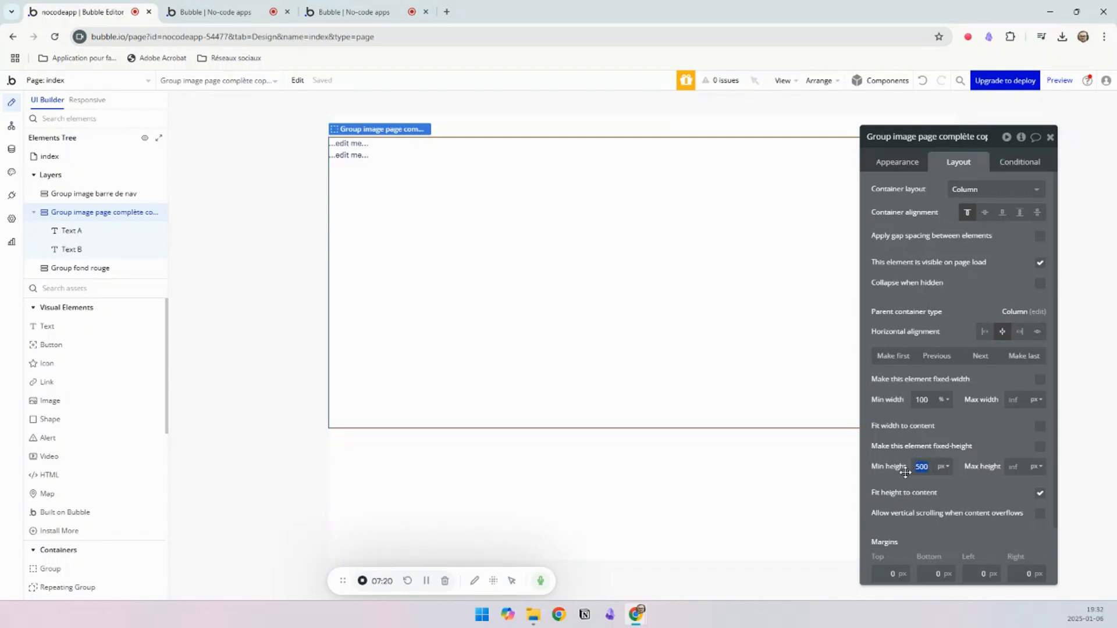
{"action": "type", "text": "100"}
{"action": "left_click", "coordinate": [945, 467]}
{"action": "left_click", "coordinate": [942, 495]}
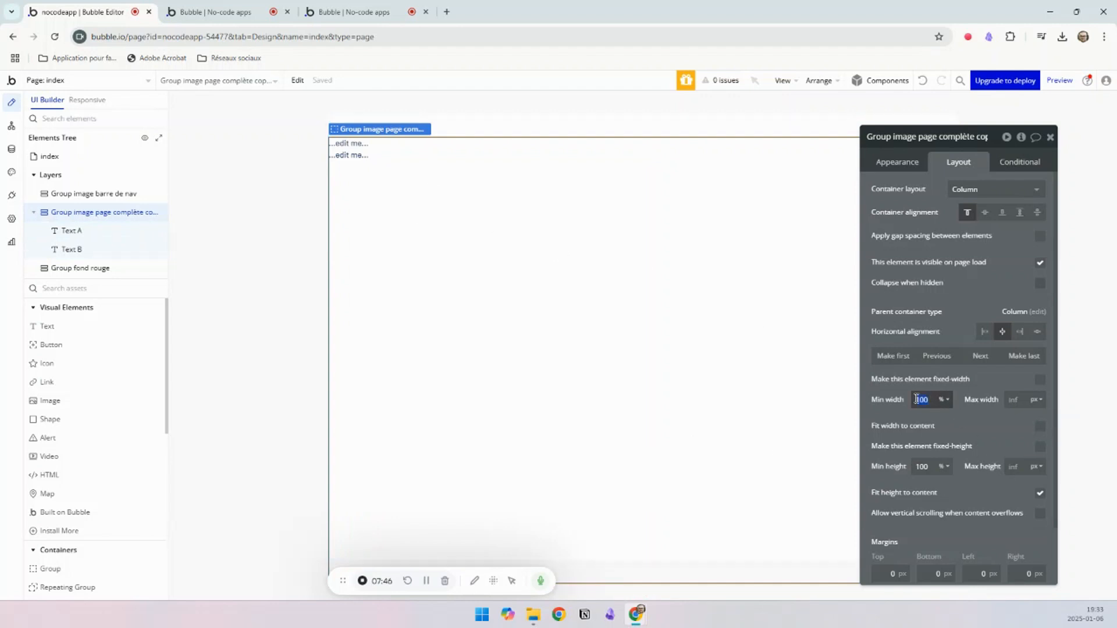
Step: Try a minimum width of 25 px on the group with its width fitted to the content
{"action": "type", "text": "25"}
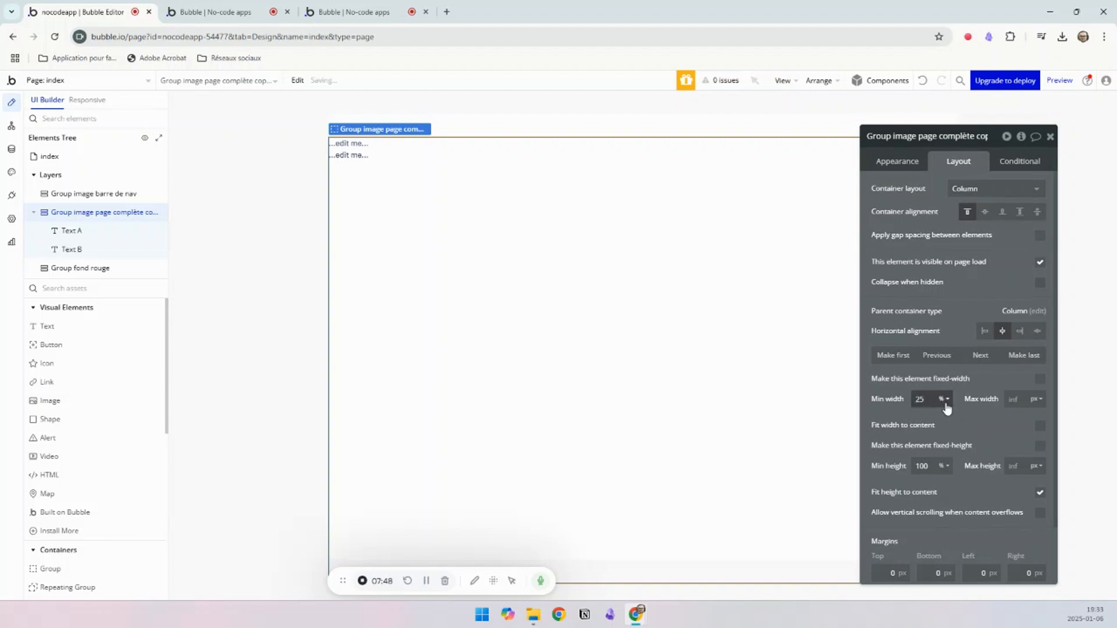
{"action": "left_click", "coordinate": [943, 400]}
{"action": "left_click", "coordinate": [942, 418]}
{"action": "left_click", "coordinate": [1039, 426]}
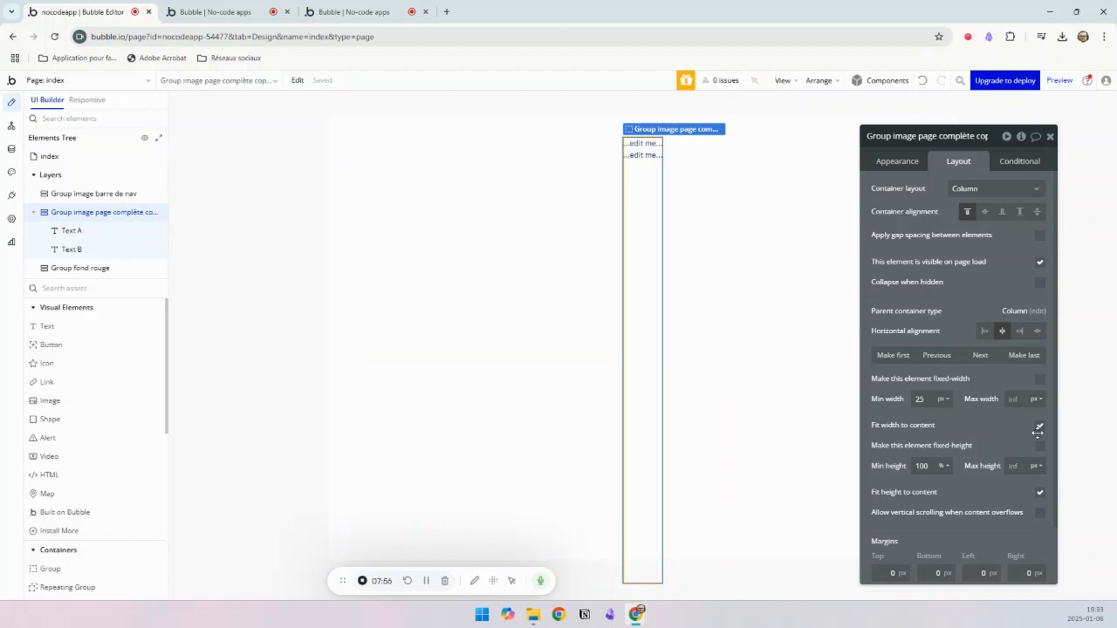
Step: Set the group's minimum width back to 100% and turn off fitting its width to the content
{"action": "left_click_drag", "start_coordinate": [932, 401], "coordinate": [889, 402]}
{"action": "type", "text": "100"}
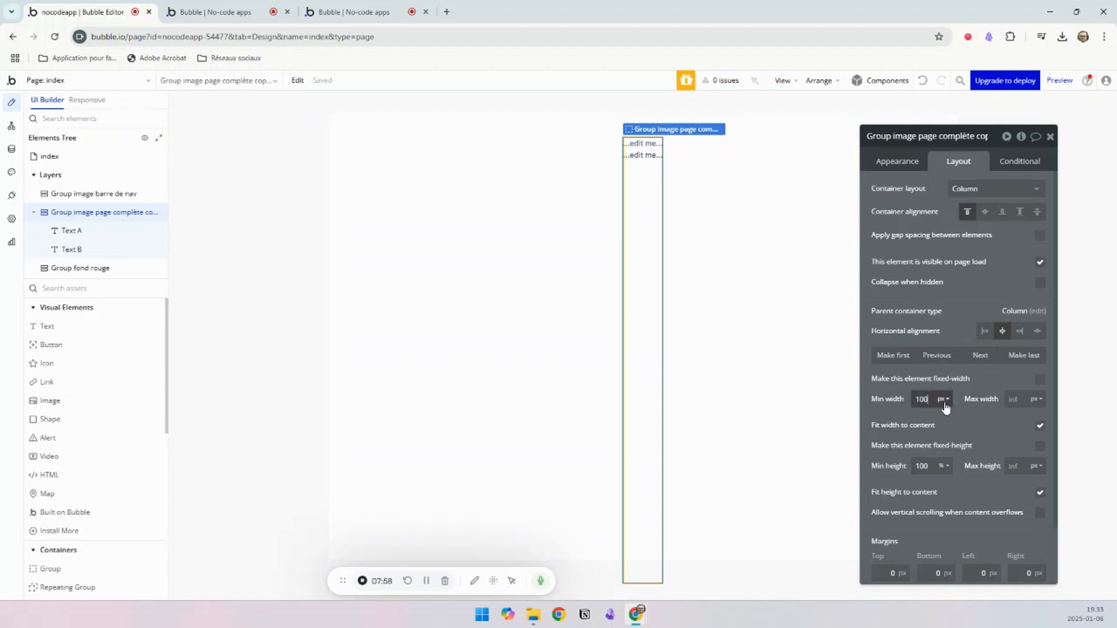
{"action": "left_click", "coordinate": [944, 405]}
{"action": "left_click", "coordinate": [943, 429]}
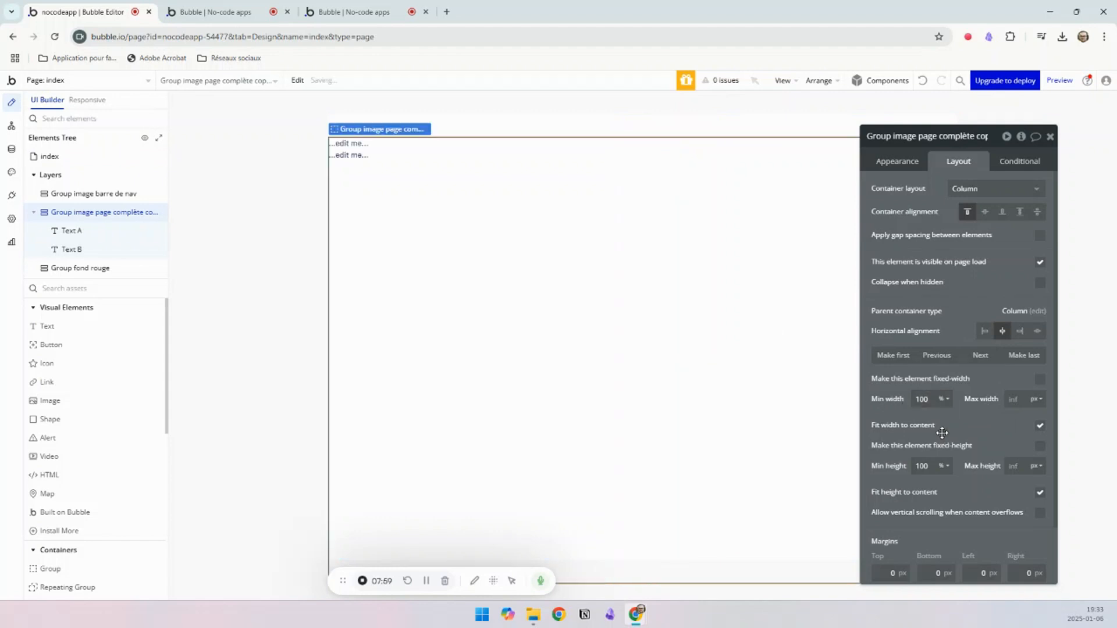
{"action": "left_click", "coordinate": [1040, 426]}
{"action": "left_click", "coordinate": [1040, 428]}
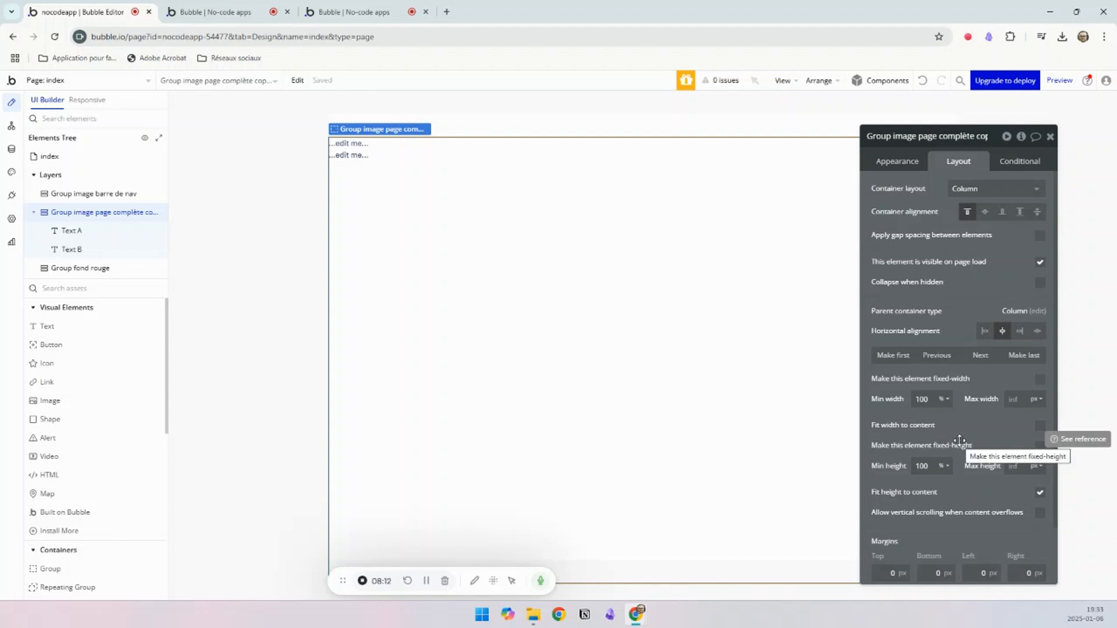
Step: Try fixed heights of 150% and 50% on the full-page image group, and turn its fixed height back off
{"action": "left_click", "coordinate": [1039, 446]}
{"action": "type", "text": "0"}
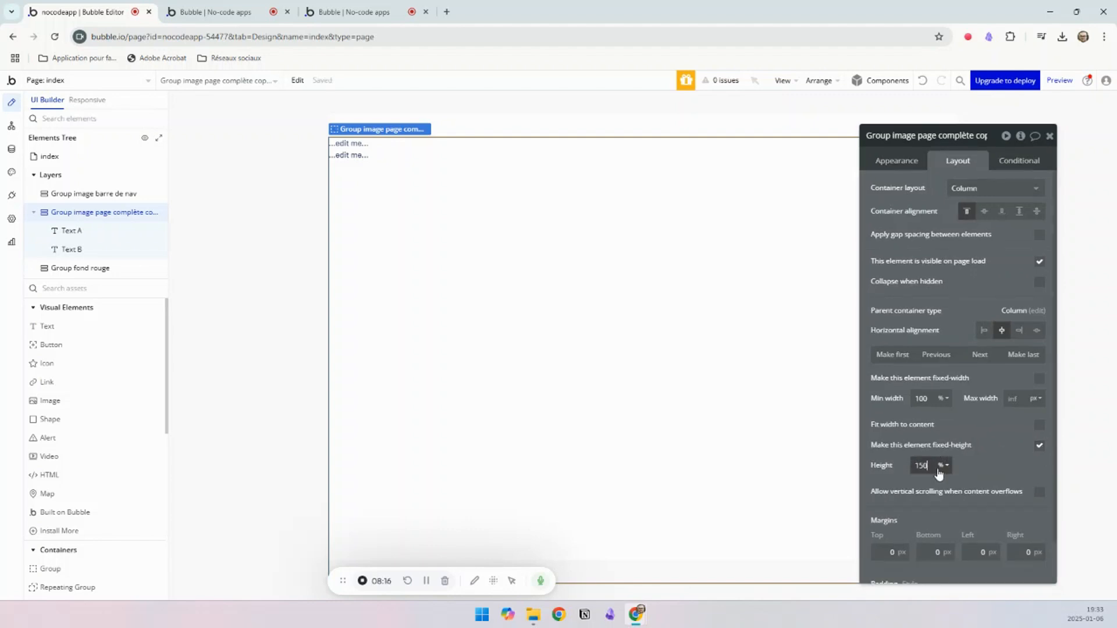
{"action": "left_click_drag", "start_coordinate": [931, 467], "coordinate": [905, 466]}
{"action": "type", "text": "50"}
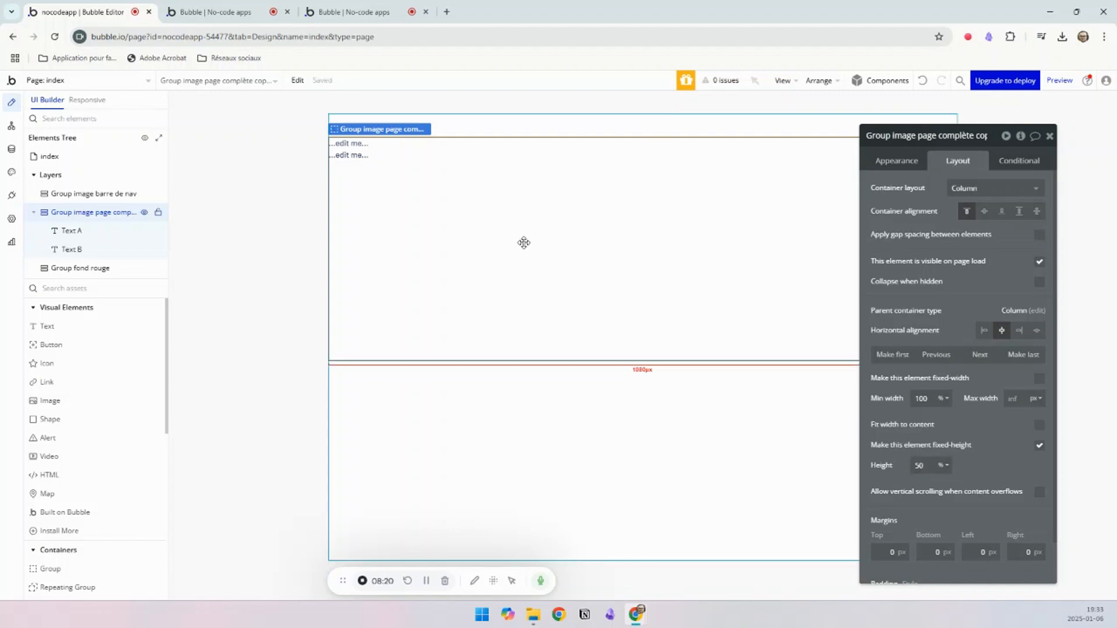
{"action": "left_click", "coordinate": [1039, 446]}
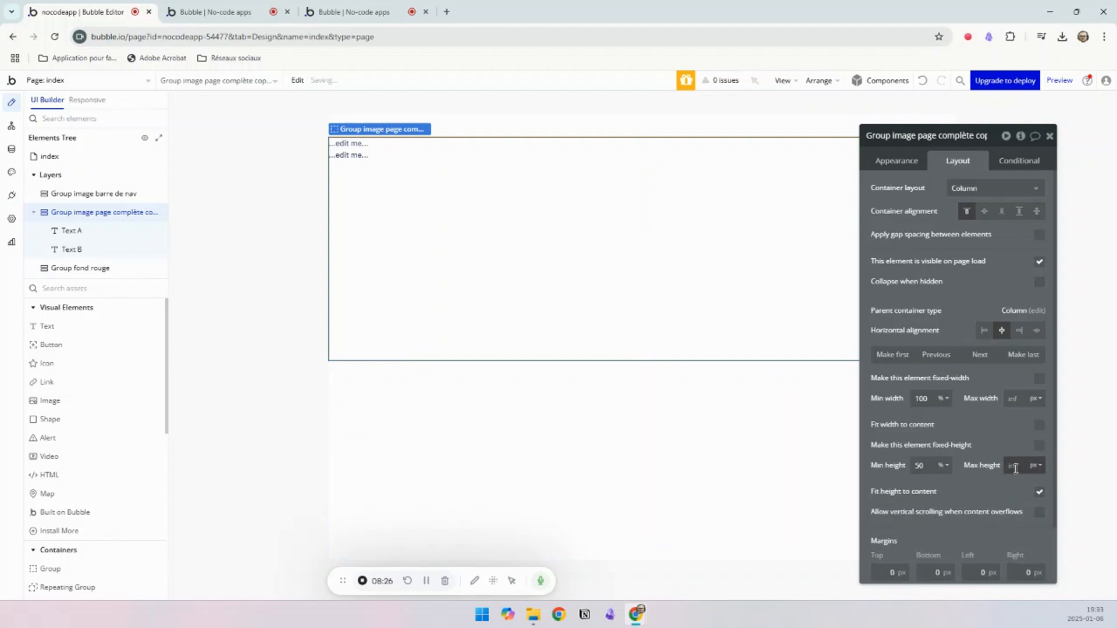
Step: Toggle fitting the group's height to its content off and on, and set the minimum height to 100%
{"action": "left_click", "coordinate": [1038, 493]}
{"action": "left_click", "coordinate": [1039, 493]}
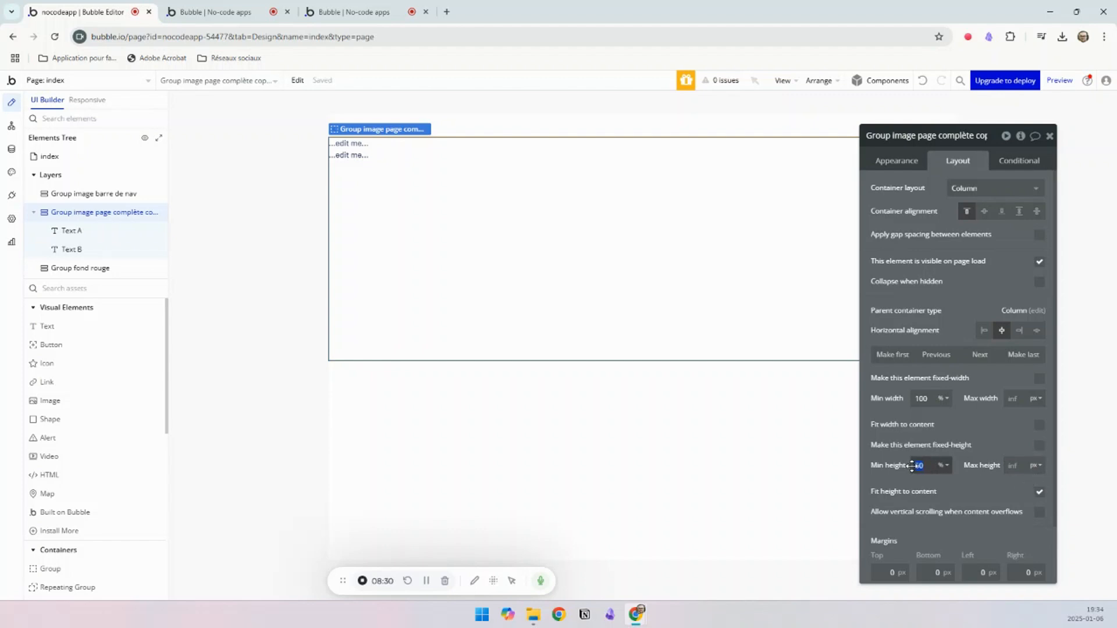
{"action": "type", "text": "100"}
{"action": "left_click", "coordinate": [958, 453]}
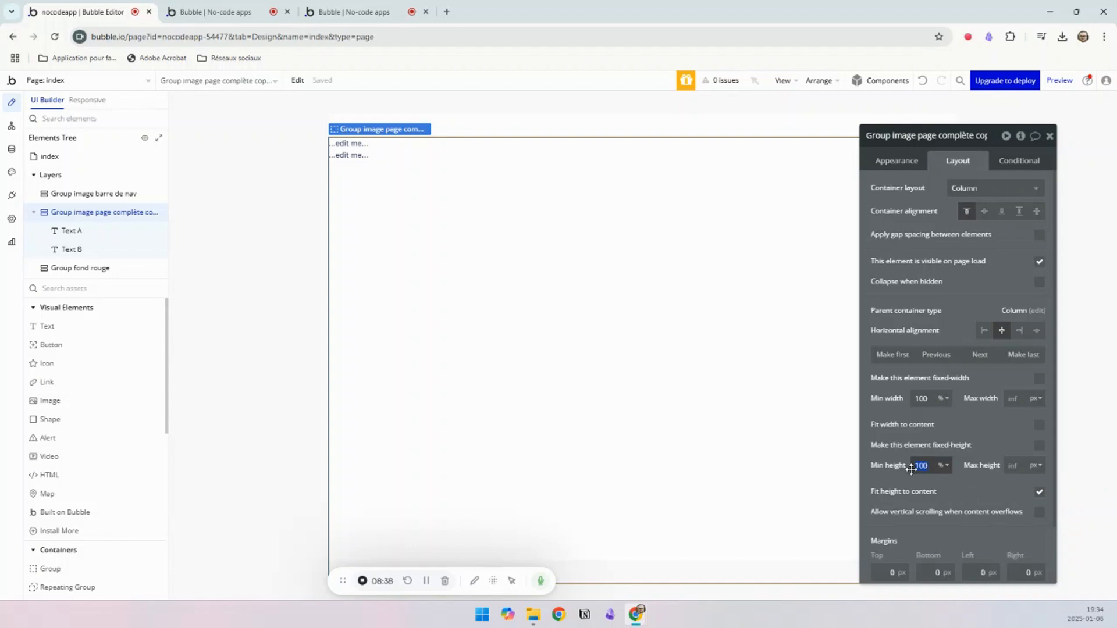
Step: Try minimum and maximum heights of 10 px on the group, toggling whether its height fits the content
{"action": "type", "text": "10"}
{"action": "left_click", "coordinate": [944, 467]}
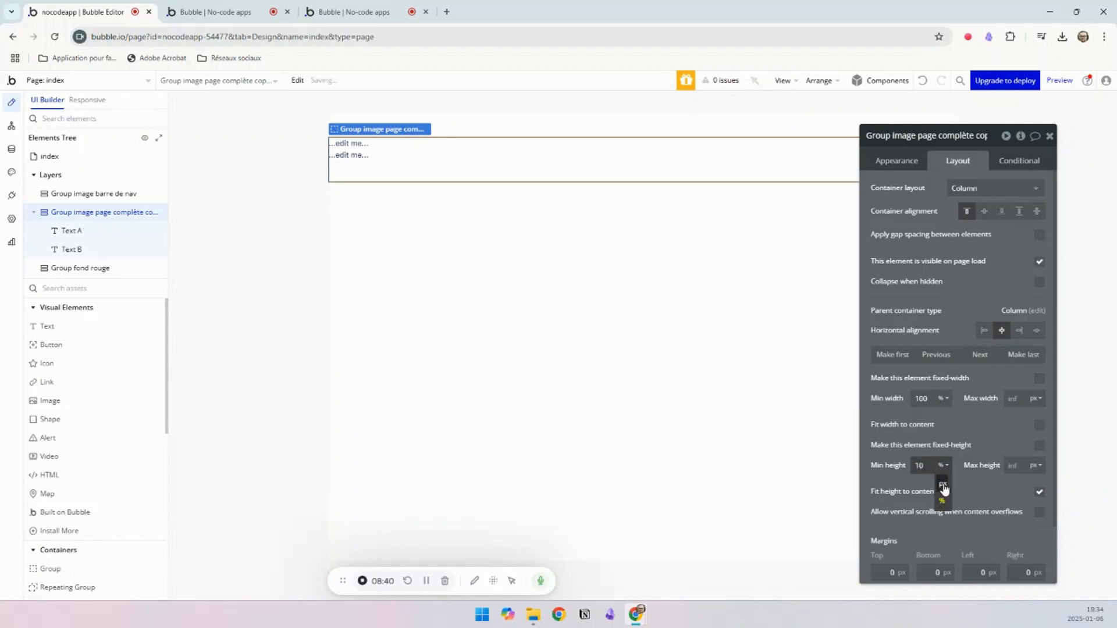
{"action": "left_click", "coordinate": [943, 485]}
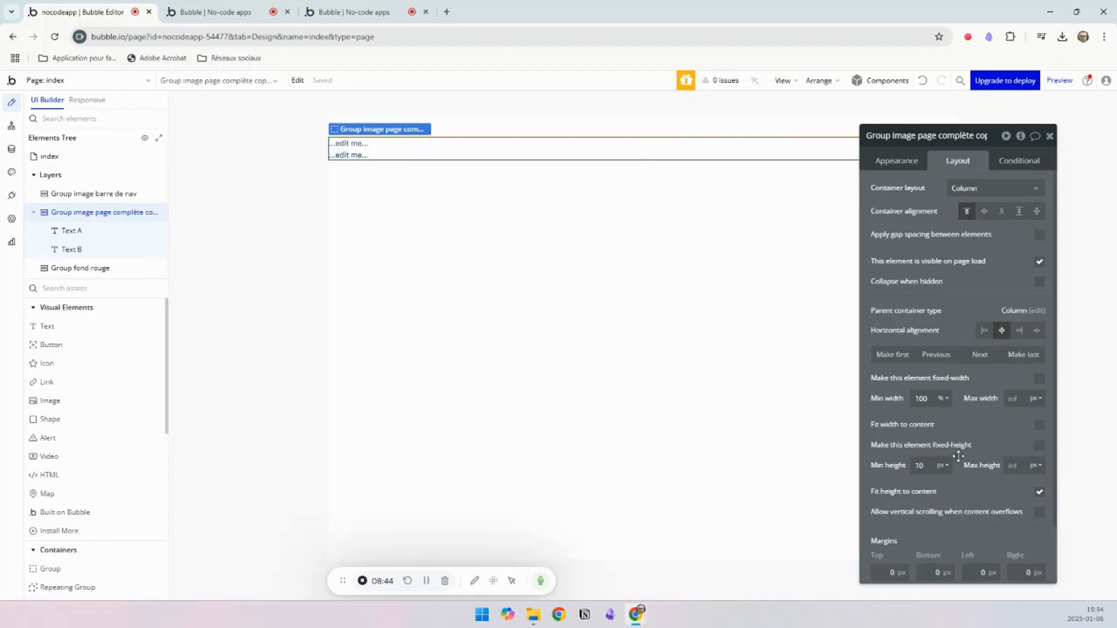
{"action": "left_click", "coordinate": [1039, 492]}
{"action": "left_click", "coordinate": [1039, 493]}
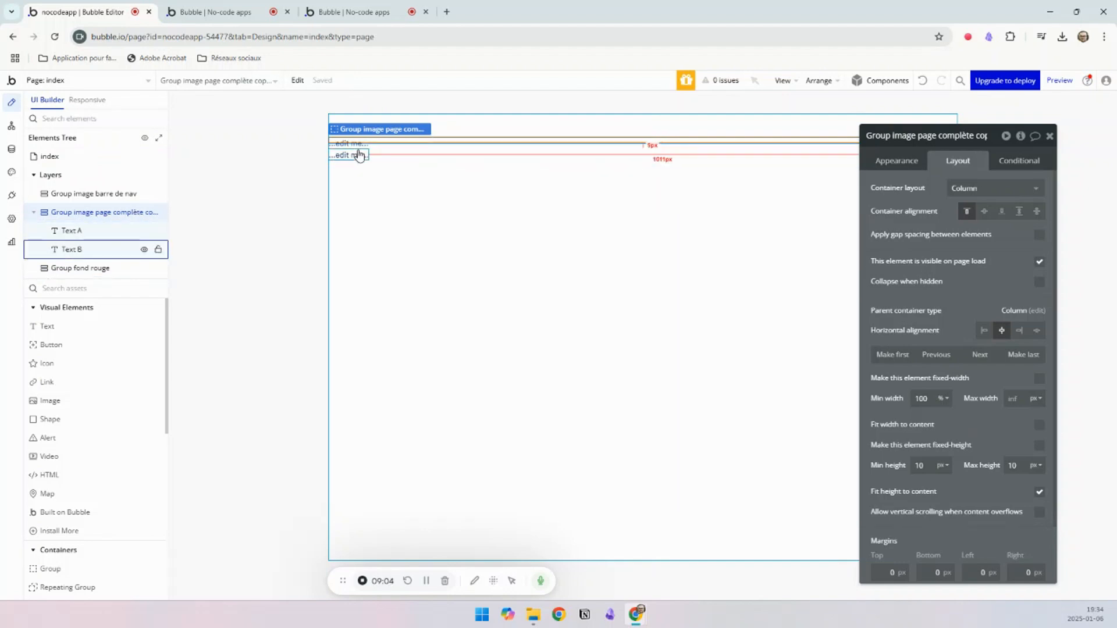
Step: Refresh the preview page to check how the height-limited group shows its texts, and return to the editor
{"action": "left_click", "coordinate": [353, 7]}
{"action": "left_click", "coordinate": [208, 8]}
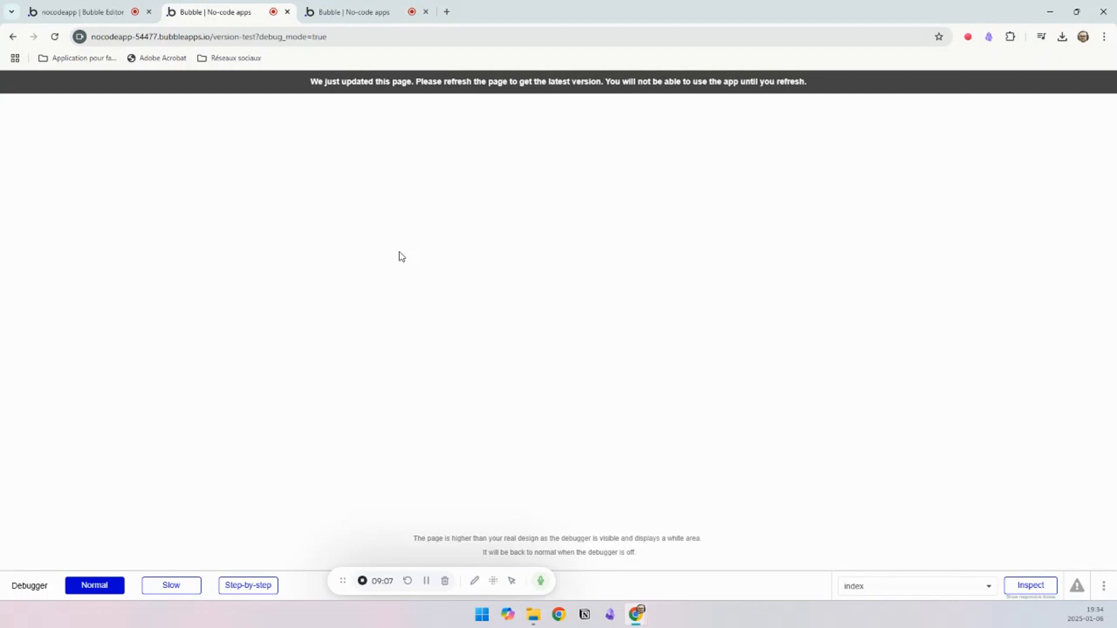
{"action": "left_click", "coordinate": [367, 92]}
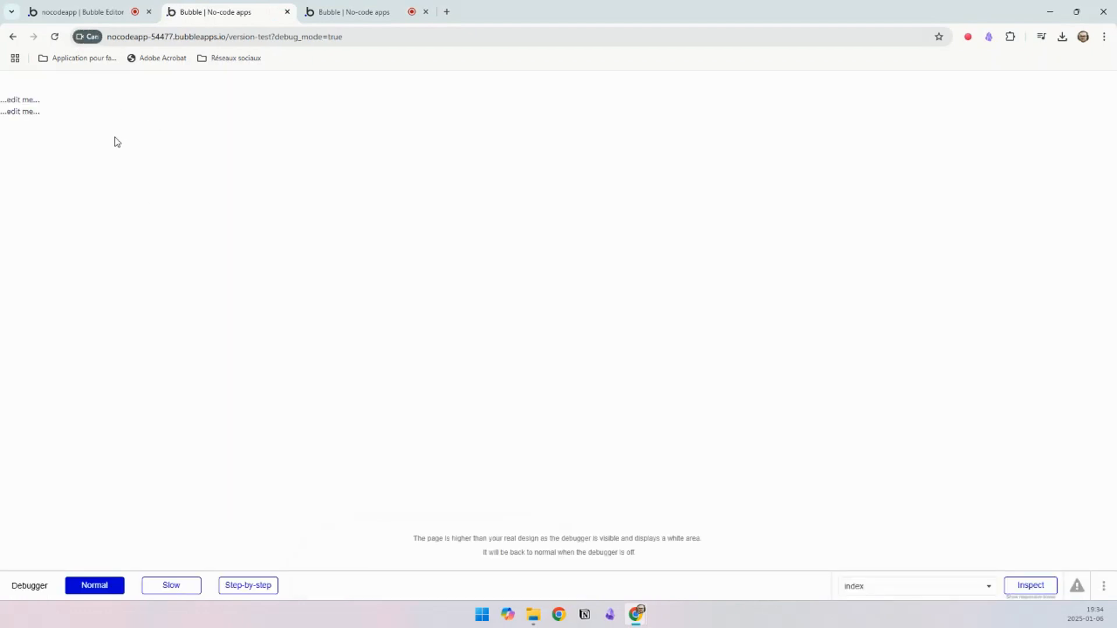
{"action": "left_click", "coordinate": [67, 9]}
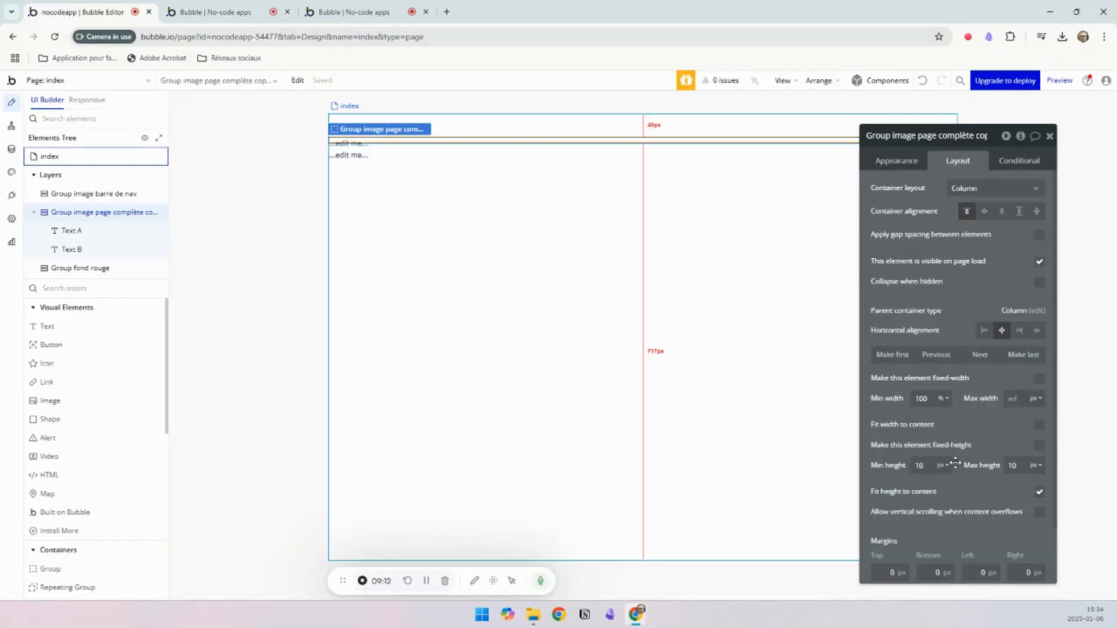
Step: Allow vertical scrolling when the group's content overflows, and set its maximum height to 20 px
{"action": "left_click", "coordinate": [1040, 514]}
{"action": "double_click", "coordinate": [1013, 465]}
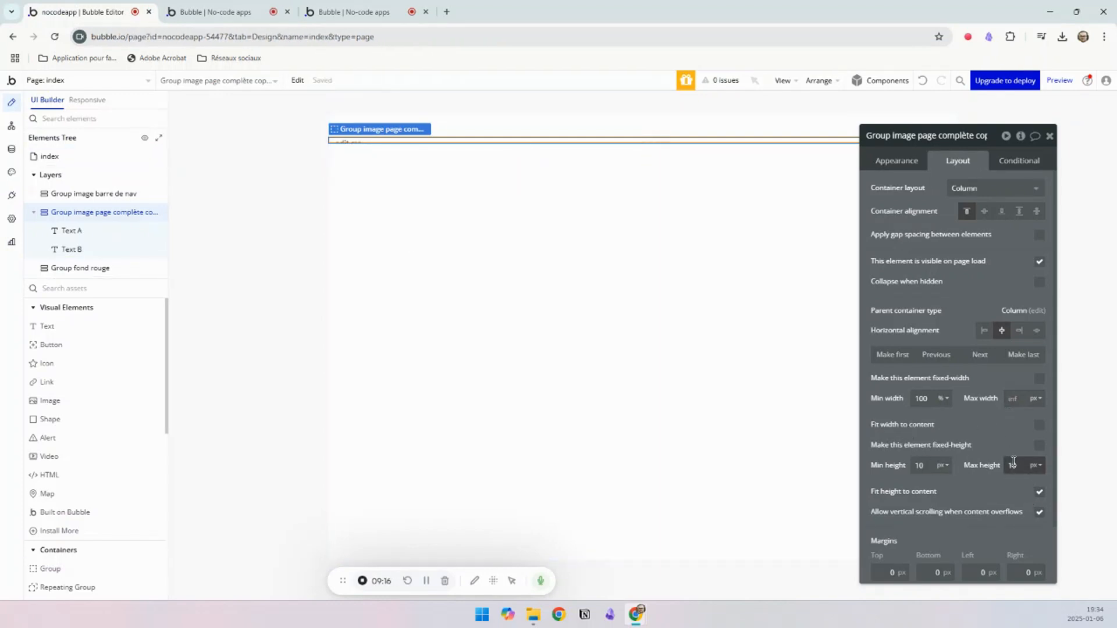
{"action": "type", "text": "20"}
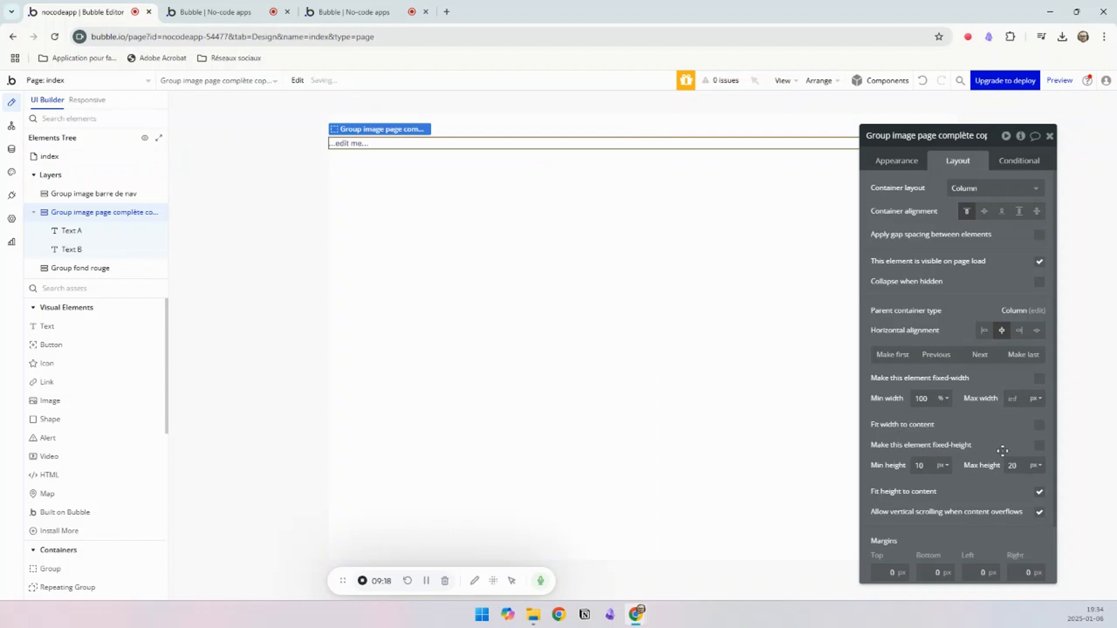
Step: Refresh the preview page to check the scrolling behaviour of the group, and return to the editor
{"action": "left_click", "coordinate": [232, 12]}
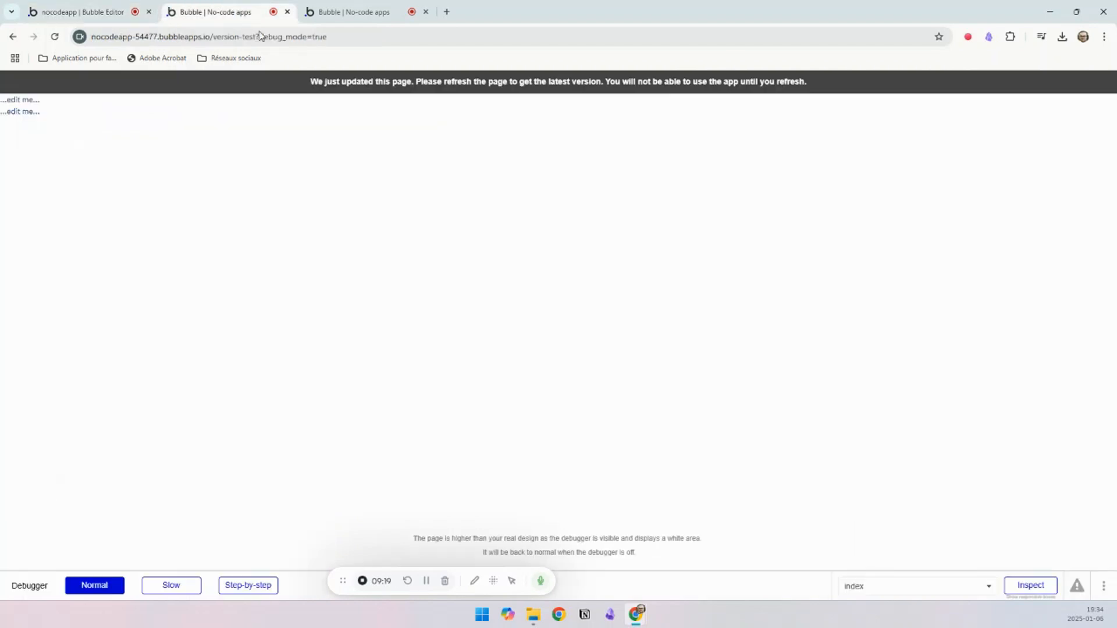
{"action": "left_click", "coordinate": [304, 90]}
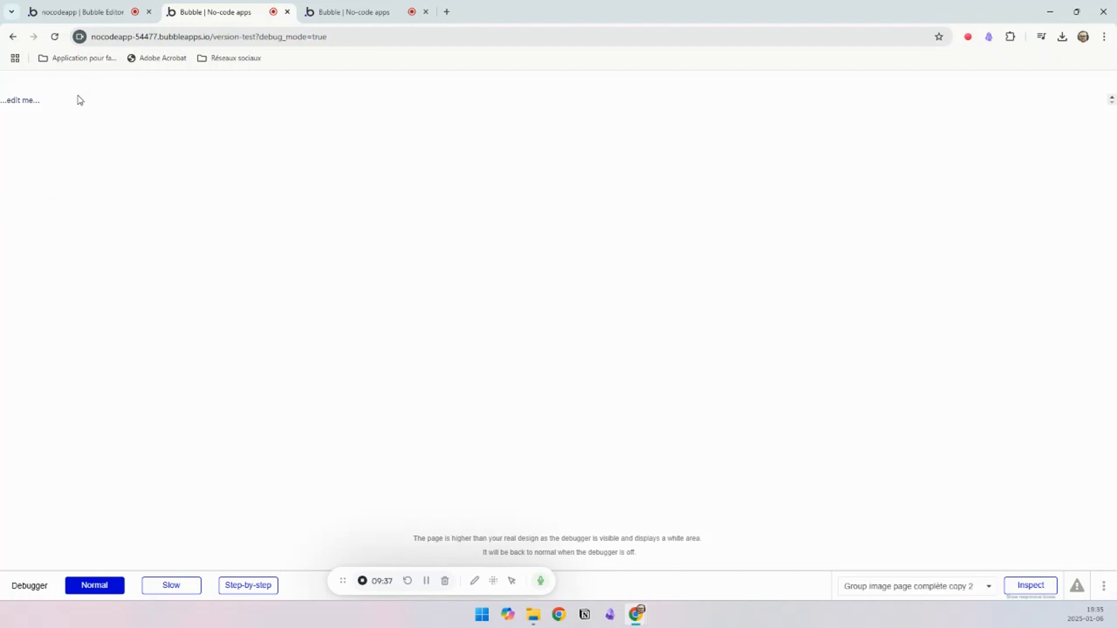
{"action": "left_click", "coordinate": [76, 12]}
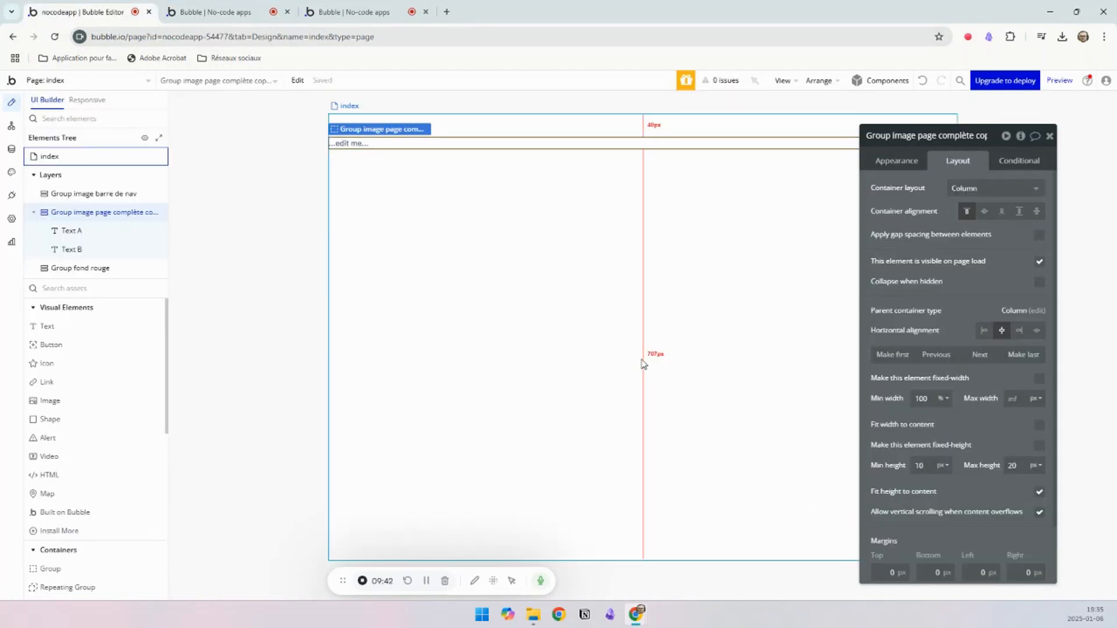
Step: Check the example landing page again, and set the full-page image group's minimum height to 100%
{"action": "left_click", "coordinate": [569, 320]}
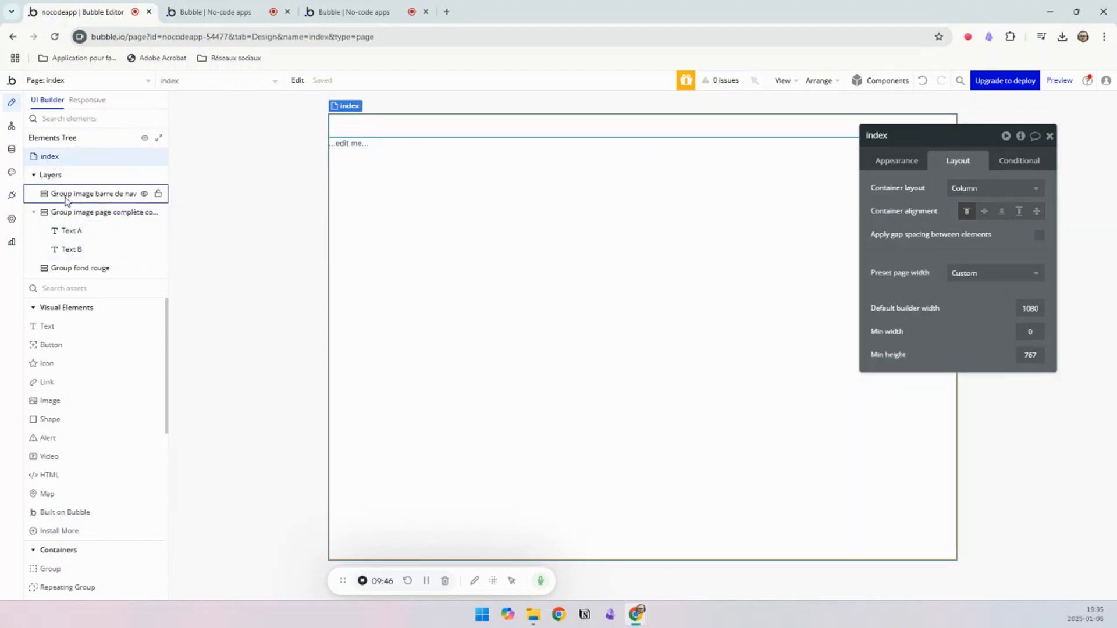
{"action": "left_click", "coordinate": [94, 214]}
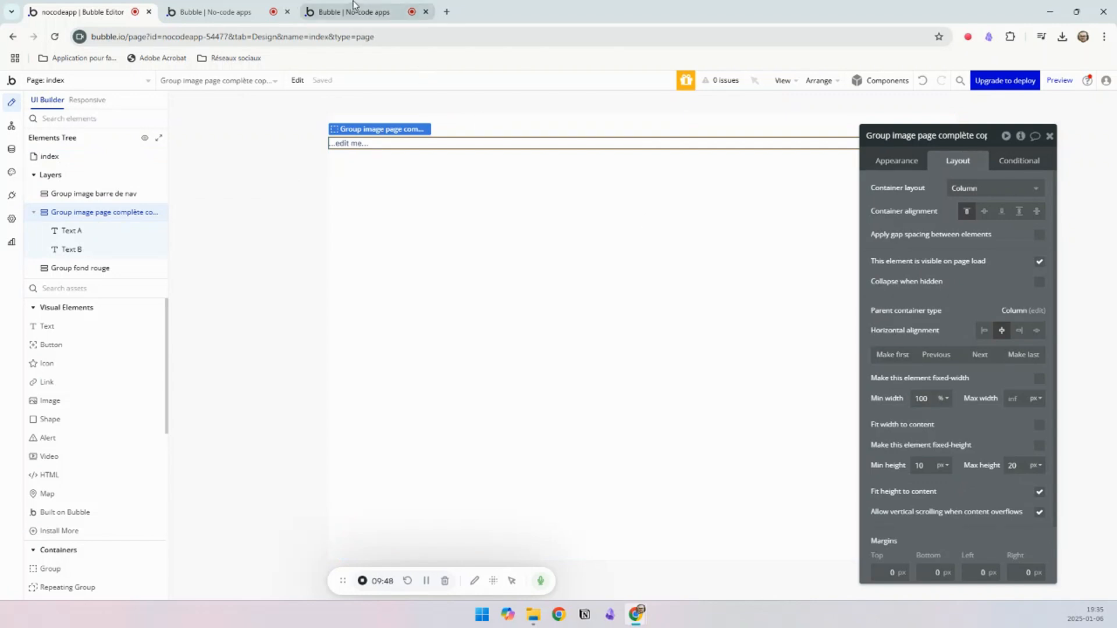
{"action": "left_click", "coordinate": [372, 12]}
{"action": "left_click", "coordinate": [108, 13]}
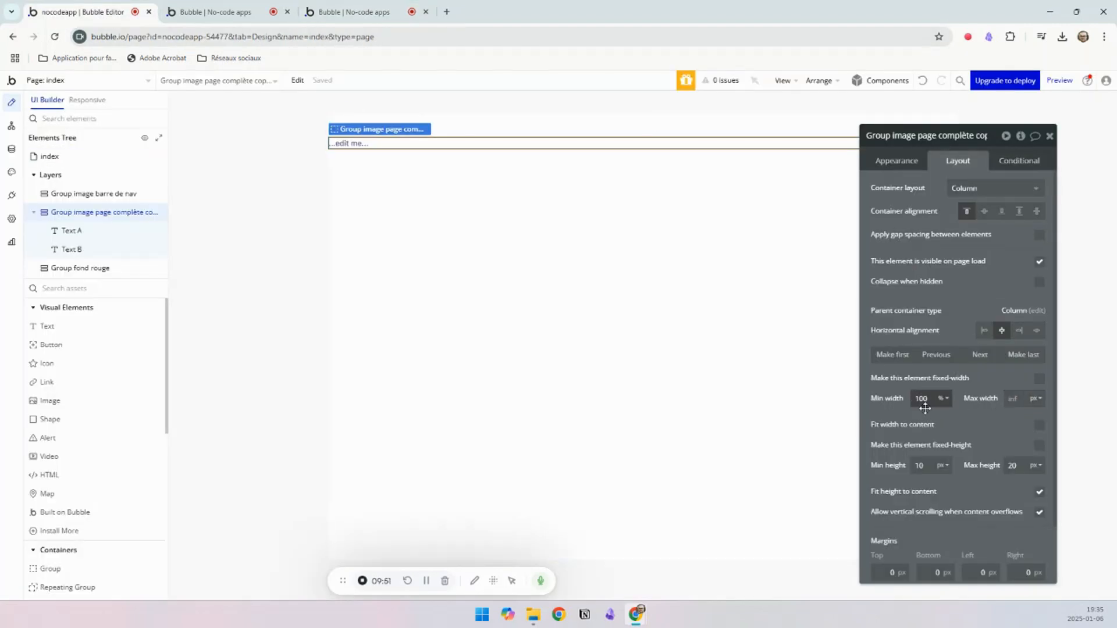
{"action": "type", "text": "0"}
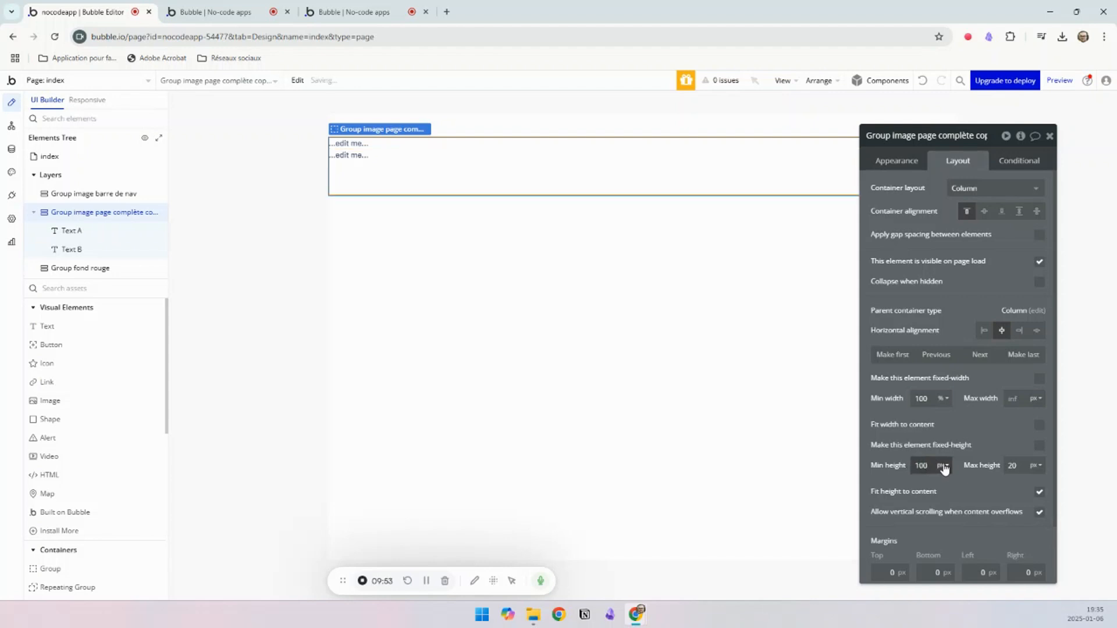
{"action": "left_click", "coordinate": [944, 468]}
{"action": "left_click", "coordinate": [943, 501]}
Step: Clear the group's maximum height, and turn off fitting its height to the content and vertical scrolling on overflow
{"action": "left_click", "coordinate": [1022, 461]}
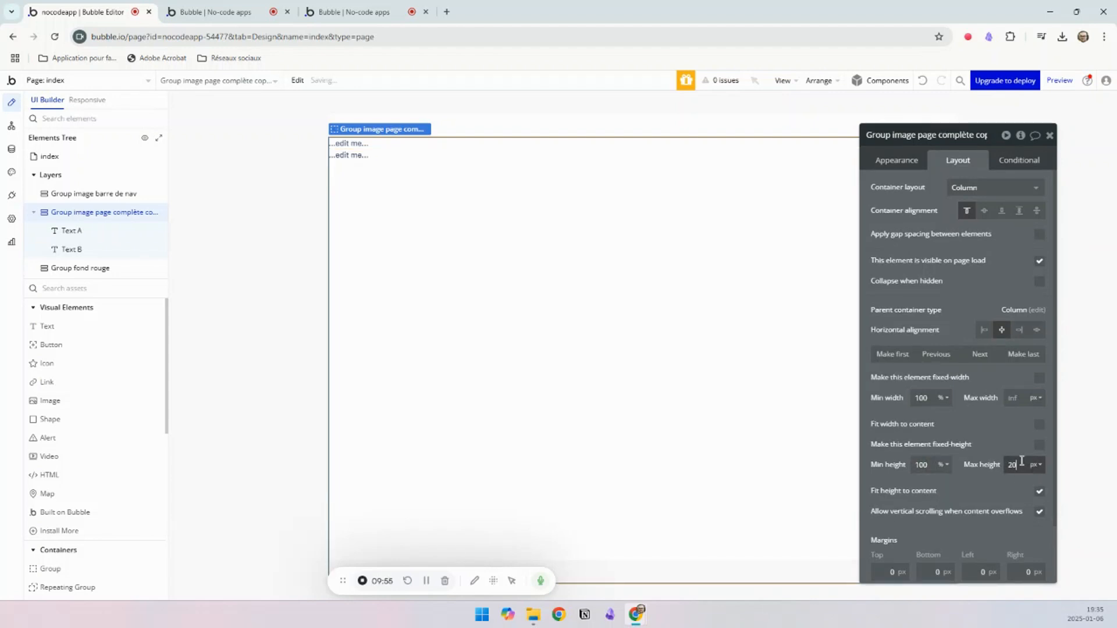
{"action": "key", "text": "BackSpace"}
{"action": "key", "text": "BackSpace"}
{"action": "left_click", "coordinate": [1039, 492]}
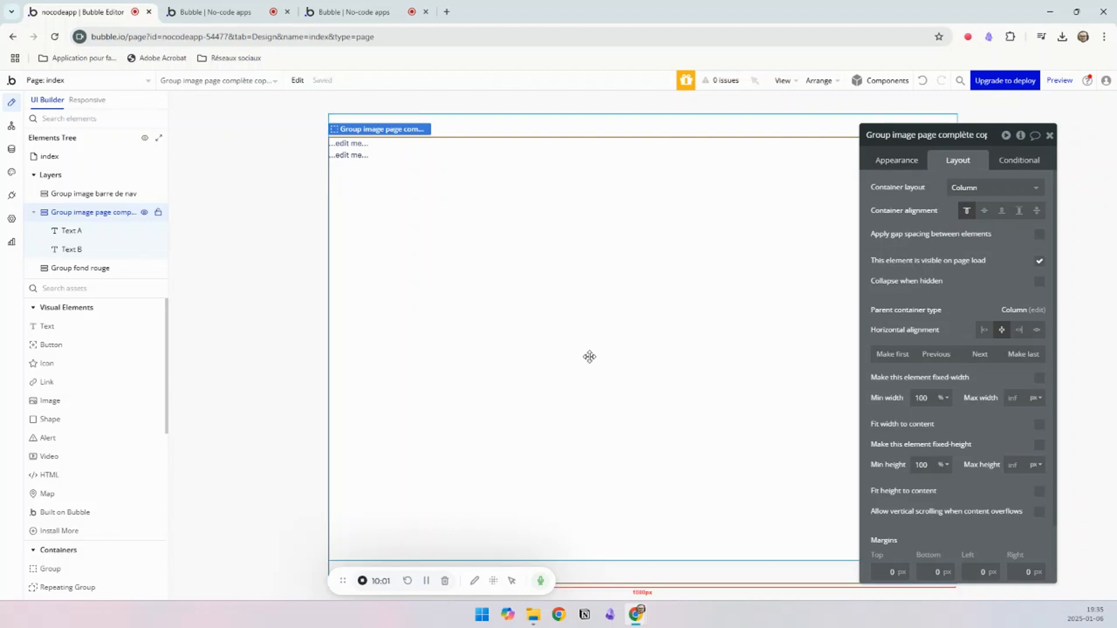
Step: Try a flat background color of #DB2424 on the full-page image group
{"action": "left_click", "coordinate": [901, 163]}
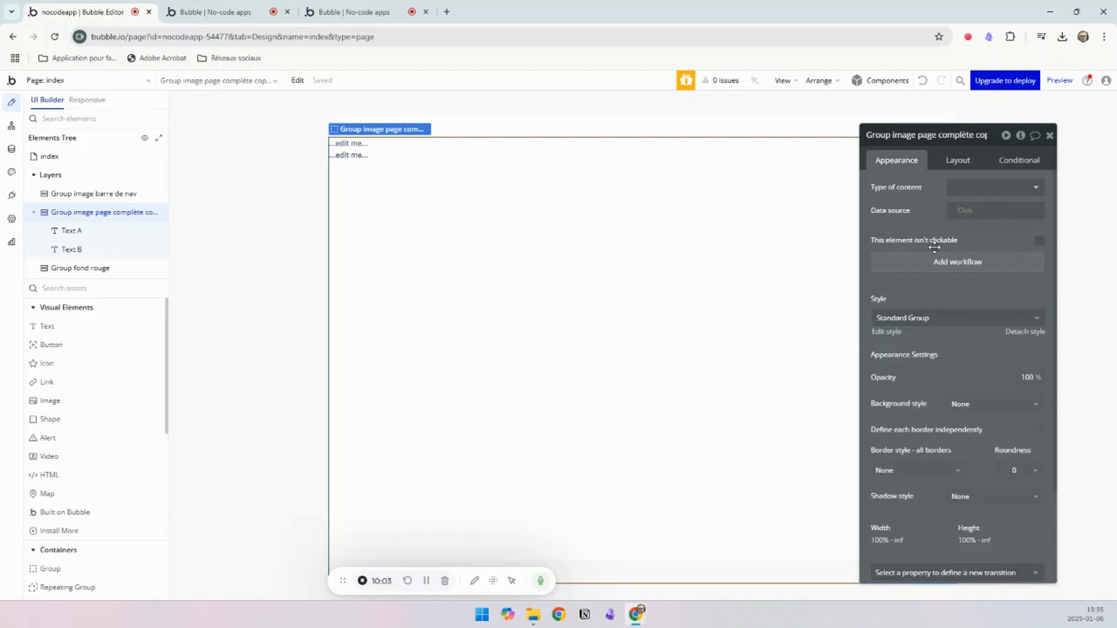
{"action": "left_click", "coordinate": [971, 406]}
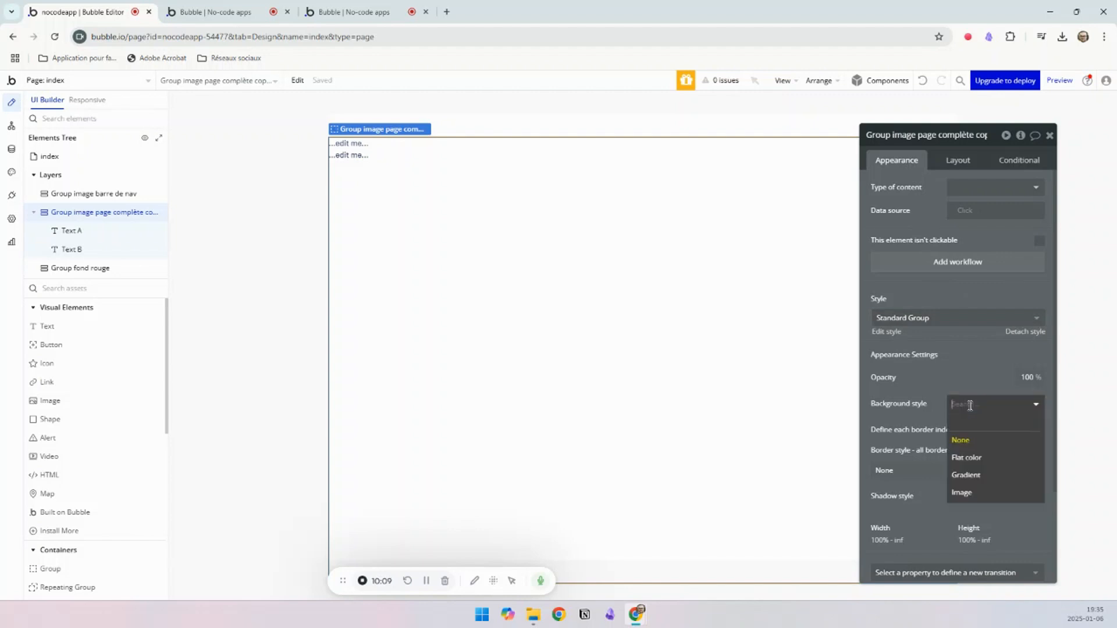
{"action": "left_click", "coordinate": [964, 457]}
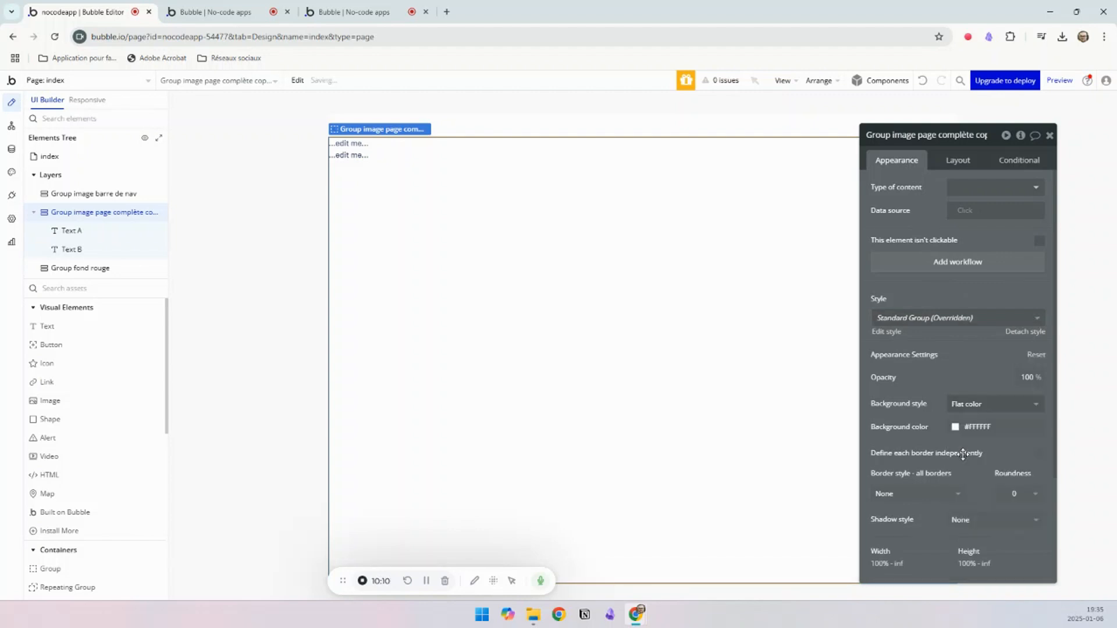
{"action": "left_click", "coordinate": [976, 427]}
{"action": "left_click_drag", "start_coordinate": [1000, 457], "coordinate": [1043, 449]}
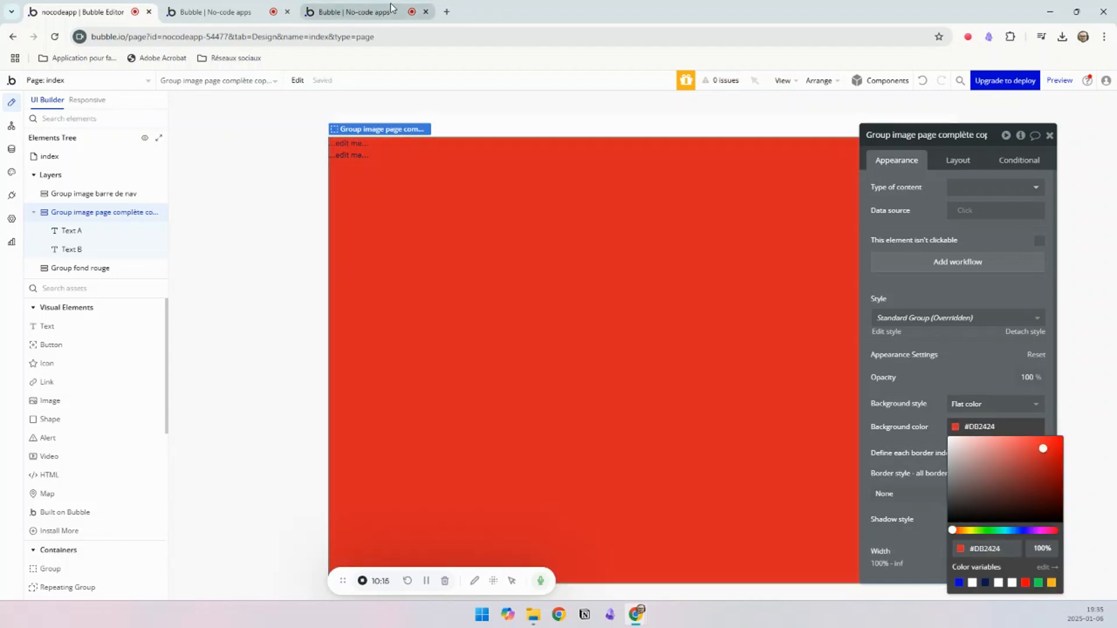
Step: Try a gradient background on the group with the ending color #BC1313
{"action": "left_click", "coordinate": [970, 408]}
{"action": "left_click", "coordinate": [971, 473]}
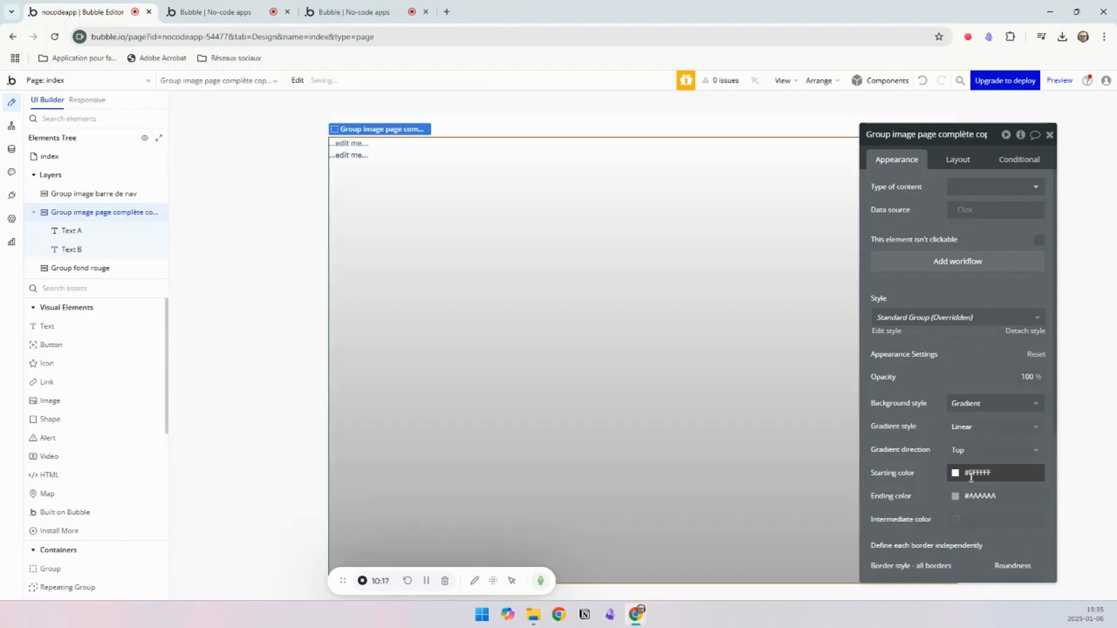
{"action": "left_click", "coordinate": [979, 495]}
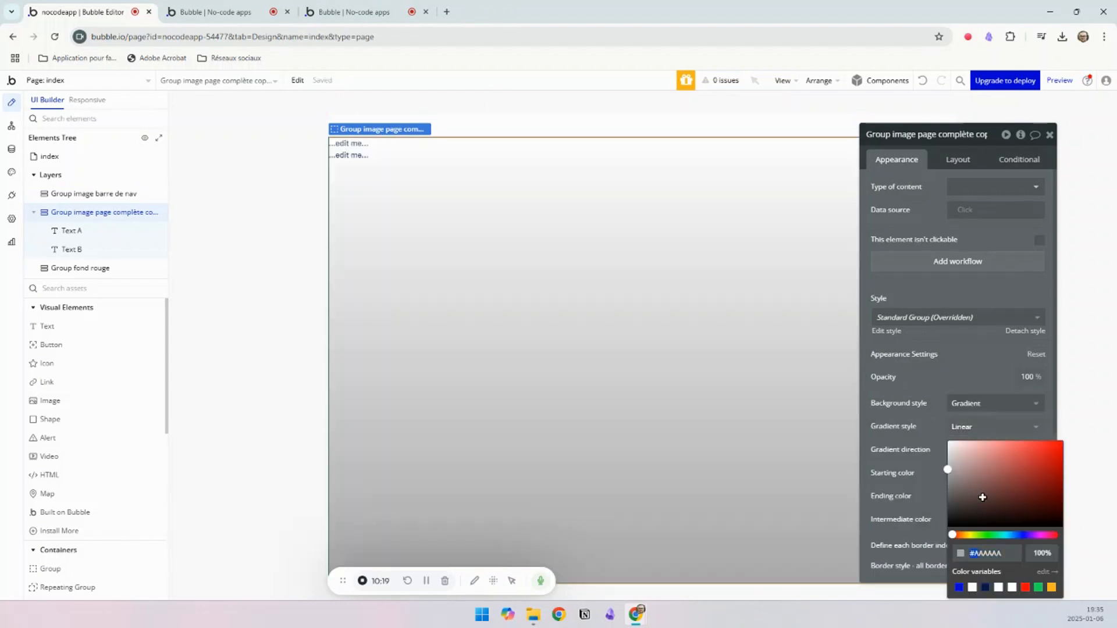
{"action": "left_click", "coordinate": [1051, 464]}
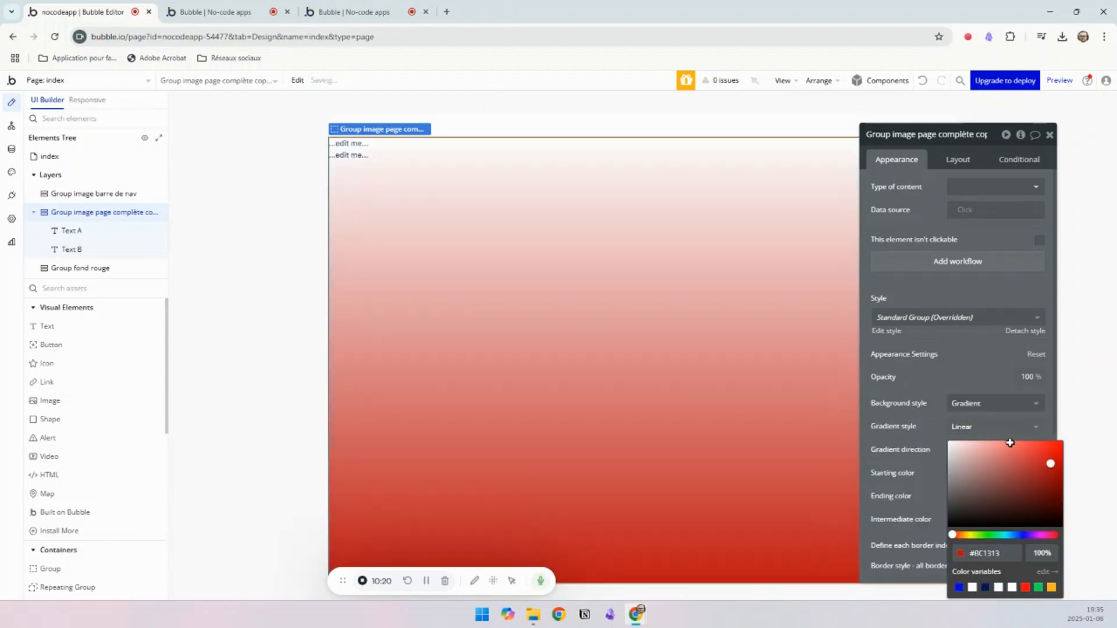
Step: Set the group's background style to Image and upload the starry-sky rock landscape JPG from the Téléchargements folder
{"action": "left_click", "coordinate": [969, 403]}
{"action": "left_click", "coordinate": [966, 492]}
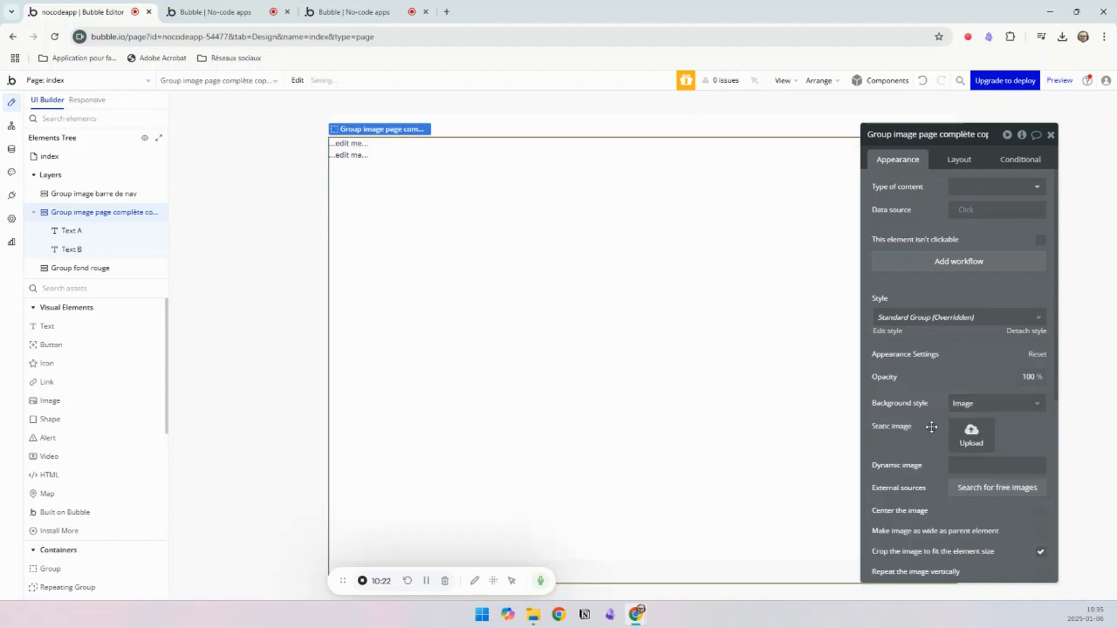
{"action": "left_click", "coordinate": [970, 432]}
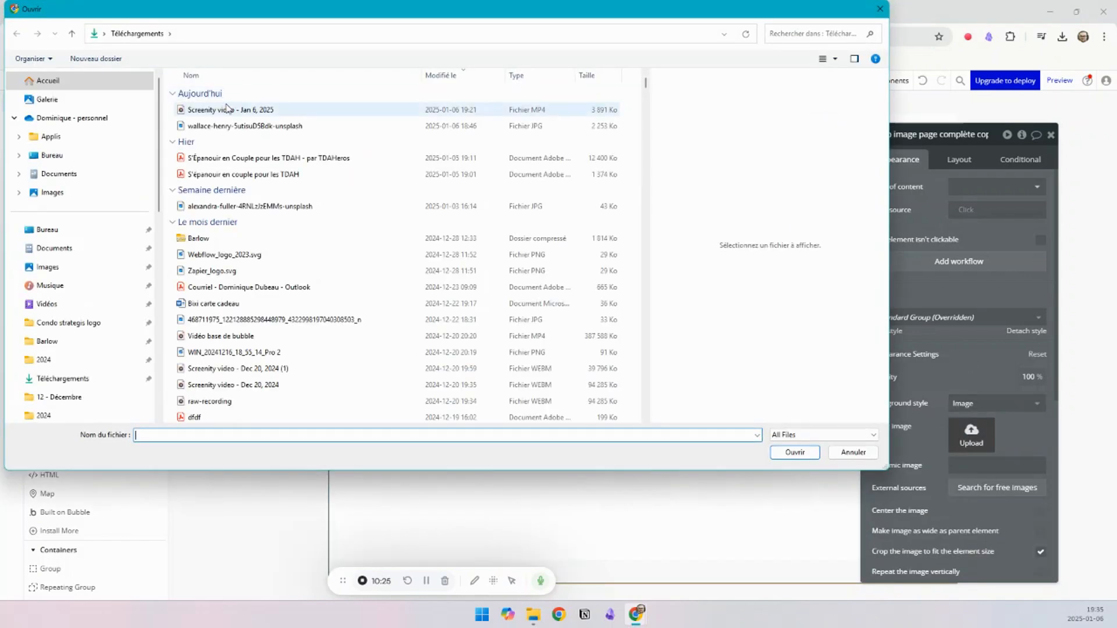
{"action": "left_click", "coordinate": [228, 110]}
{"action": "left_click", "coordinate": [244, 126]}
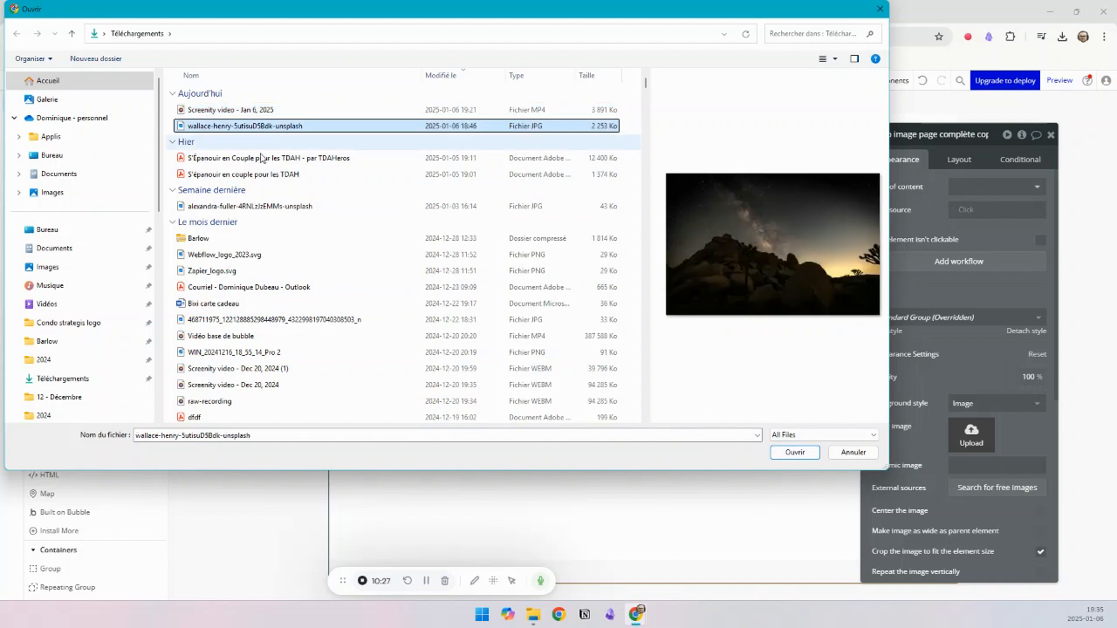
{"action": "left_click", "coordinate": [794, 453]}
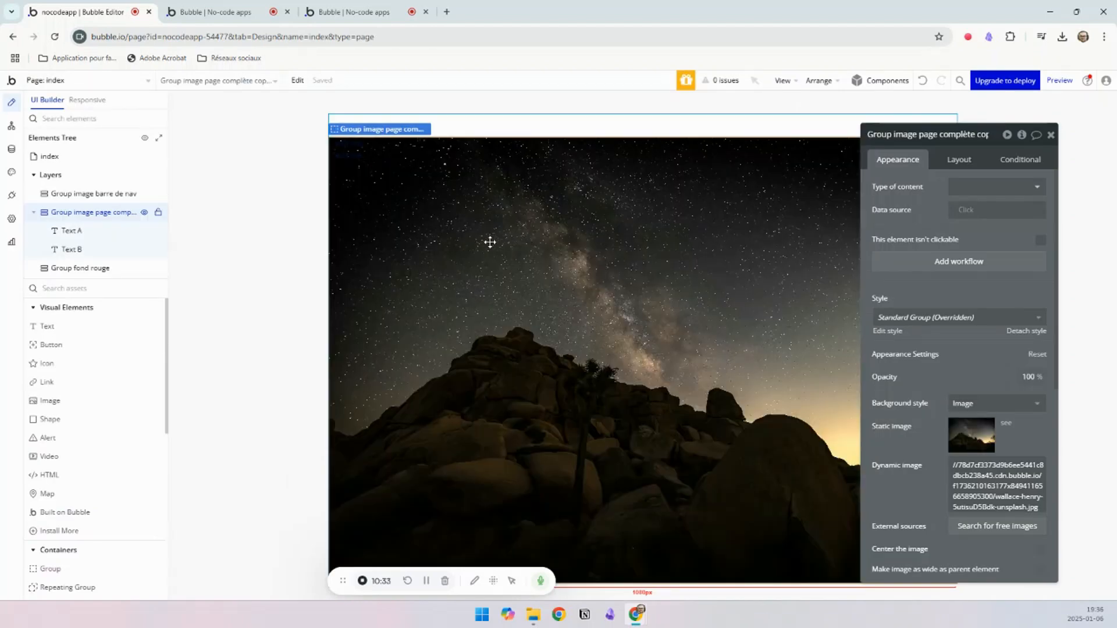
Step: Reload the page preview without the debug_mode=true parameter in its address to view it without the debugger
{"action": "left_click", "coordinate": [212, 12]}
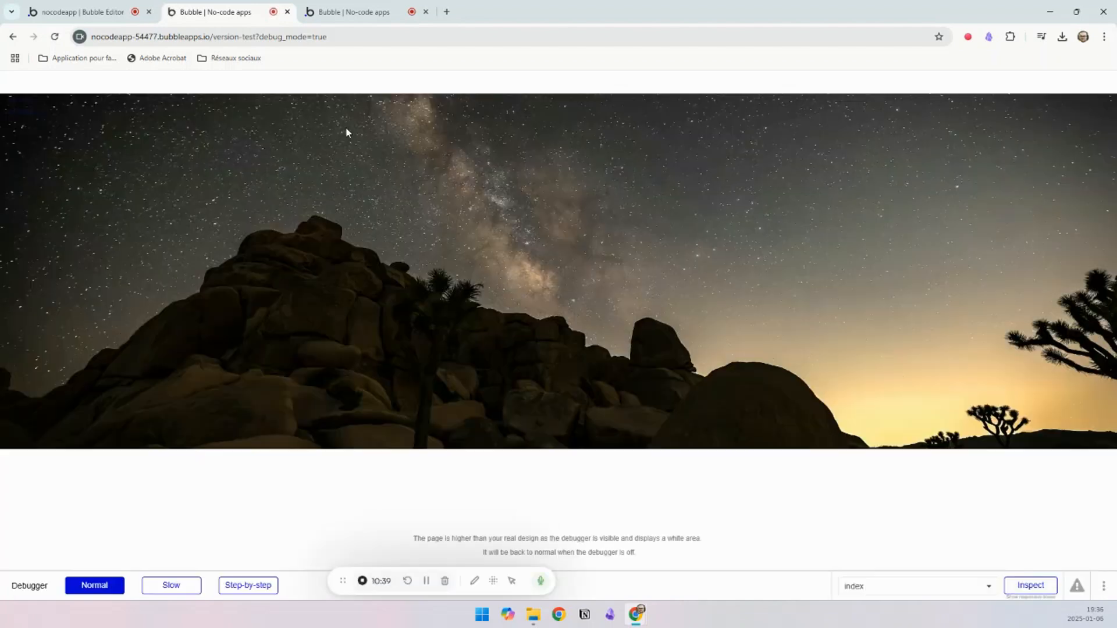
{"action": "left_click", "coordinate": [370, 35]}
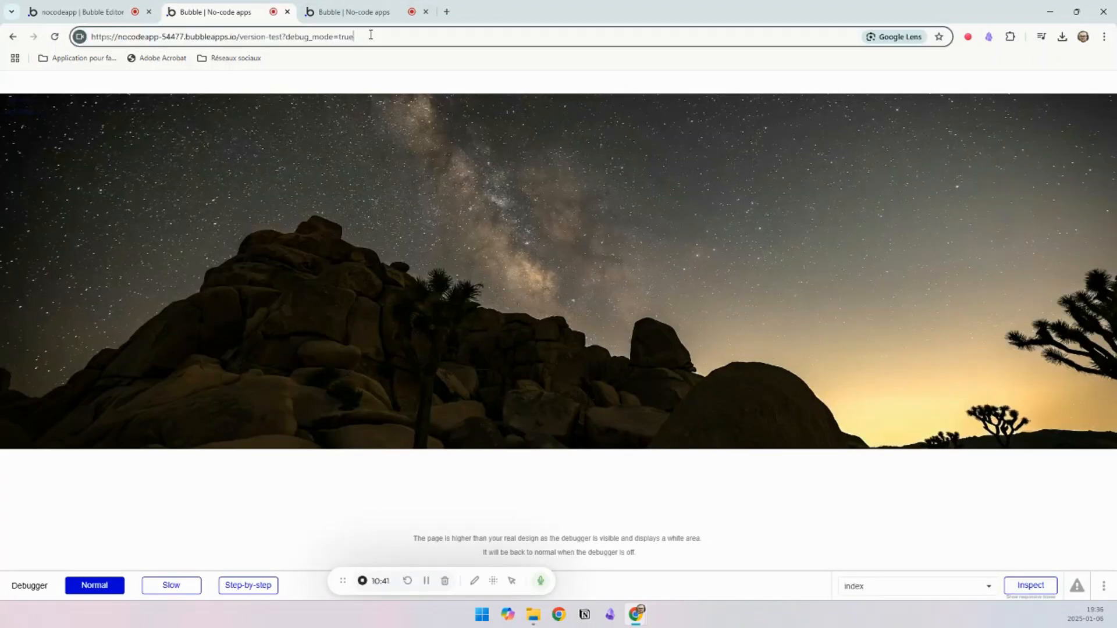
{"action": "key", "text": "ctrl+shift+Left"}
{"action": "key", "text": "ctrl+shift+Left"}
{"action": "key", "text": "ctrl+shift+Left"}
{"action": "key", "text": "ctrl+shift+Right"}
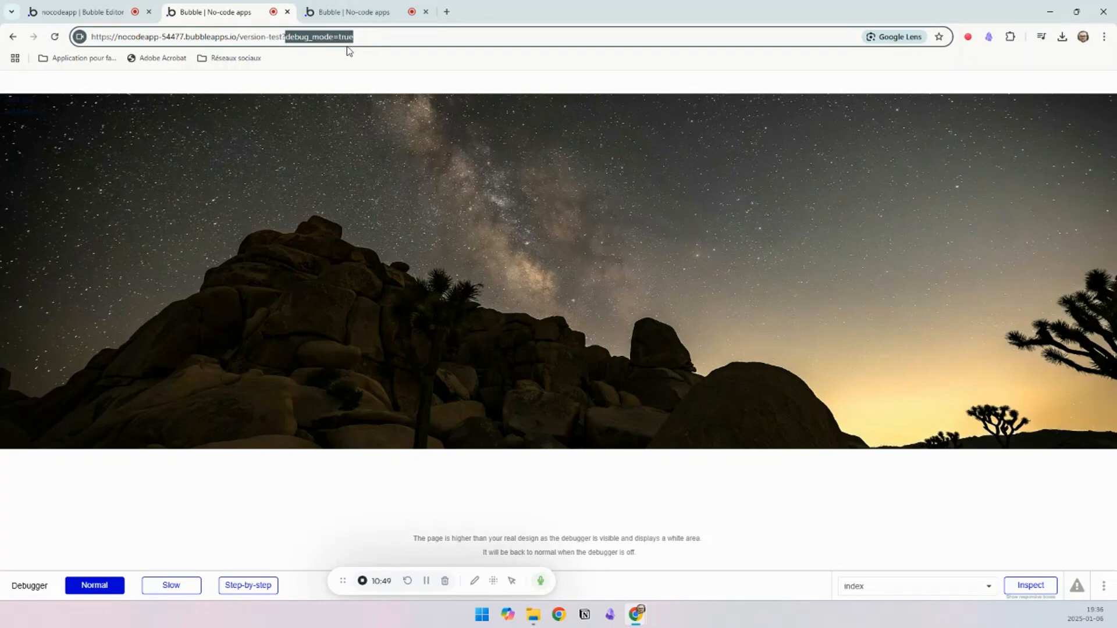
{"action": "key", "text": "BackSpace"}
{"action": "key", "text": "BackSpace"}
{"action": "key", "text": "Return"}
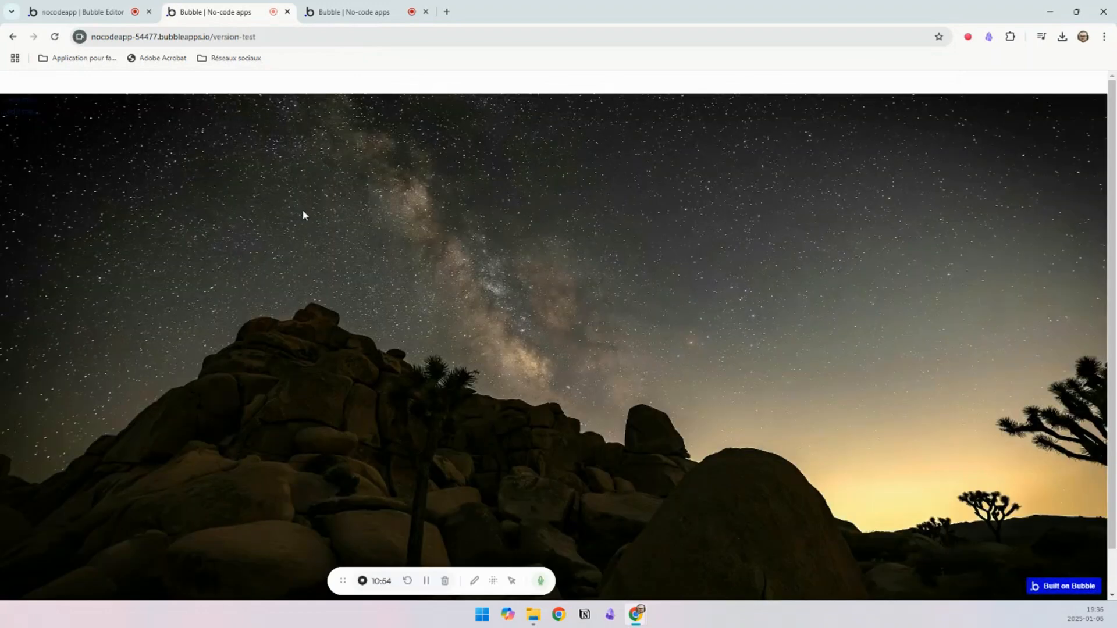
Step: Back in the editor, delete Text A and Text B from the full-page image group
{"action": "left_click", "coordinate": [70, 10]}
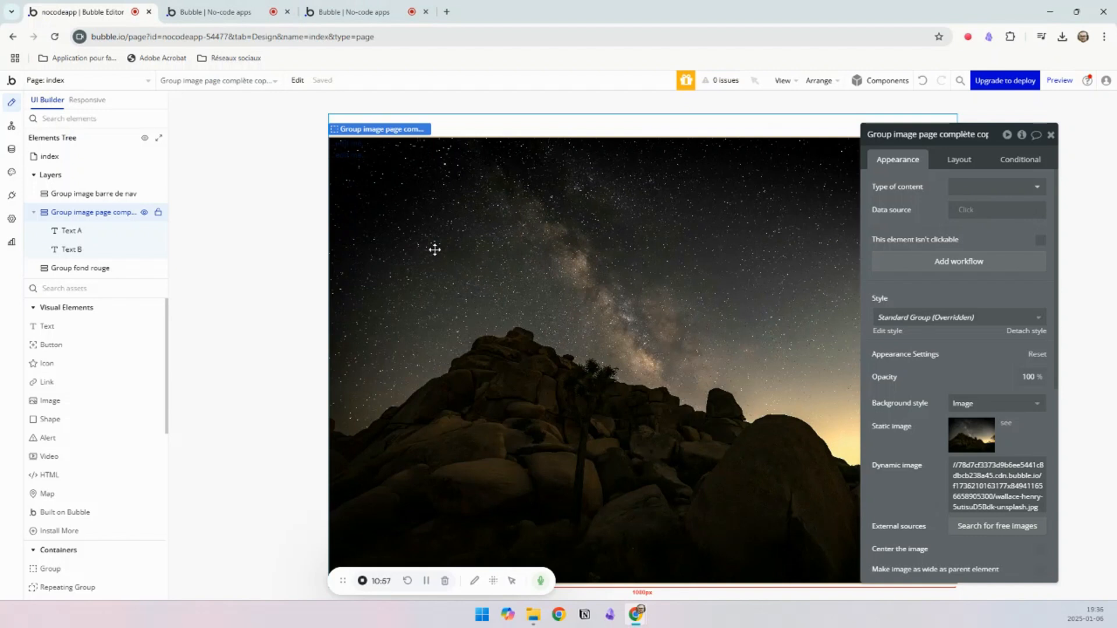
{"action": "left_click", "coordinate": [64, 231]}
{"action": "key", "text": "Delete"}
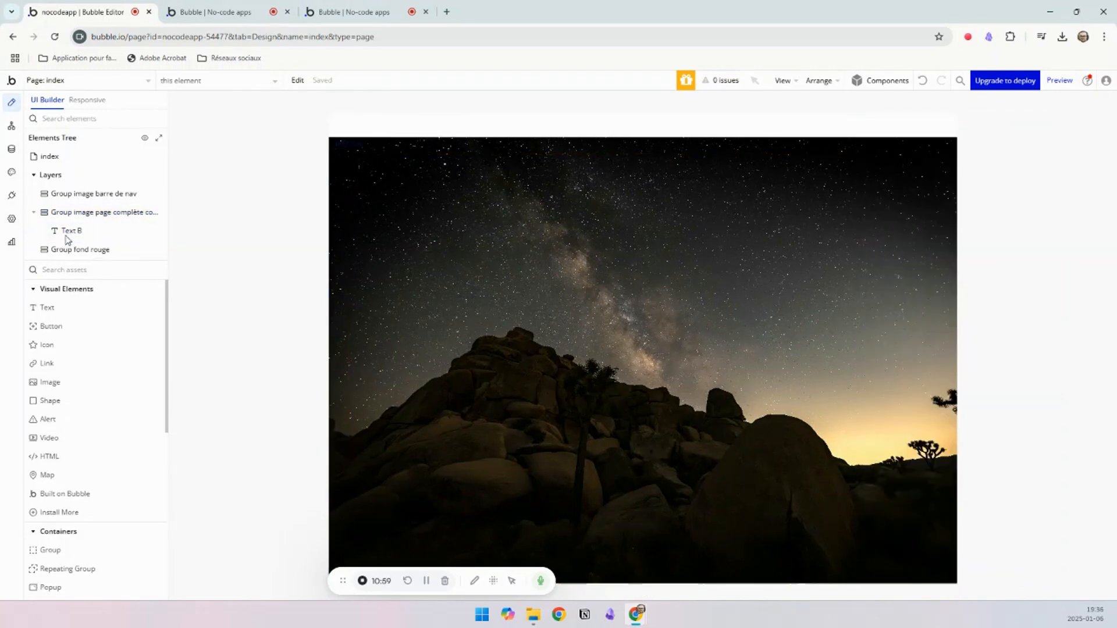
{"action": "left_click", "coordinate": [68, 231]}
{"action": "key", "text": "Delete"}
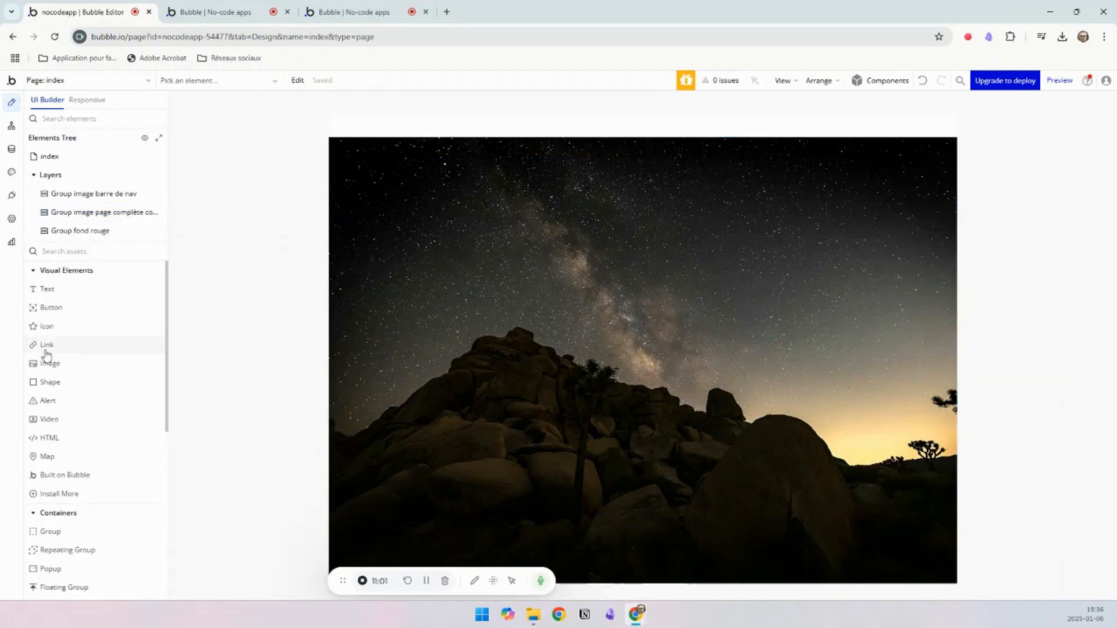
Step: Add a group inside the full-page image group, name it "Group texte", and compare with the example page
{"action": "left_click", "coordinate": [52, 532]}
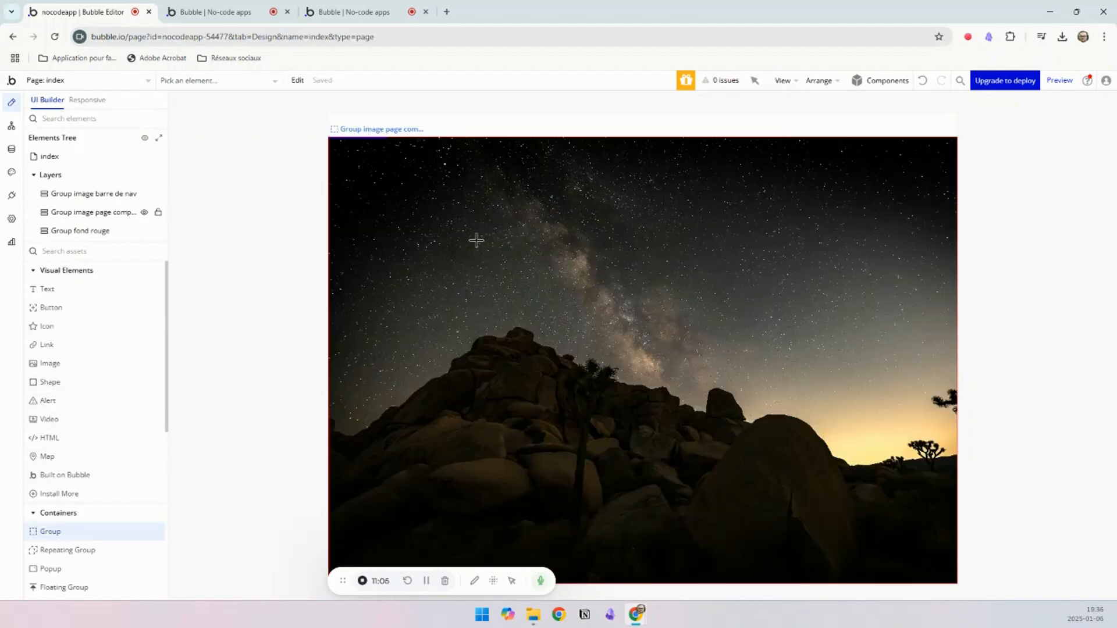
{"action": "left_click", "coordinate": [521, 227]}
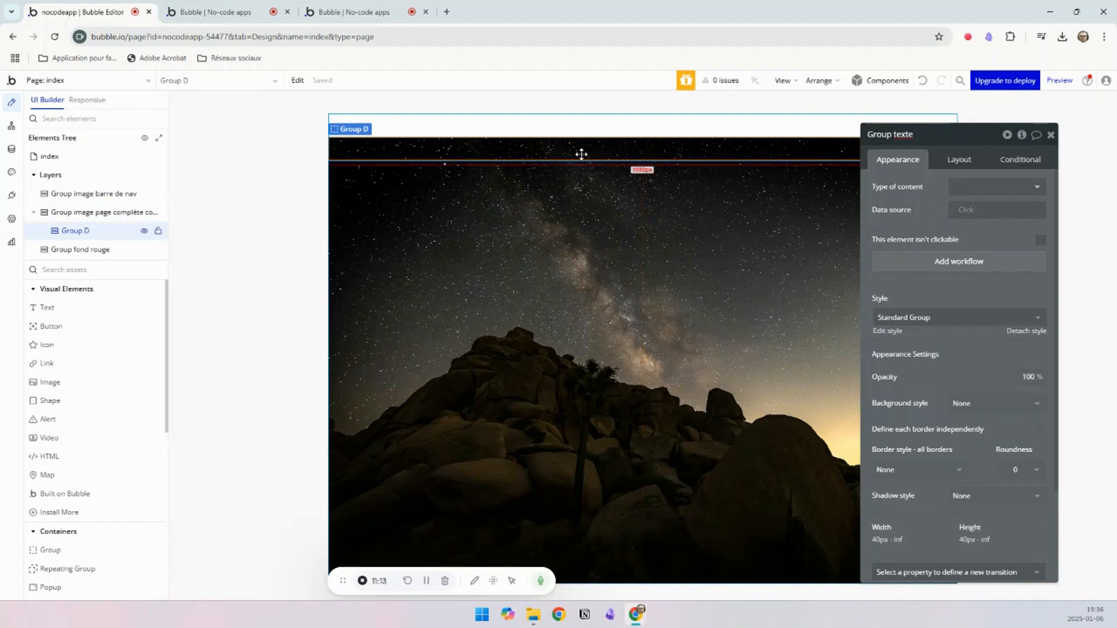
{"action": "left_click", "coordinate": [349, 12]}
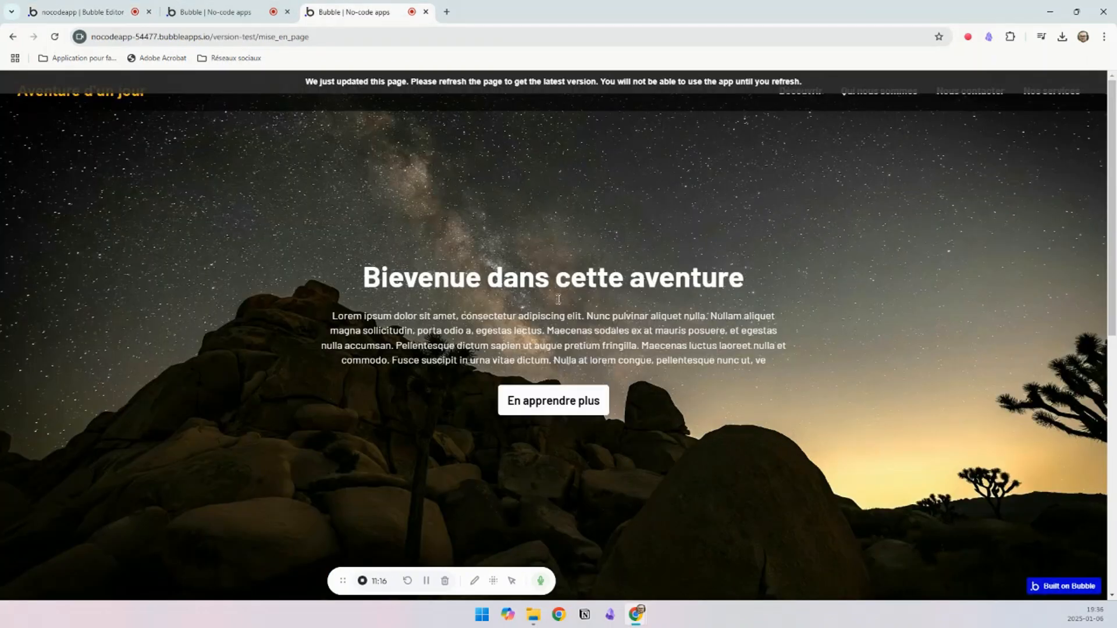
{"action": "left_click", "coordinate": [82, 11]}
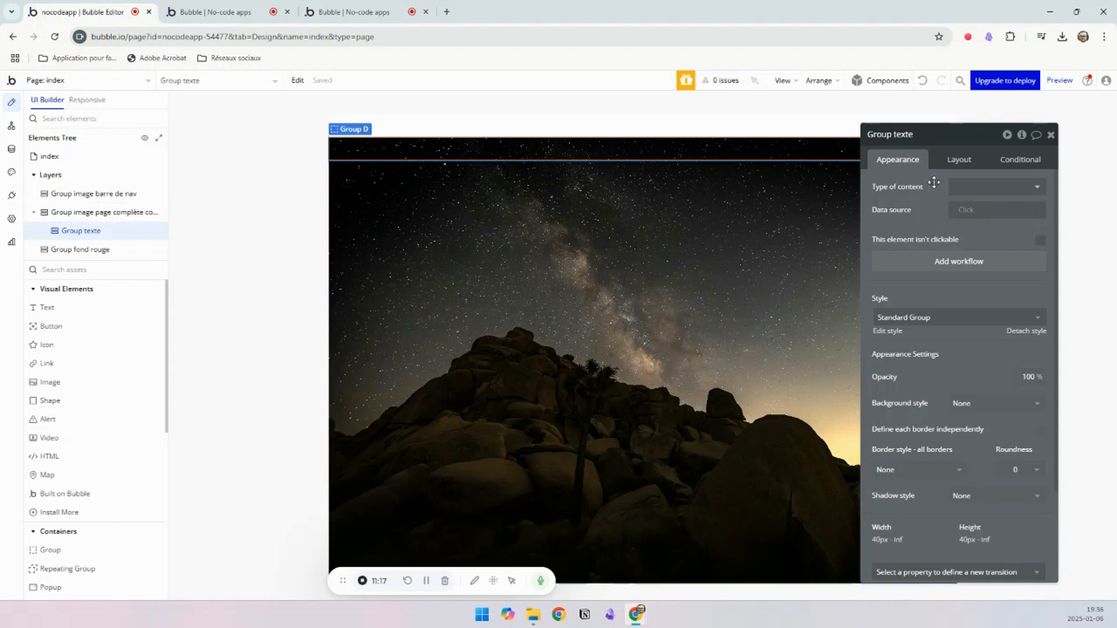
Step: Center Group texte's content vertically and the group itself horizontally, and center the full-page image group's content vertically
{"action": "left_click", "coordinate": [956, 163]}
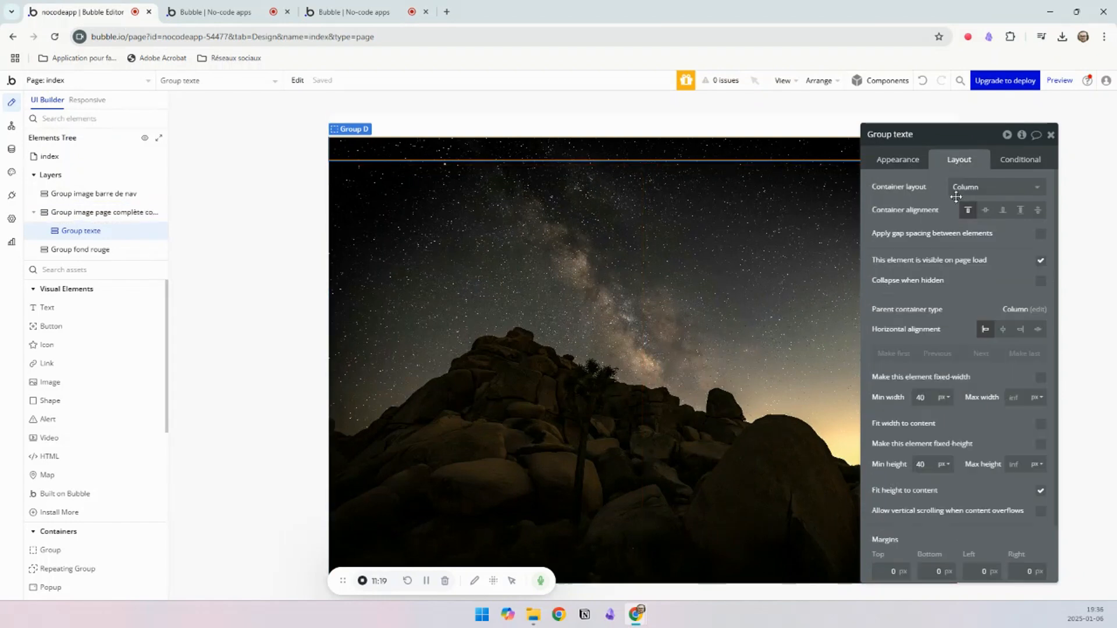
{"action": "left_click", "coordinate": [986, 211]}
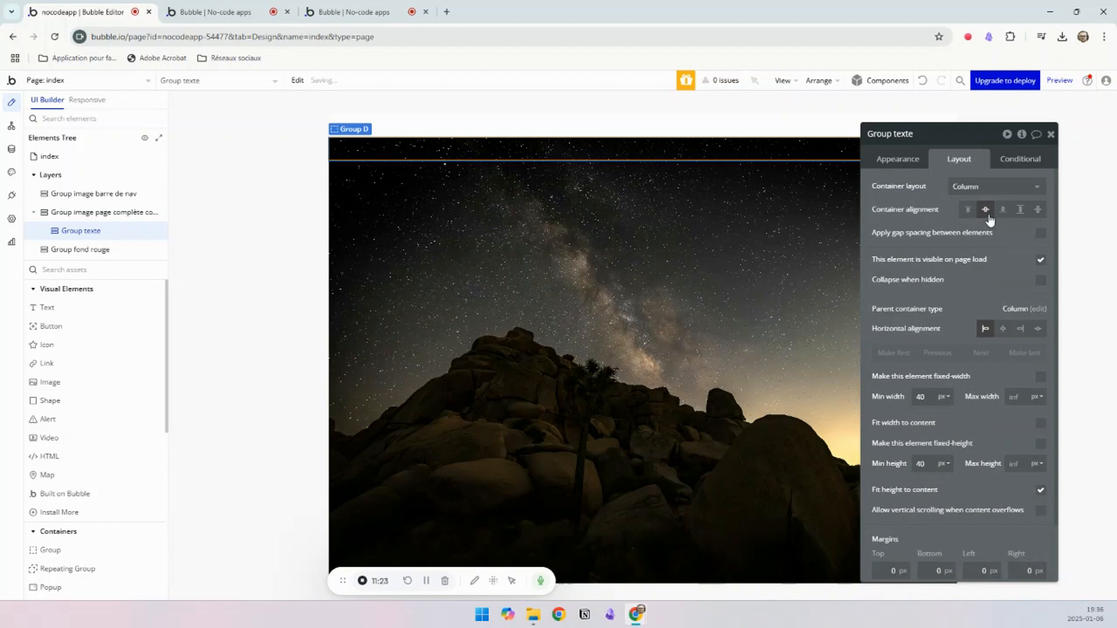
{"action": "left_click", "coordinate": [1003, 329]}
{"action": "left_click", "coordinate": [591, 220]}
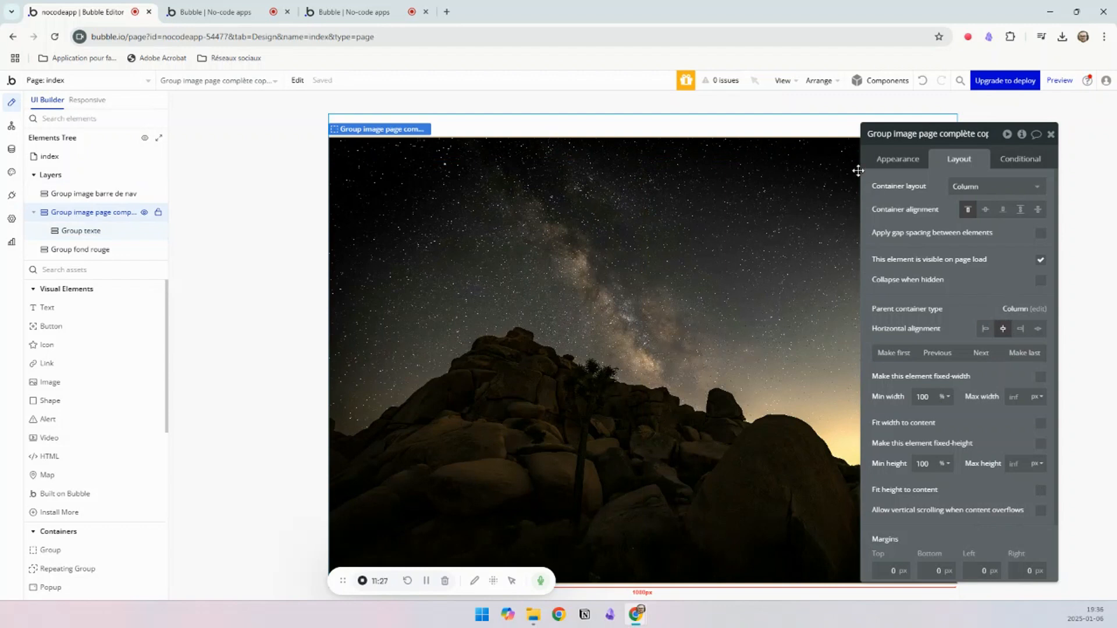
{"action": "left_click", "coordinate": [986, 210]}
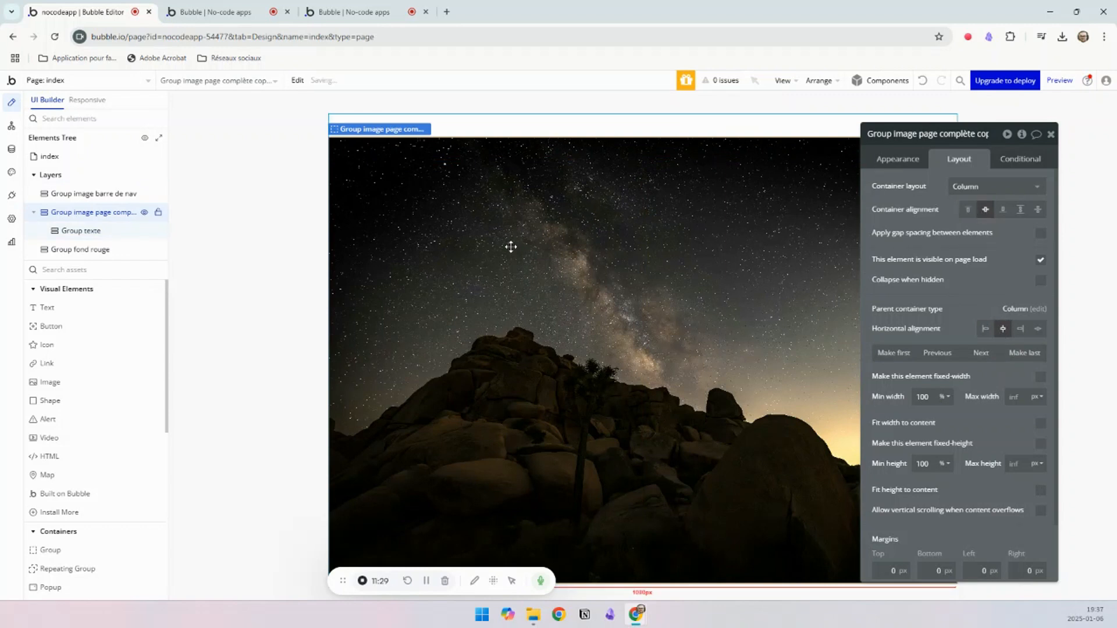
{"action": "left_click", "coordinate": [534, 358]}
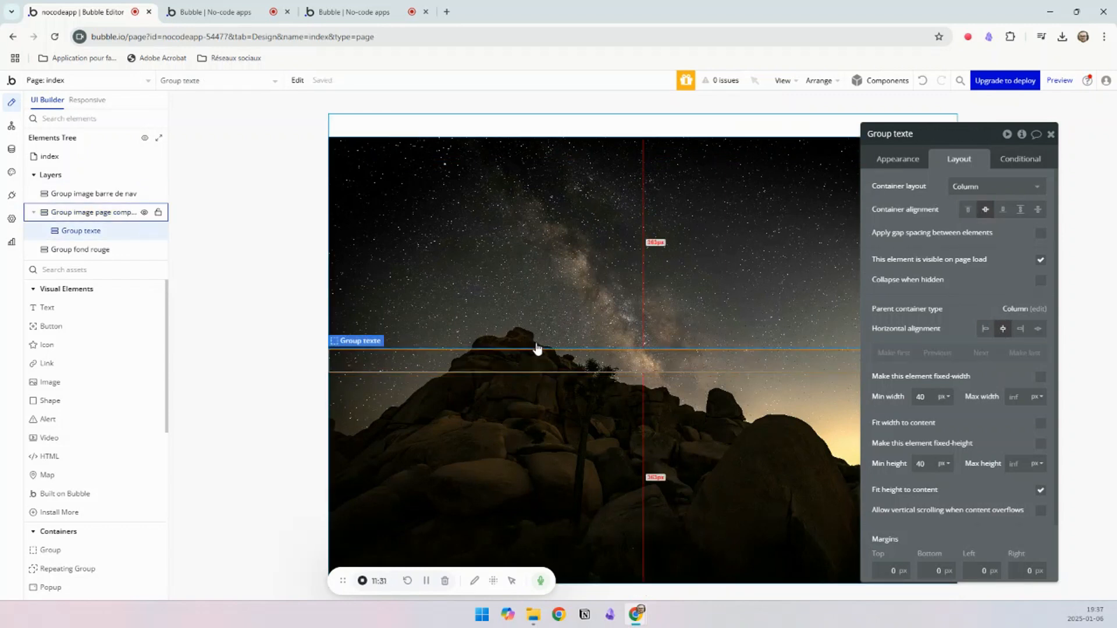
Step: Following the example page, add a text element inside Group texte, duplicate it, and add a button to the same group
{"action": "left_click", "coordinate": [342, 21]}
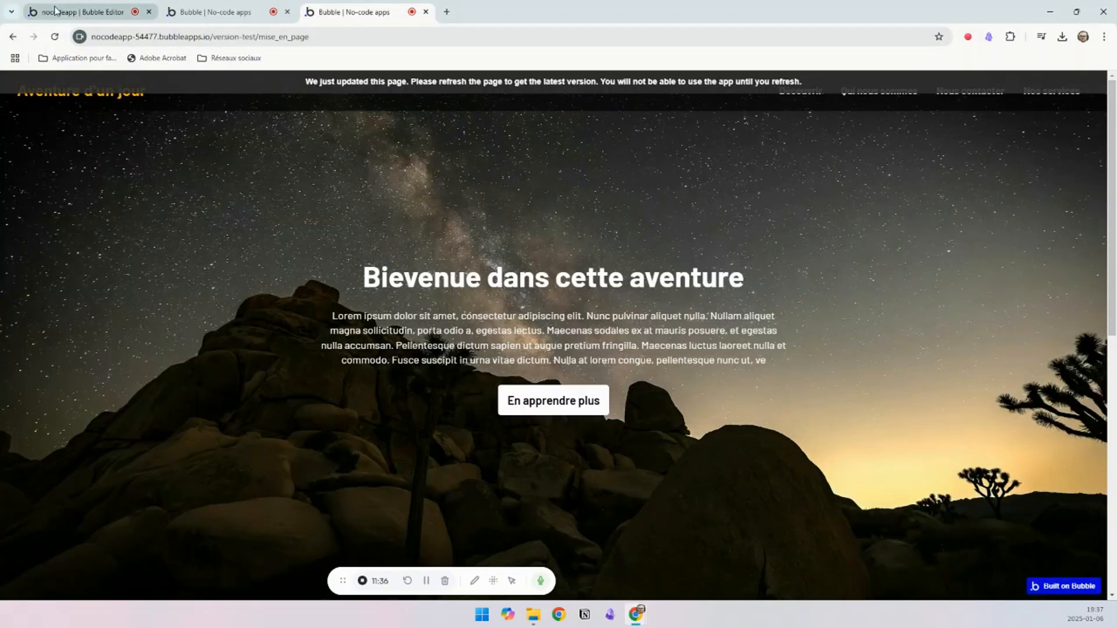
{"action": "left_click", "coordinate": [76, 11]}
{"action": "left_click_drag", "start_coordinate": [55, 316], "coordinate": [558, 362]}
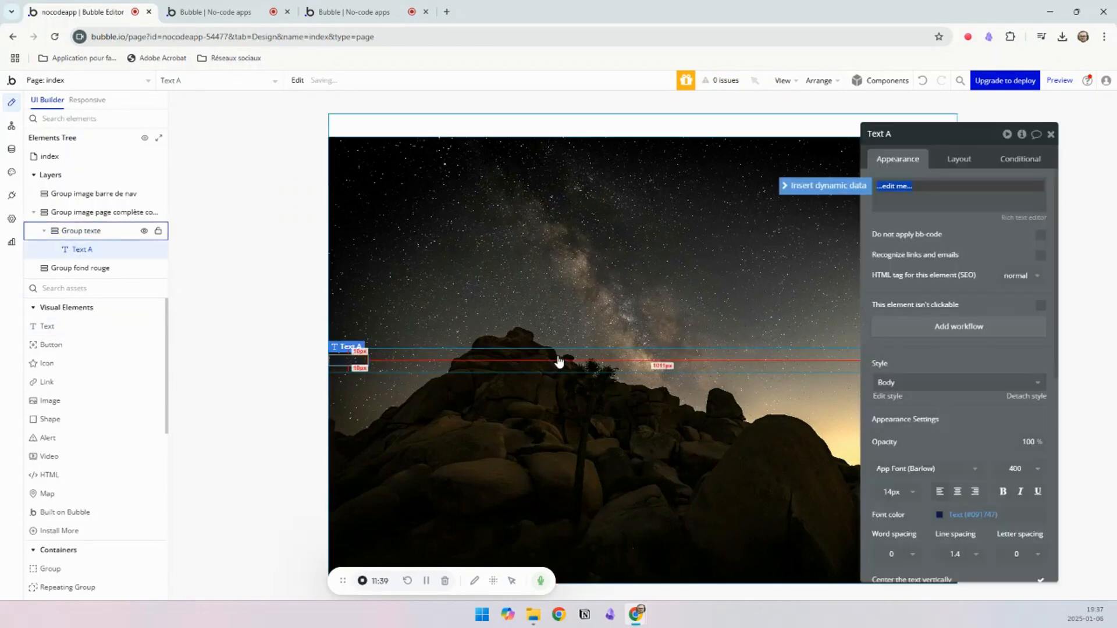
{"action": "left_click", "coordinate": [352, 364]}
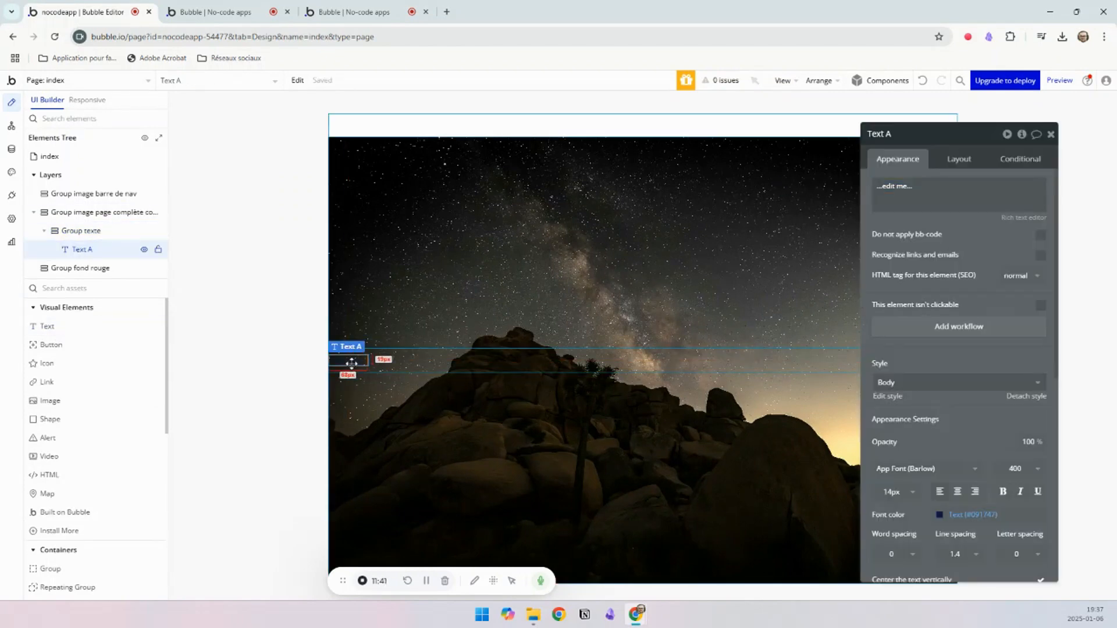
{"action": "key", "text": "ctrl+d"}
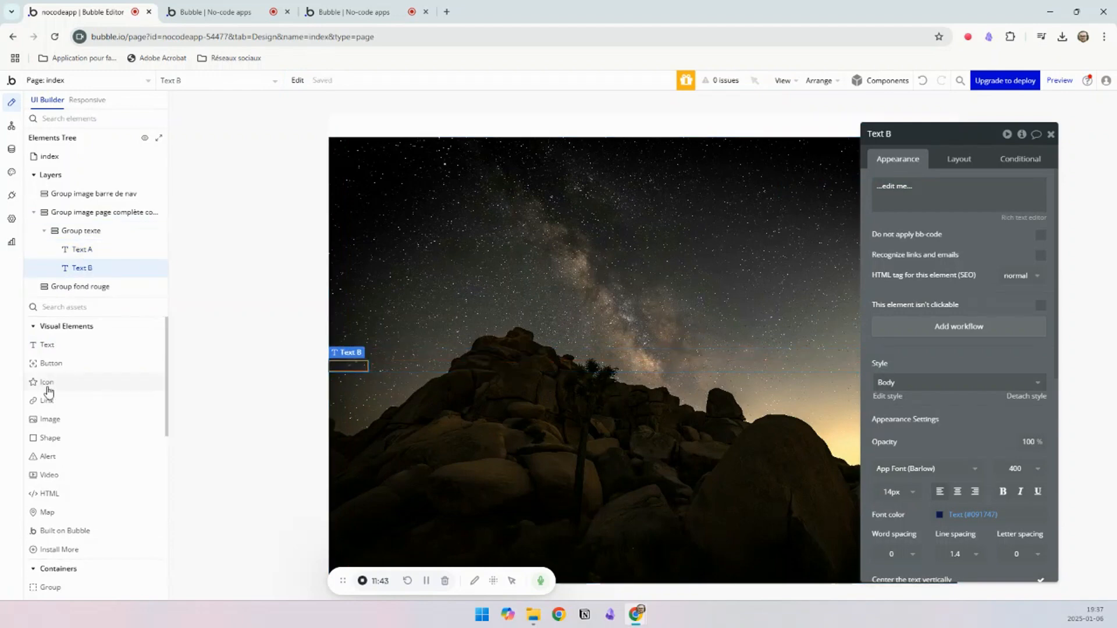
{"action": "left_click", "coordinate": [57, 371]}
{"action": "left_click", "coordinate": [408, 368]}
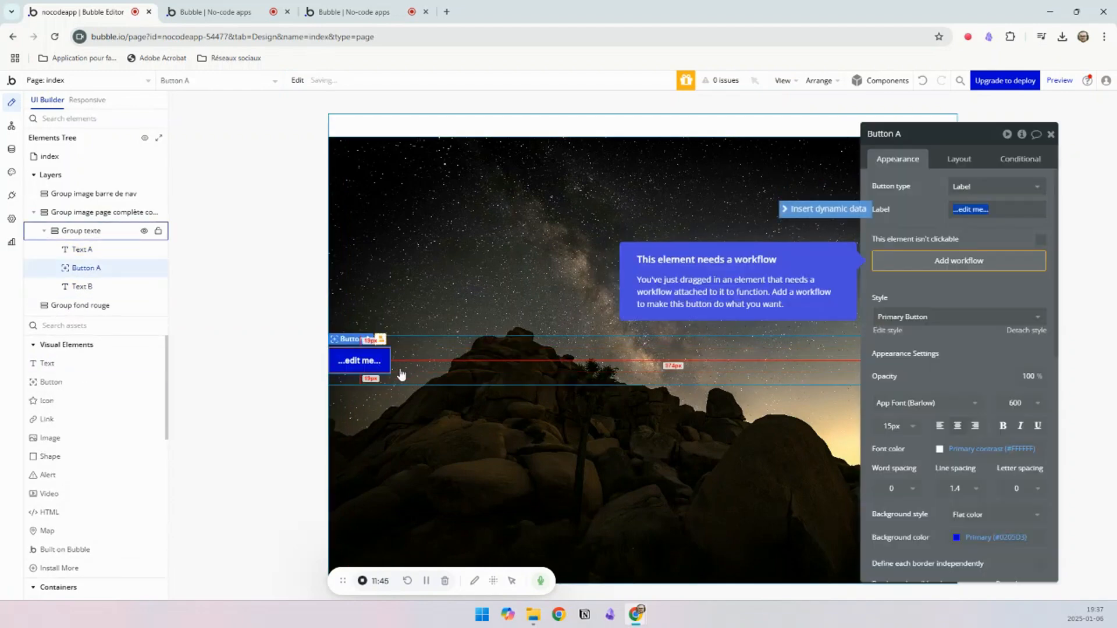
Step: Center both texts and the button horizontally within Group texte, and move the button after the second text
{"action": "left_click", "coordinate": [501, 367]}
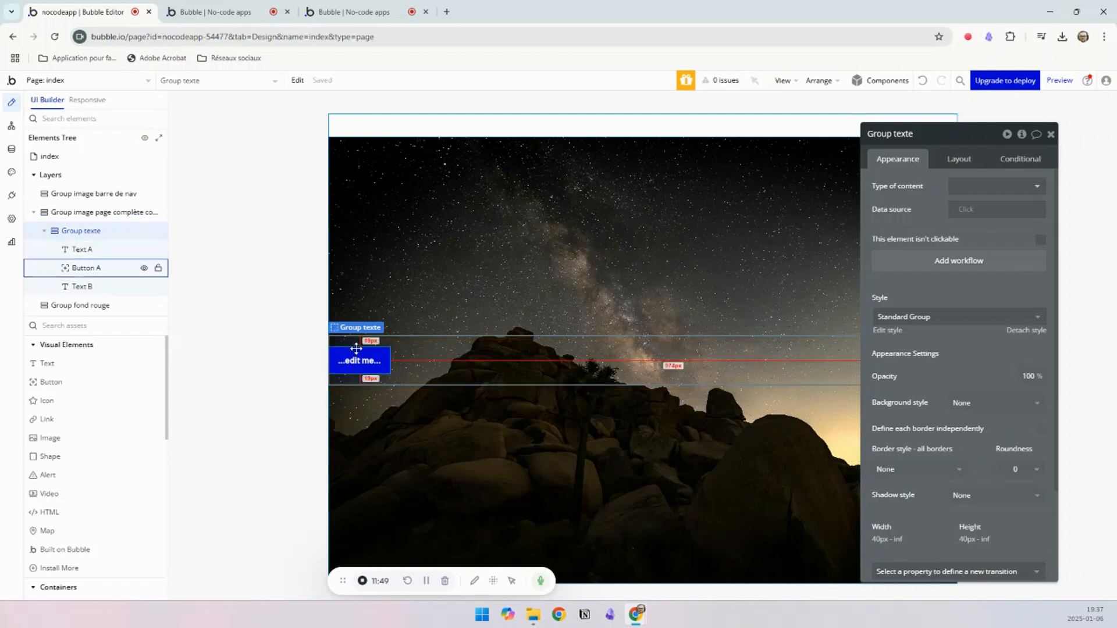
{"action": "left_click", "coordinate": [960, 163]}
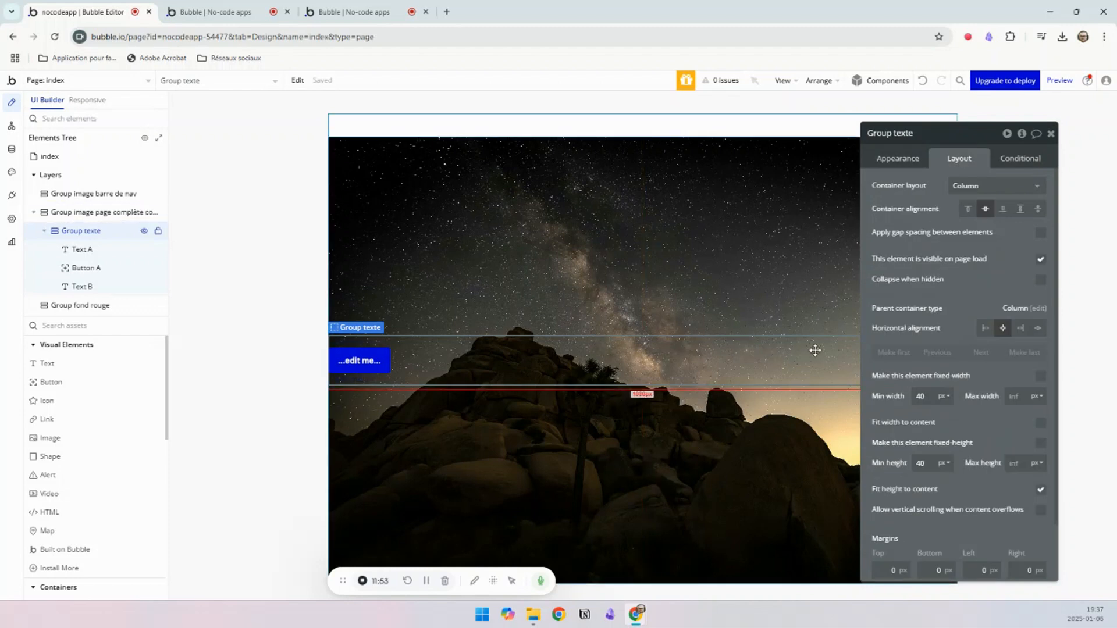
{"action": "left_click", "coordinate": [366, 342]}
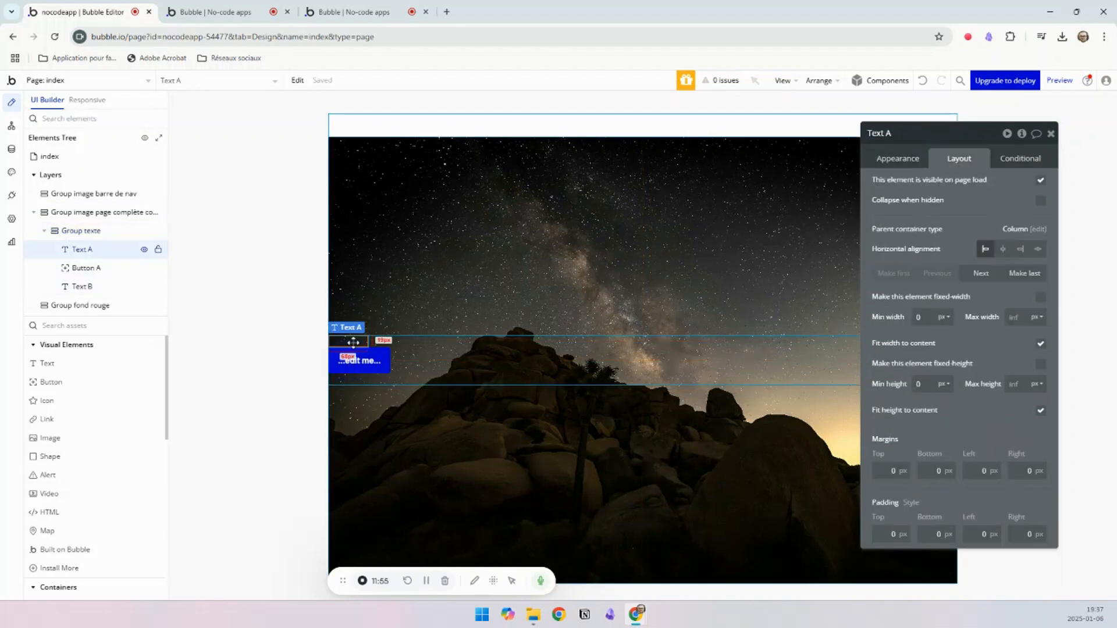
{"action": "left_click", "coordinate": [1003, 249]}
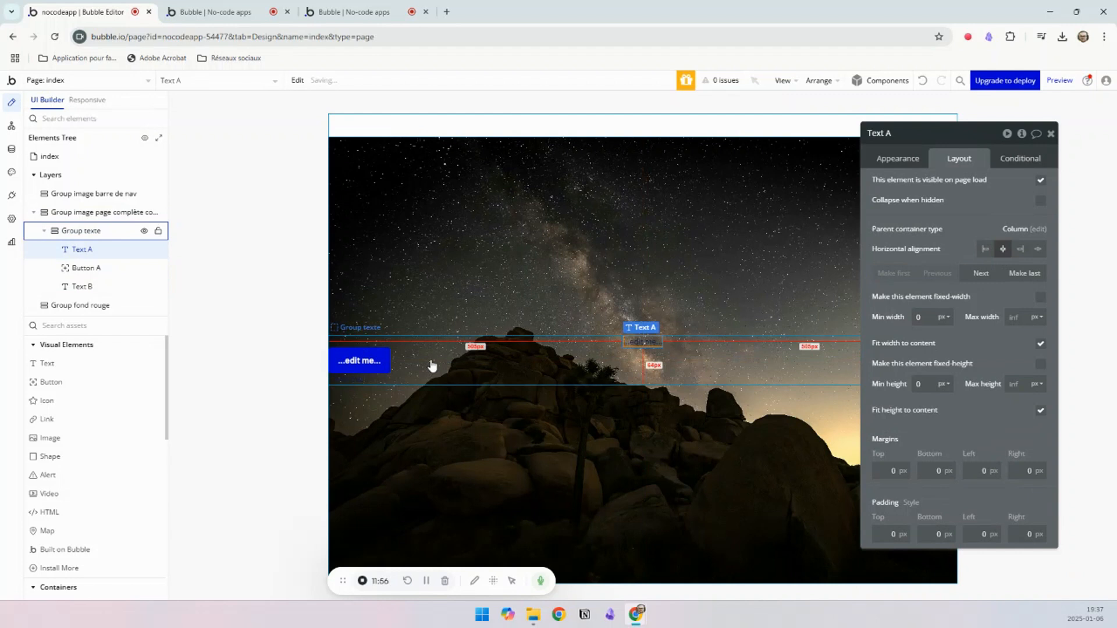
{"action": "left_click", "coordinate": [366, 361]}
{"action": "left_click", "coordinate": [1002, 249]}
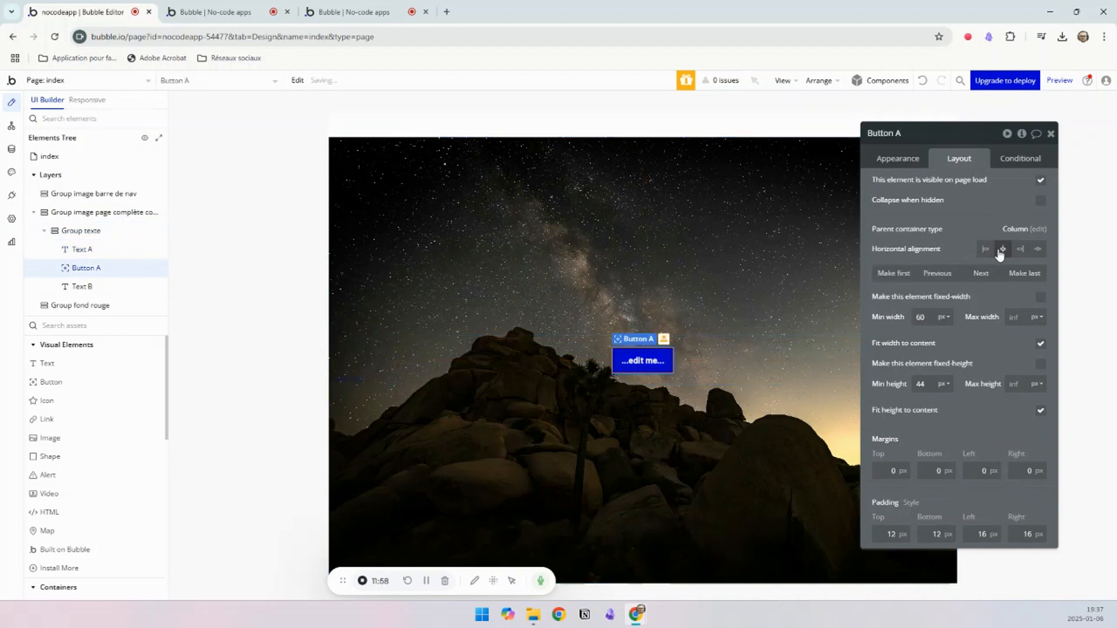
{"action": "left_click", "coordinate": [349, 379]}
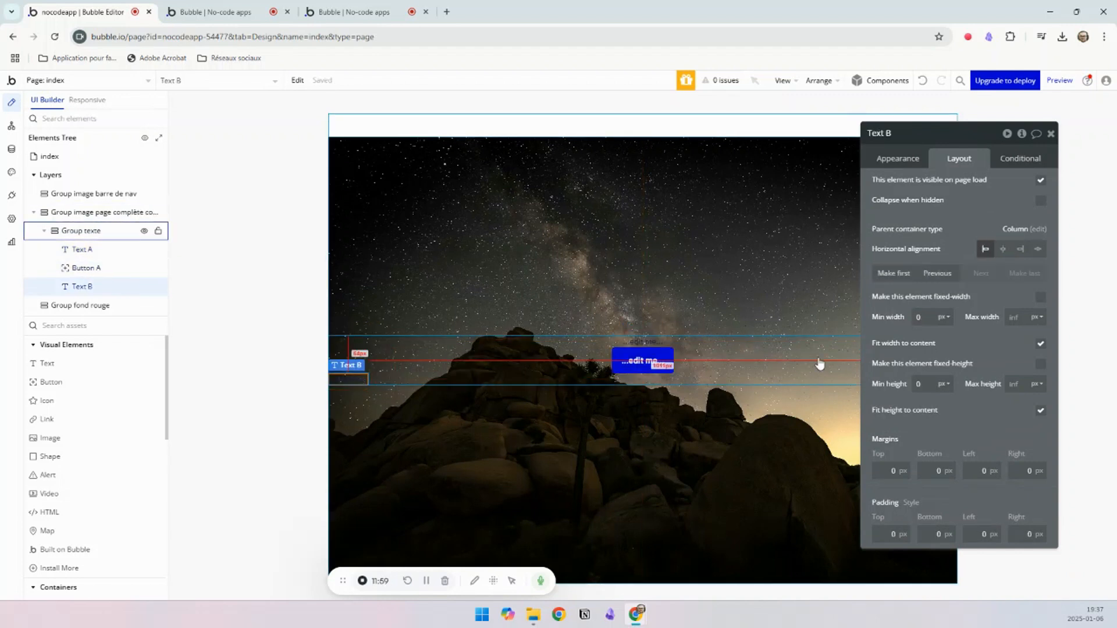
{"action": "left_click", "coordinate": [1003, 249]}
{"action": "left_click", "coordinate": [655, 352]}
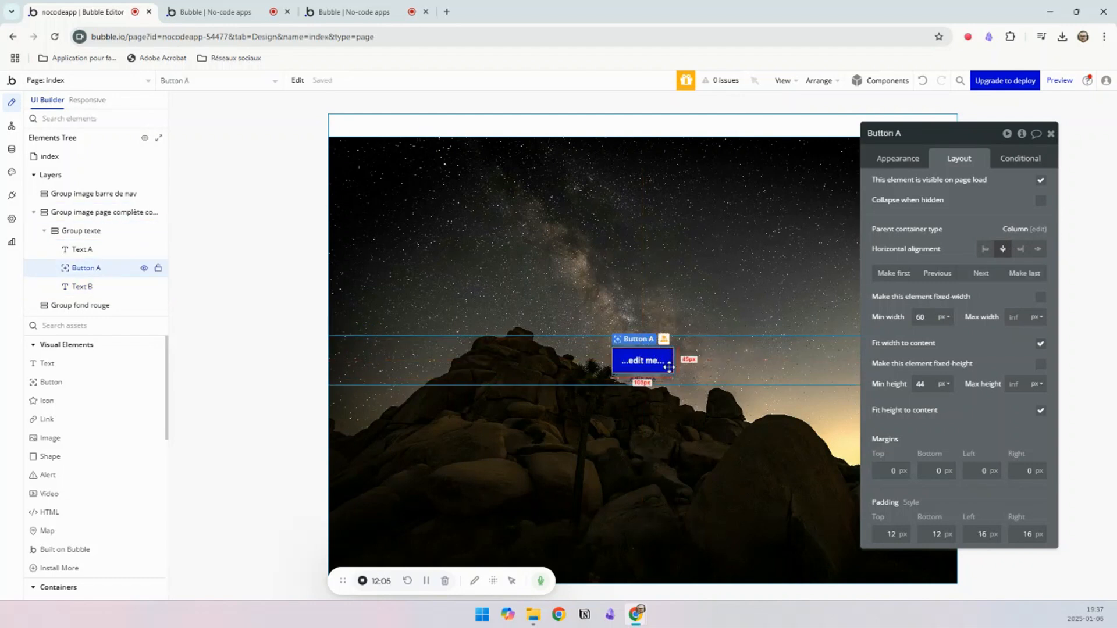
{"action": "left_click", "coordinate": [981, 273]}
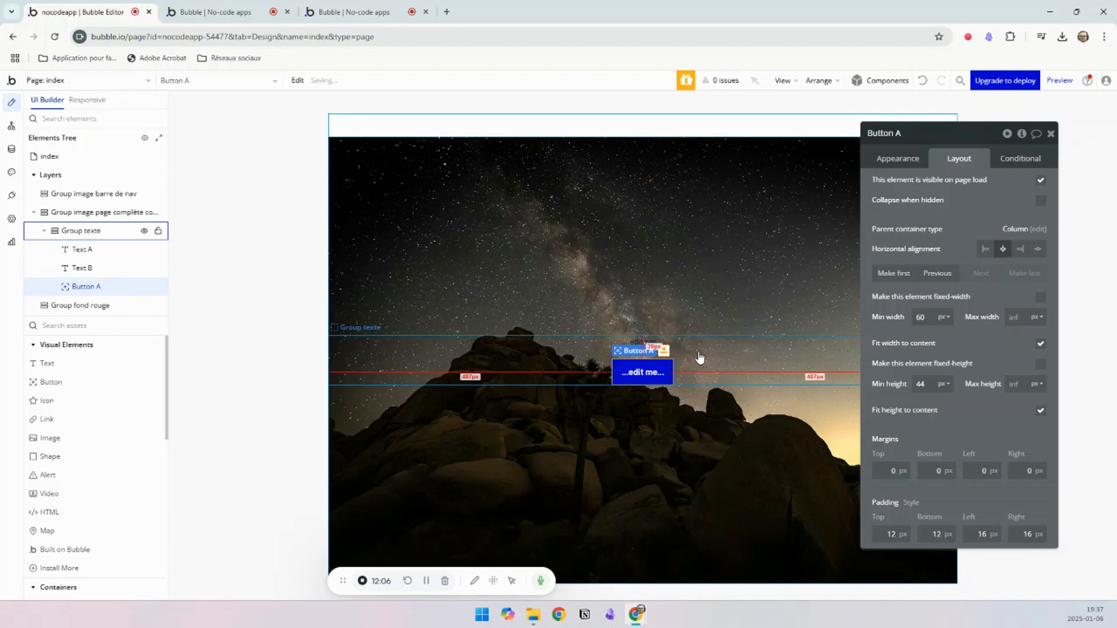
Step: Set the content of the first text in Group texte to "Bienvenue dans cette aventure", based on the example page's heading
{"action": "left_click", "coordinate": [636, 342]}
{"action": "left_click", "coordinate": [885, 160]}
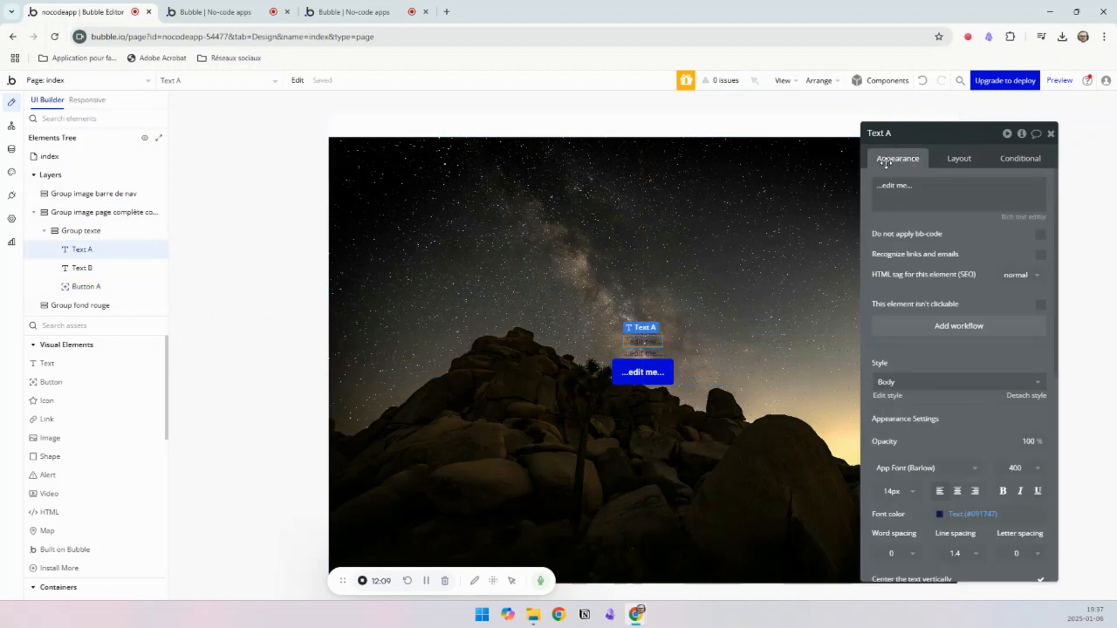
{"action": "triple_click", "coordinate": [920, 193]}
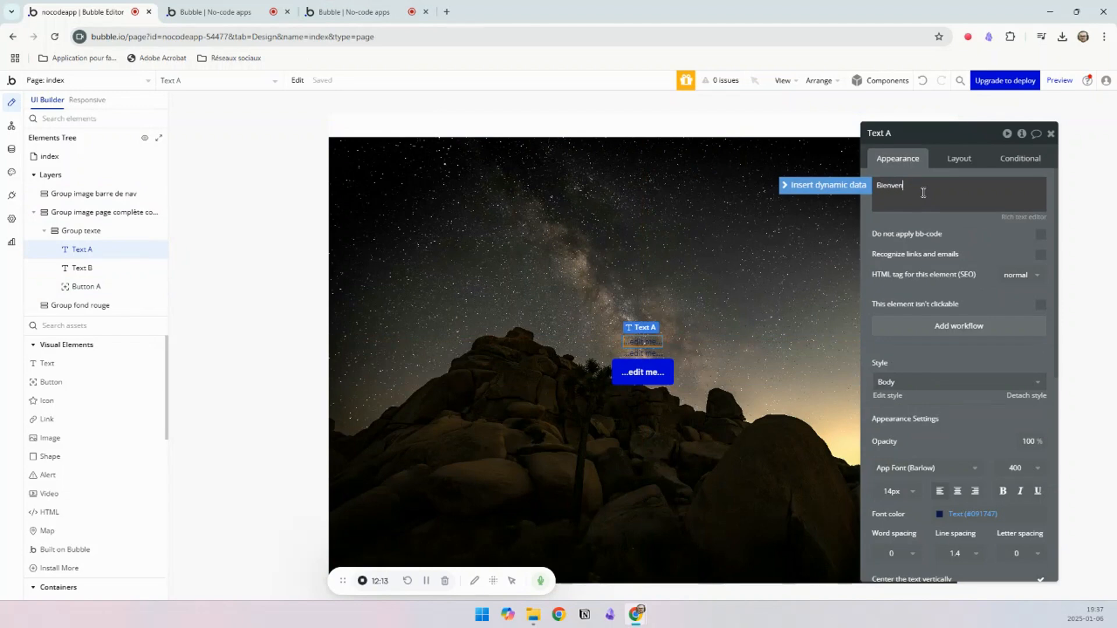
{"action": "left_click", "coordinate": [318, 7]}
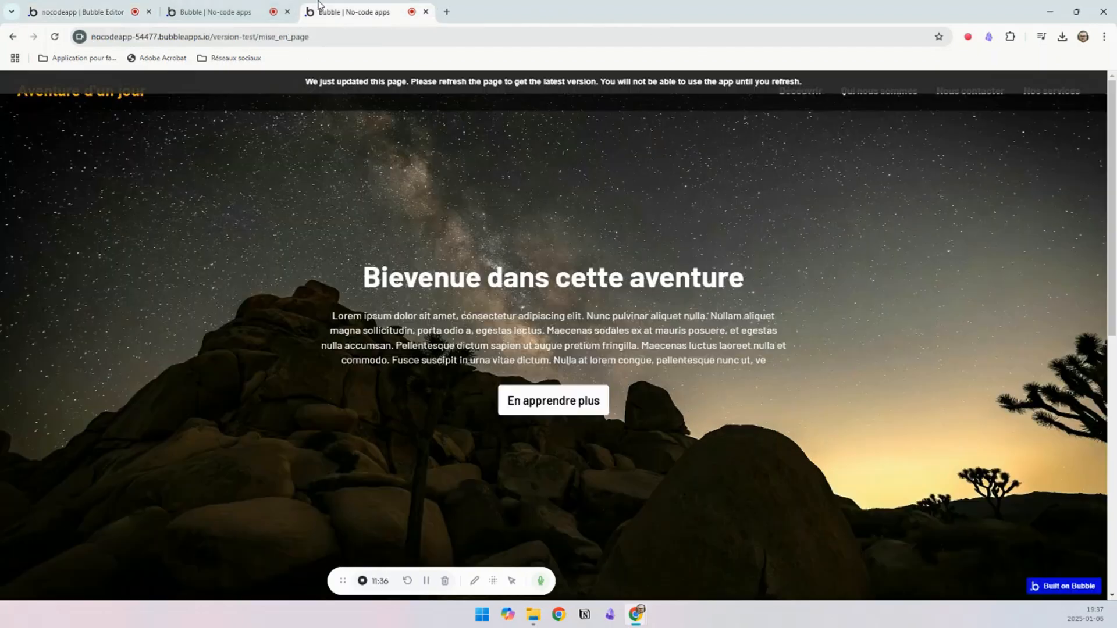
{"action": "left_click", "coordinate": [62, 13]}
{"action": "triple_click", "coordinate": [939, 183]}
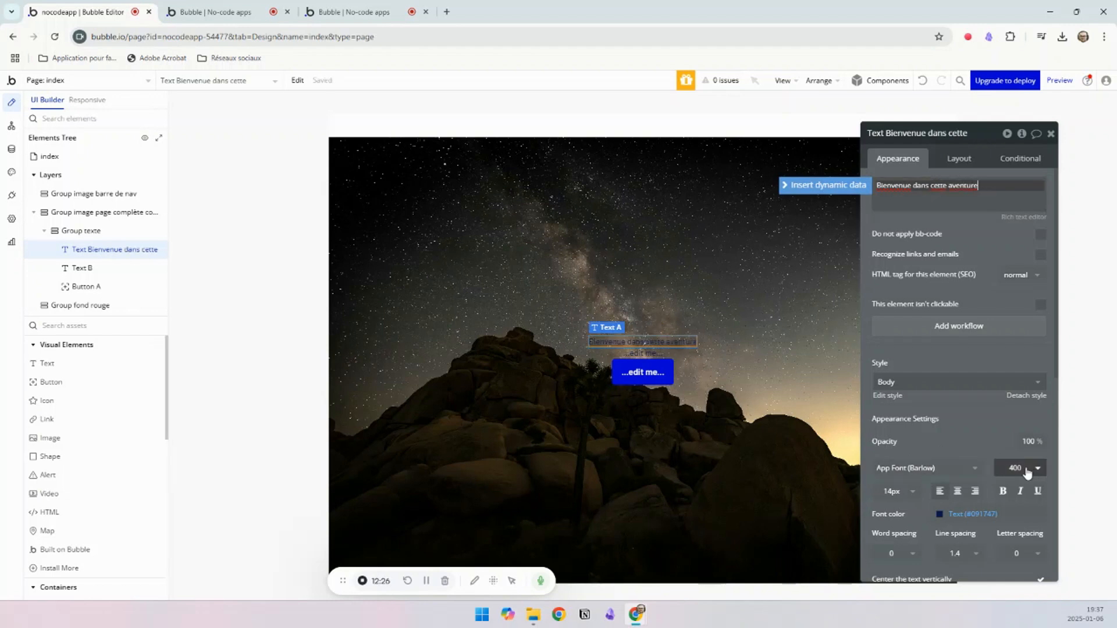
Step: Set the font weight of the "Bienvenue dans cette aventure" heading to 900
{"action": "left_click", "coordinate": [896, 469]}
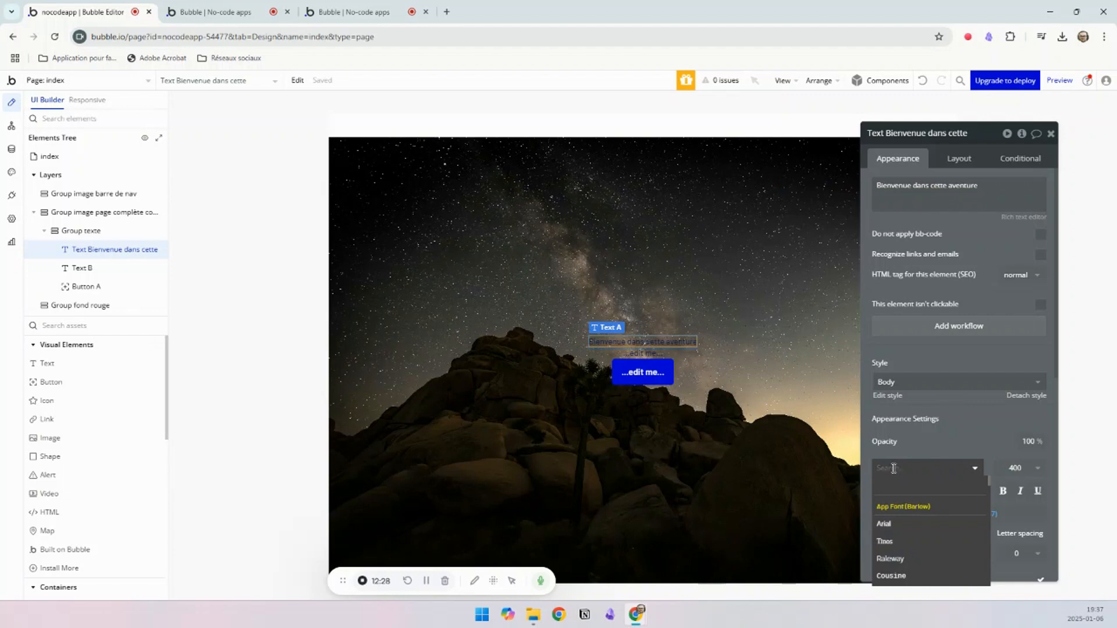
{"action": "type", "text": "ari"}
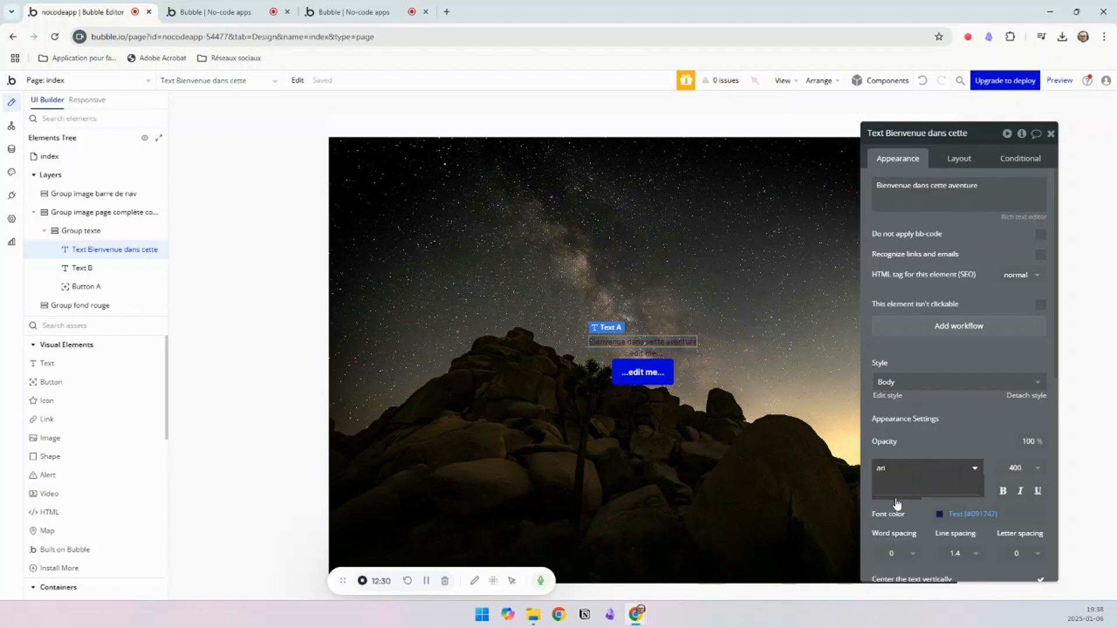
{"action": "left_click", "coordinate": [1016, 468]}
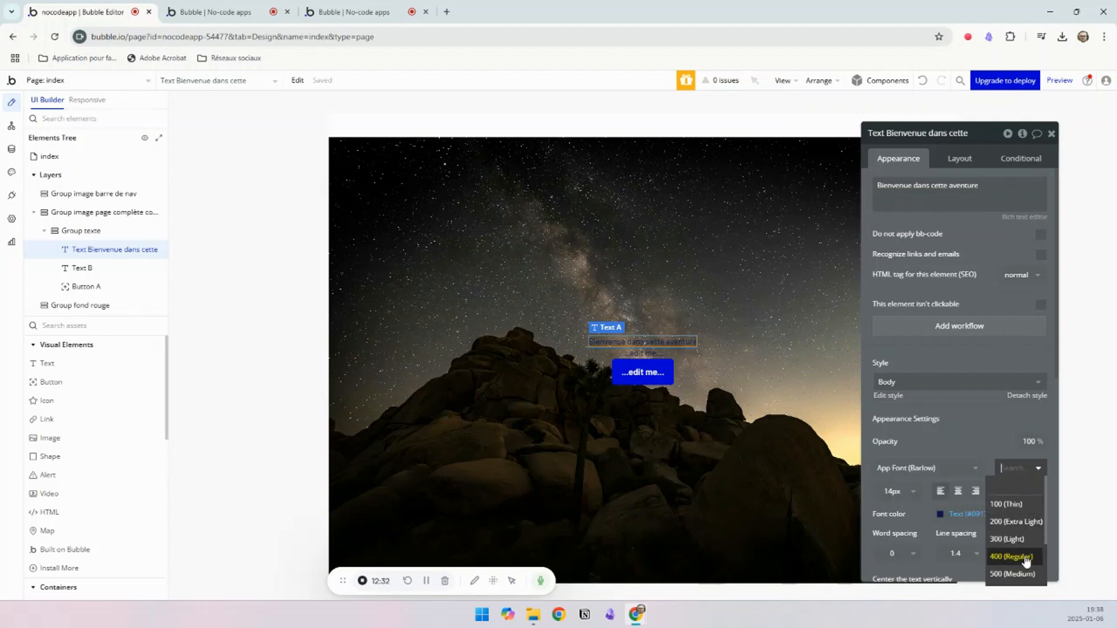
{"action": "scroll", "coordinate": [1018, 561], "scroll_direction": "down", "scroll_amount": 5}
{"action": "left_click", "coordinate": [1008, 574]}
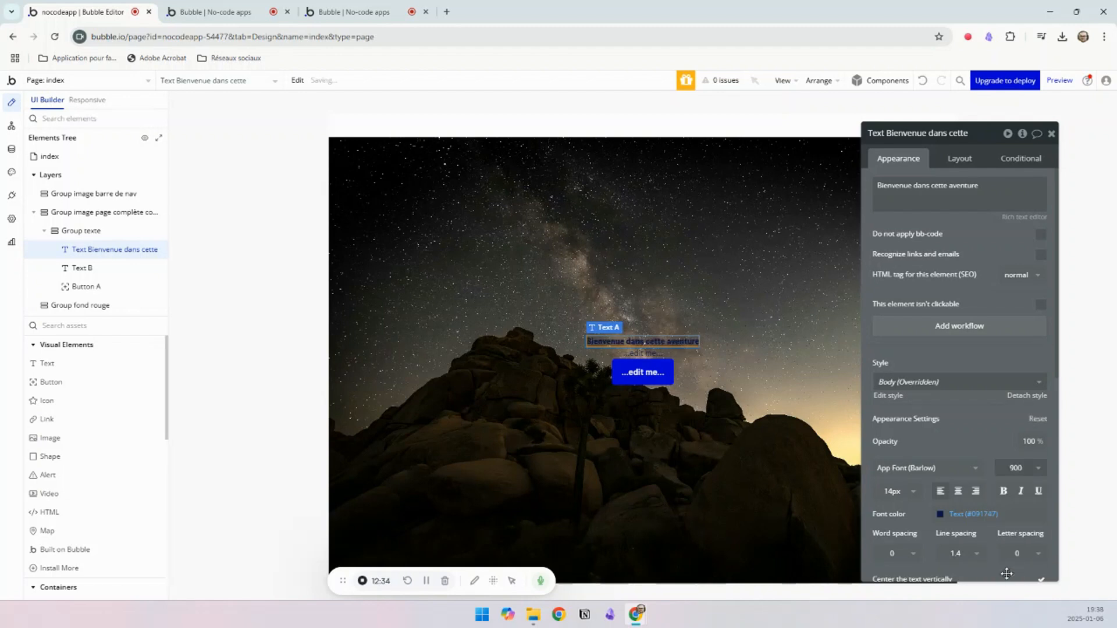
Step: Set the heading's font size to 40 px and its font color to the white Primary contrast variable
{"action": "left_click", "coordinate": [899, 492]}
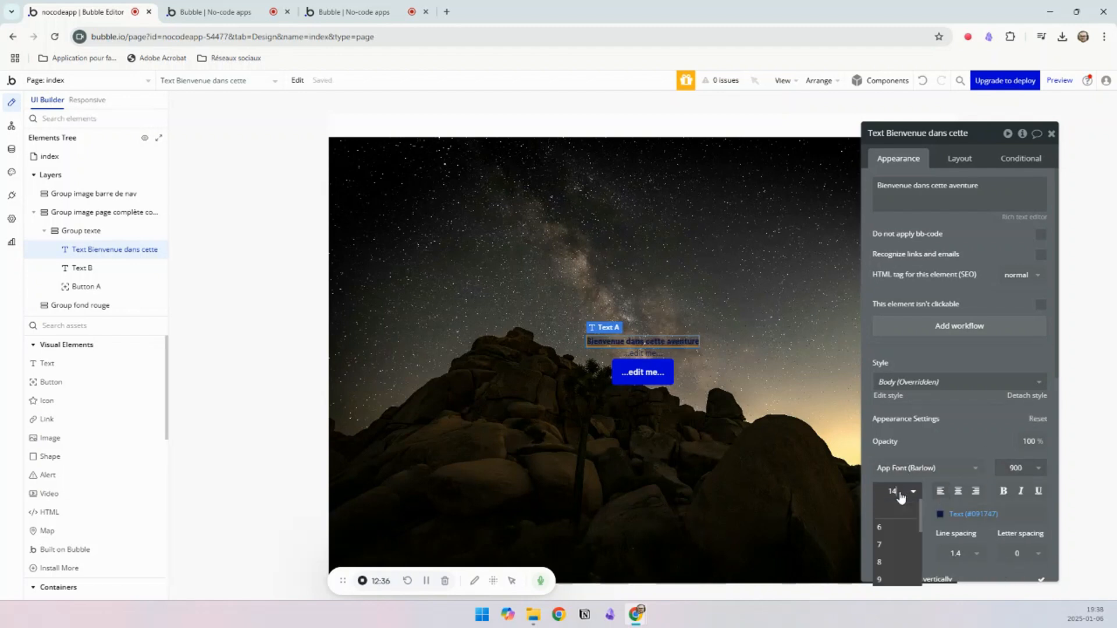
{"action": "type", "text": "25"}
{"action": "key", "text": "Return"}
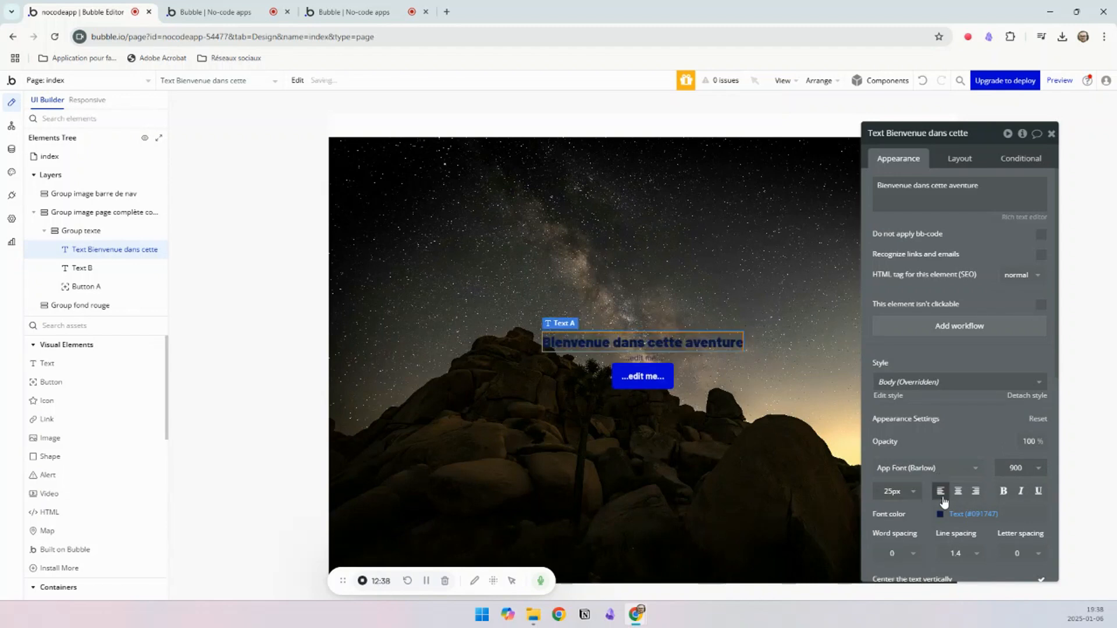
{"action": "left_click", "coordinate": [892, 493]}
{"action": "type", "text": "4"}
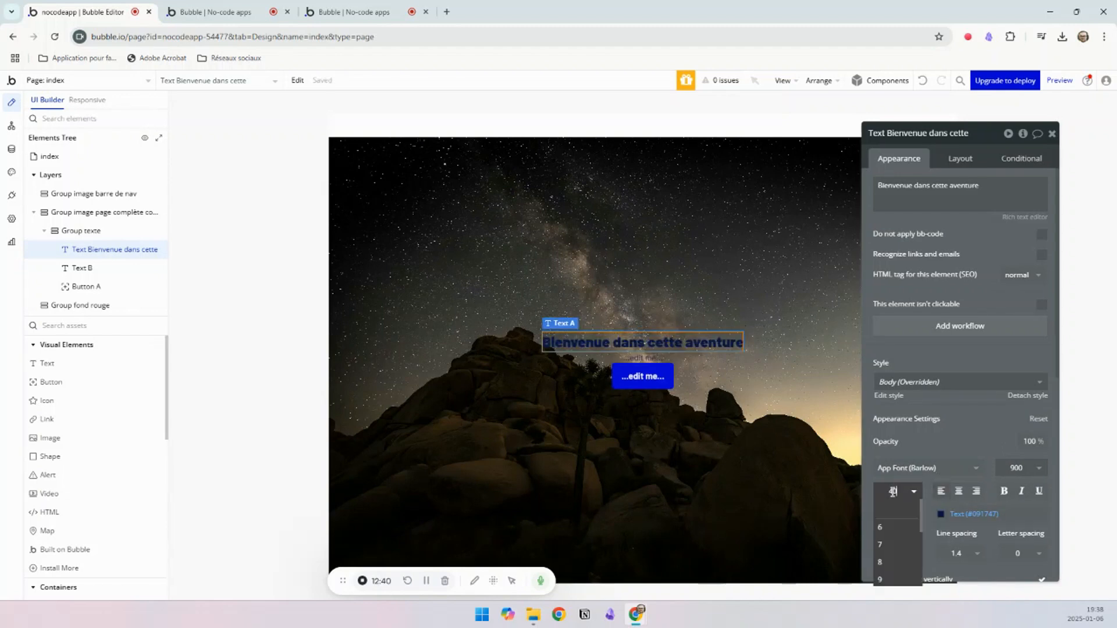
{"action": "type", "text": "0"}
{"action": "key", "text": "Return"}
{"action": "left_click", "coordinate": [946, 514]}
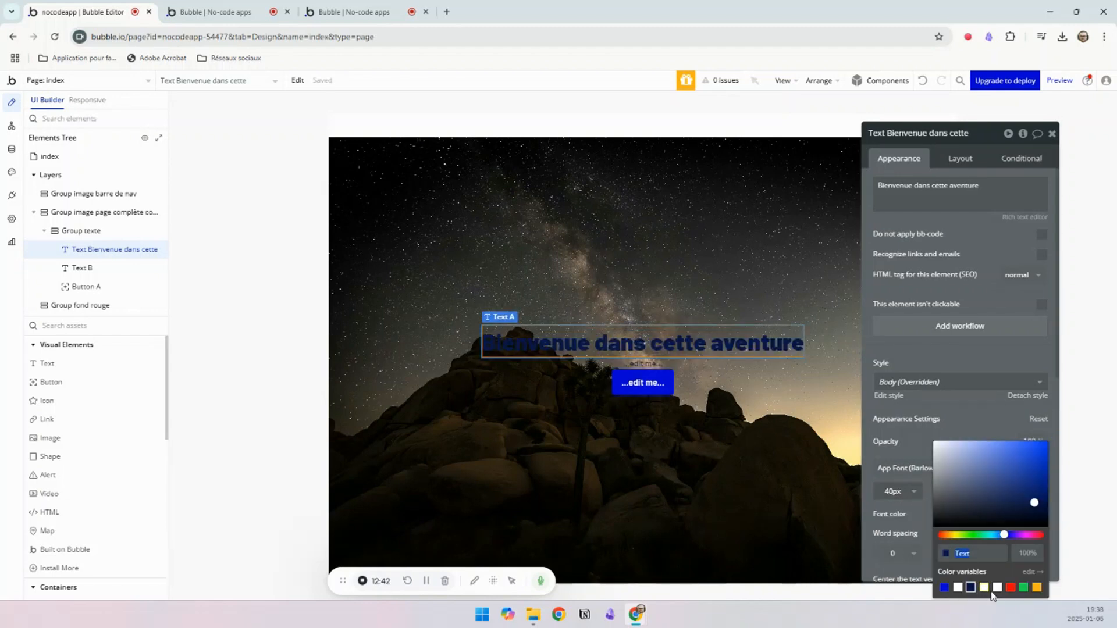
{"action": "left_click", "coordinate": [958, 588]}
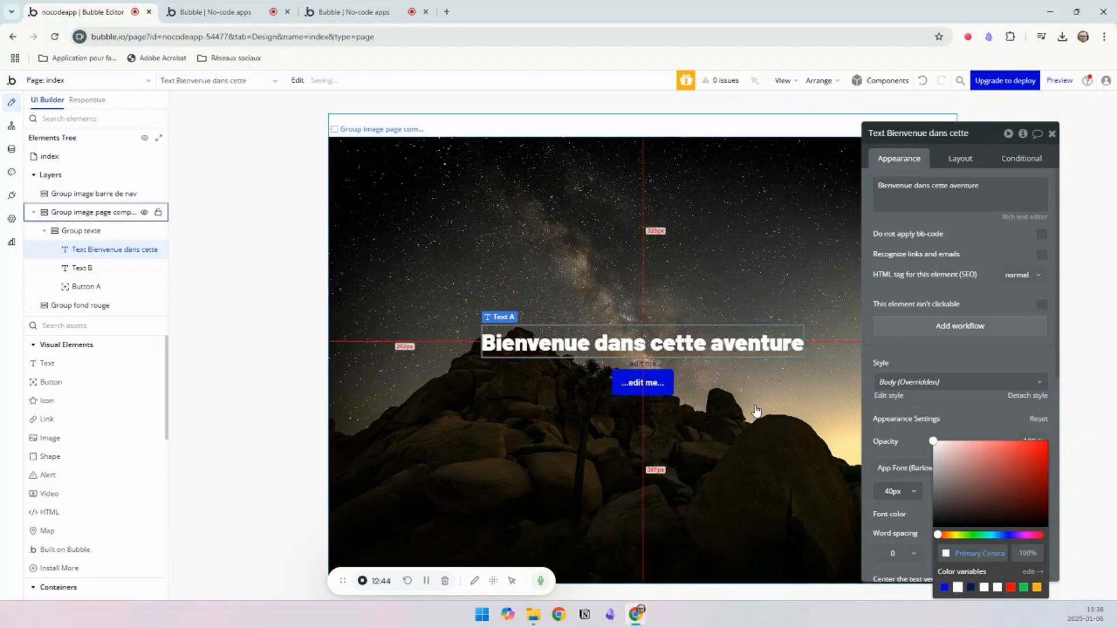
Step: Replace the content of Text B with the Lorem ipsum paragraph copied from the example page
{"action": "left_click", "coordinate": [642, 364]}
{"action": "left_click", "coordinate": [409, 5]}
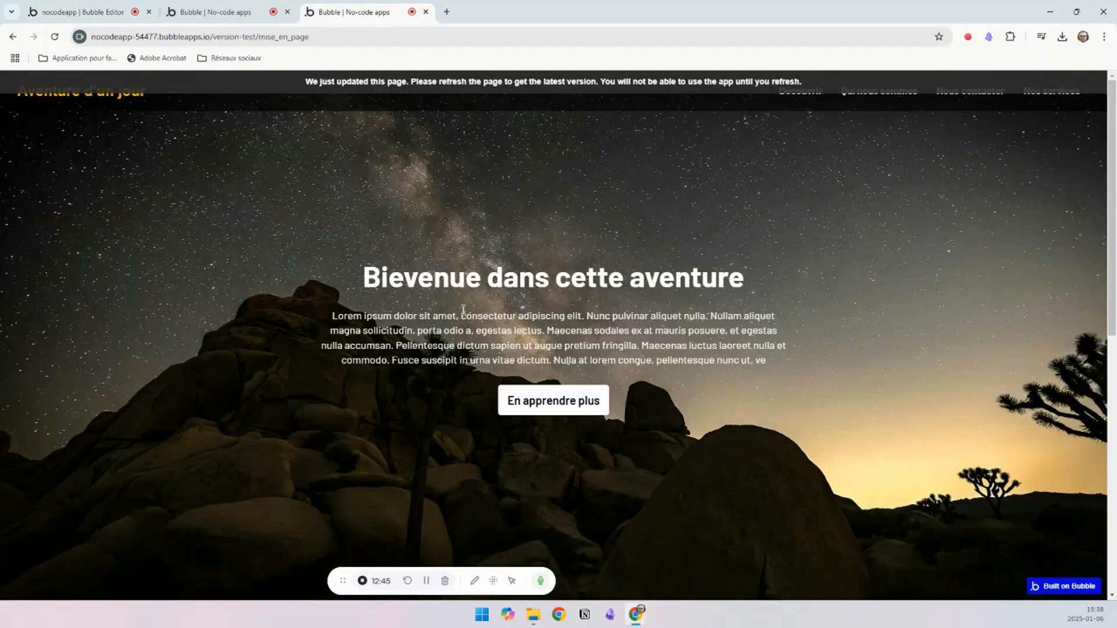
{"action": "left_click_drag", "start_coordinate": [330, 322], "coordinate": [773, 362]}
{"action": "key", "text": "ctrl+c"}
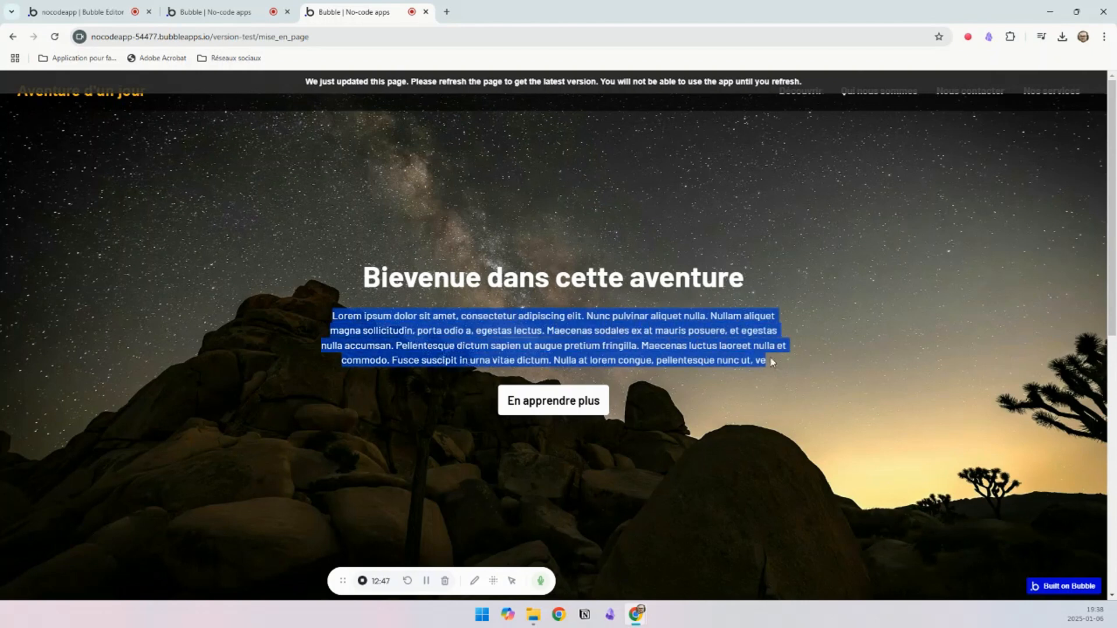
{"action": "left_click", "coordinate": [82, 11]}
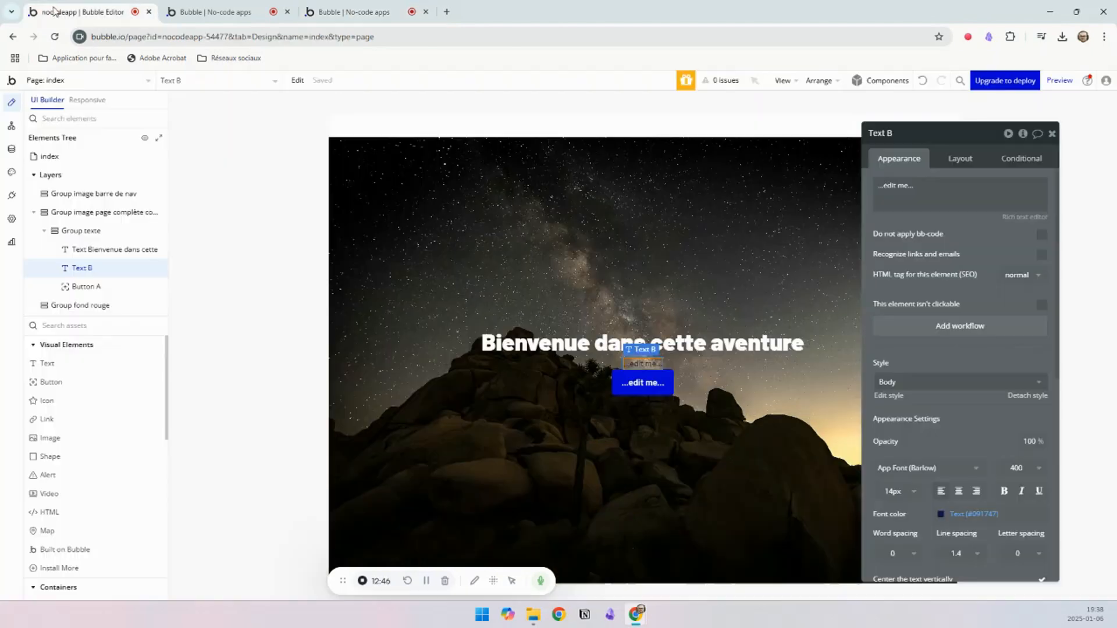
{"action": "triple_click", "coordinate": [946, 190]}
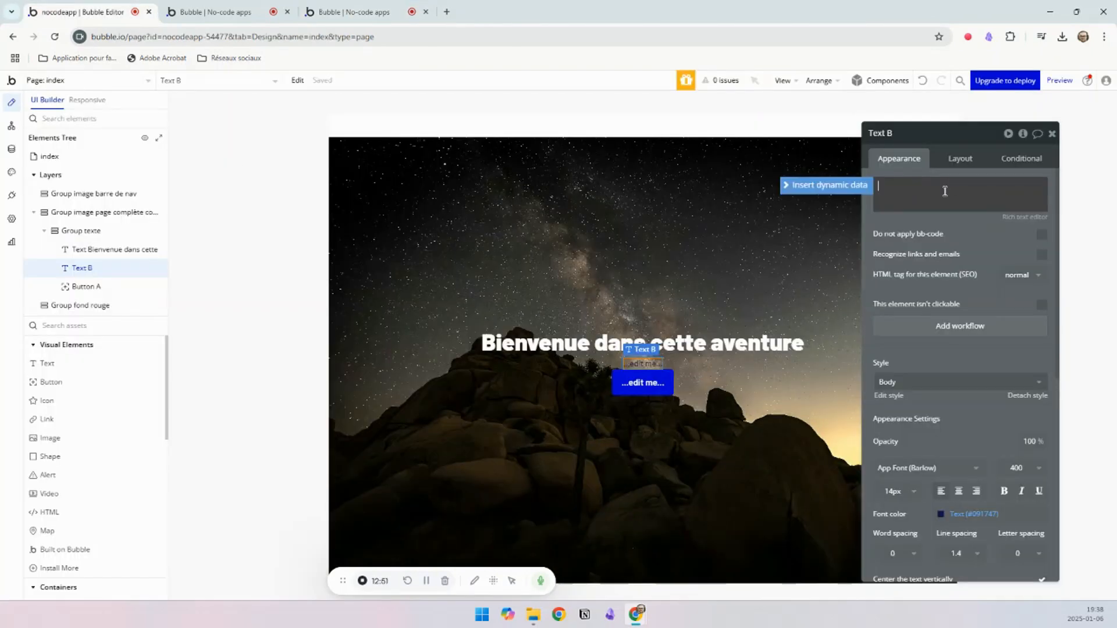
{"action": "key", "text": "ctrl+v"}
Step: Set the Lorem ipsum paragraph's font size to 17 px and its font color to Primary contrast (#FFFFFF)
{"action": "left_click", "coordinate": [896, 556]}
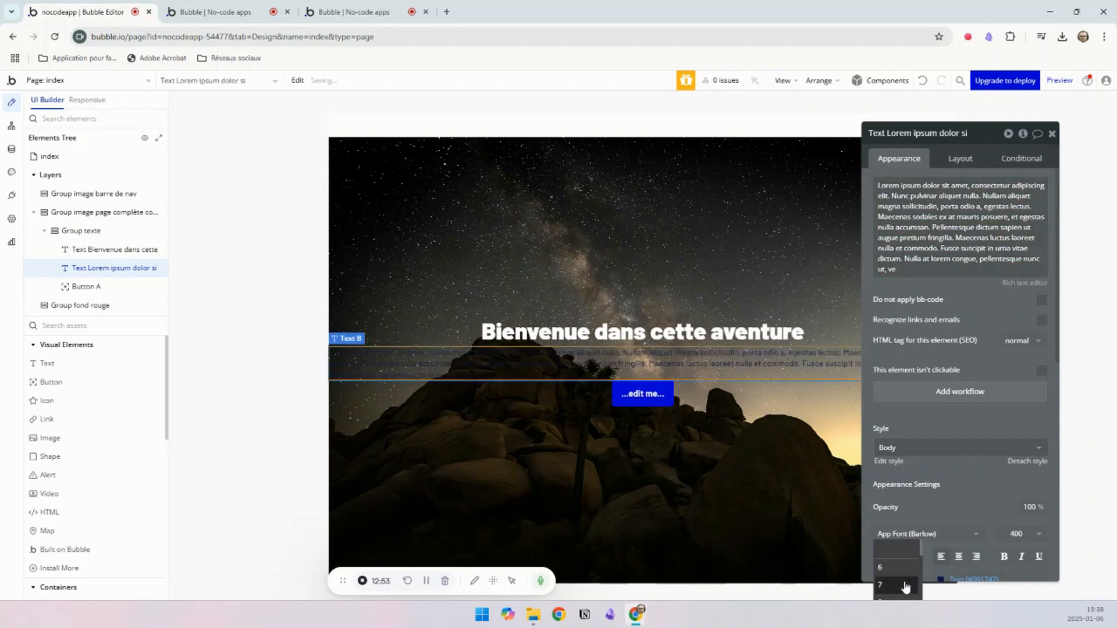
{"action": "scroll", "coordinate": [906, 575], "scroll_direction": "down", "scroll_amount": 4}
{"action": "left_click", "coordinate": [906, 567]}
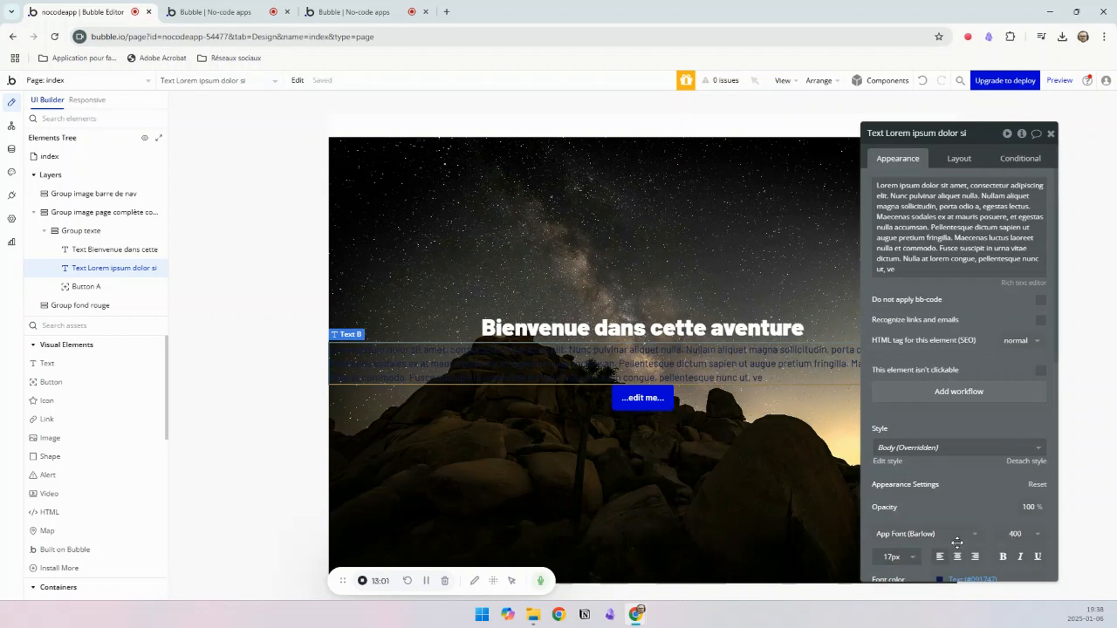
{"action": "scroll", "coordinate": [958, 558], "scroll_direction": "down", "scroll_amount": 5}
{"action": "left_click", "coordinate": [983, 269]}
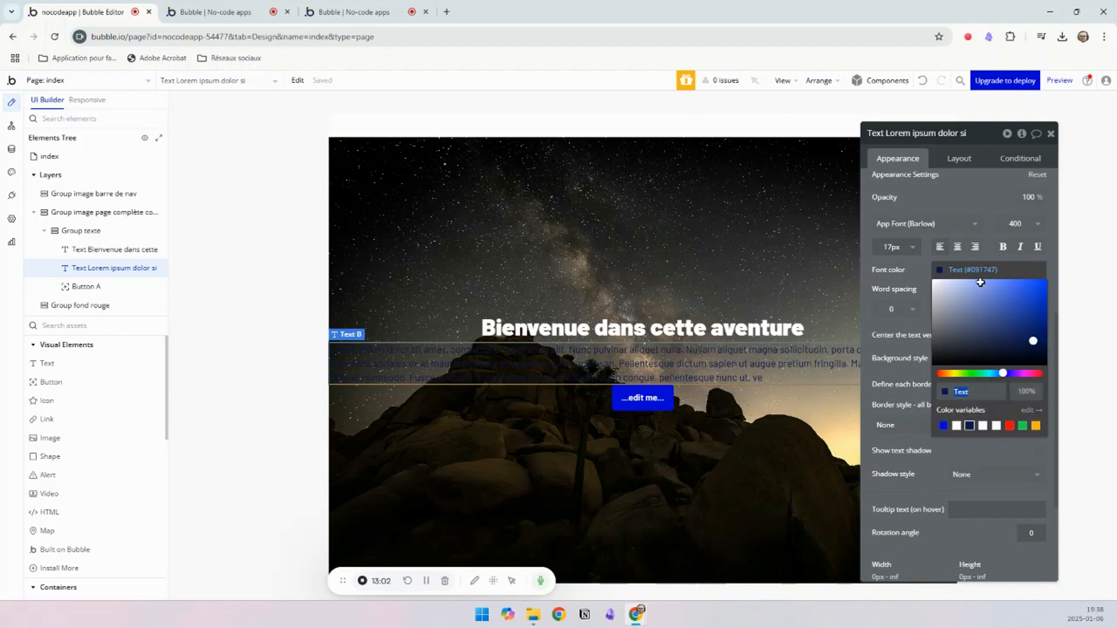
{"action": "left_click", "coordinate": [957, 426]}
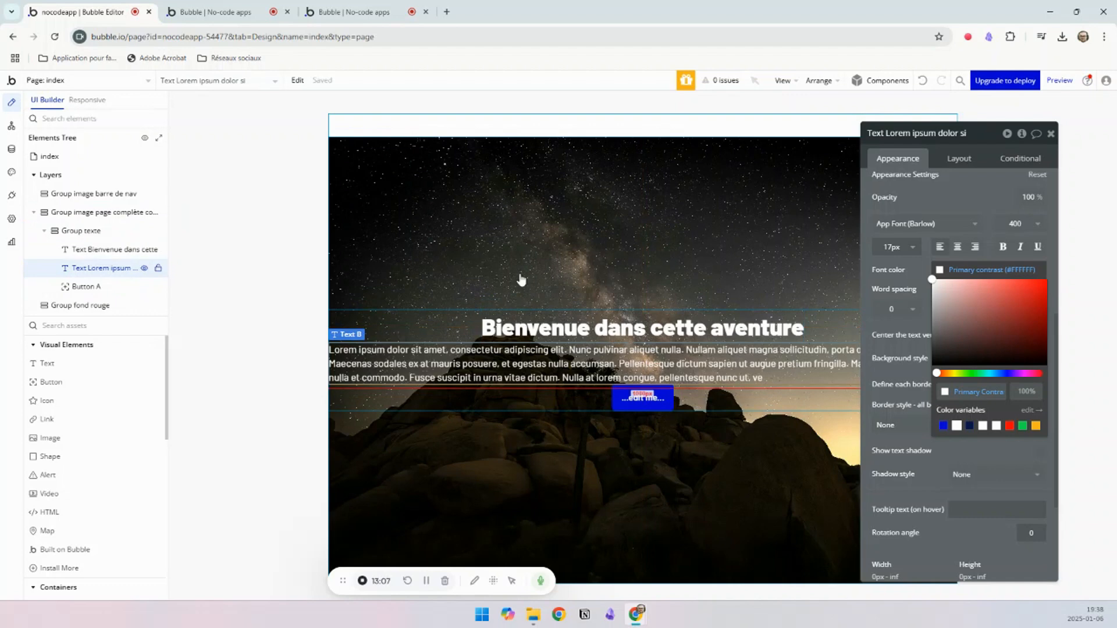
Step: Reload the index page preview and examine how the Lorem ipsum paragraph spreads across the page width
{"action": "left_click", "coordinate": [214, 12]}
{"action": "key", "text": "F5"}
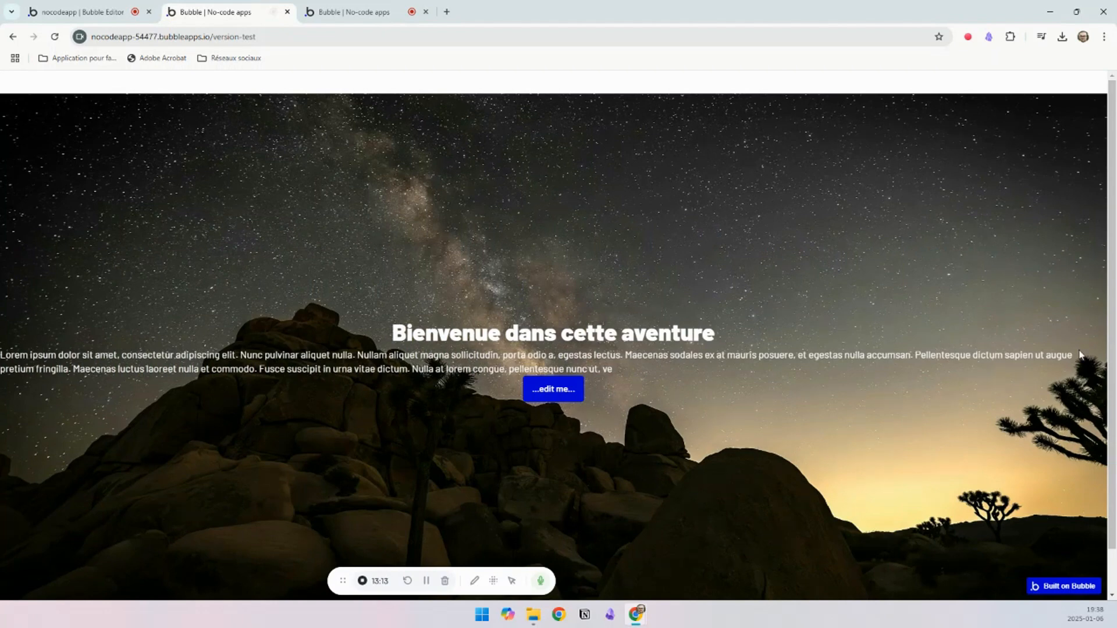
{"action": "left_click_drag", "start_coordinate": [1079, 355], "coordinate": [292, 381]}
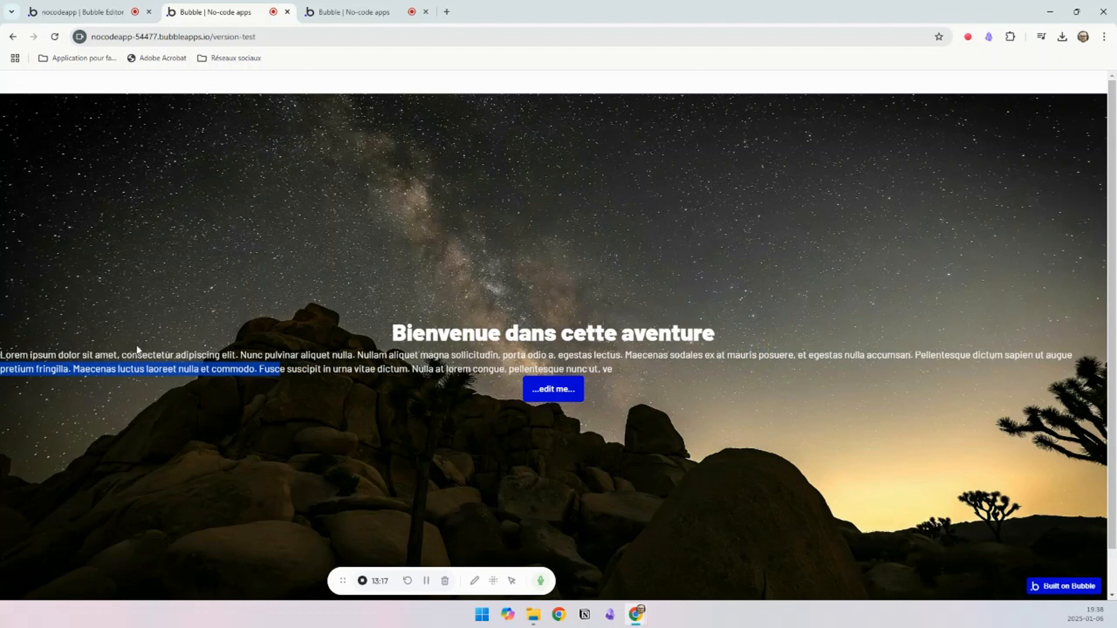
Step: Back in the editor, limit the Lorem ipsum paragraph's maximum width to 800 px
{"action": "left_click", "coordinate": [87, 11]}
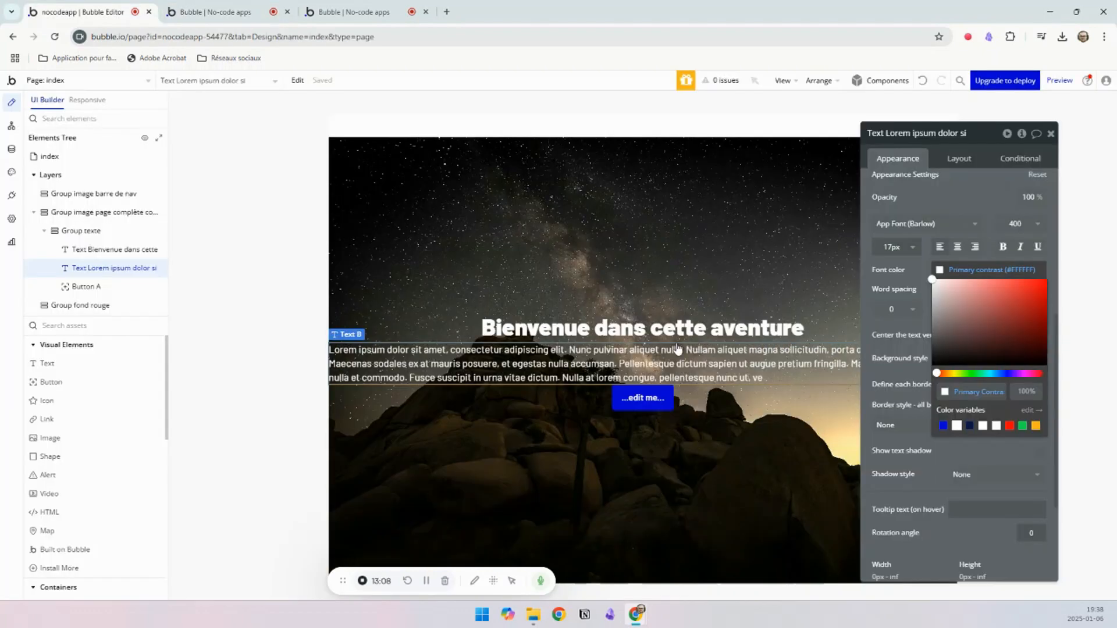
{"action": "left_click", "coordinate": [739, 368]}
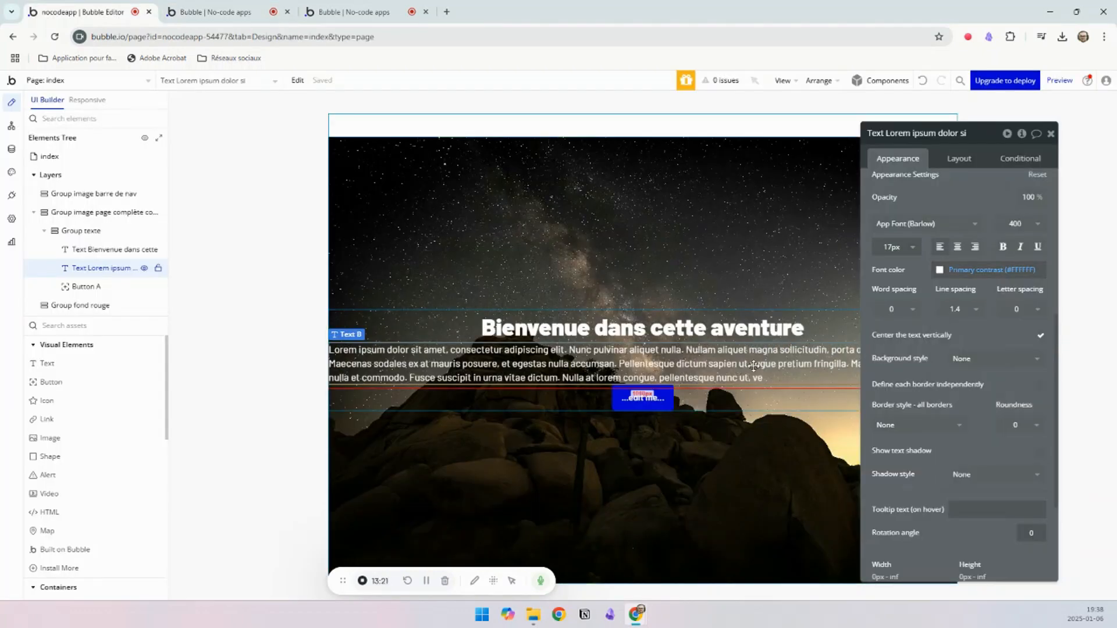
{"action": "left_click", "coordinate": [959, 159]}
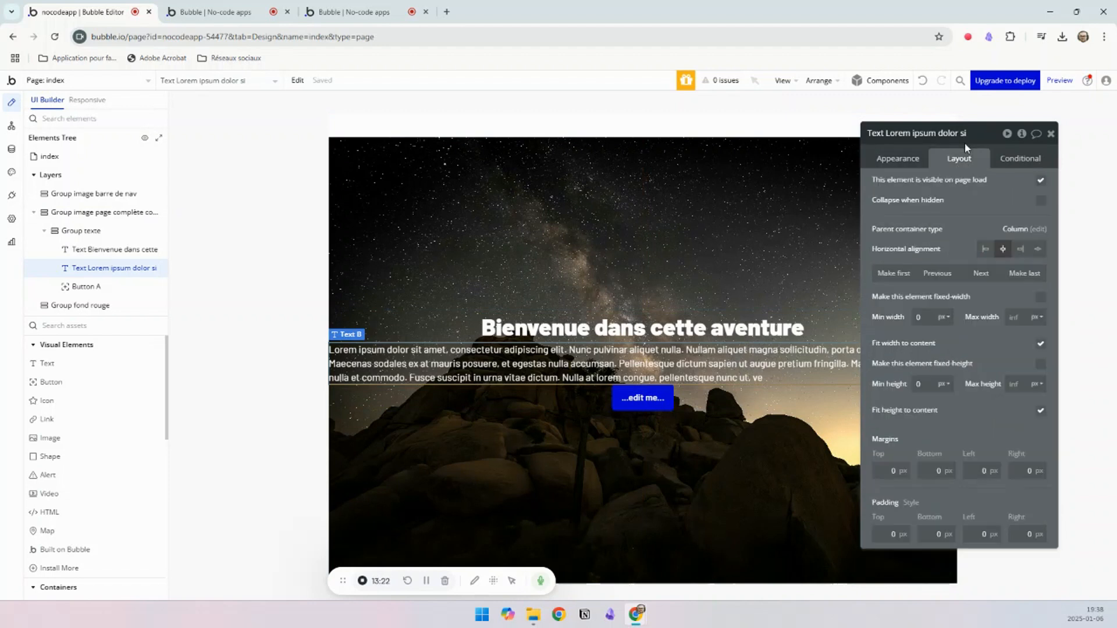
{"action": "left_click", "coordinate": [1019, 317]}
{"action": "type", "text": "800"}
{"action": "left_click", "coordinate": [1013, 304]}
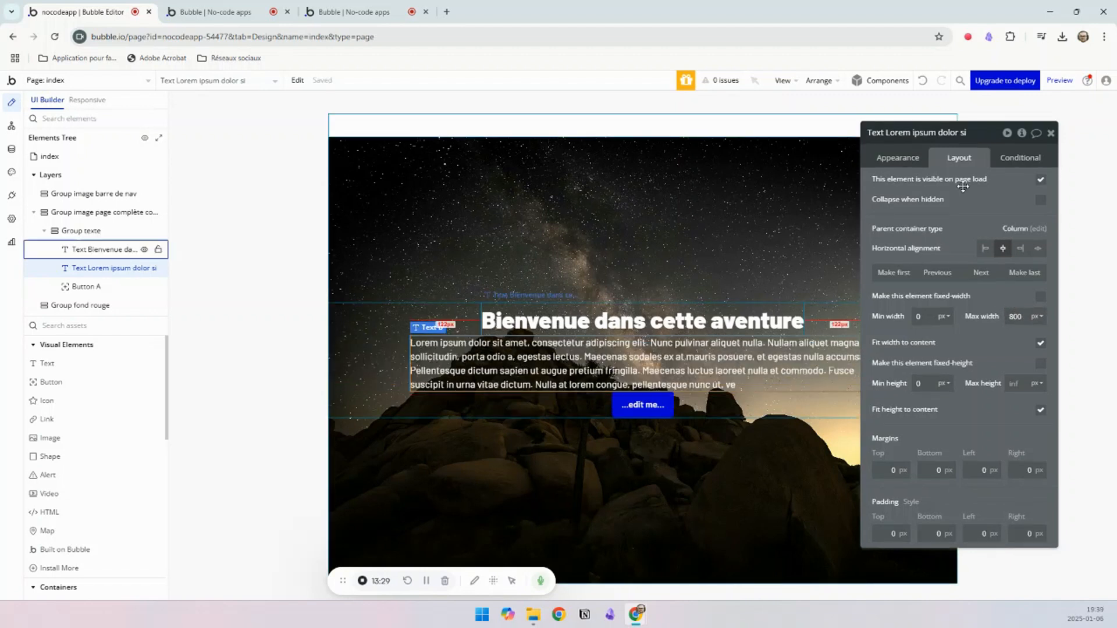
Step: Move the property editor away from the paragraph and center-align the Lorem ipsum text
{"action": "left_click_drag", "start_coordinate": [981, 136], "coordinate": [1074, 140]}
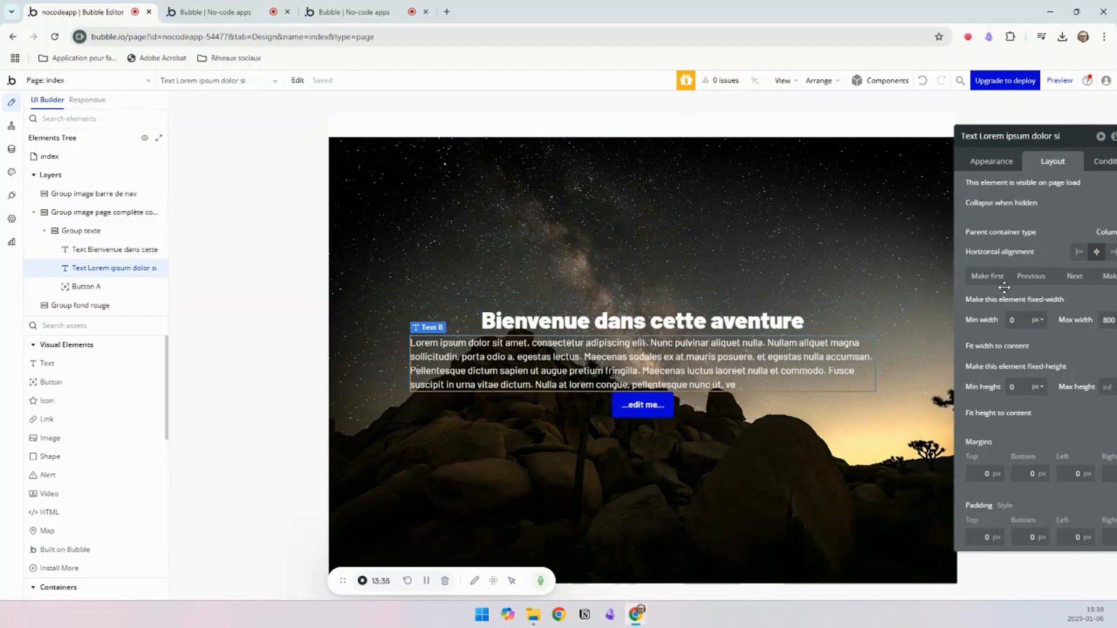
{"action": "left_click", "coordinate": [999, 170]}
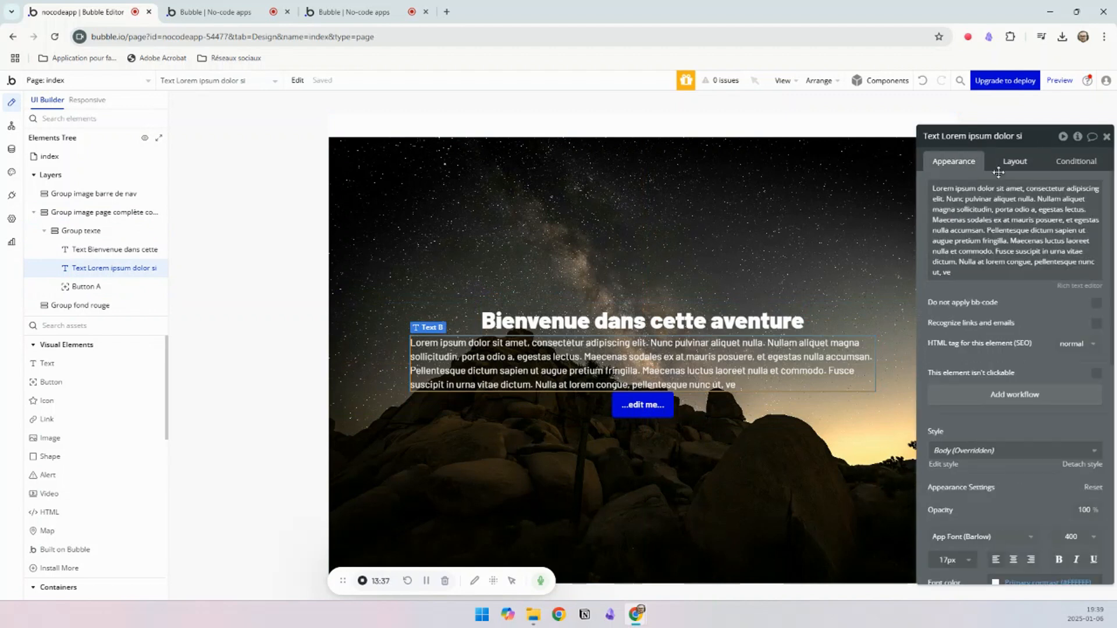
{"action": "left_click", "coordinate": [1012, 561]}
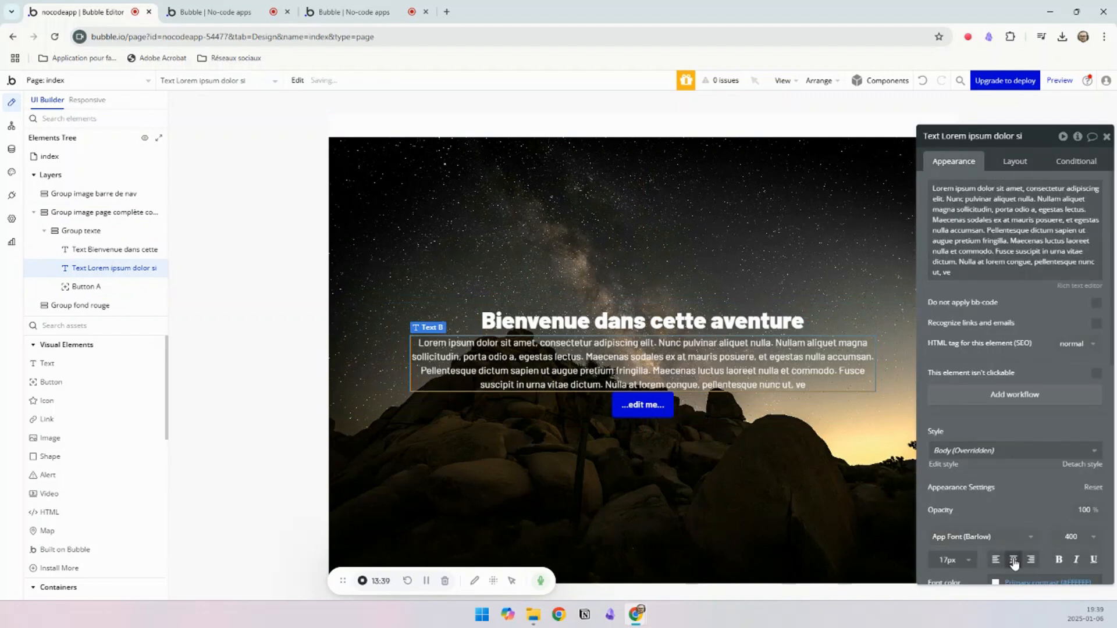
Step: Give the Lorem ipsum paragraph top and bottom margins of 21 px
{"action": "left_click", "coordinate": [1014, 164]}
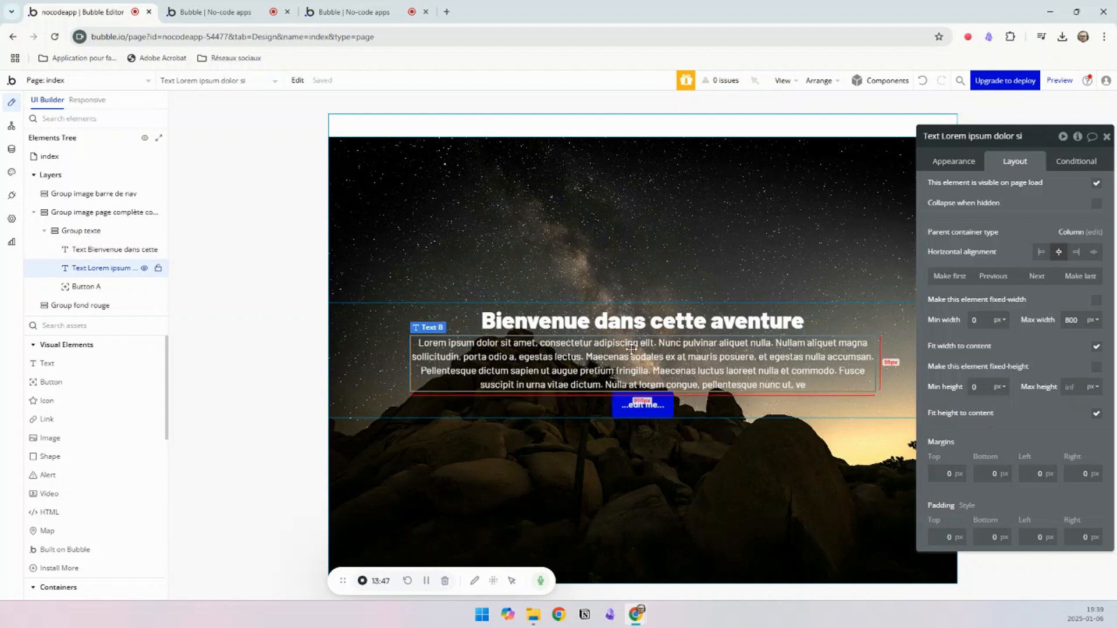
{"action": "double_click", "coordinate": [958, 476]}
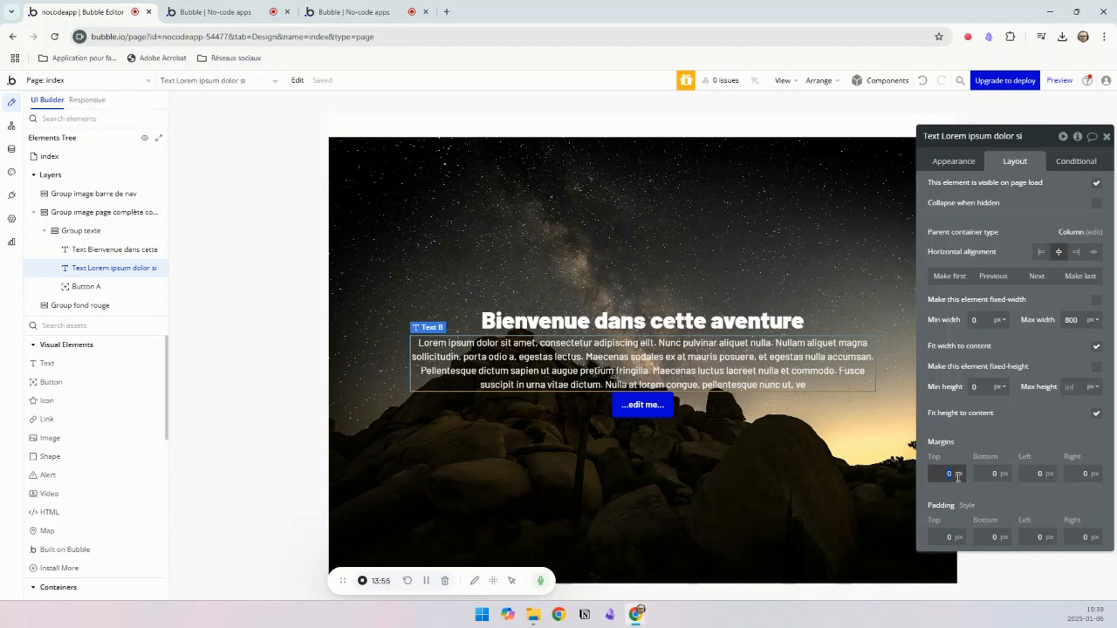
{"action": "left_click", "coordinate": [984, 443]}
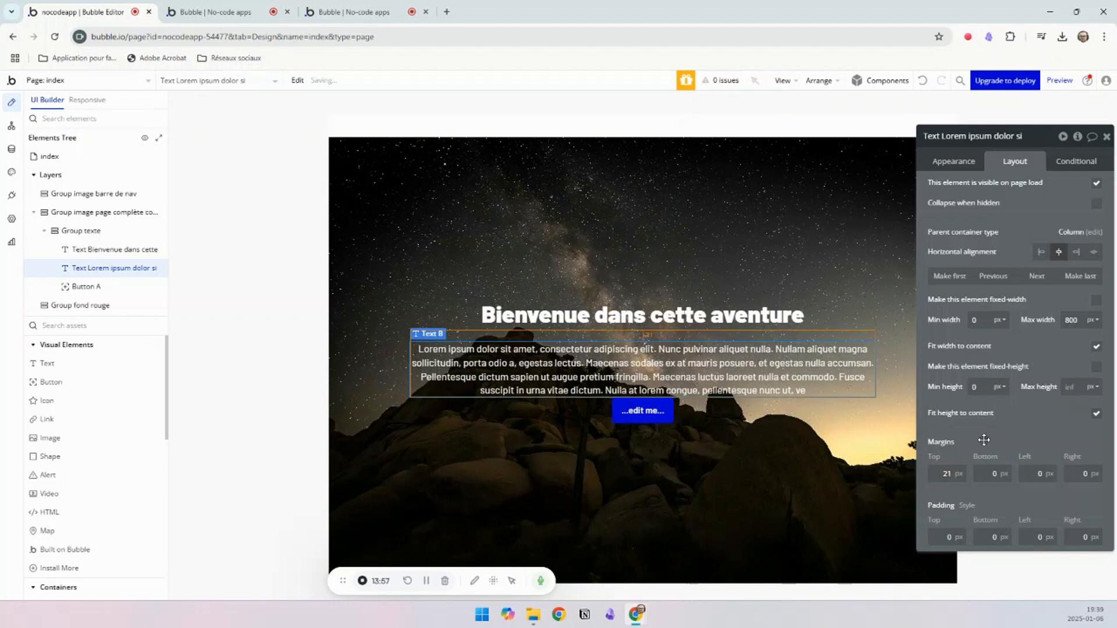
{"action": "type", "text": "21"}
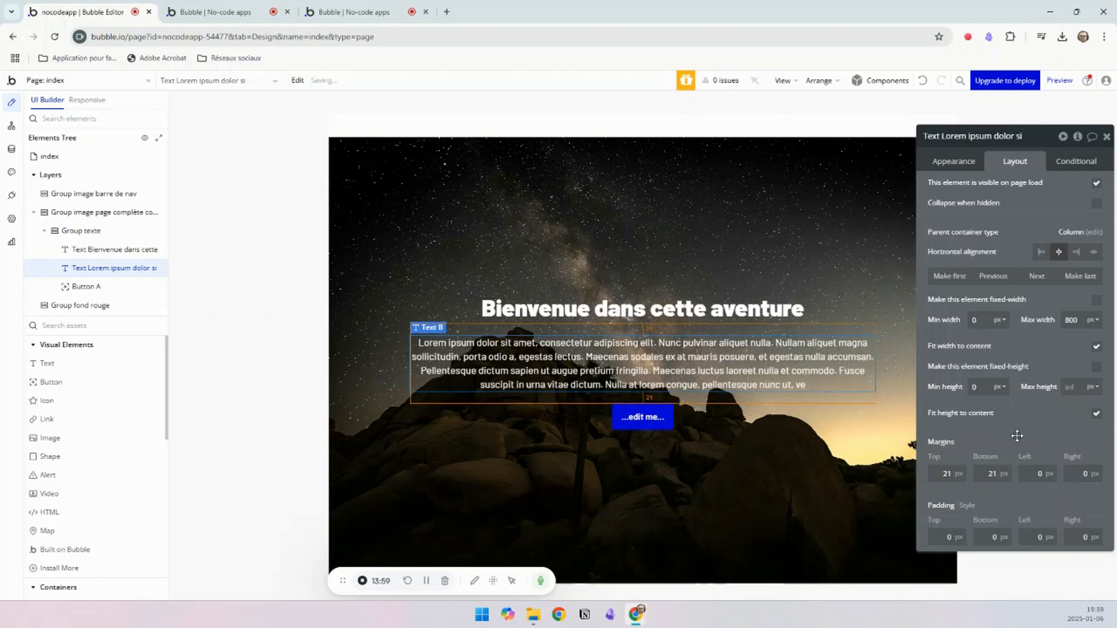
Step: Label the button "En savoir plus" and set its background color to Primary contrast (#FFFFFF)
{"action": "left_click", "coordinate": [636, 427]}
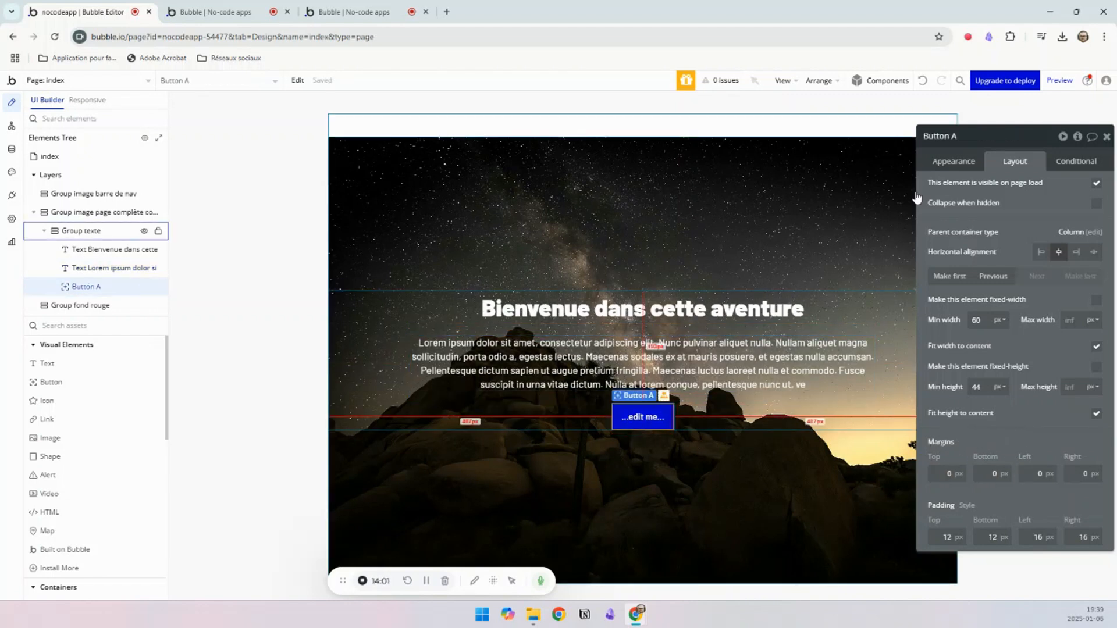
{"action": "left_click", "coordinate": [957, 162]}
{"action": "left_click", "coordinate": [1033, 212]}
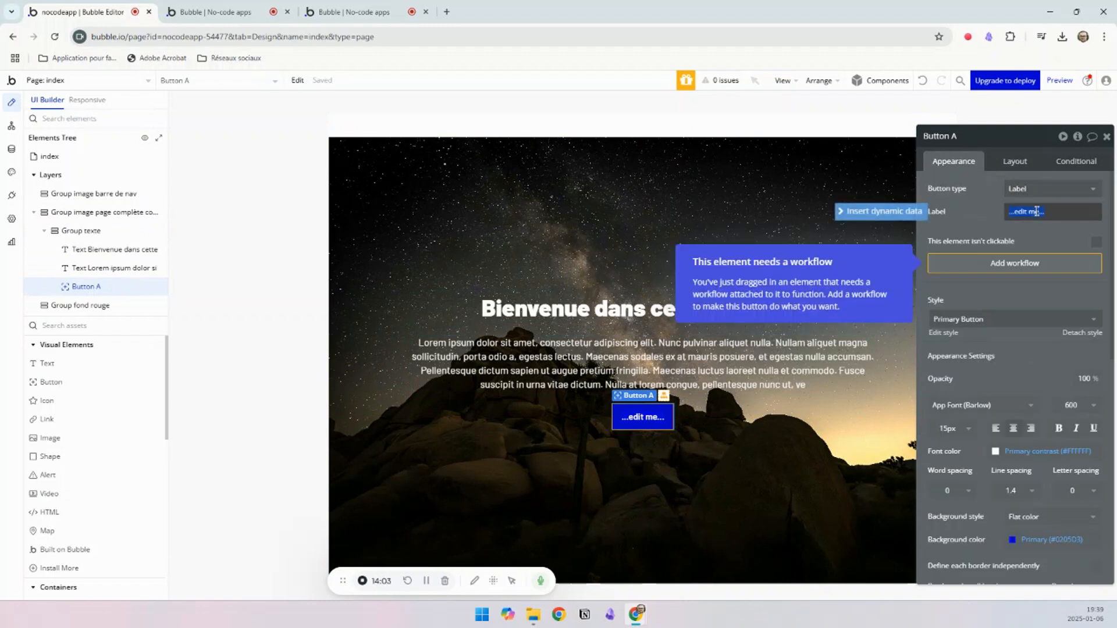
{"action": "type", "text": "En savoir plus"}
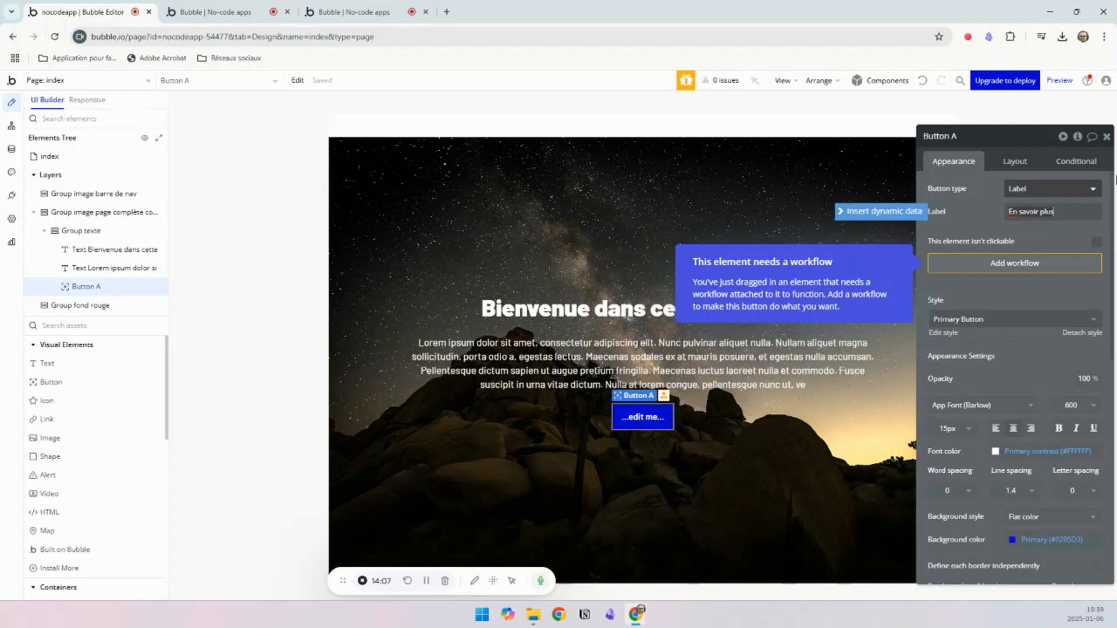
{"action": "left_click", "coordinate": [1039, 539]}
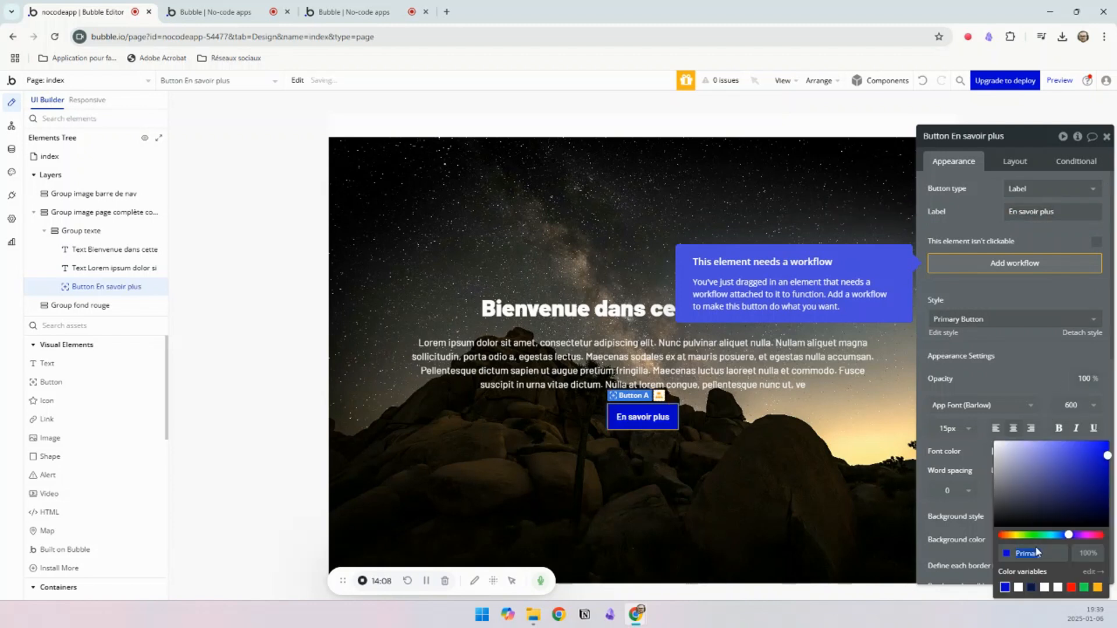
{"action": "left_click", "coordinate": [1018, 589]}
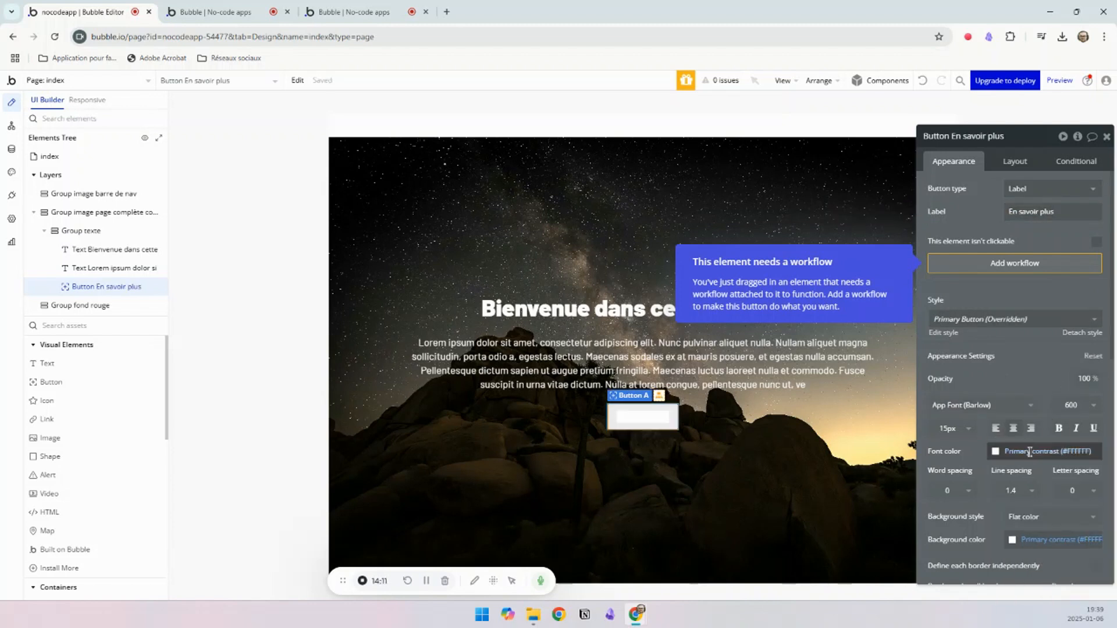
Step: Set the button's font color to #111111 and its font size to 17 px
{"action": "left_click", "coordinate": [988, 541]}
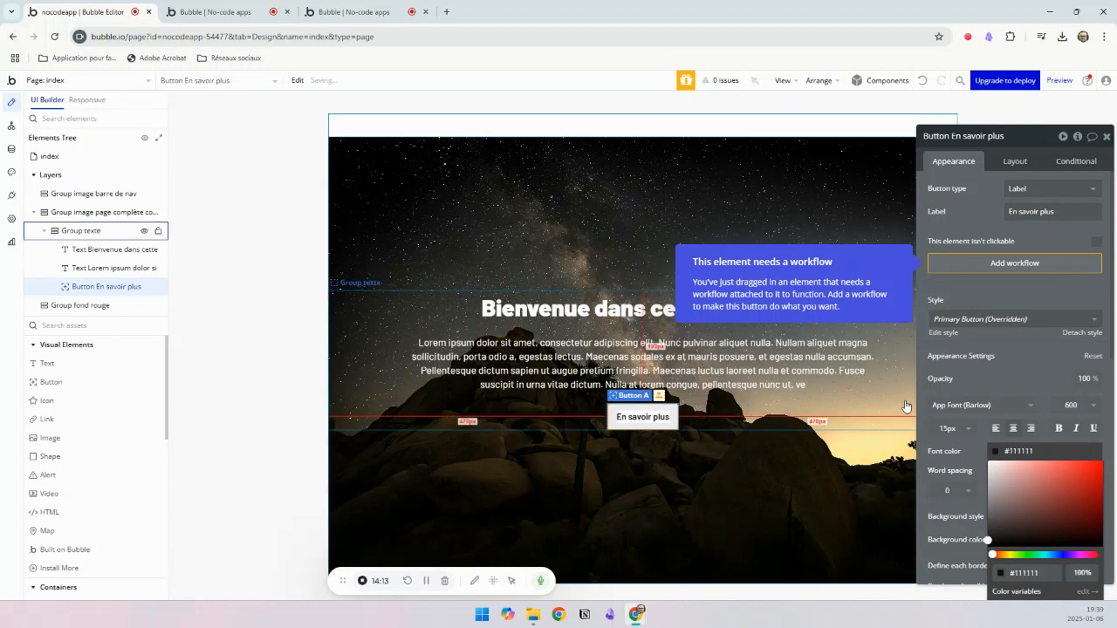
{"action": "left_click", "coordinate": [948, 429]}
{"action": "left_click", "coordinate": [949, 428]}
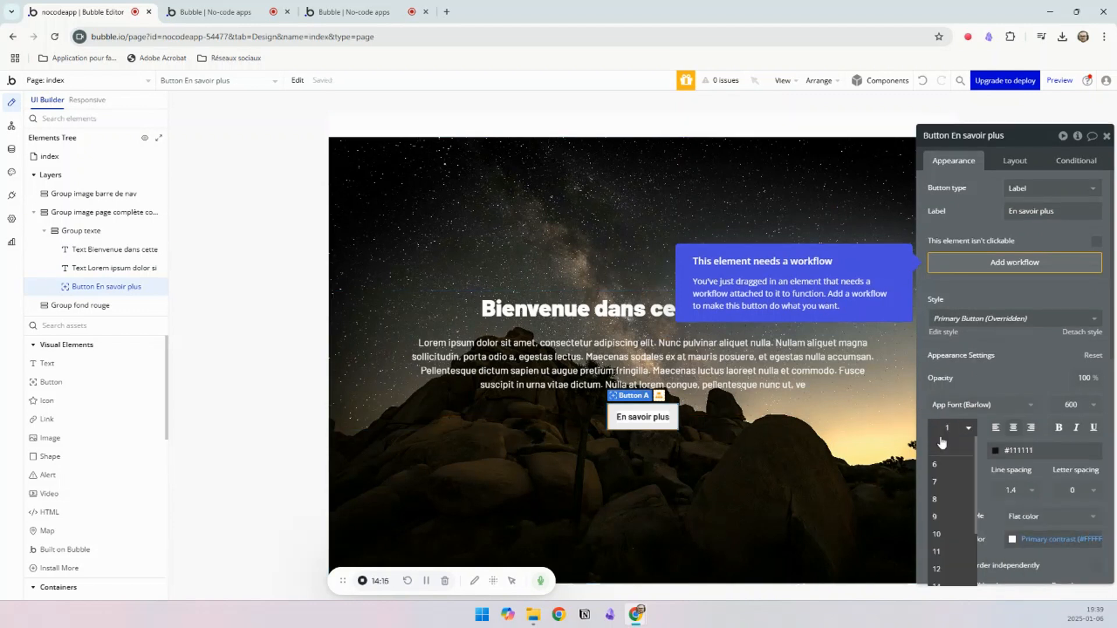
{"action": "type", "text": "17"}
{"action": "key", "text": "Return"}
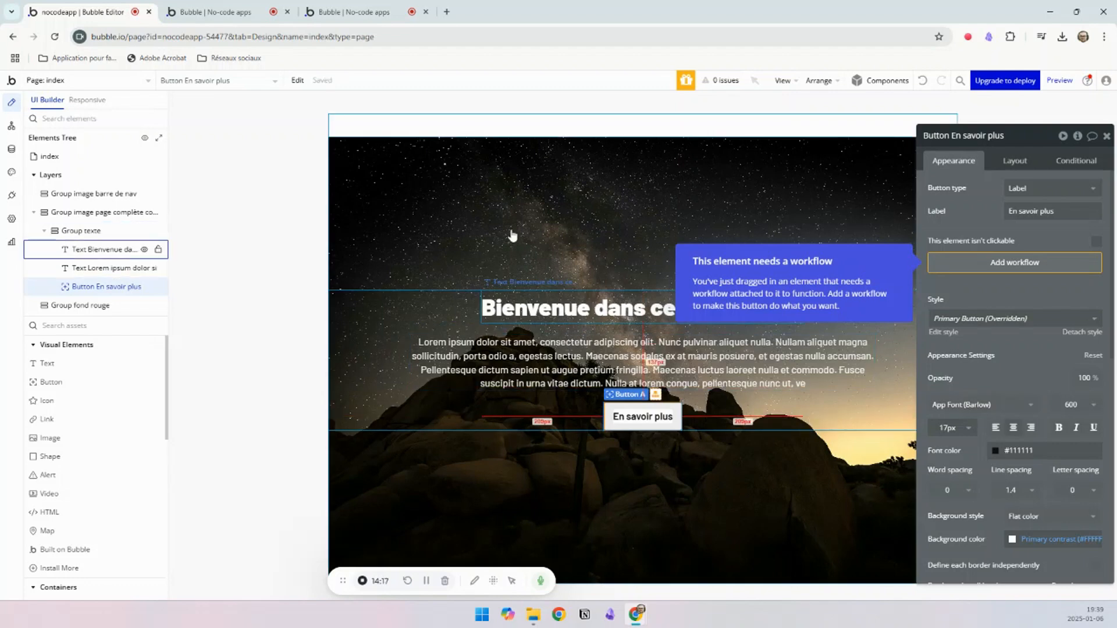
Step: Change the button's label to "En apprendre plus" and select the Group texte container
{"action": "left_click", "coordinate": [378, 10]}
{"action": "left_click", "coordinate": [116, 11]}
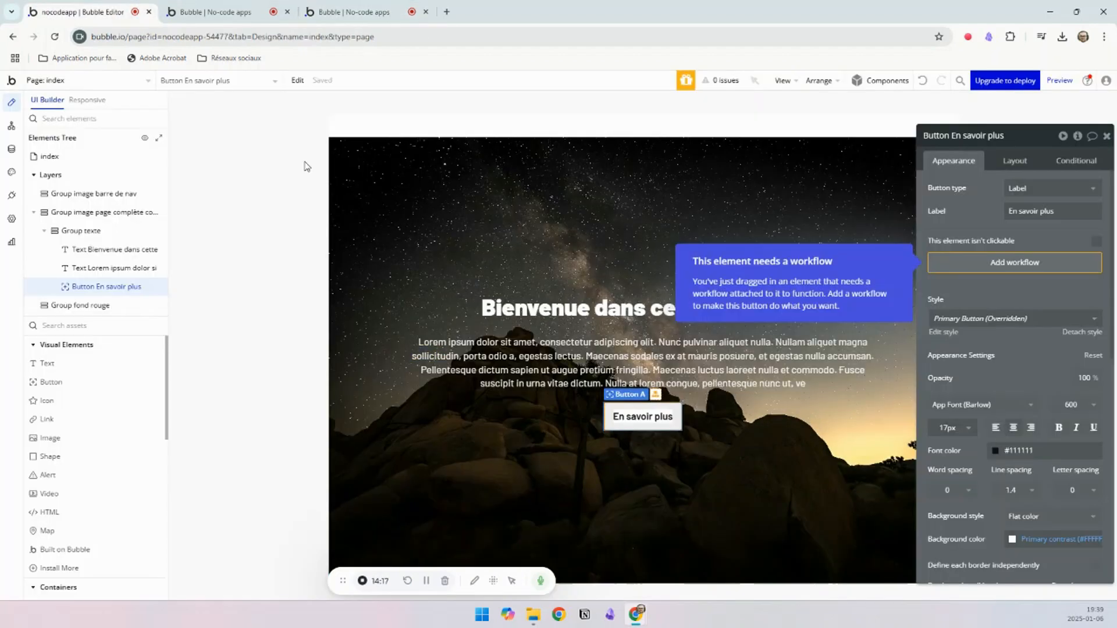
{"action": "left_click", "coordinate": [1008, 211]}
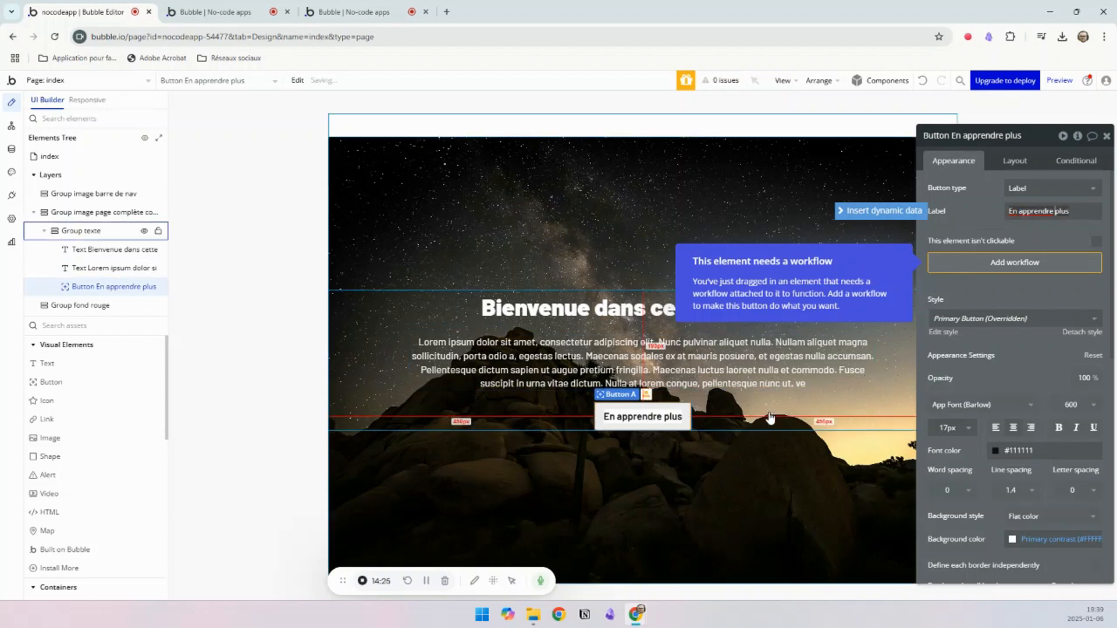
{"action": "left_click", "coordinate": [82, 231]}
Step: Look at the Lorem ipsum paragraph on the example page and refresh the index page preview to compare them
{"action": "left_click", "coordinate": [349, 12]}
{"action": "triple_click", "coordinate": [478, 331]}
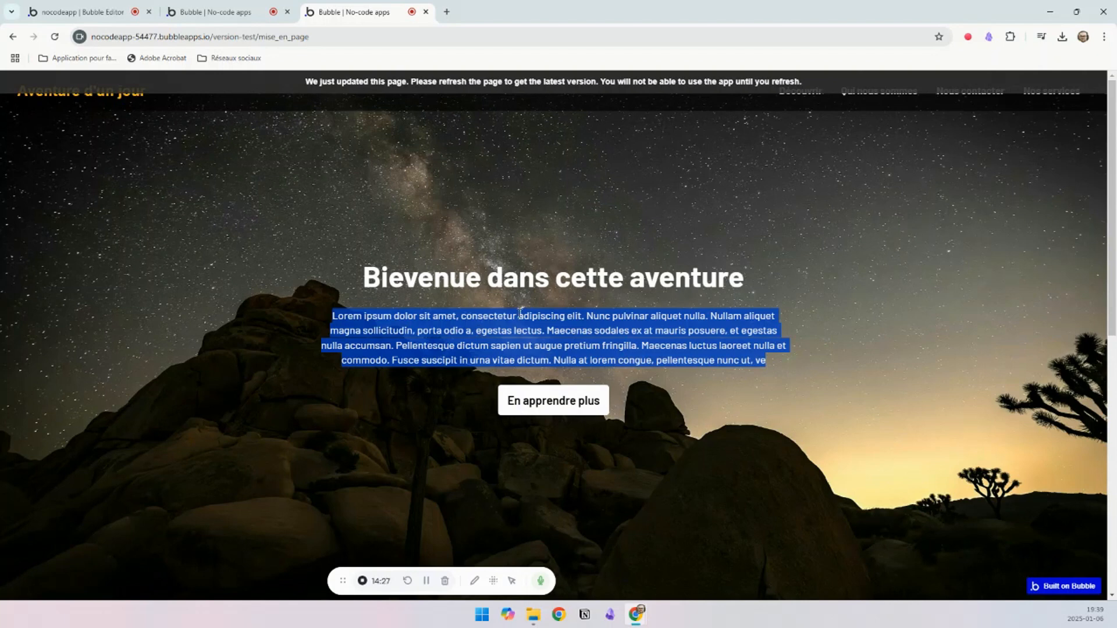
{"action": "left_click", "coordinate": [245, 12]}
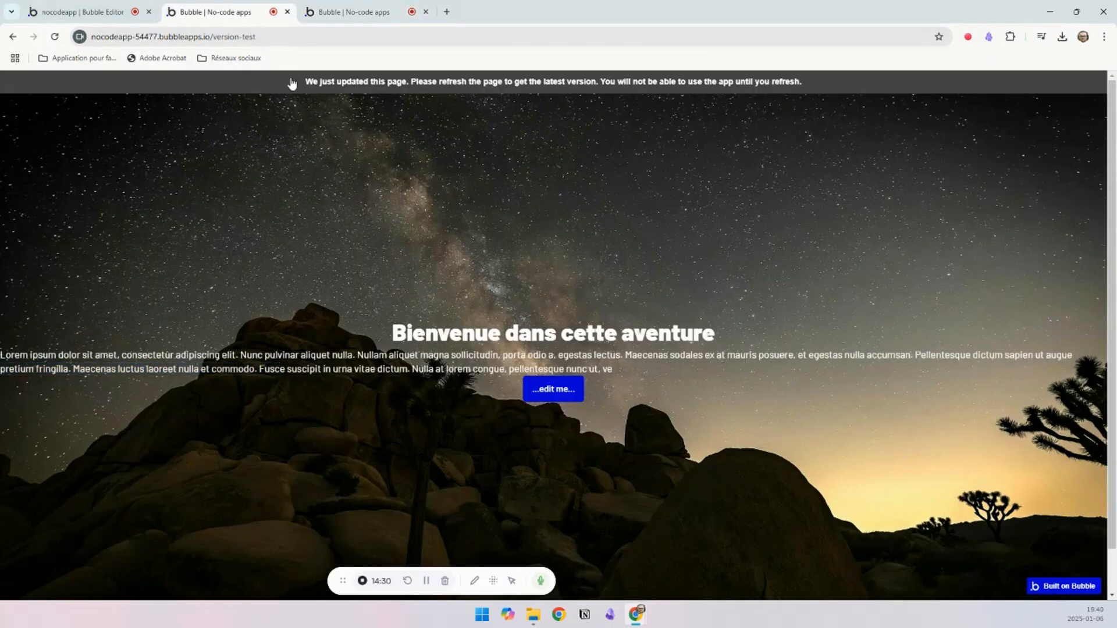
{"action": "left_click", "coordinate": [320, 80]}
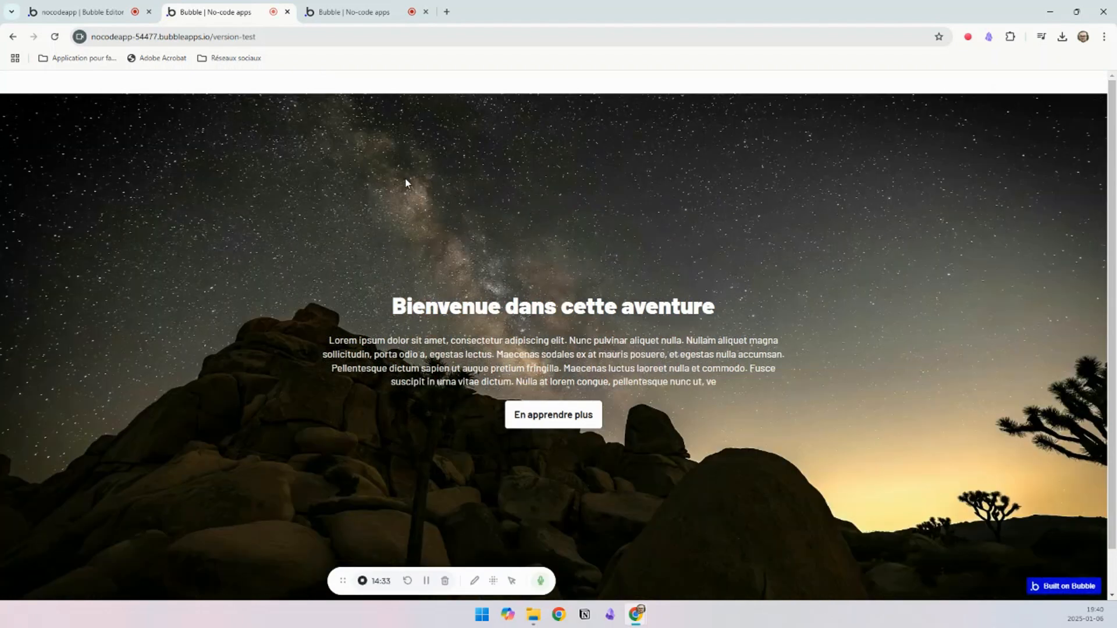
Step: Back in the editor, give the navigation bar group a flat background color of #B51C1C
{"action": "left_click", "coordinate": [68, 11]}
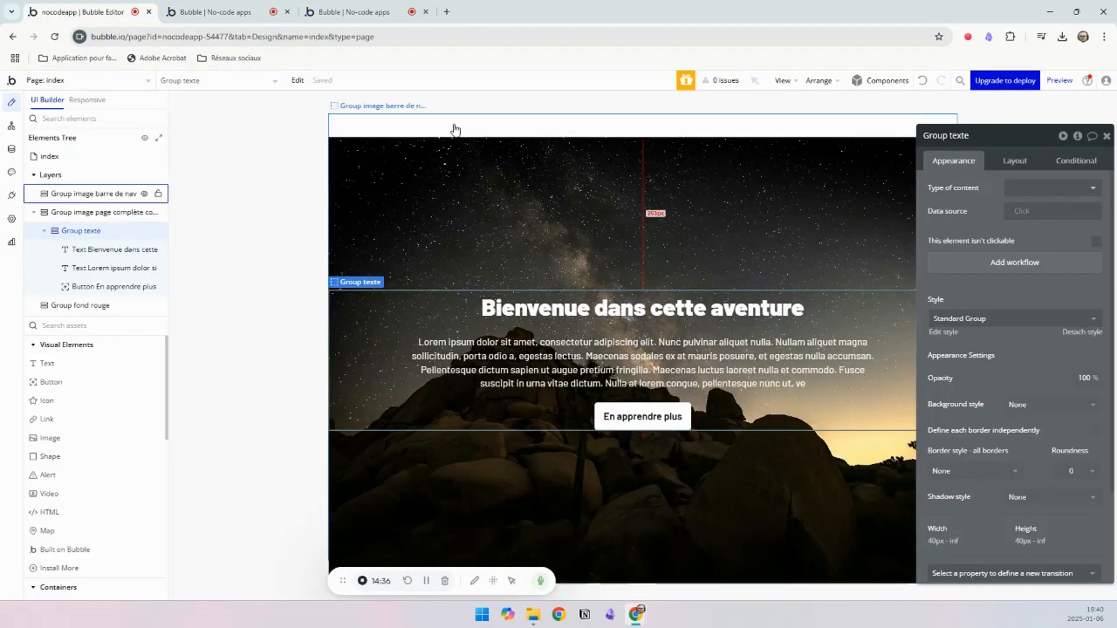
{"action": "left_click", "coordinate": [456, 127]}
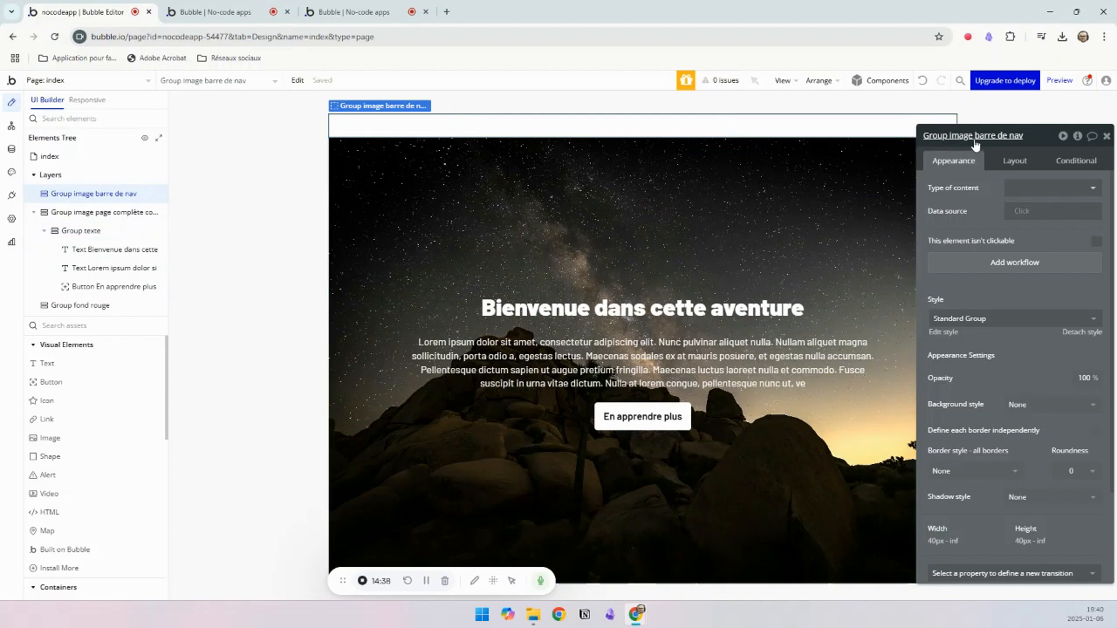
{"action": "left_click", "coordinate": [1012, 160]}
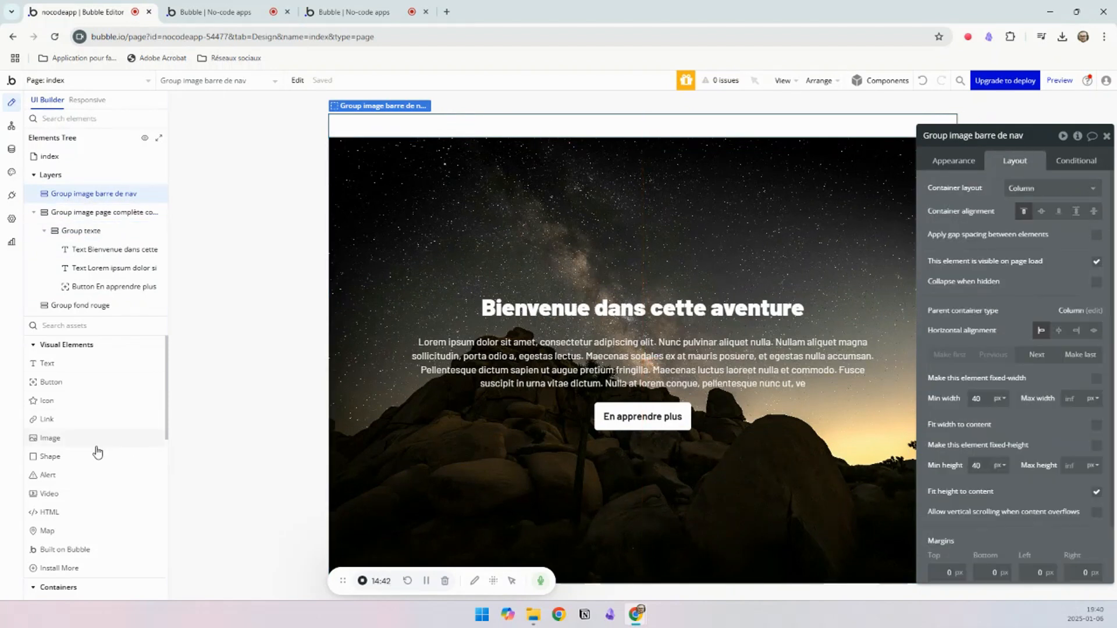
{"action": "scroll", "coordinate": [87, 456], "scroll_direction": "down", "scroll_amount": 3}
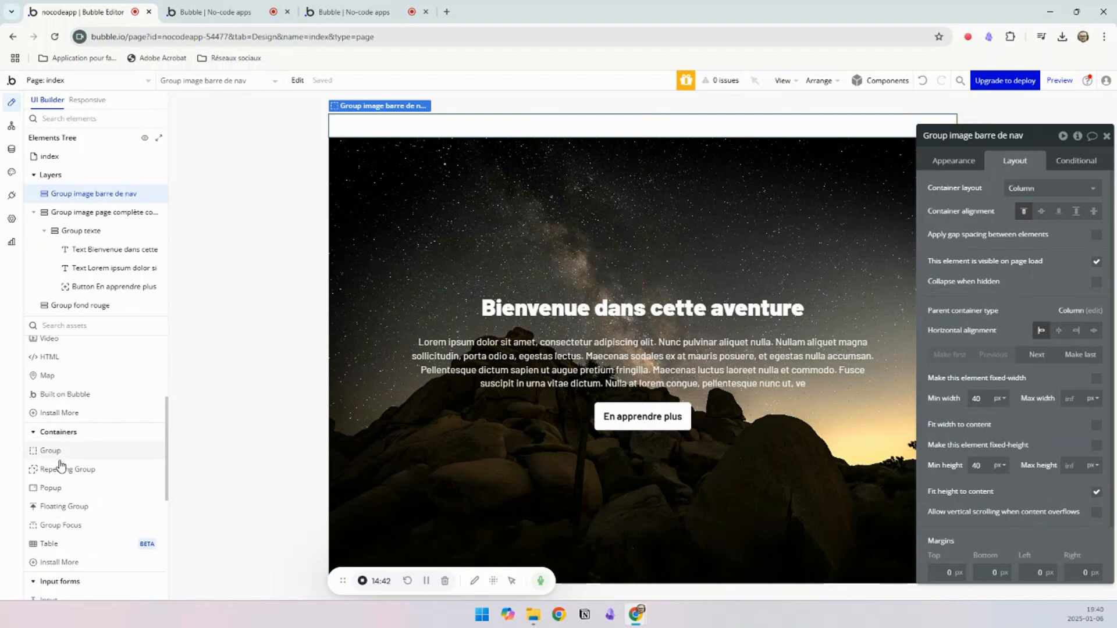
{"action": "left_click", "coordinate": [963, 162]}
{"action": "left_click", "coordinate": [1016, 404]}
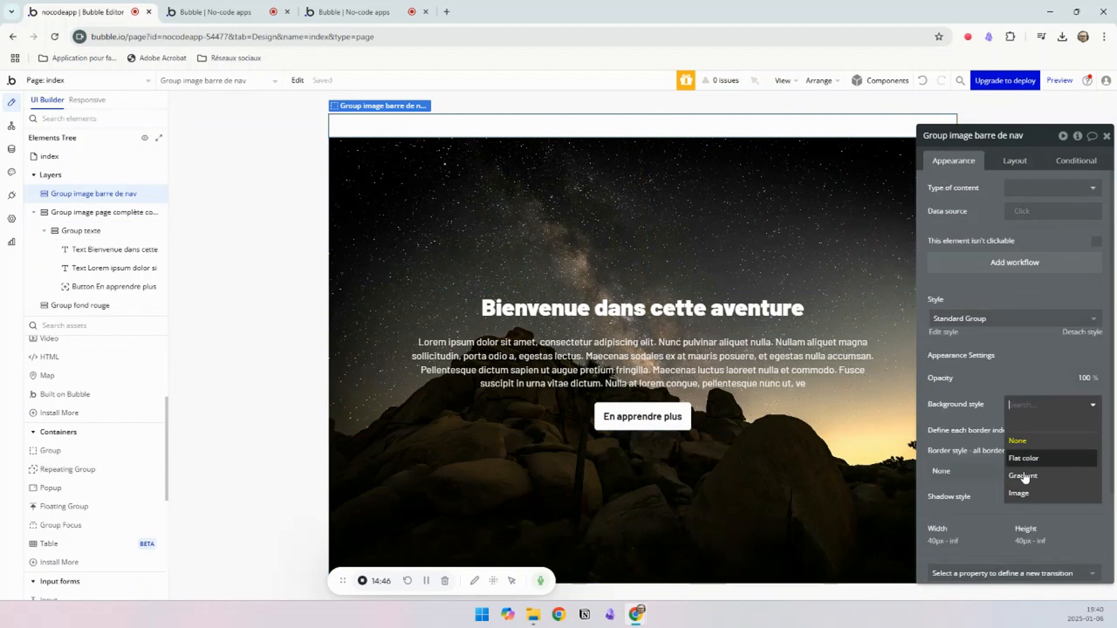
{"action": "left_click", "coordinate": [1020, 491]}
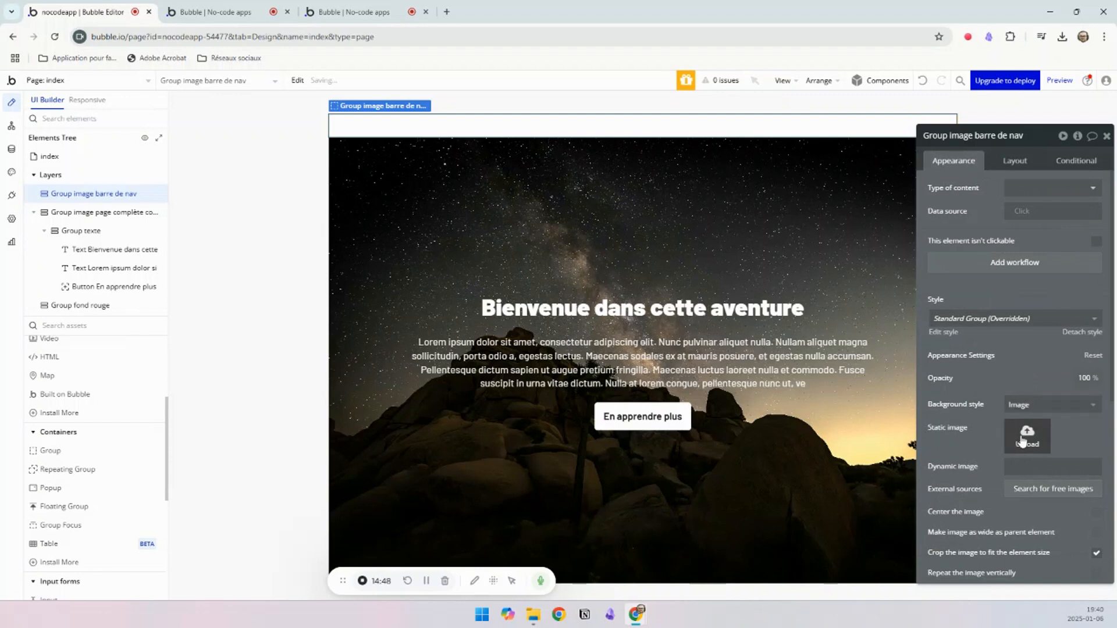
{"action": "left_click", "coordinate": [1021, 404]}
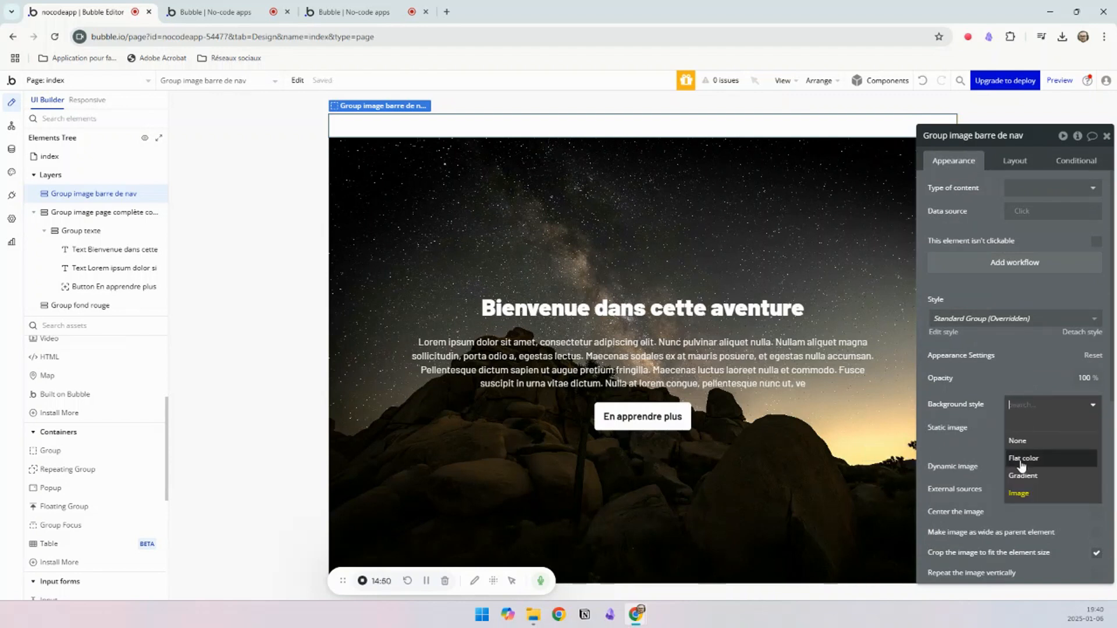
{"action": "left_click", "coordinate": [1022, 457]}
{"action": "left_click", "coordinate": [1031, 428]}
{"action": "left_click", "coordinate": [1087, 482]}
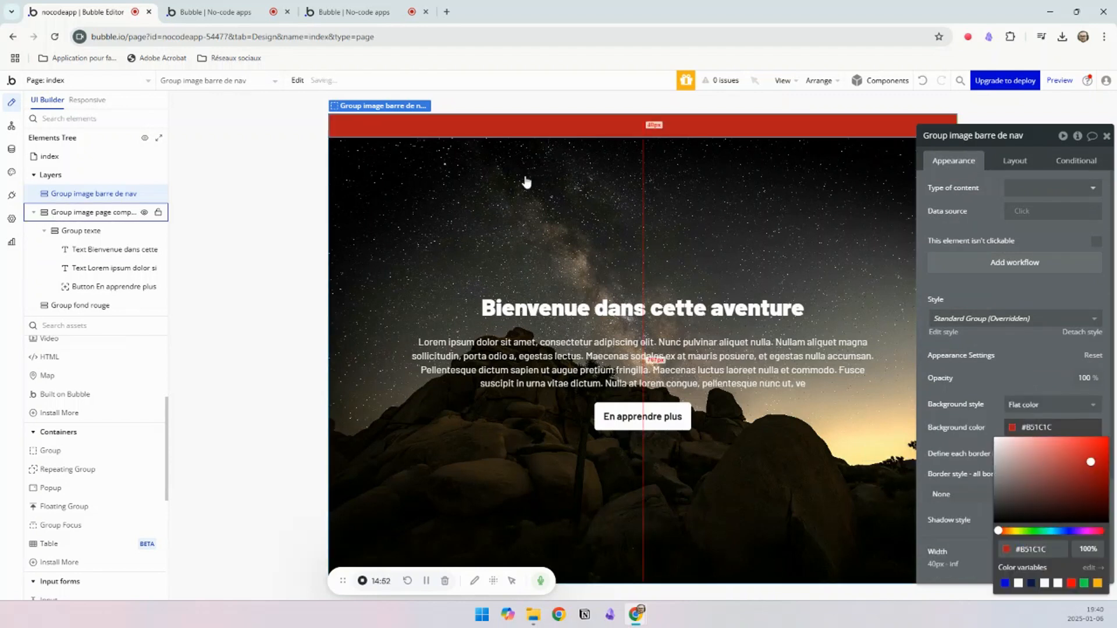
Step: Refresh the index page preview and examine how the red navigation bar and the full-page image behave while scrolling
{"action": "left_click", "coordinate": [210, 12]}
{"action": "left_click", "coordinate": [364, 80]}
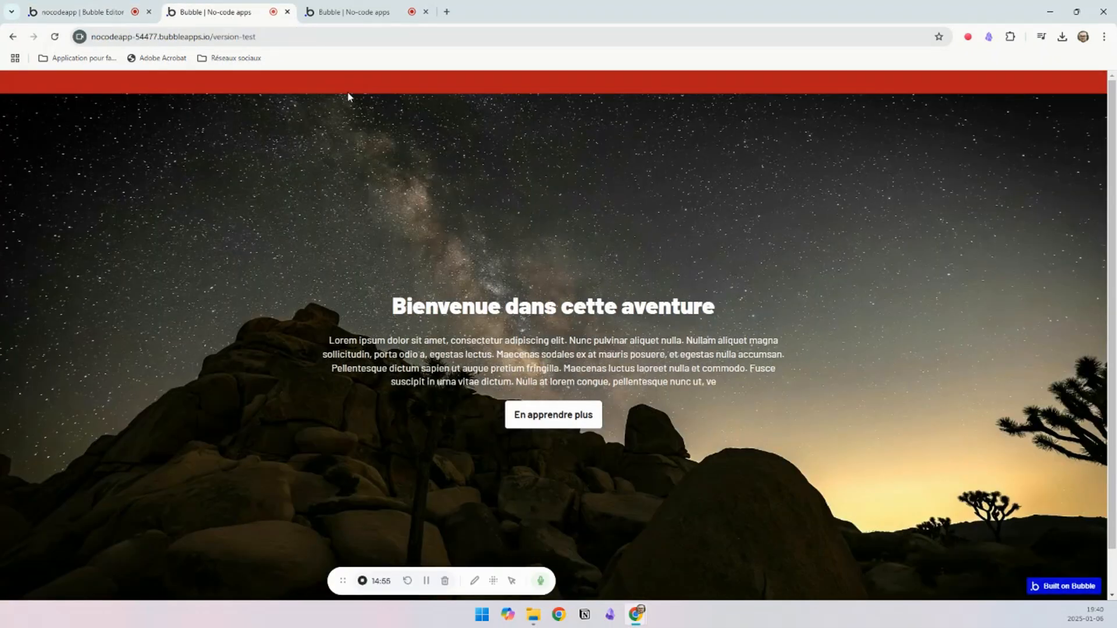
{"action": "scroll", "coordinate": [354, 120], "scroll_direction": "down", "scroll_amount": 1}
{"action": "scroll", "coordinate": [355, 120], "scroll_direction": "up", "scroll_amount": 1}
{"action": "scroll", "coordinate": [352, 121], "scroll_direction": "down", "scroll_amount": 1}
{"action": "scroll", "coordinate": [351, 121], "scroll_direction": "up", "scroll_amount": 1}
{"action": "scroll", "coordinate": [323, 100], "scroll_direction": "down", "scroll_amount": 1}
{"action": "scroll", "coordinate": [324, 102], "scroll_direction": "up", "scroll_amount": 1}
{"action": "scroll", "coordinate": [323, 105], "scroll_direction": "down", "scroll_amount": 1}
{"action": "scroll", "coordinate": [323, 104], "scroll_direction": "up", "scroll_amount": 1}
{"action": "scroll", "coordinate": [323, 105], "scroll_direction": "down", "scroll_amount": 1}
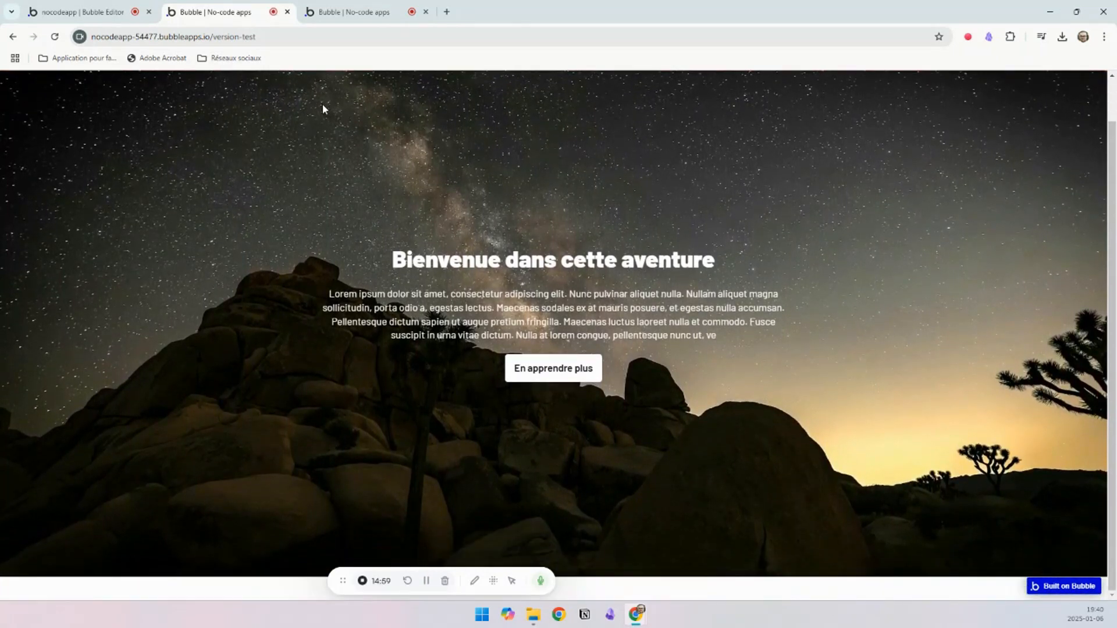
{"action": "scroll", "coordinate": [323, 104], "scroll_direction": "up", "scroll_amount": 1}
{"action": "scroll", "coordinate": [323, 104], "scroll_direction": "down", "scroll_amount": 1}
{"action": "scroll", "coordinate": [322, 104], "scroll_direction": "up", "scroll_amount": 1}
{"action": "scroll", "coordinate": [323, 106], "scroll_direction": "down", "scroll_amount": 1}
{"action": "scroll", "coordinate": [323, 107], "scroll_direction": "up", "scroll_amount": 1}
Step: Compare how the navigation bar overlaps the image on the example page and on the index page preview
{"action": "left_click", "coordinate": [331, 11]}
{"action": "scroll", "coordinate": [512, 192], "scroll_direction": "down", "scroll_amount": 9}
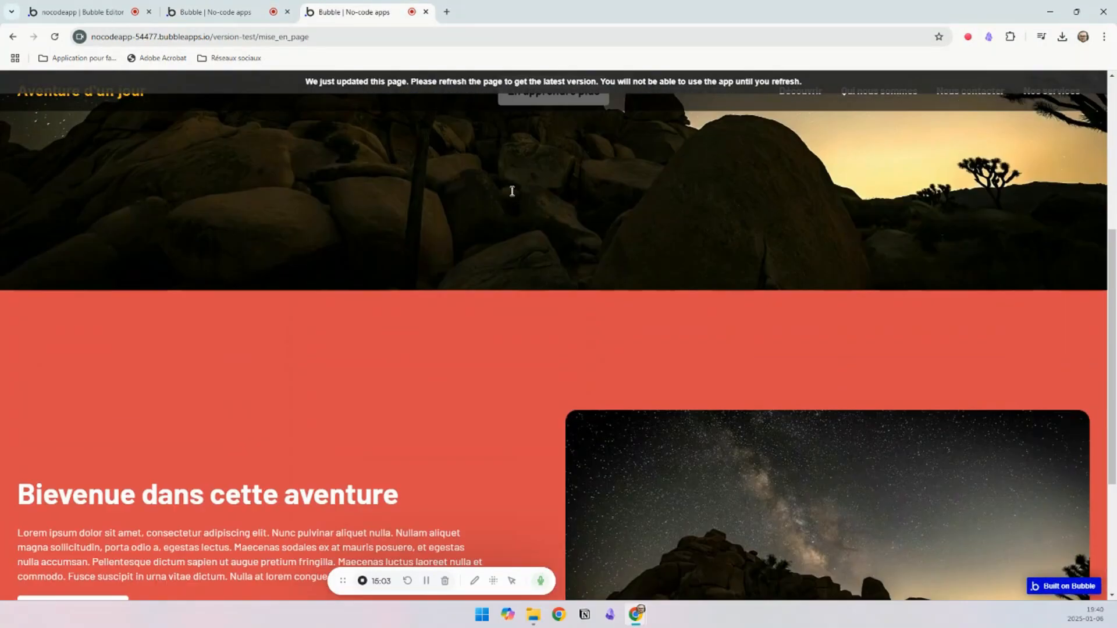
{"action": "scroll", "coordinate": [510, 190], "scroll_direction": "up", "scroll_amount": 9}
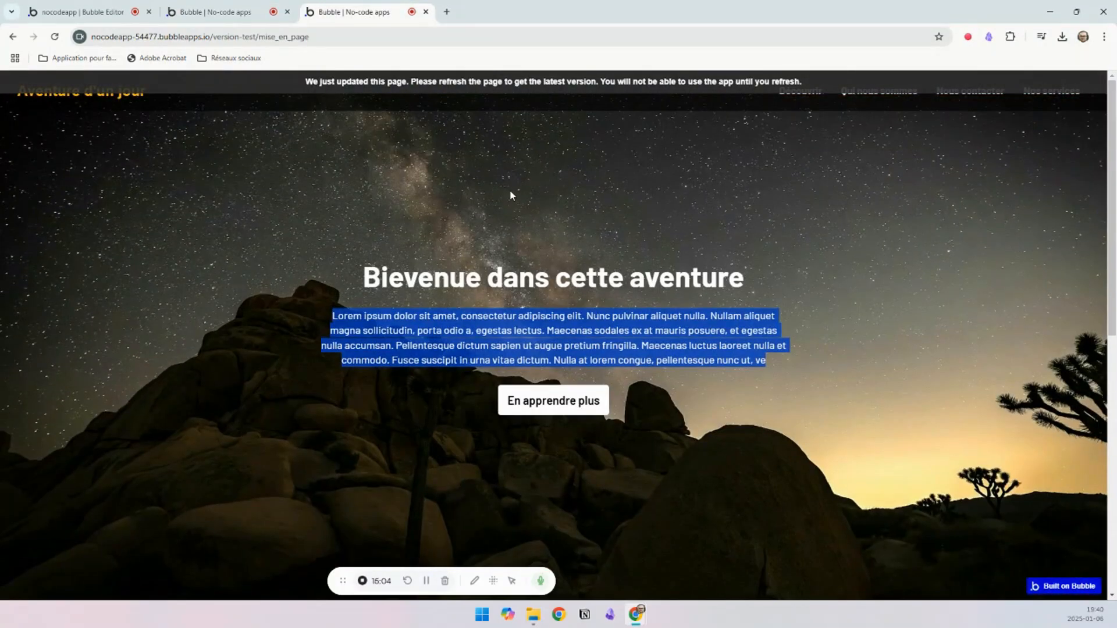
{"action": "left_click", "coordinate": [228, 16]}
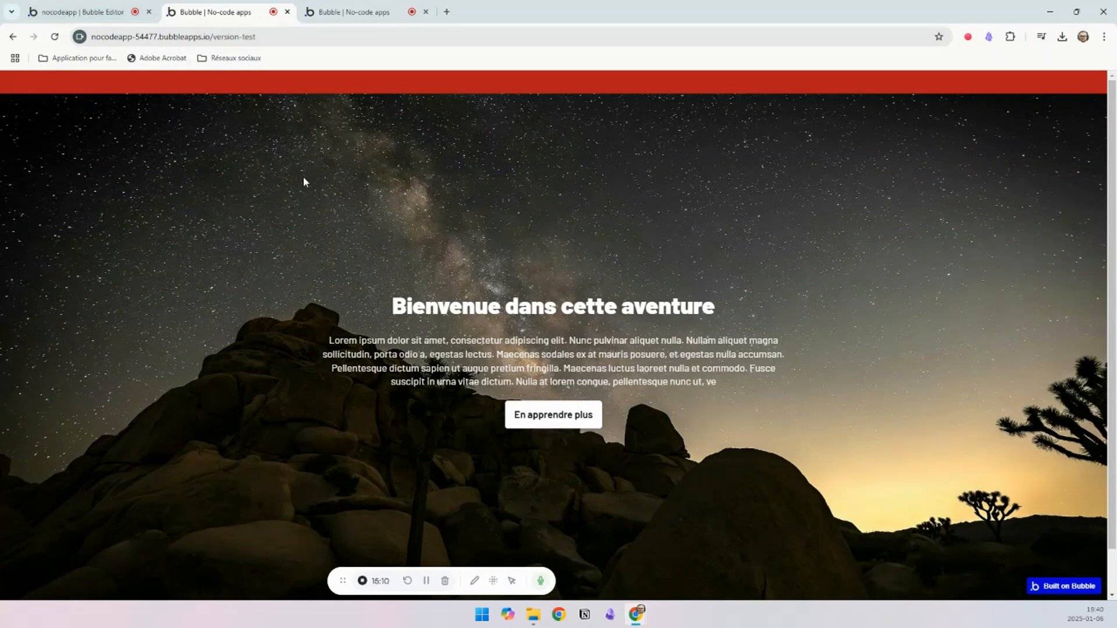
{"action": "scroll", "coordinate": [378, 120], "scroll_direction": "down", "scroll_amount": 1}
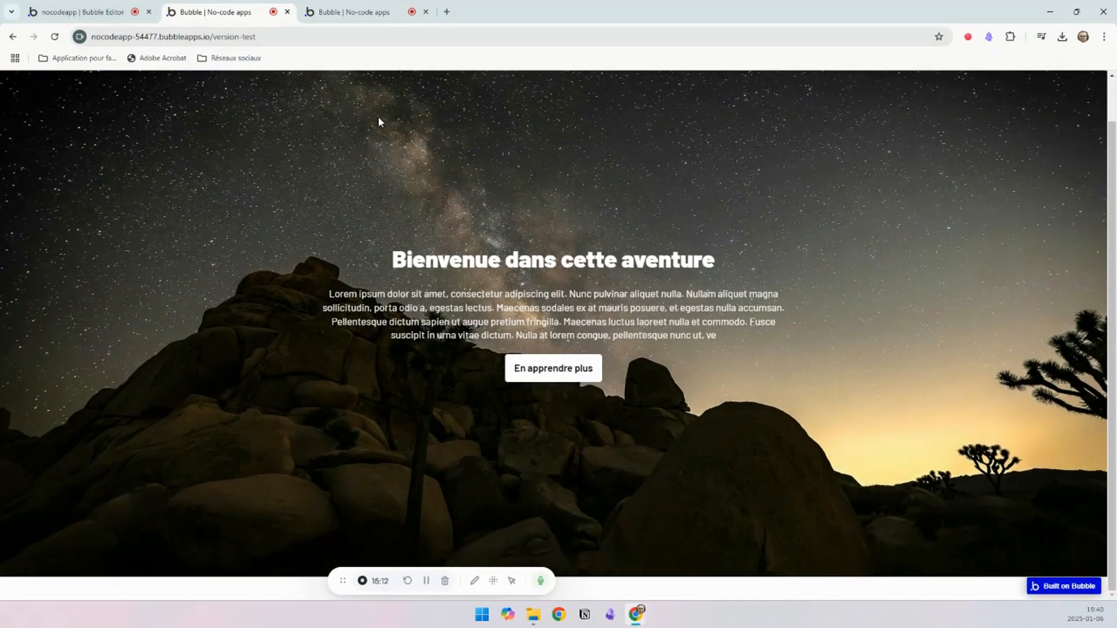
{"action": "scroll", "coordinate": [376, 121], "scroll_direction": "up", "scroll_amount": 1}
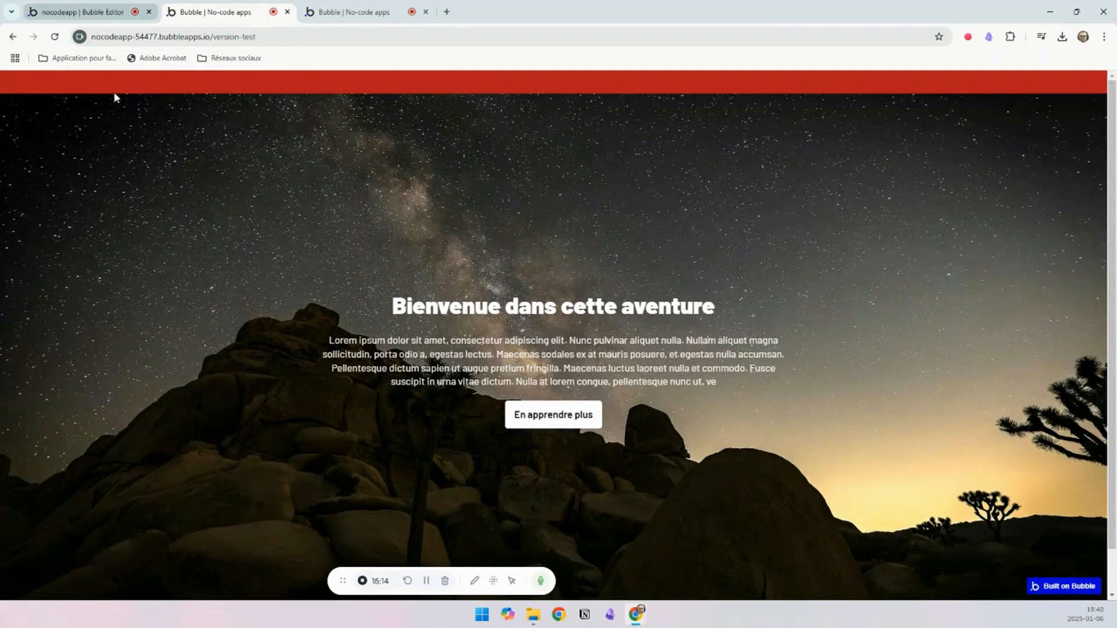
Step: Back in the editor, set the navigation bar group's minimum height to 70 px
{"action": "left_click", "coordinate": [86, 9]}
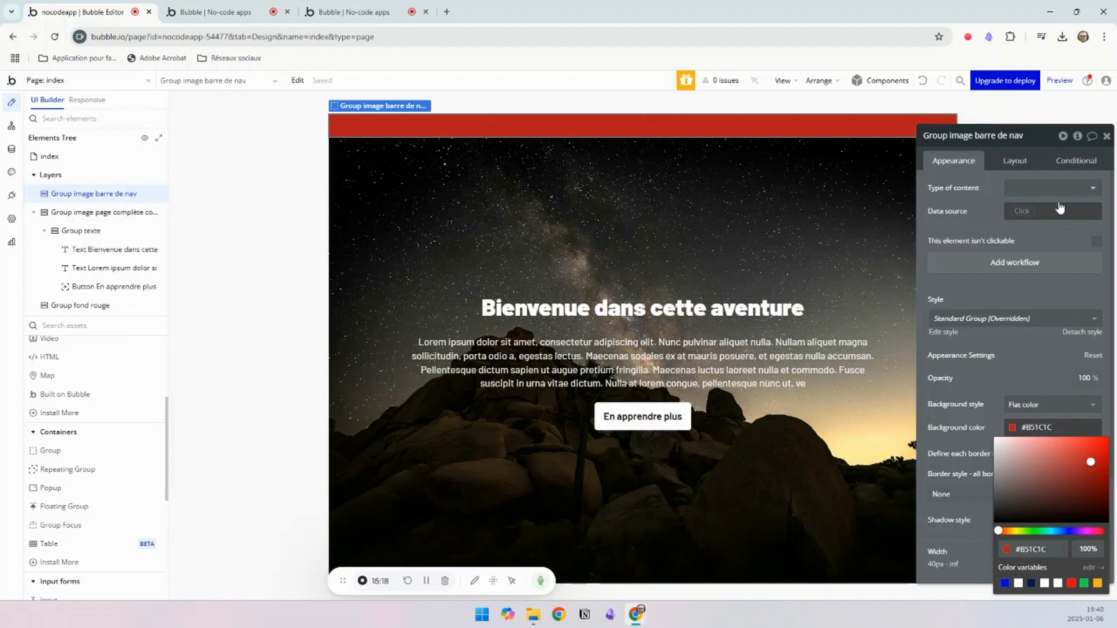
{"action": "left_click", "coordinate": [1030, 165]}
{"action": "double_click", "coordinate": [976, 466]}
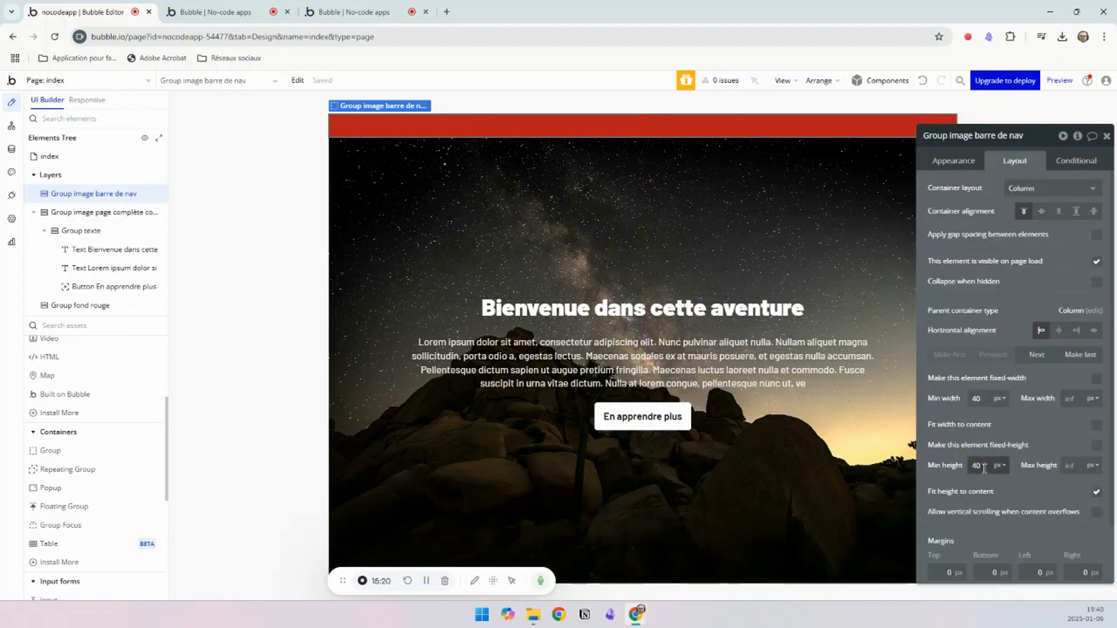
{"action": "type", "text": "70"}
{"action": "left_click", "coordinate": [526, 244]}
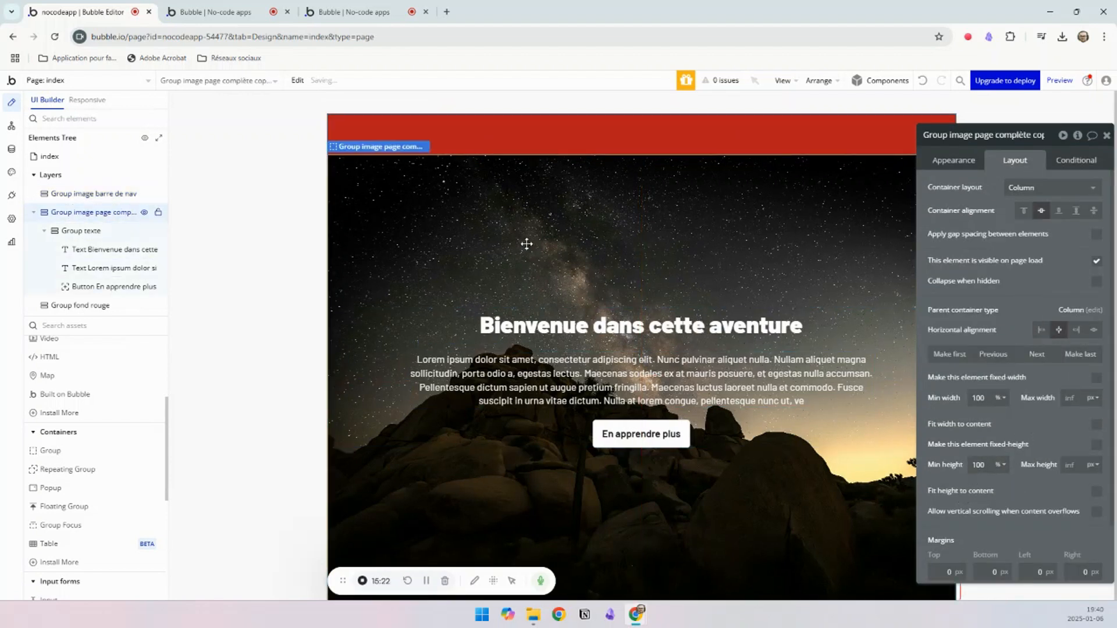
{"action": "left_click", "coordinate": [534, 132]}
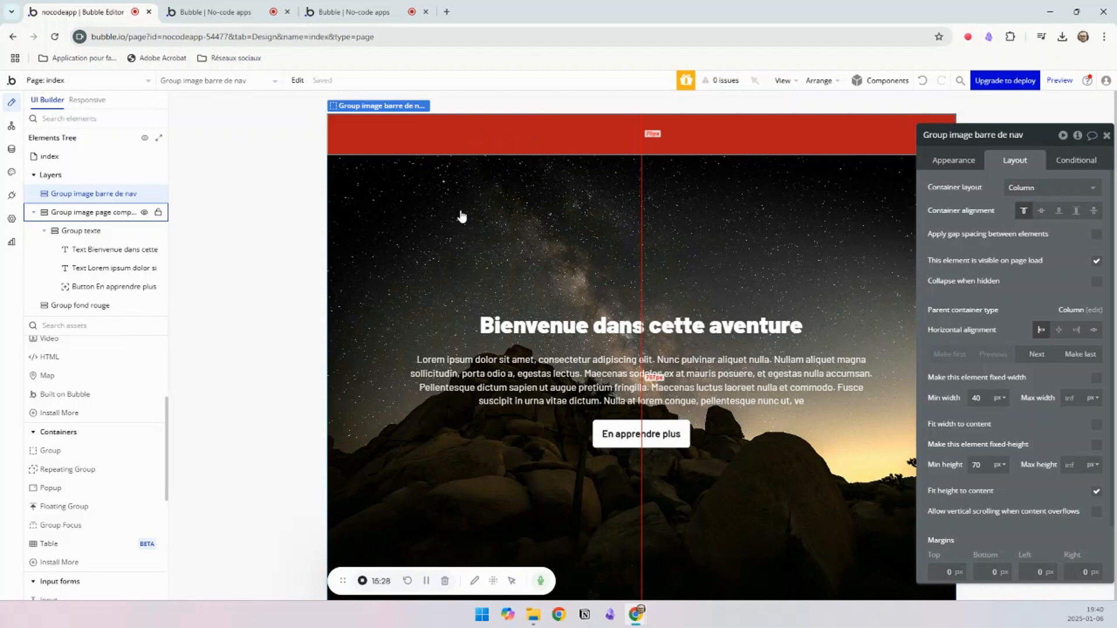
Step: Refresh the index page preview and check the taller navigation bar above the full-page image
{"action": "left_click", "coordinate": [262, 16]}
{"action": "left_click", "coordinate": [309, 93]}
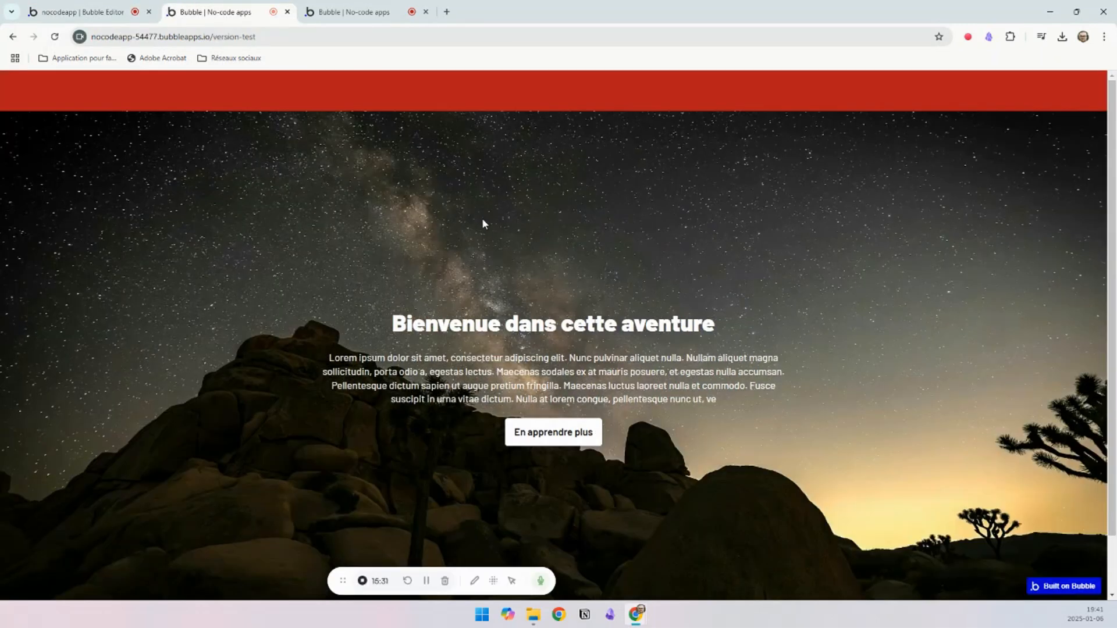
{"action": "scroll", "coordinate": [477, 207], "scroll_direction": "down", "scroll_amount": 1}
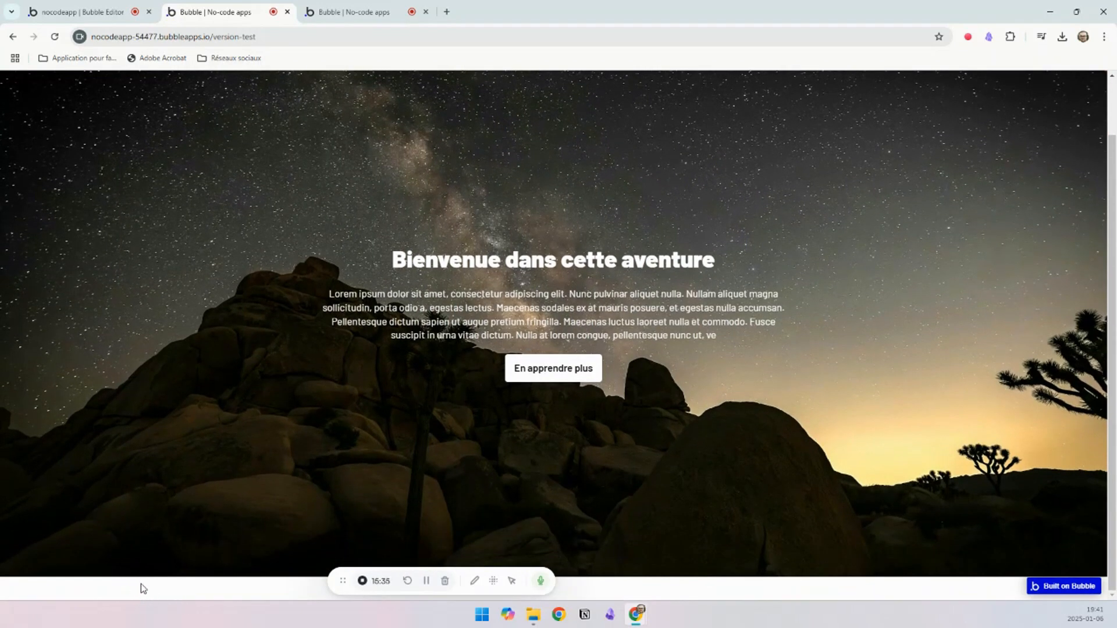
{"action": "scroll", "coordinate": [251, 216], "scroll_direction": "up", "scroll_amount": 1}
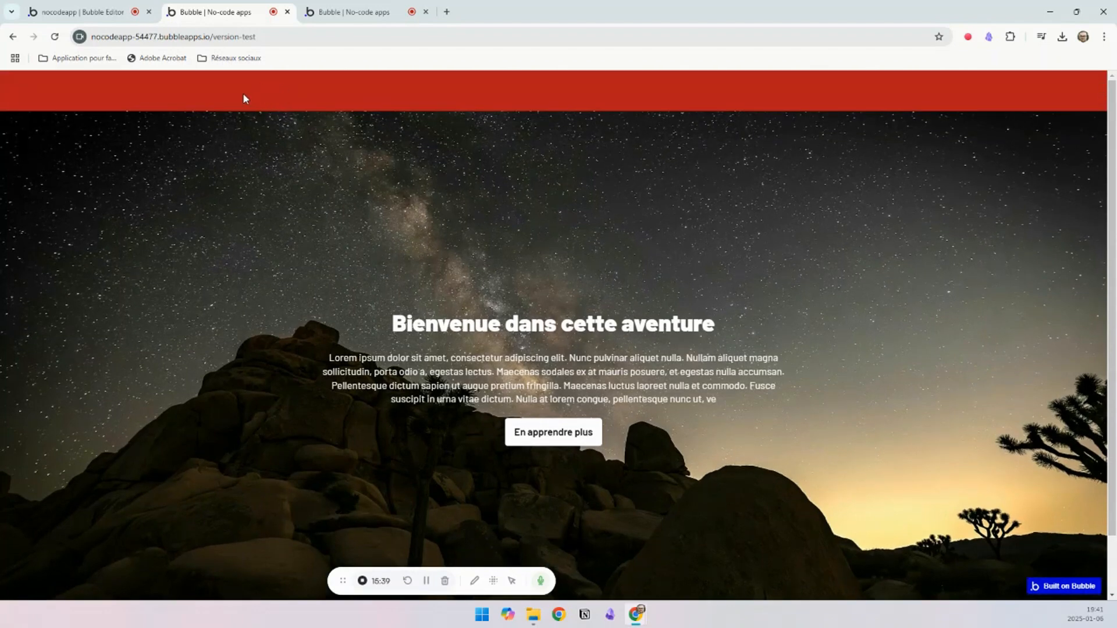
Step: Back in the editor, set the full-page image group's top margin to -70 px, and open the page preview
{"action": "left_click", "coordinate": [112, 17]}
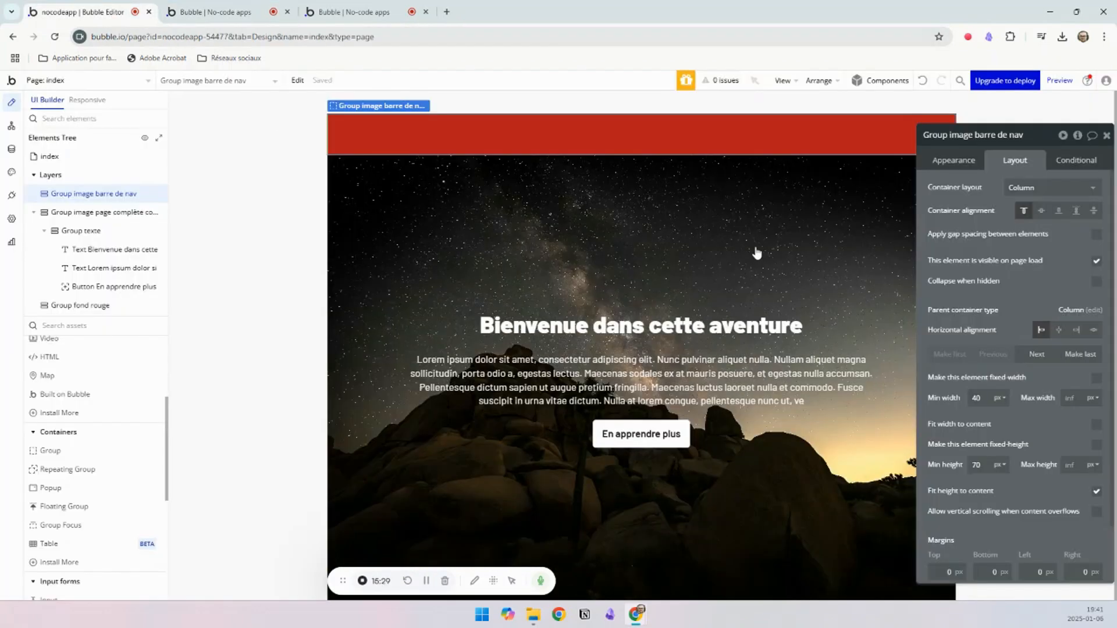
{"action": "left_click", "coordinate": [582, 192]}
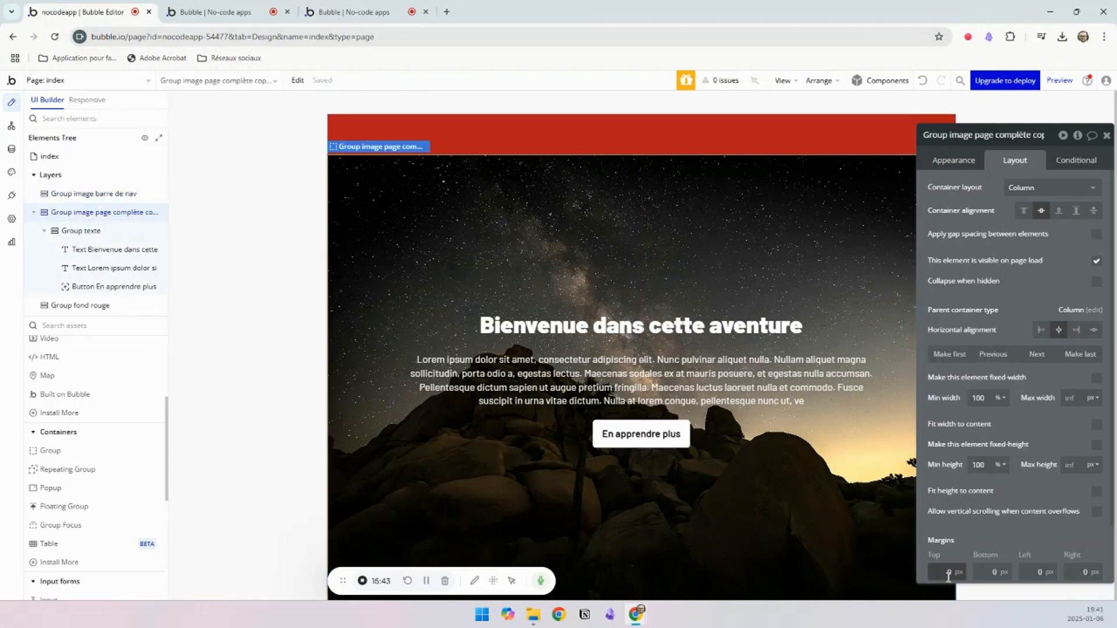
{"action": "scroll", "coordinate": [957, 574], "scroll_direction": "down", "scroll_amount": 1}
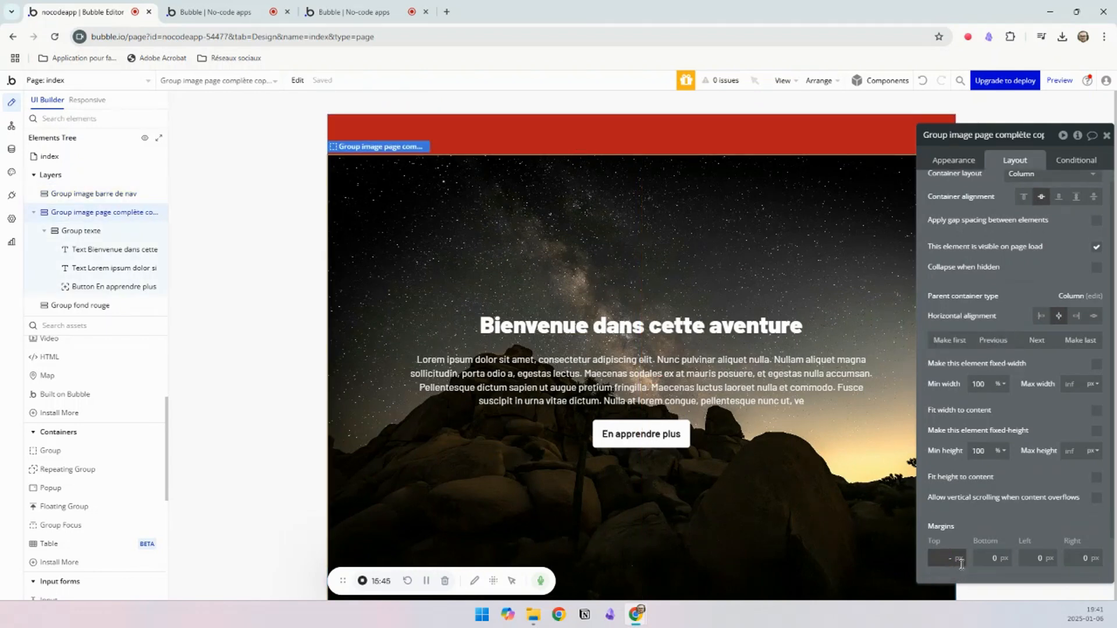
{"action": "left_click", "coordinate": [975, 523]}
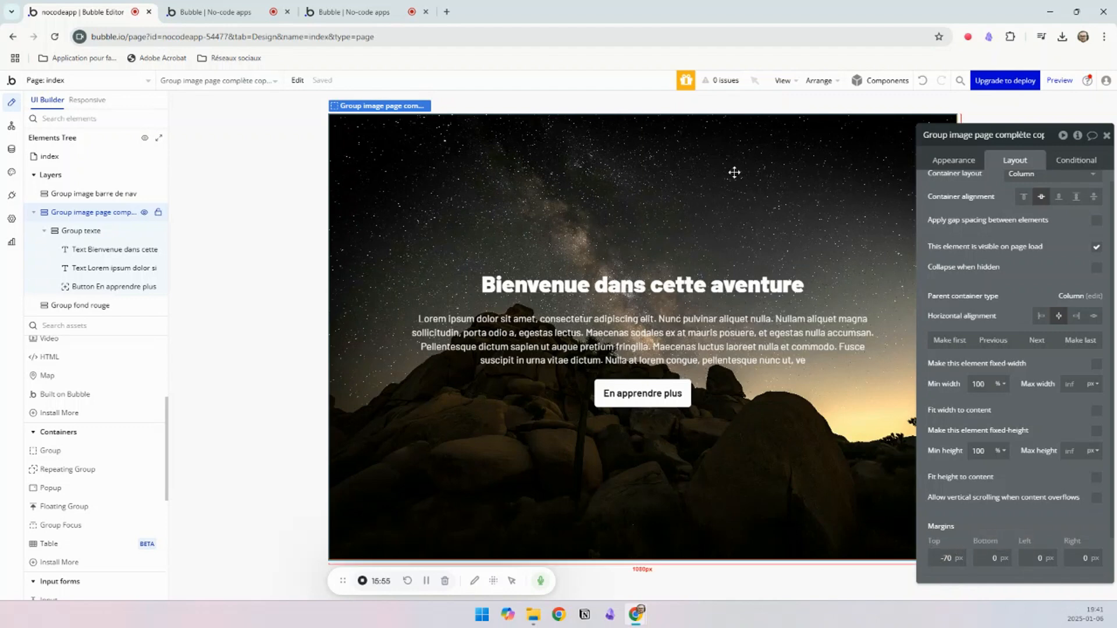
{"action": "left_click", "coordinate": [213, 12]}
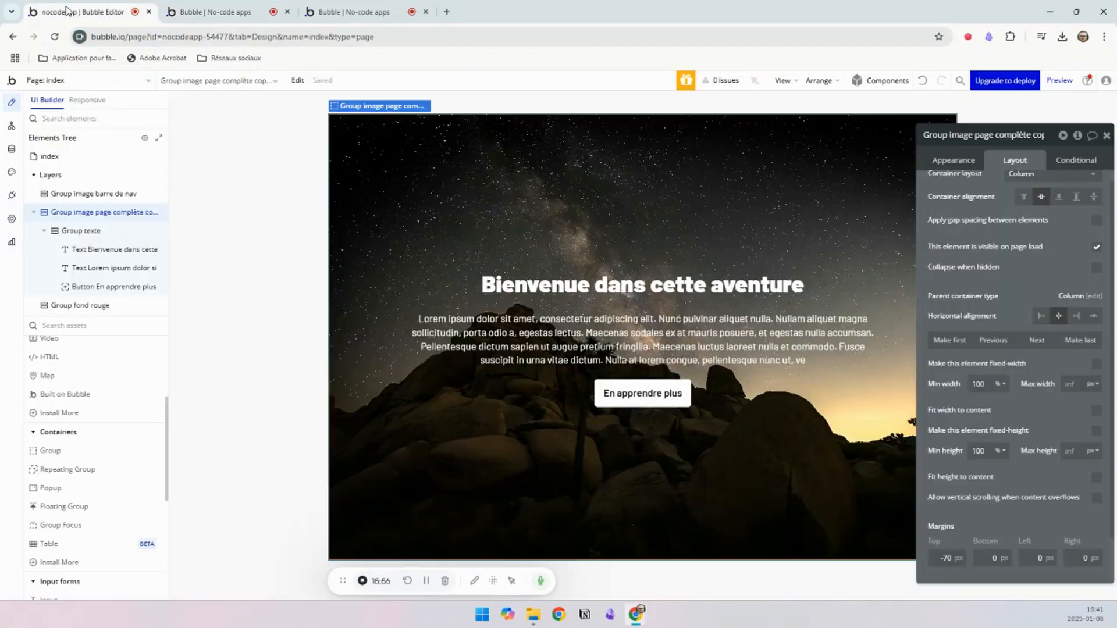
Step: Back in the editor, replace the red navigation bar group's element type with Floating Group
{"action": "left_click", "coordinate": [63, 7]}
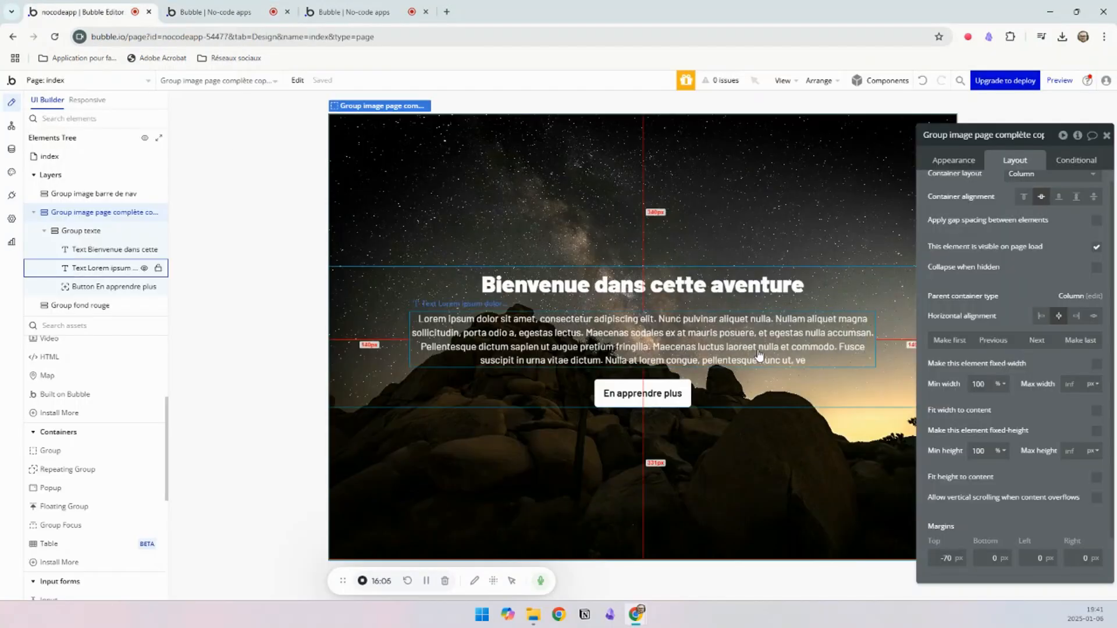
{"action": "left_click", "coordinate": [65, 198]}
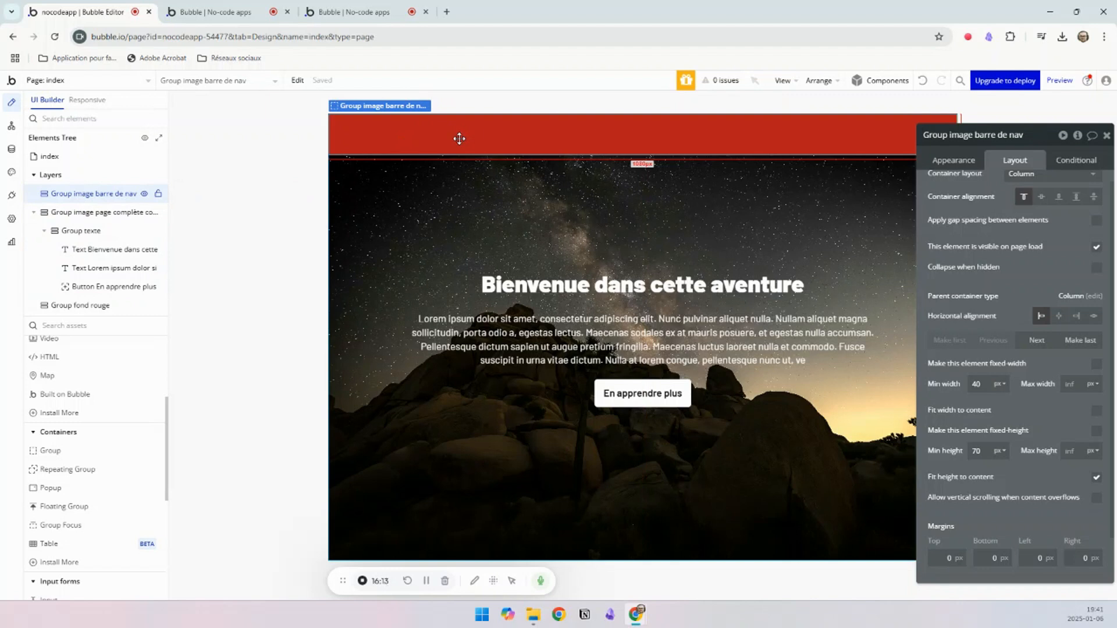
{"action": "right_click", "coordinate": [459, 140]}
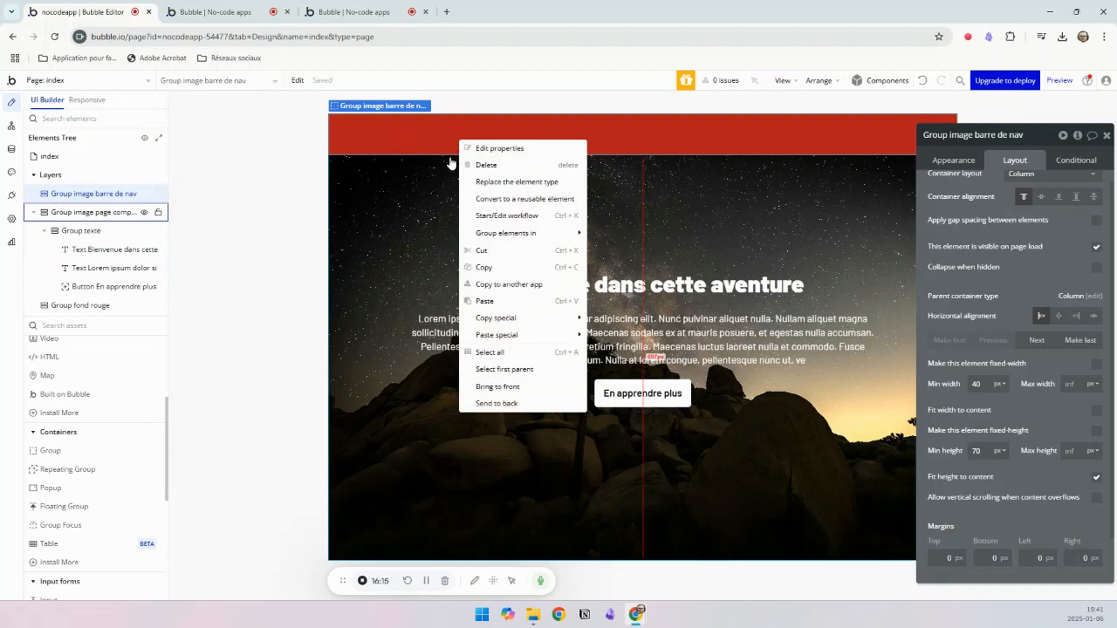
{"action": "left_click", "coordinate": [509, 182]}
{"action": "left_click", "coordinate": [557, 208]}
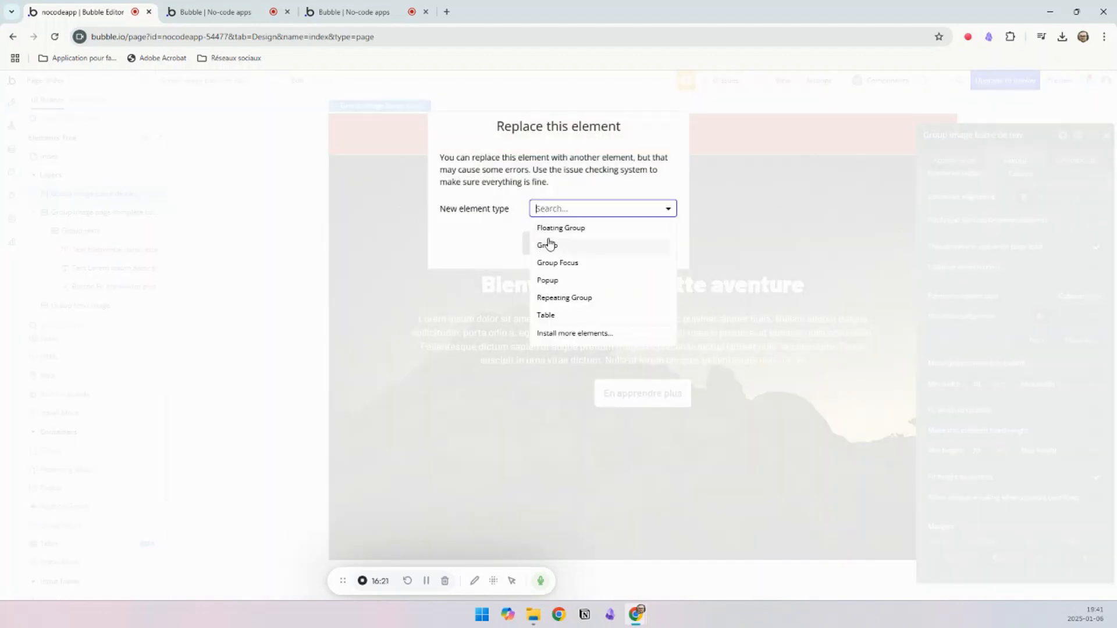
{"action": "left_click", "coordinate": [557, 230]}
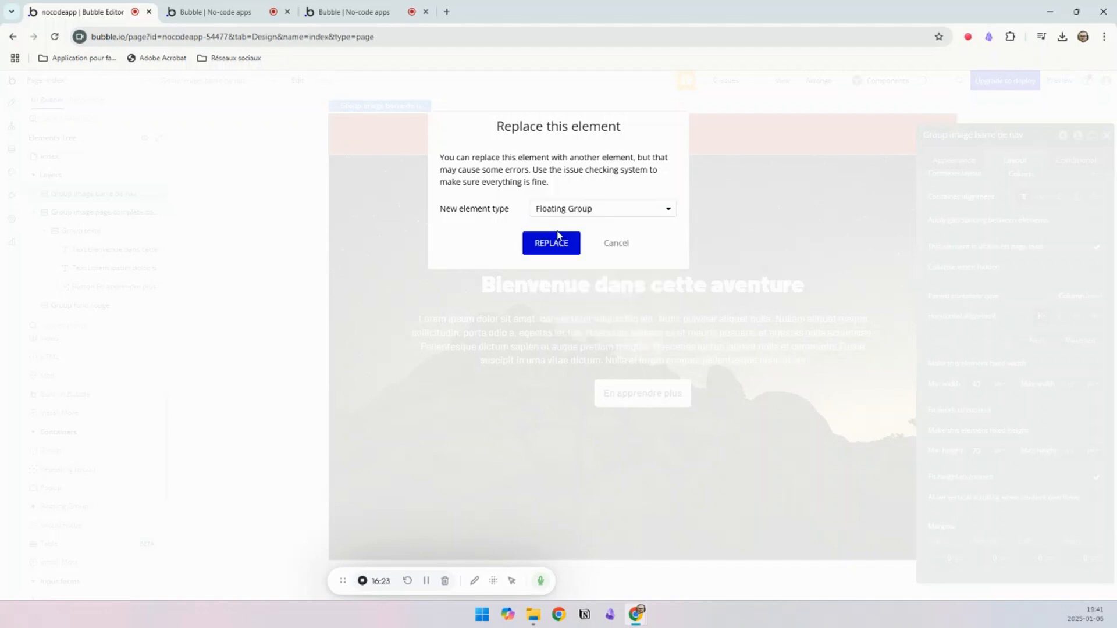
{"action": "left_click", "coordinate": [547, 247]}
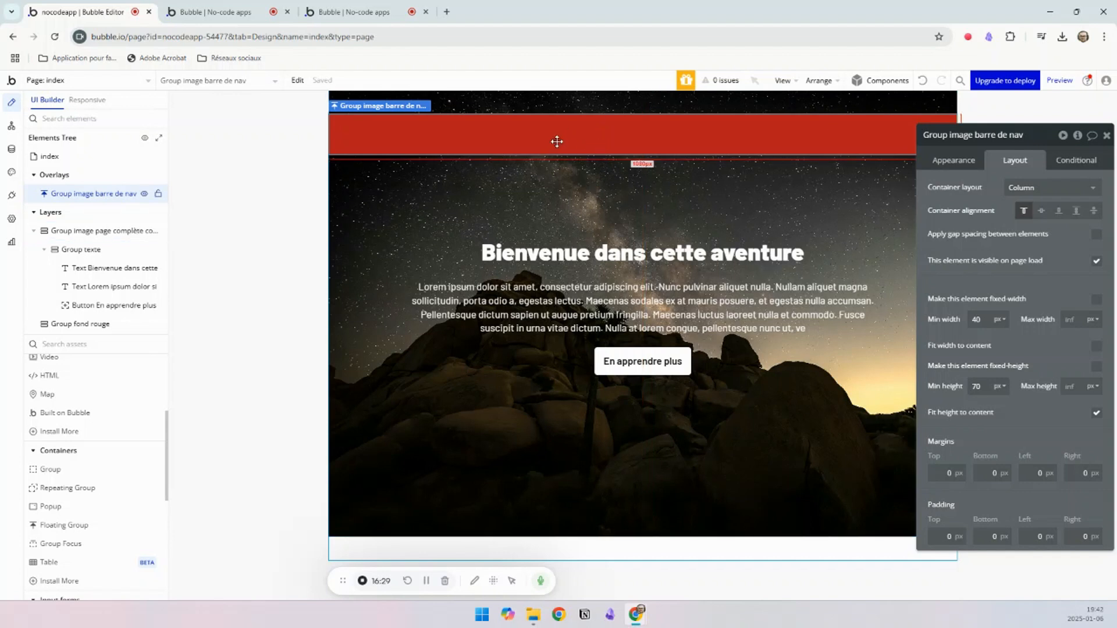
Step: Set the full-page image group's top margin to 0 px
{"action": "left_click", "coordinate": [551, 179]}
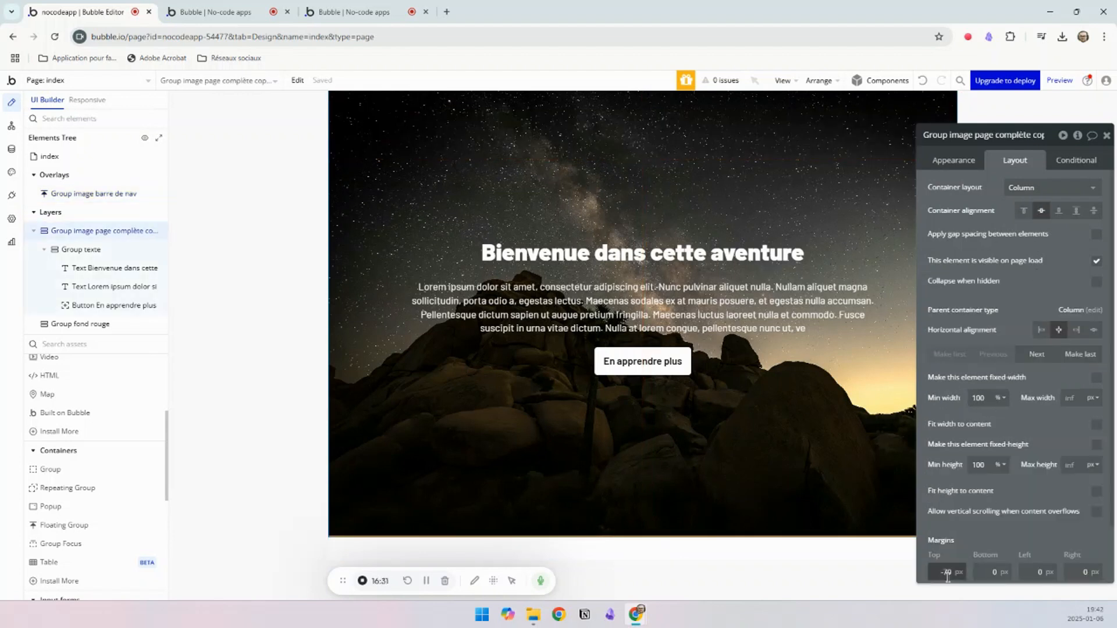
{"action": "left_click", "coordinate": [984, 531]}
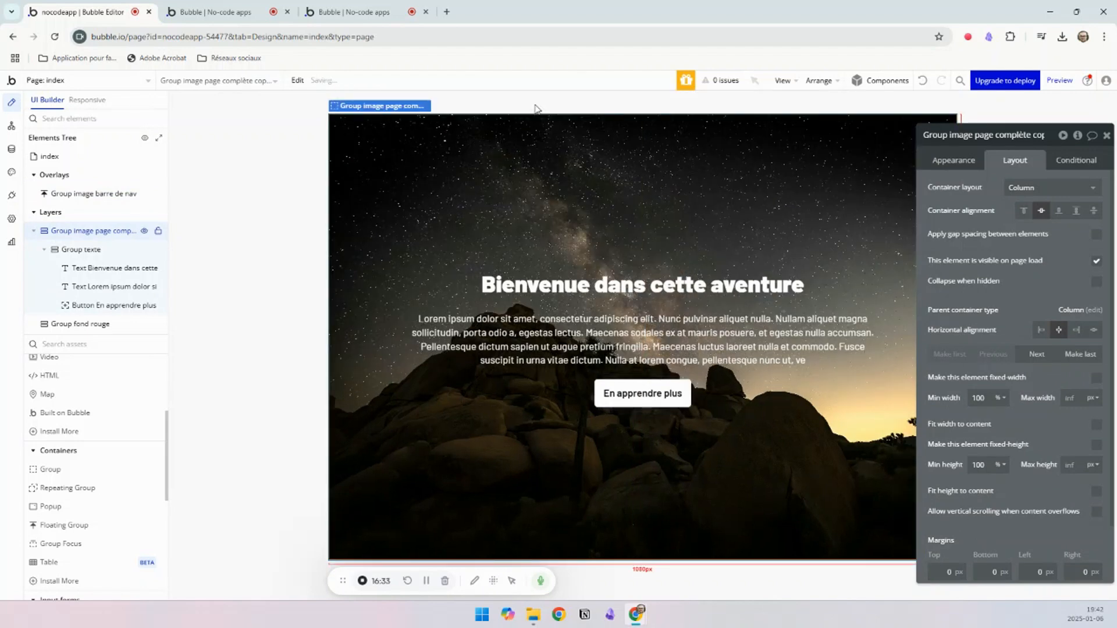
Step: Open the choices for what the navigation bar floating group floats relative to vertically
{"action": "left_click", "coordinate": [85, 197]}
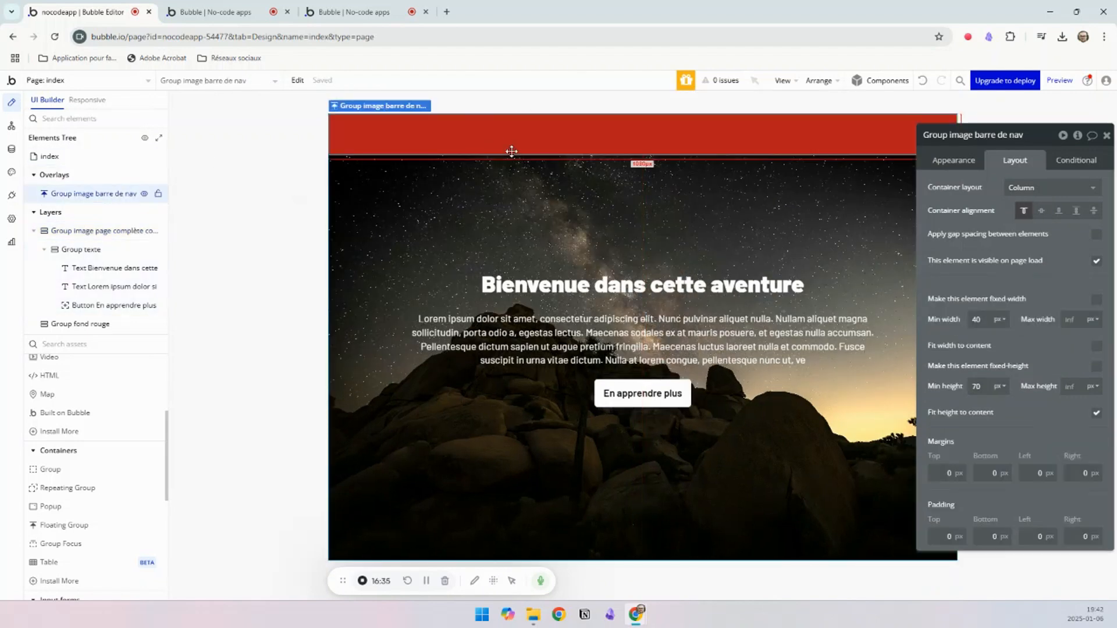
{"action": "left_click", "coordinate": [969, 163]}
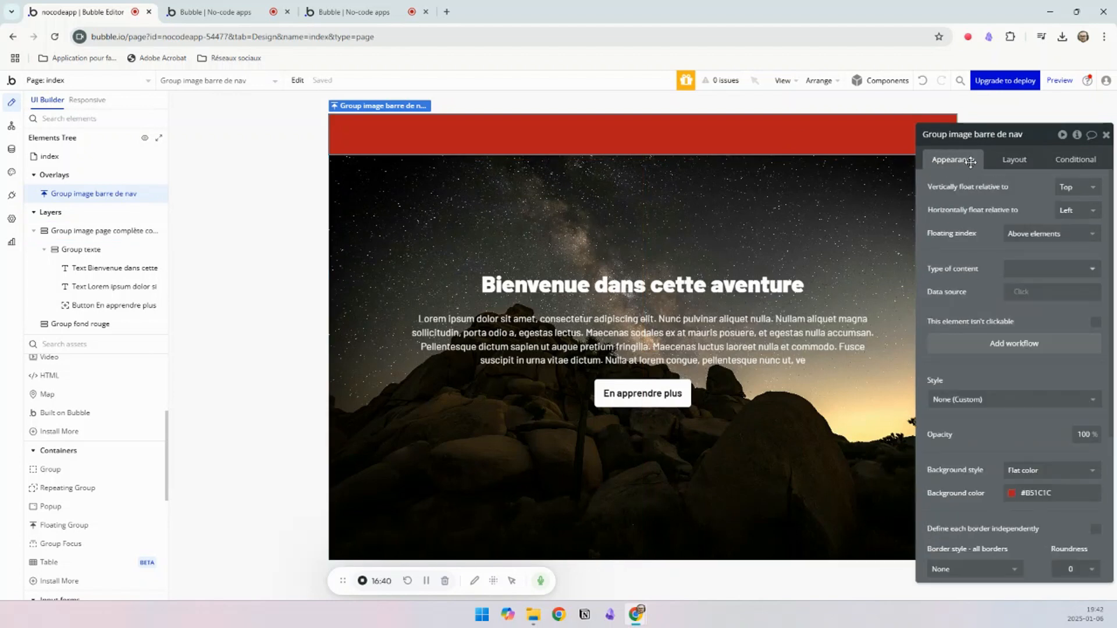
{"action": "left_click", "coordinate": [1067, 190]}
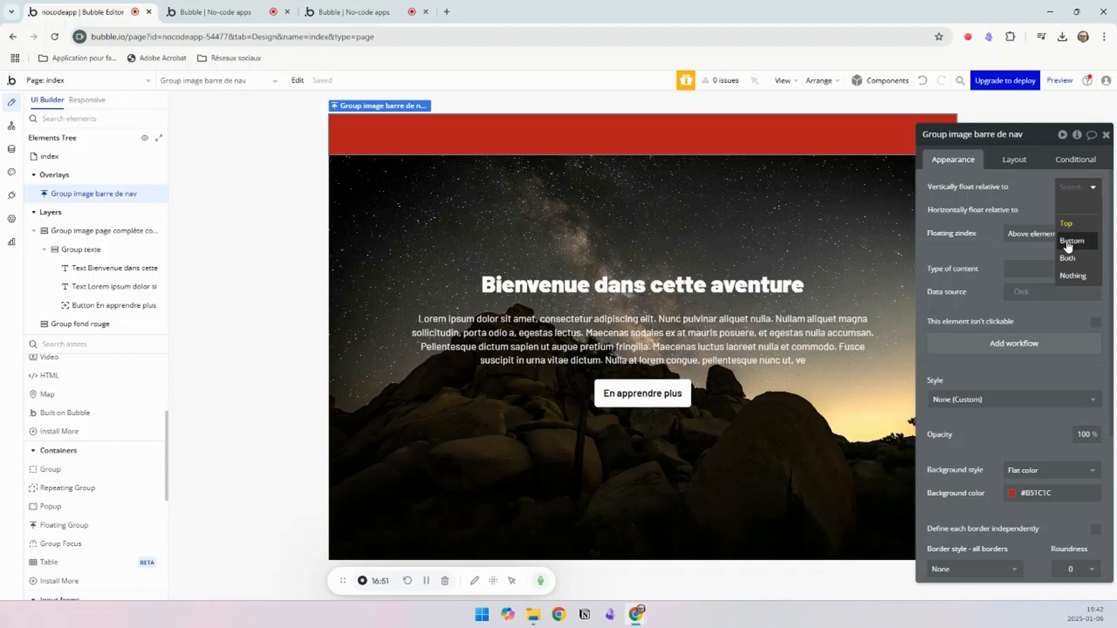
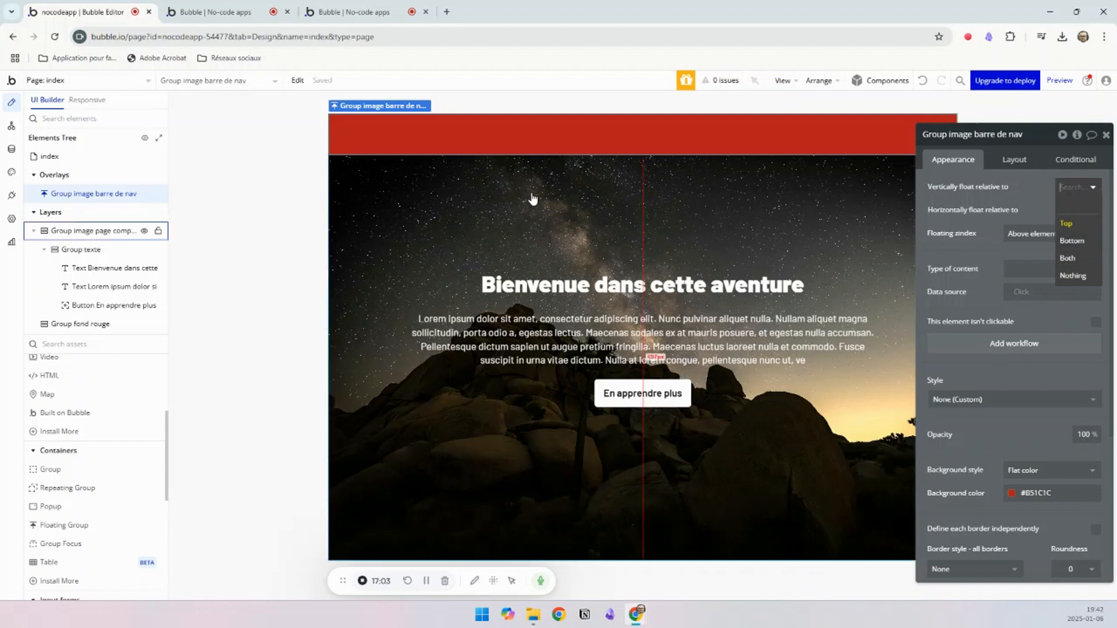
Step: Float the navigation bar group vertically relative to the top and check its choices for horizontal floating
{"action": "left_click", "coordinate": [1067, 223]}
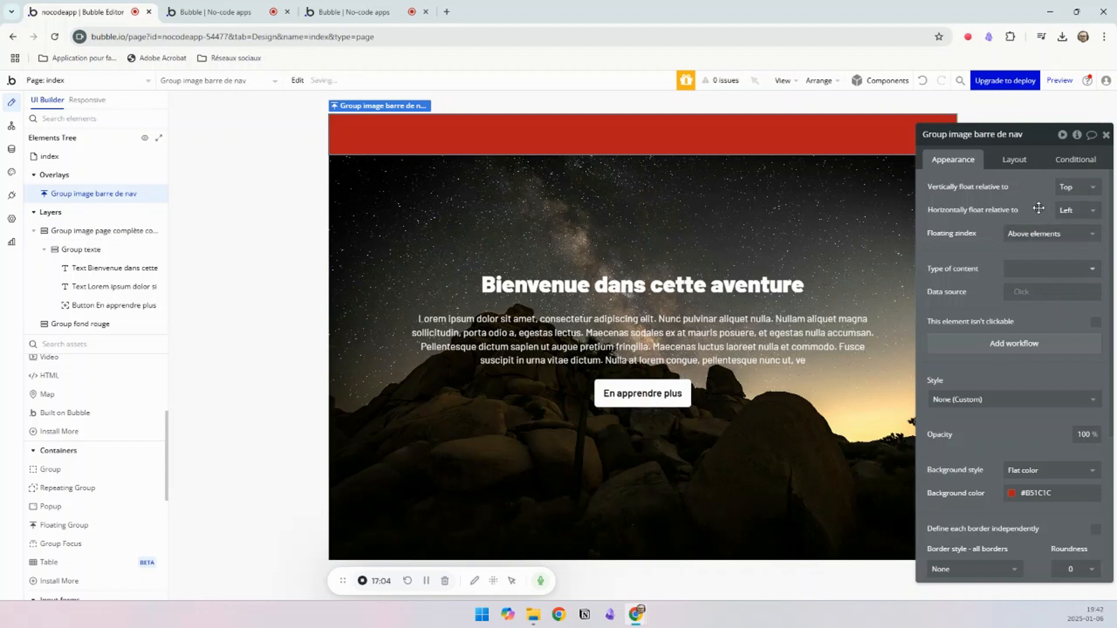
{"action": "left_click", "coordinate": [1076, 210]}
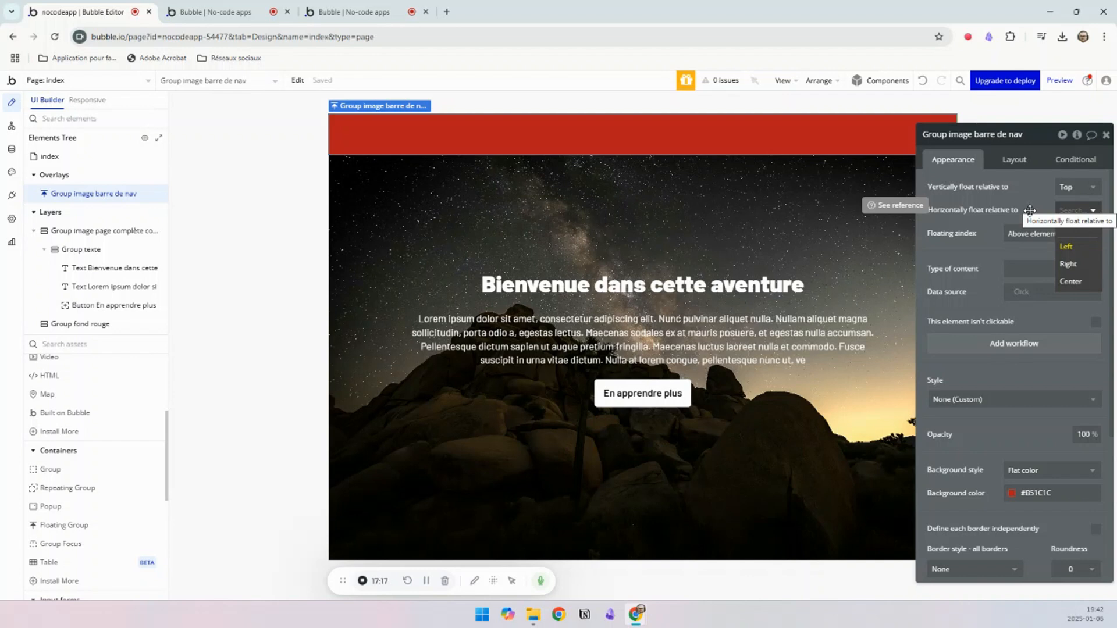
{"action": "left_click", "coordinate": [820, 212]}
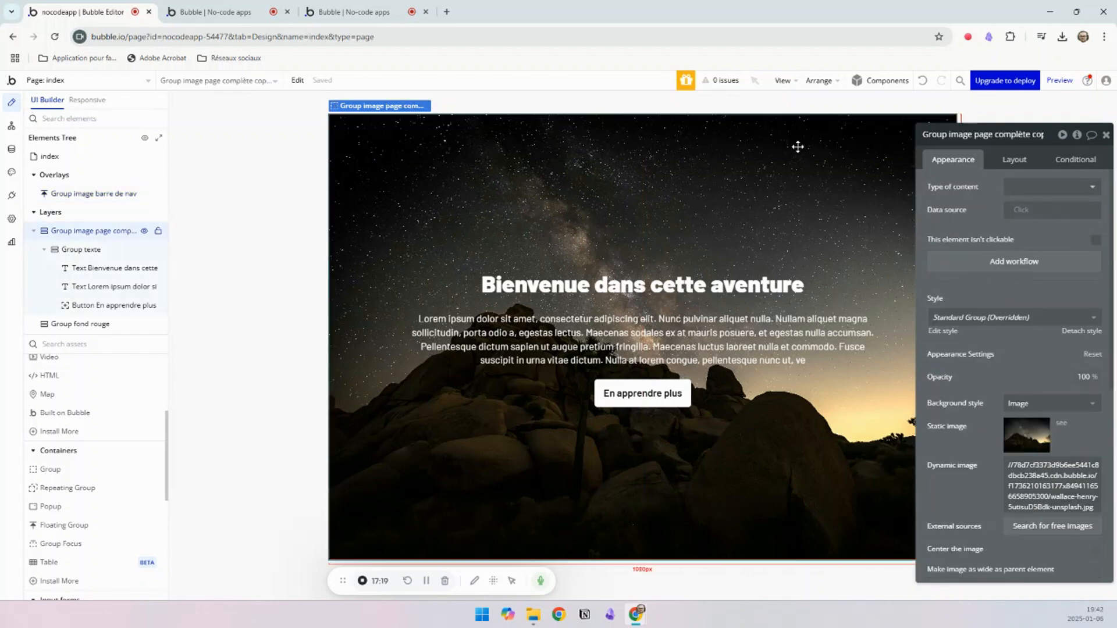
Step: Set the navigation bar floating group's background color to black #000000 with 70% opacity
{"action": "left_click", "coordinate": [77, 194]}
{"action": "left_click", "coordinate": [1035, 498]}
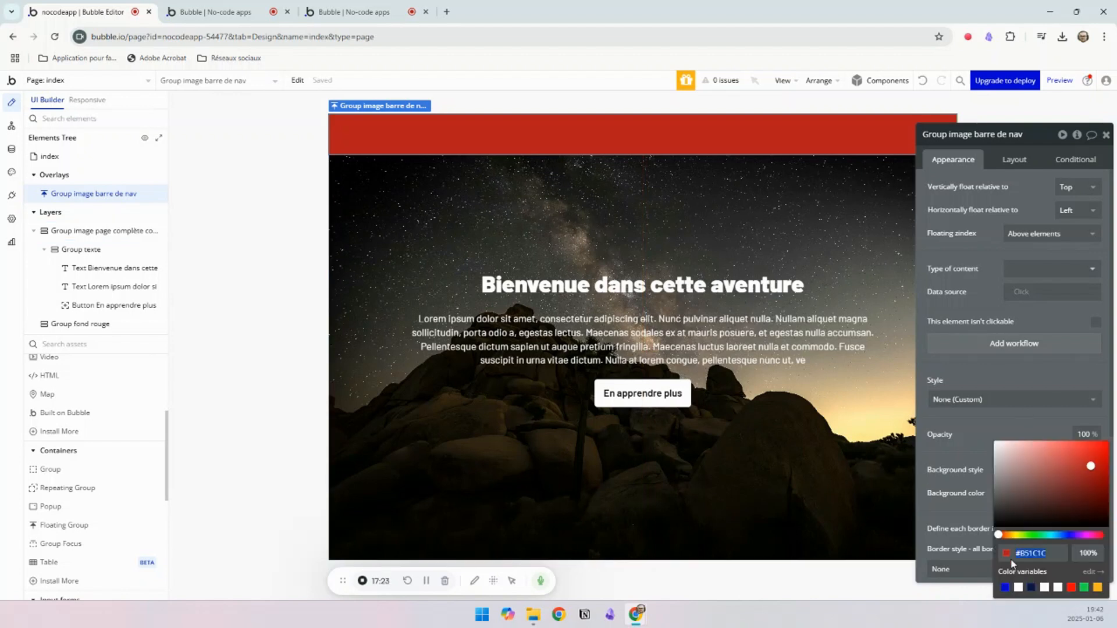
{"action": "left_click", "coordinate": [994, 526]}
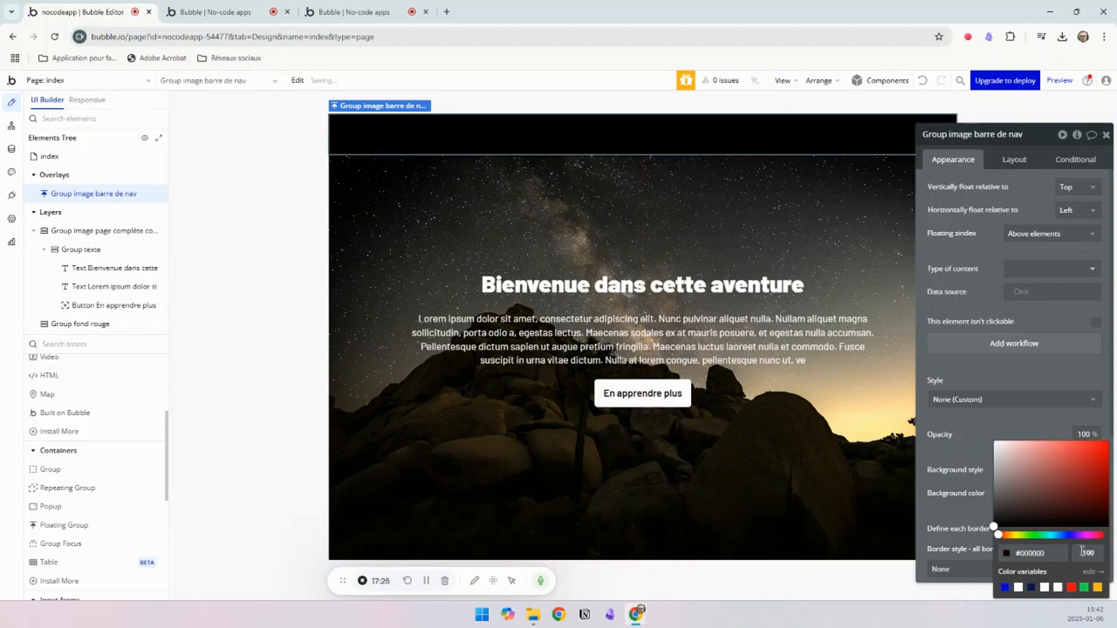
{"action": "left_click_drag", "start_coordinate": [1082, 551], "coordinate": [1104, 551]}
{"action": "type", "text": "70"}
{"action": "left_click", "coordinate": [579, 136]}
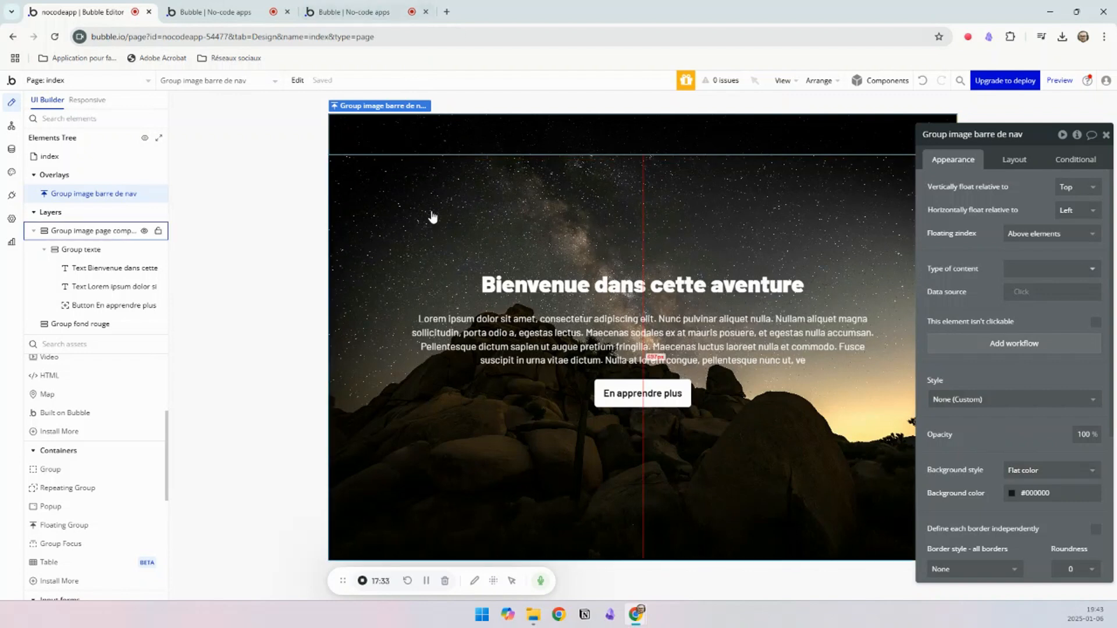
Step: Duplicate the full-page image group with its content directly below the original to make the page scrollable
{"action": "left_click", "coordinate": [395, 249]}
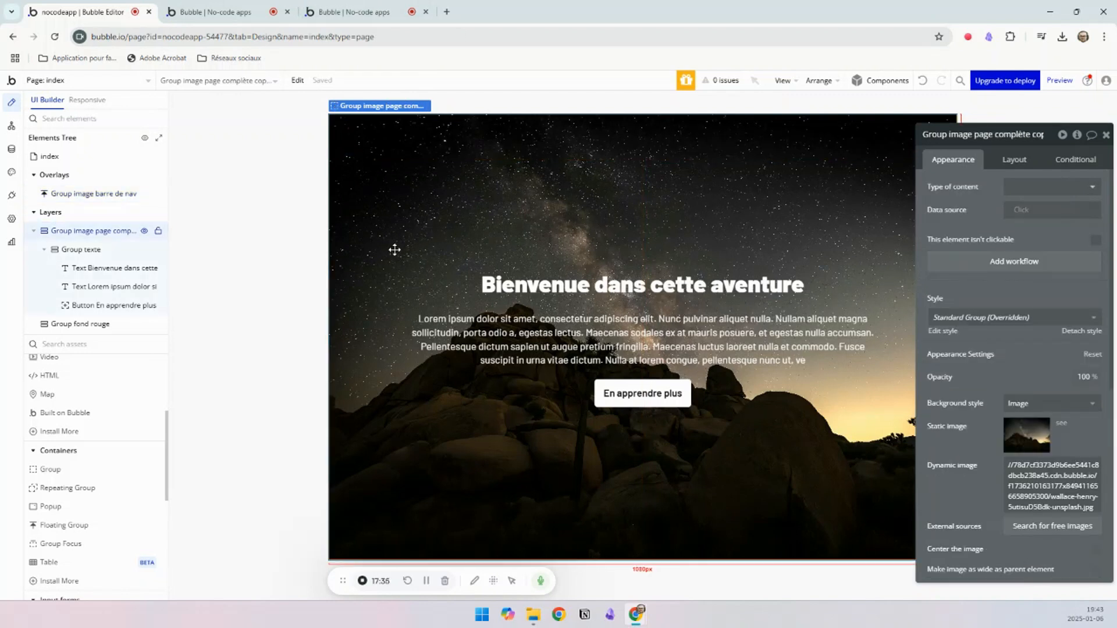
{"action": "left_click_drag", "start_coordinate": [396, 249], "coordinate": [494, 292]}
{"action": "scroll", "coordinate": [494, 292], "scroll_direction": "up", "scroll_amount": 7}
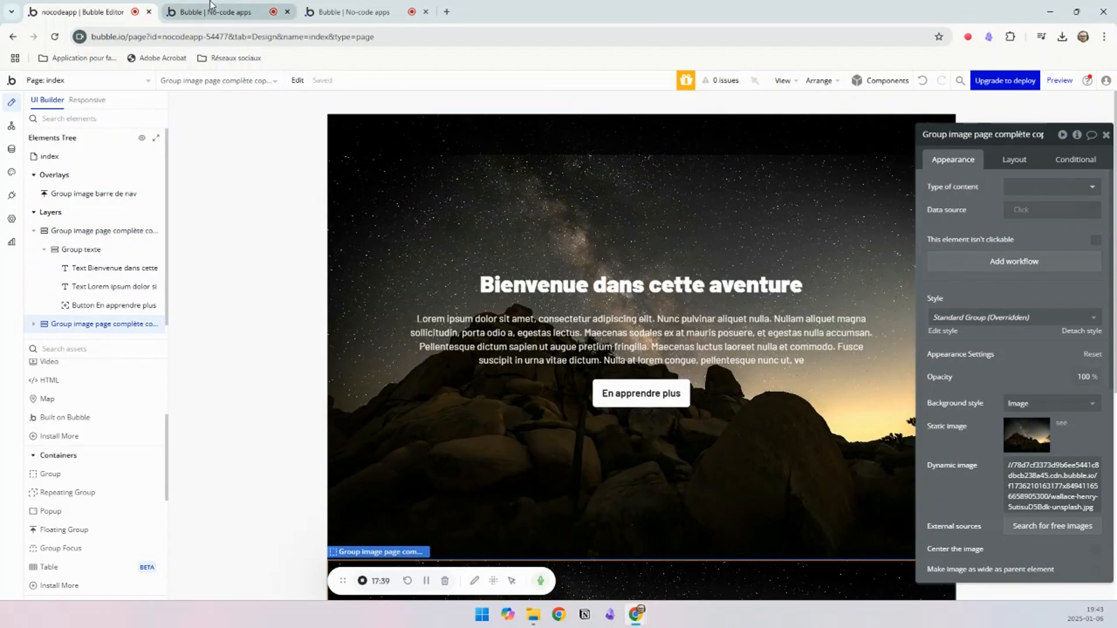
Step: Switch to the page preview and scroll through it to examine how the navigation bar floats over the content
{"action": "left_click", "coordinate": [214, 10]}
{"action": "left_click", "coordinate": [300, 86]}
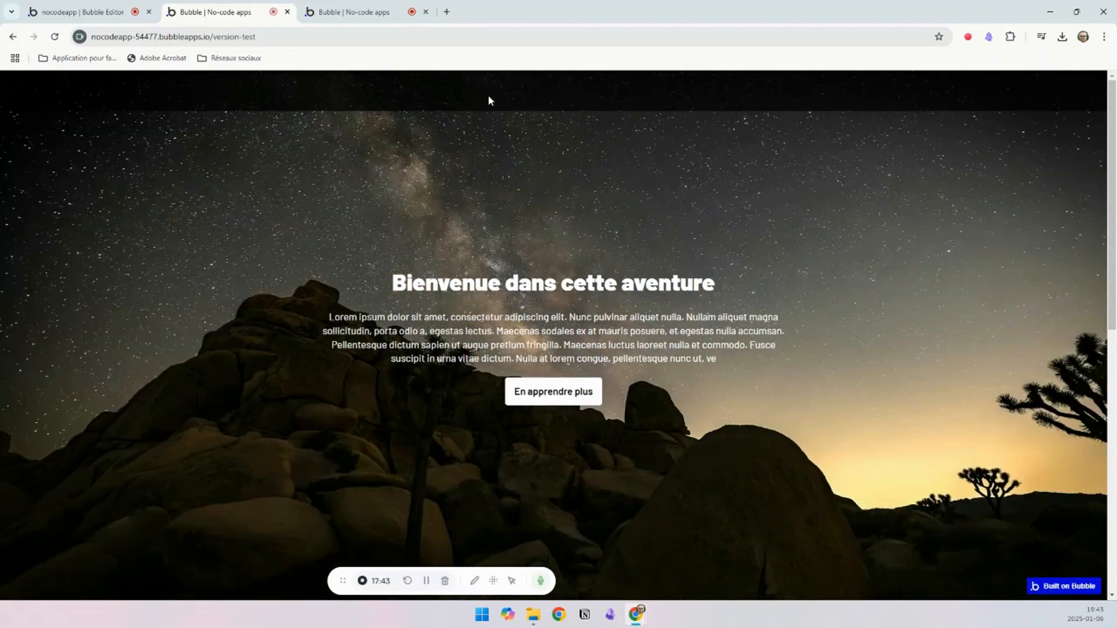
{"action": "scroll", "coordinate": [544, 189], "scroll_direction": "down", "scroll_amount": 6}
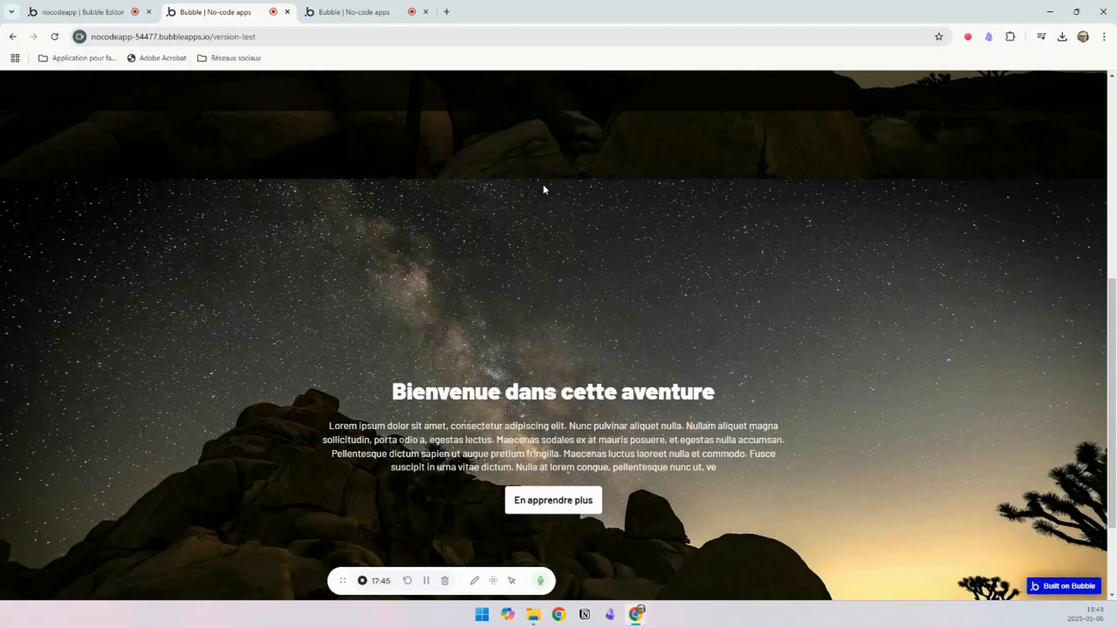
{"action": "scroll", "coordinate": [544, 189], "scroll_direction": "down", "scroll_amount": 2}
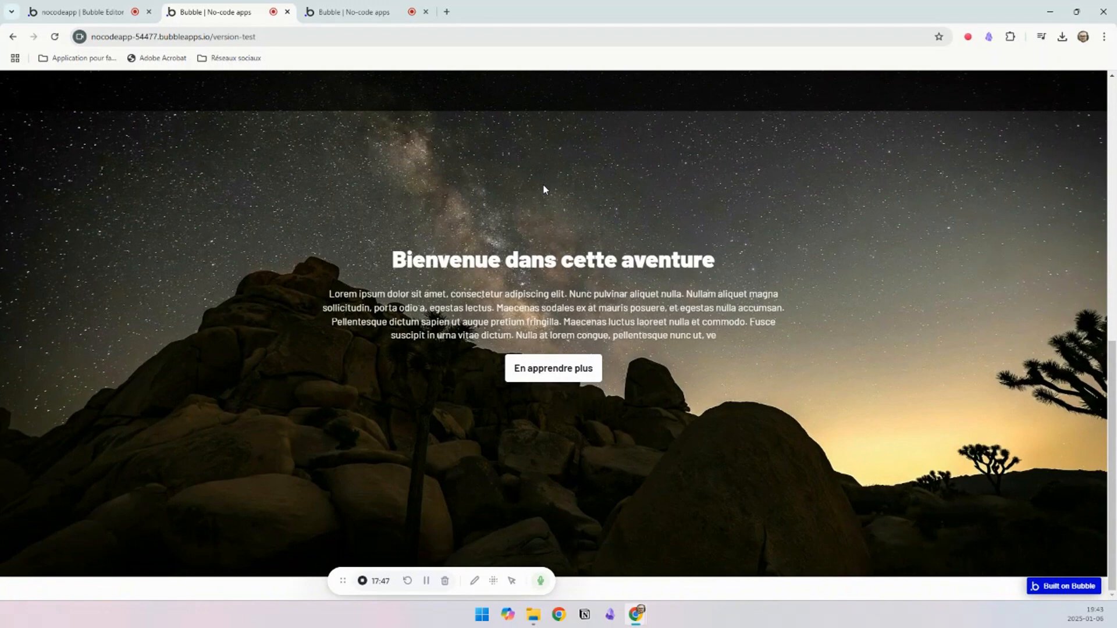
{"action": "scroll", "coordinate": [543, 184], "scroll_direction": "up", "scroll_amount": 8}
Step: Examine the logo and menu links in the navigation bar of the mise_en_page example page, comparing with the editor's navigation bar
{"action": "left_click", "coordinate": [156, 11]}
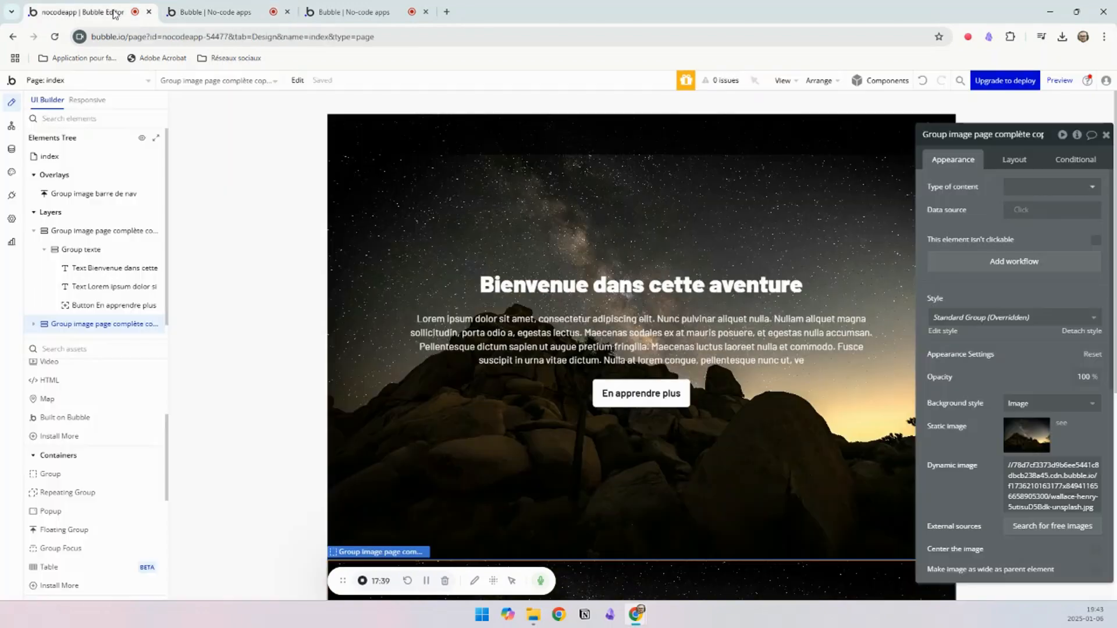
{"action": "left_click", "coordinate": [349, 12]}
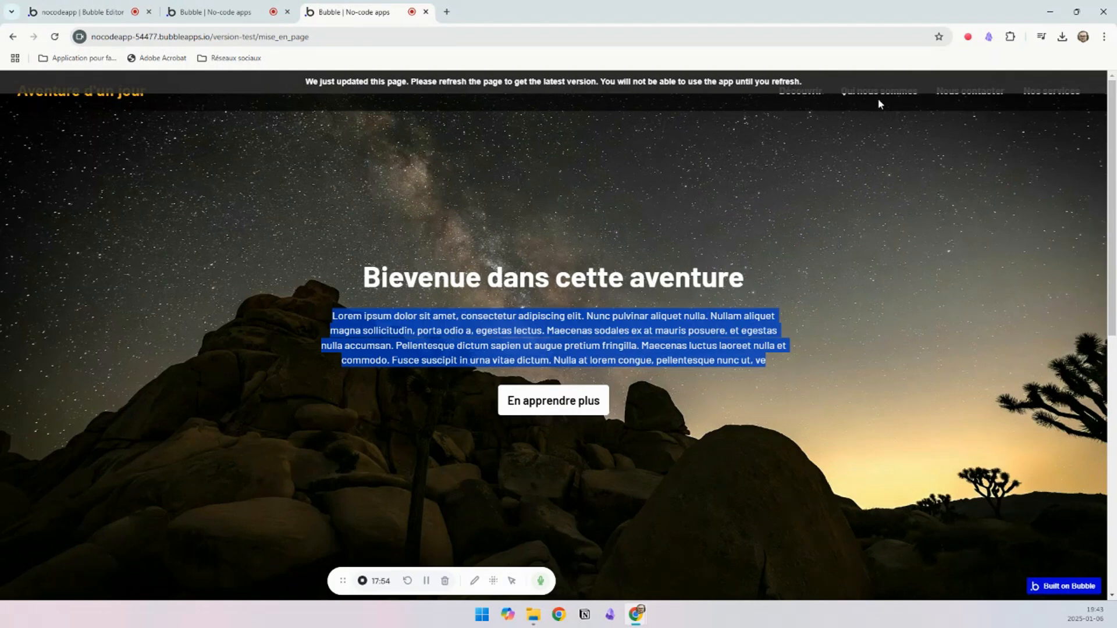
{"action": "left_click", "coordinate": [782, 92]}
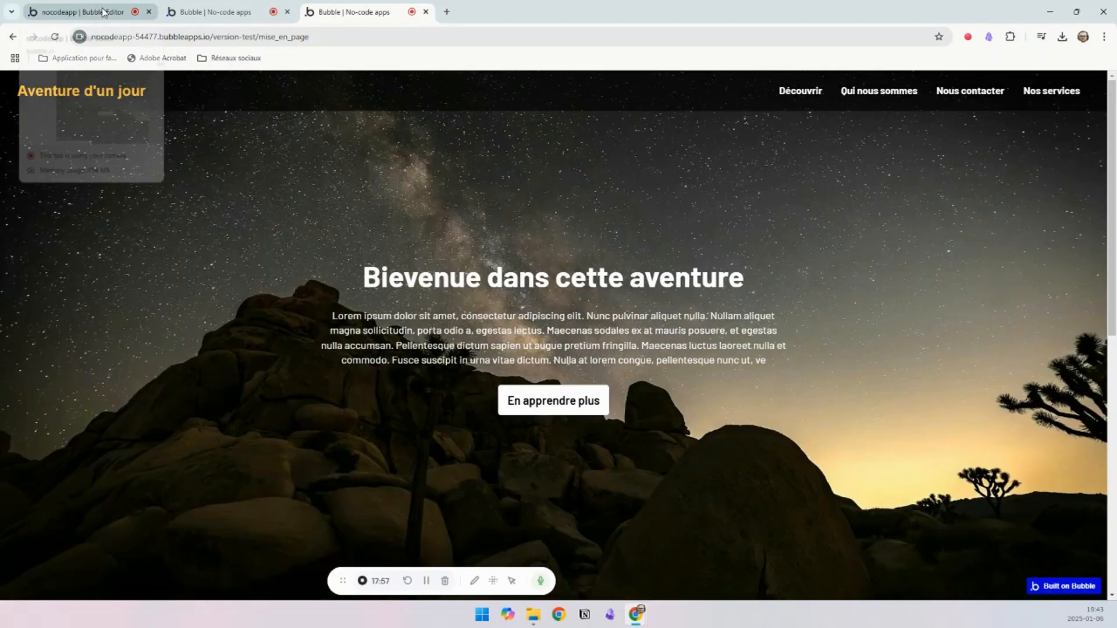
{"action": "left_click", "coordinate": [105, 12]}
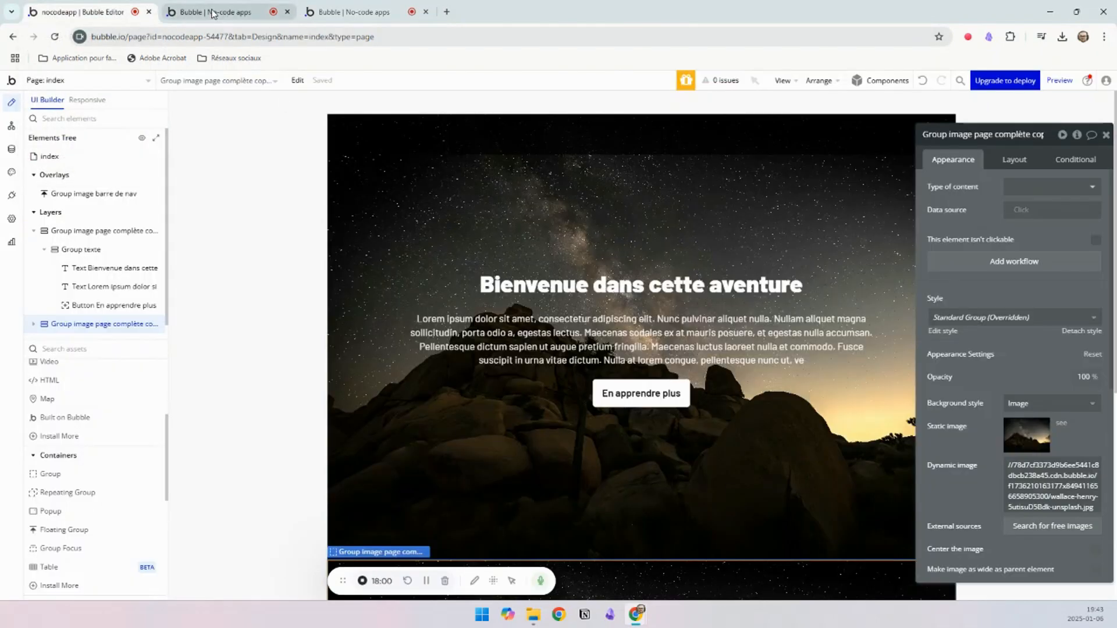
{"action": "left_click", "coordinate": [499, 144]}
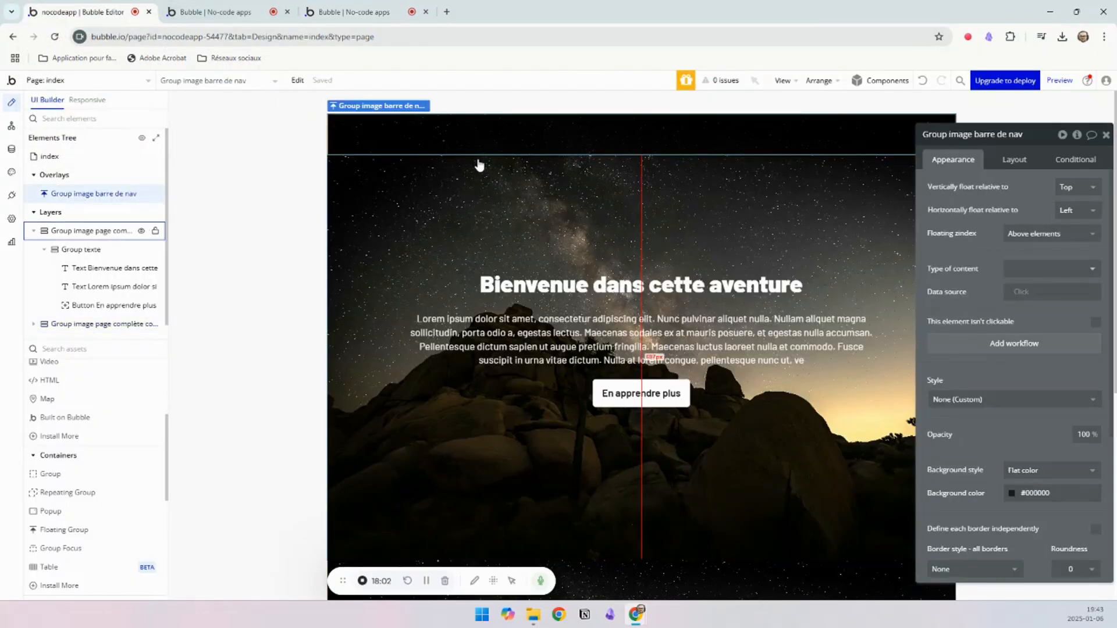
{"action": "left_click", "coordinate": [337, 17]}
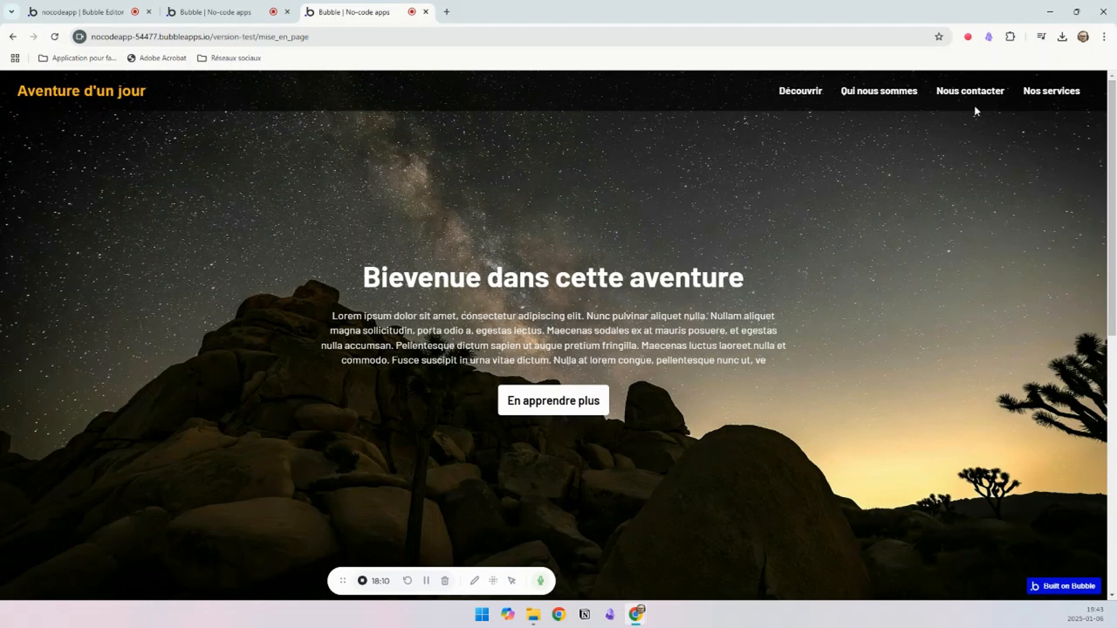
Step: Back in the editor, add a group inside the navigation bar floating group and name it Group logo
{"action": "left_click", "coordinate": [96, 11]}
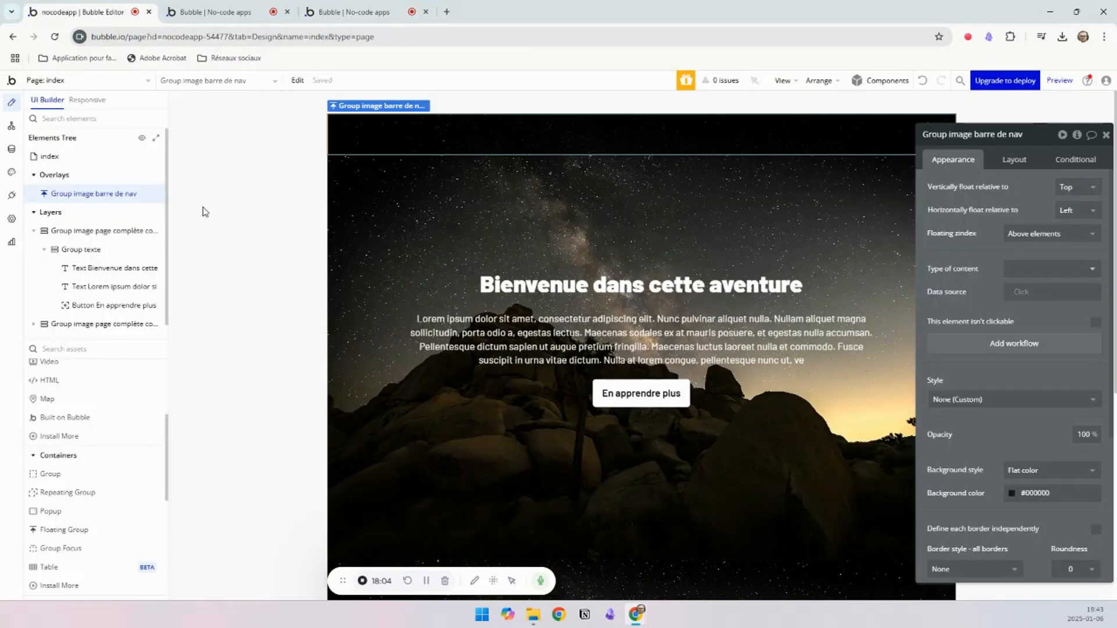
{"action": "left_click", "coordinate": [58, 474]}
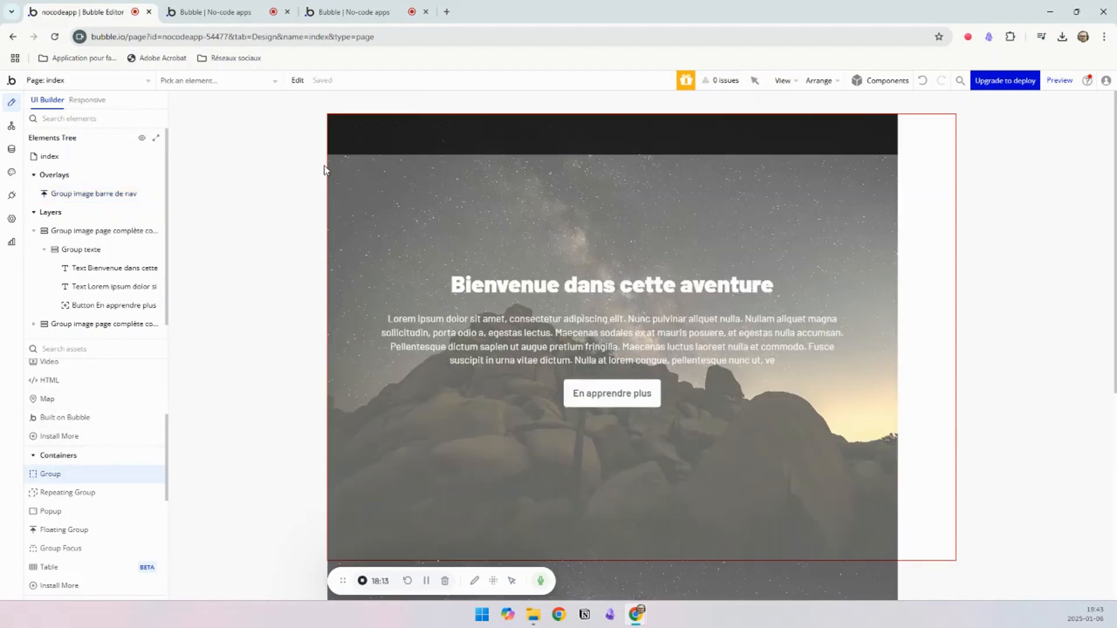
{"action": "left_click", "coordinate": [342, 130]}
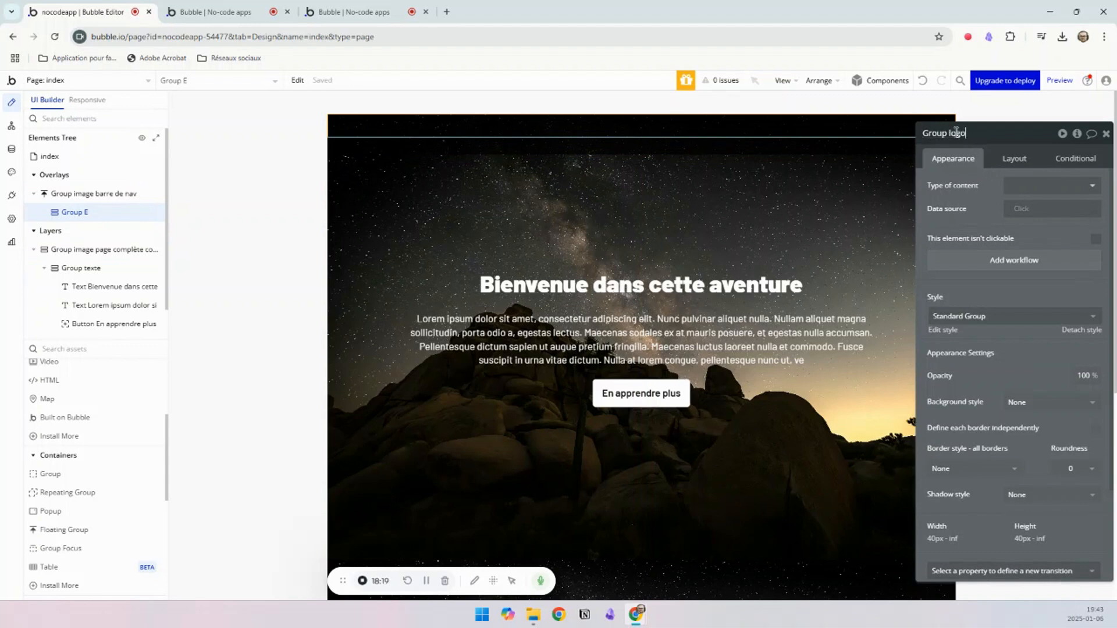
{"action": "key", "text": "Return"}
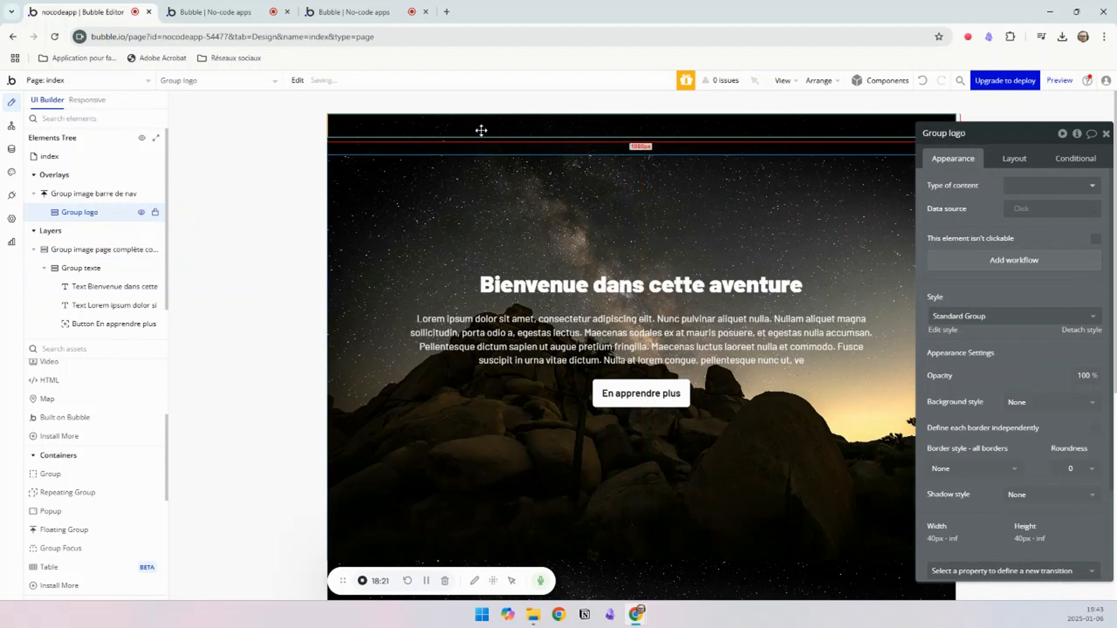
Step: Duplicate Group logo inside the navigation bar and name the copy Group navigation
{"action": "key", "text": "ctrl+c"}
{"action": "key", "text": "ctrl+v"}
{"action": "left_click", "coordinate": [996, 133]}
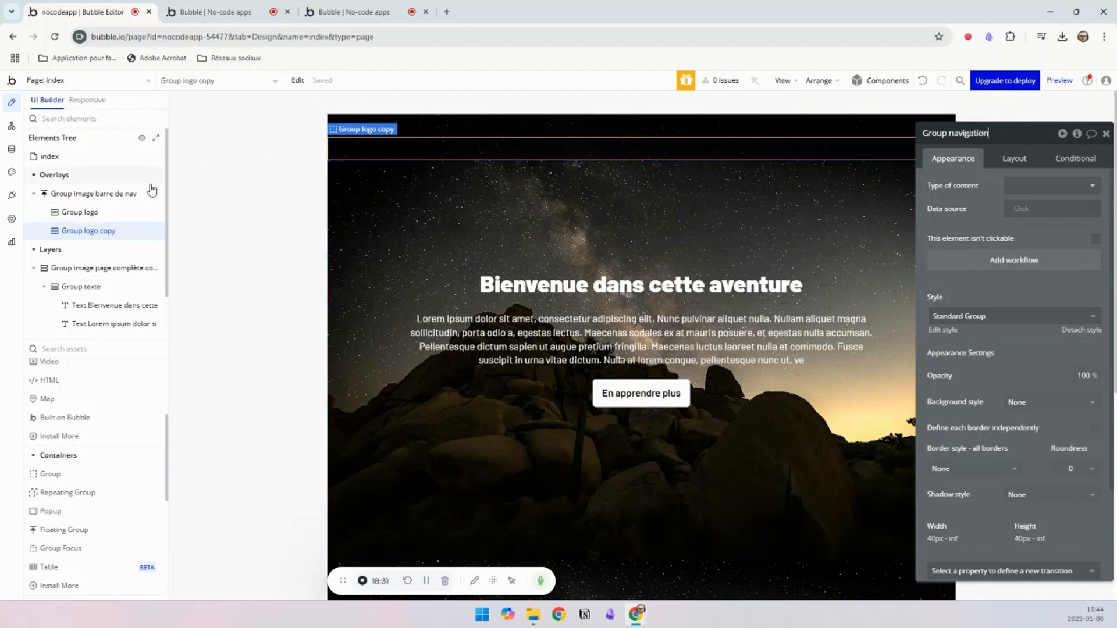
Step: Set the navigation bar floating group's container layout to Row
{"action": "left_click", "coordinate": [87, 194]}
{"action": "left_click", "coordinate": [1006, 161]}
{"action": "left_click", "coordinate": [1033, 187]}
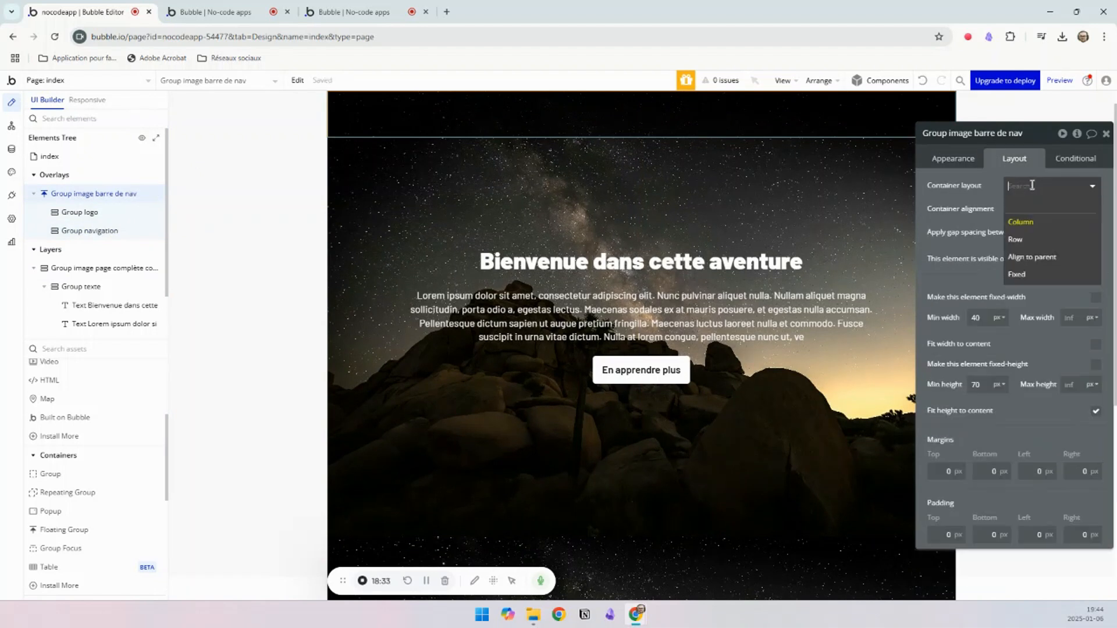
{"action": "left_click", "coordinate": [1022, 244]}
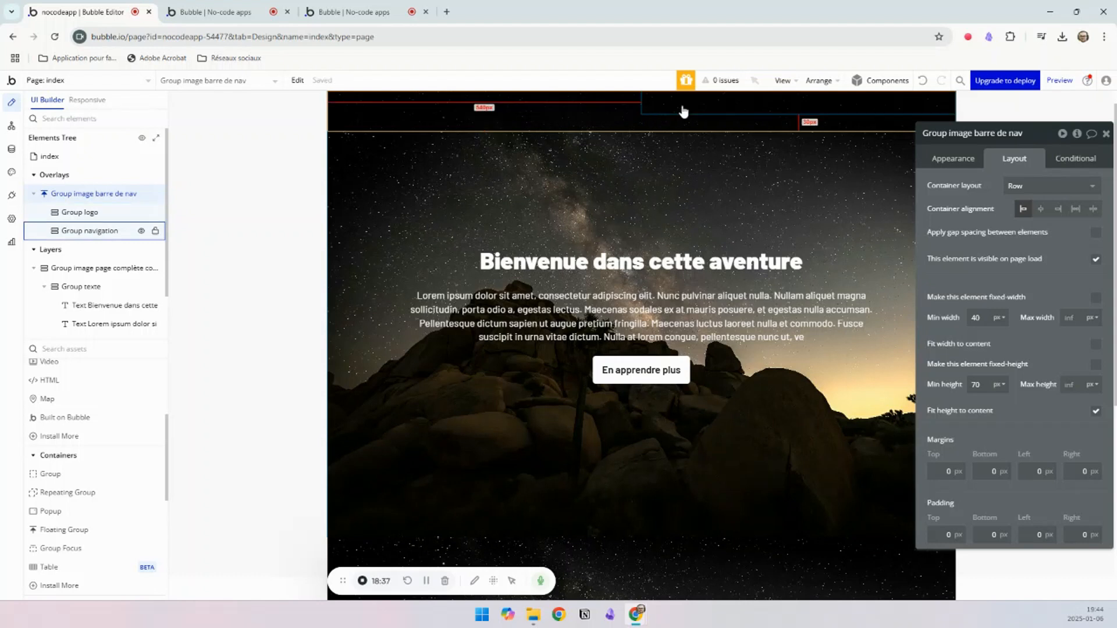
Step: Center both Group logo and Group navigation vertically within the navigation bar
{"action": "left_click", "coordinate": [580, 111]}
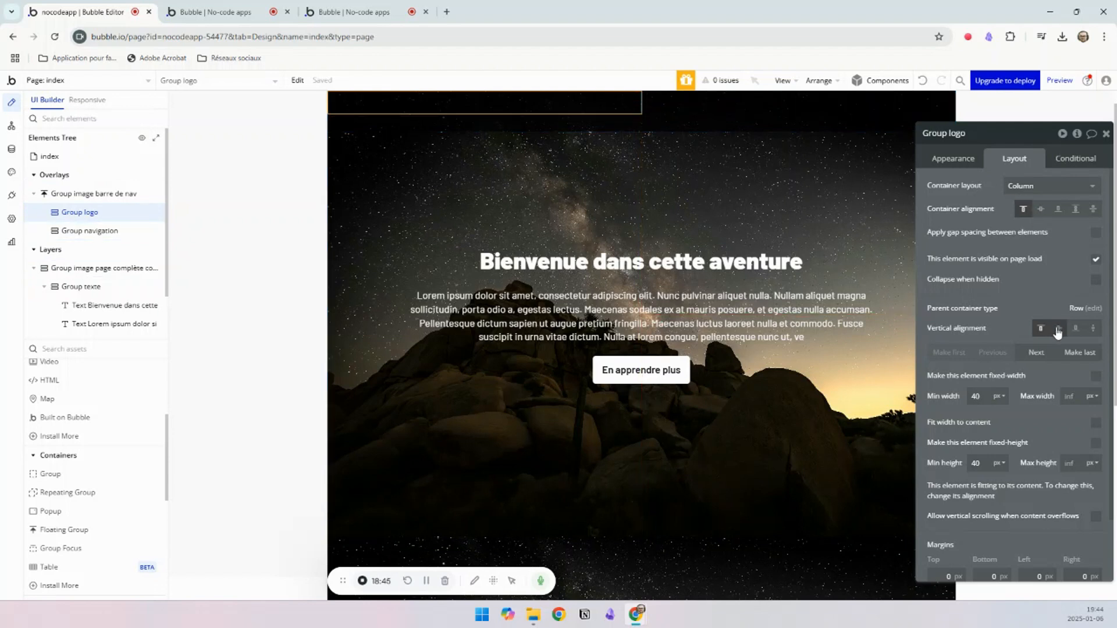
{"action": "left_click", "coordinate": [700, 104]}
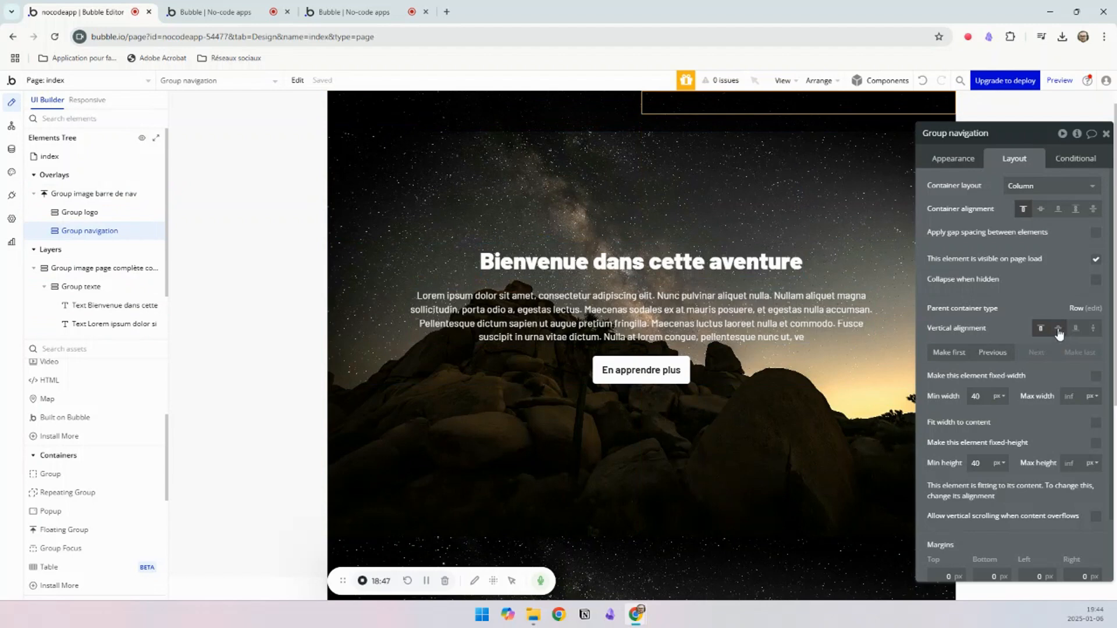
{"action": "left_click", "coordinate": [553, 105]}
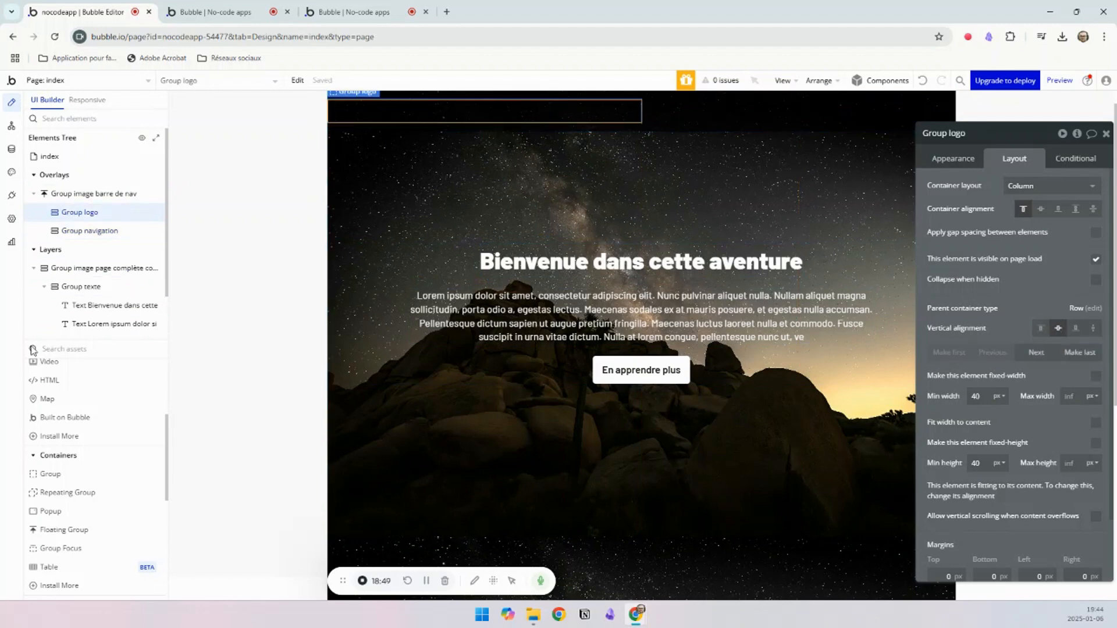
Step: Add a text element inside Group logo at the start of the navigation bar
{"action": "scroll", "coordinate": [80, 450], "scroll_direction": "up", "scroll_amount": 3}
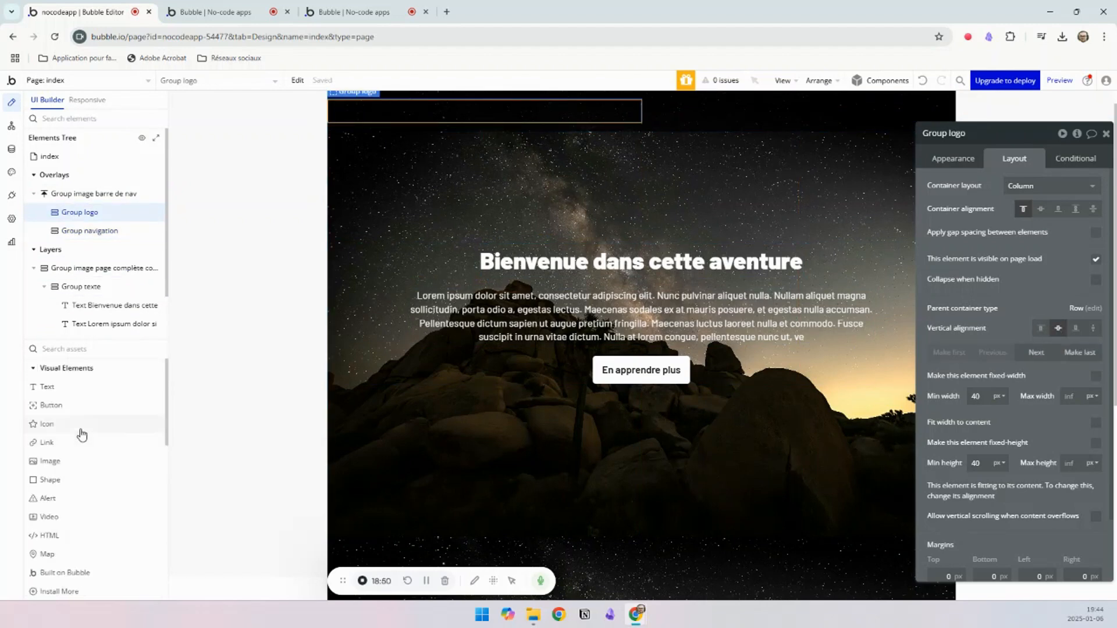
{"action": "left_click", "coordinate": [48, 387]}
{"action": "left_click", "coordinate": [352, 109]}
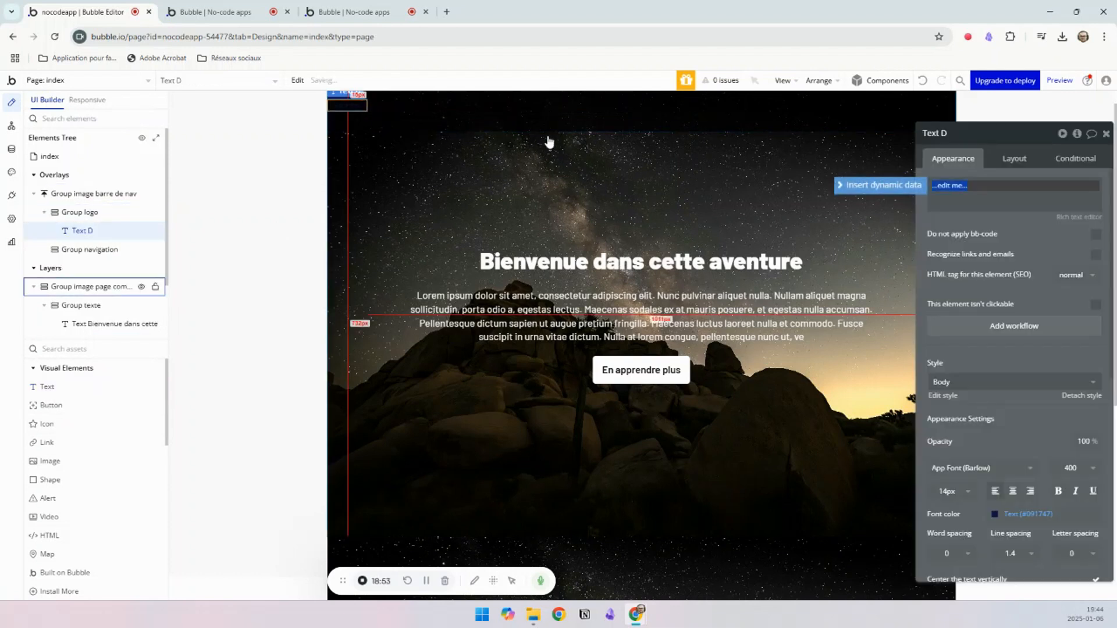
Step: Set Group logo's container layout to Row and center its text element vertically, returning to the text's appearance settings
{"action": "left_click", "coordinate": [1011, 158]}
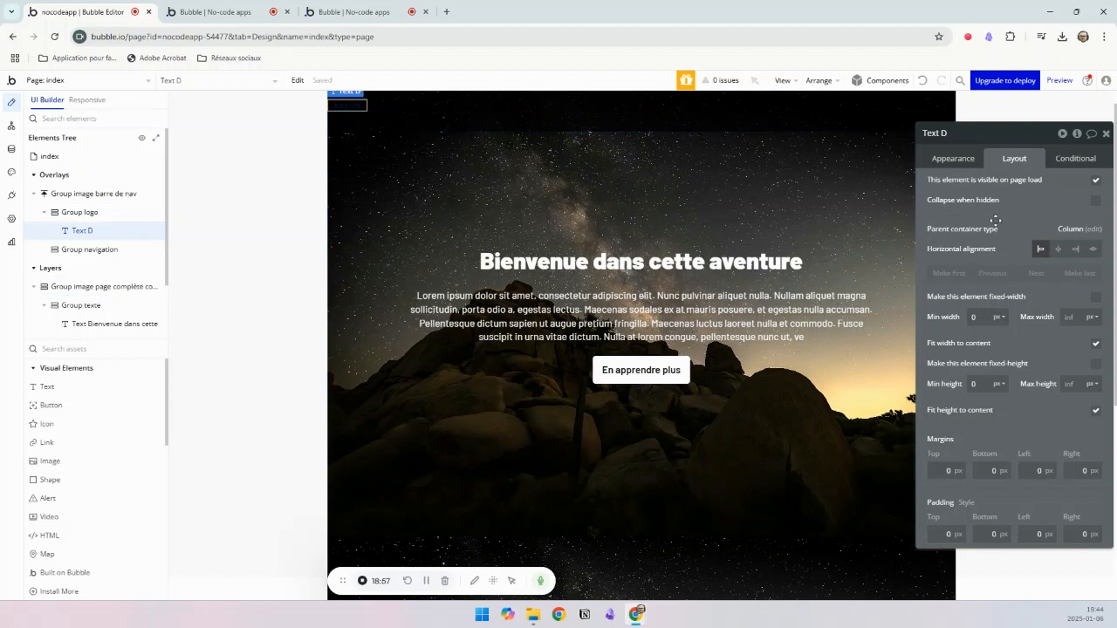
{"action": "left_click", "coordinate": [401, 104]}
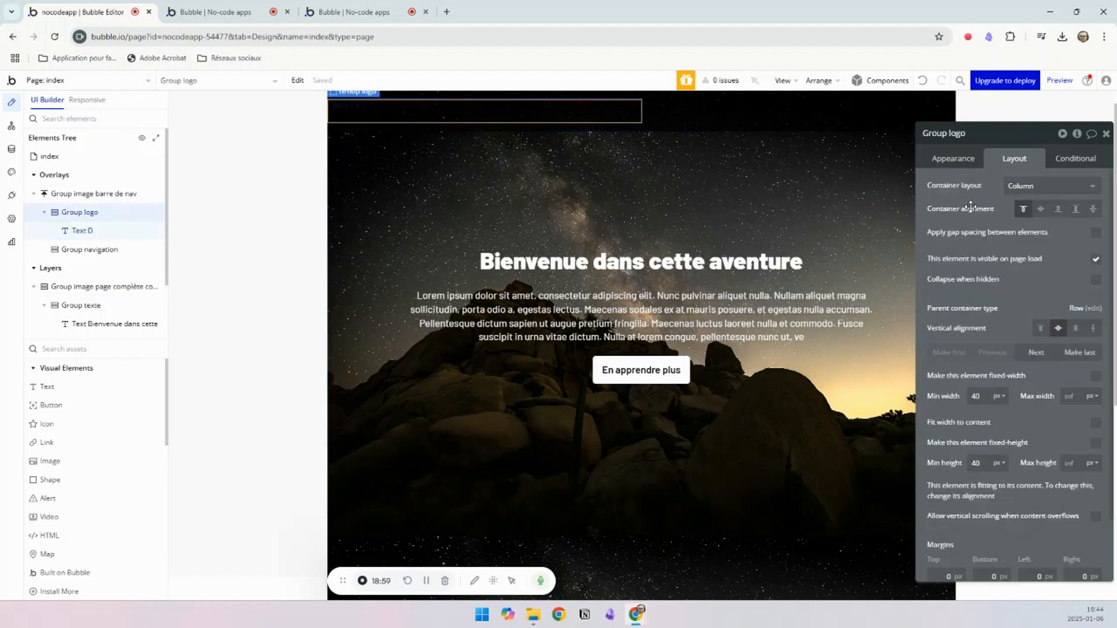
{"action": "left_click", "coordinate": [1029, 185]}
{"action": "left_click", "coordinate": [1015, 239]}
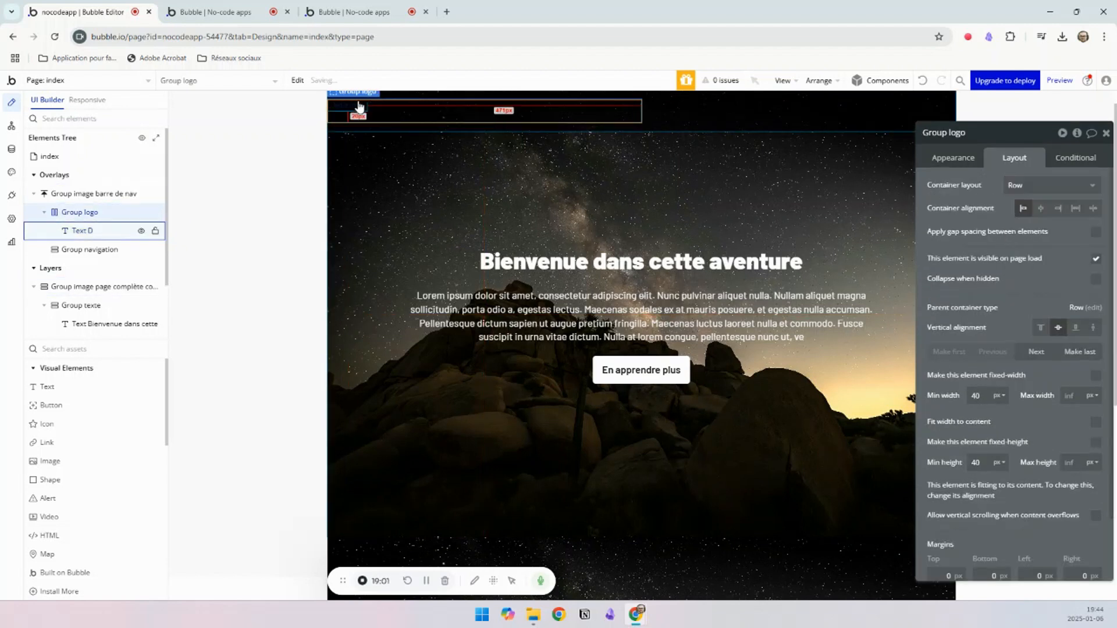
{"action": "left_click", "coordinate": [406, 116]}
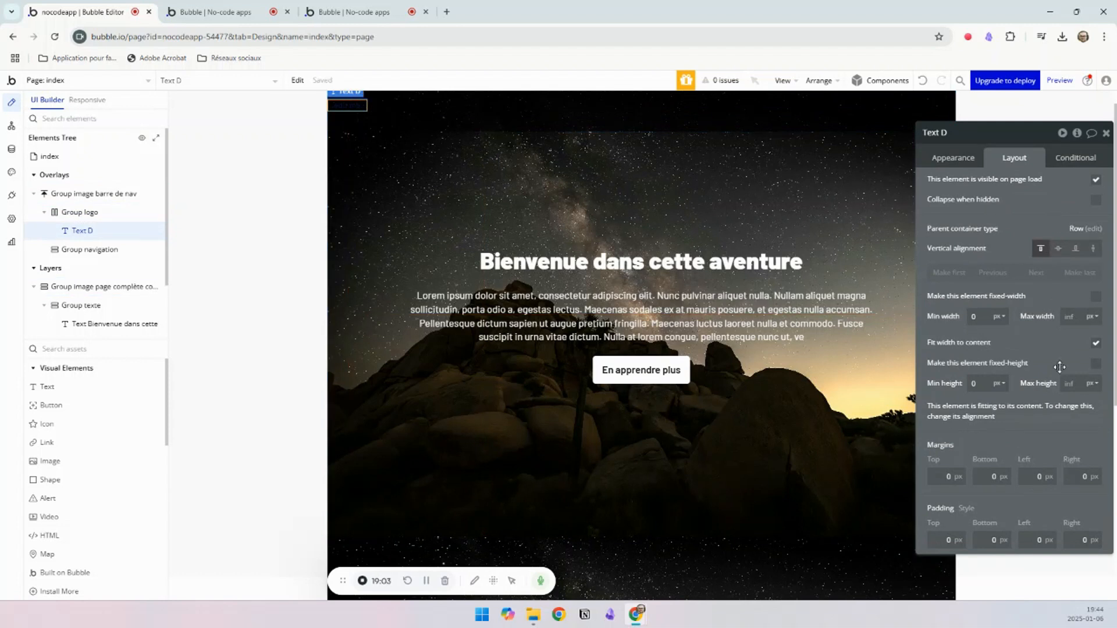
{"action": "left_click", "coordinate": [1062, 255]}
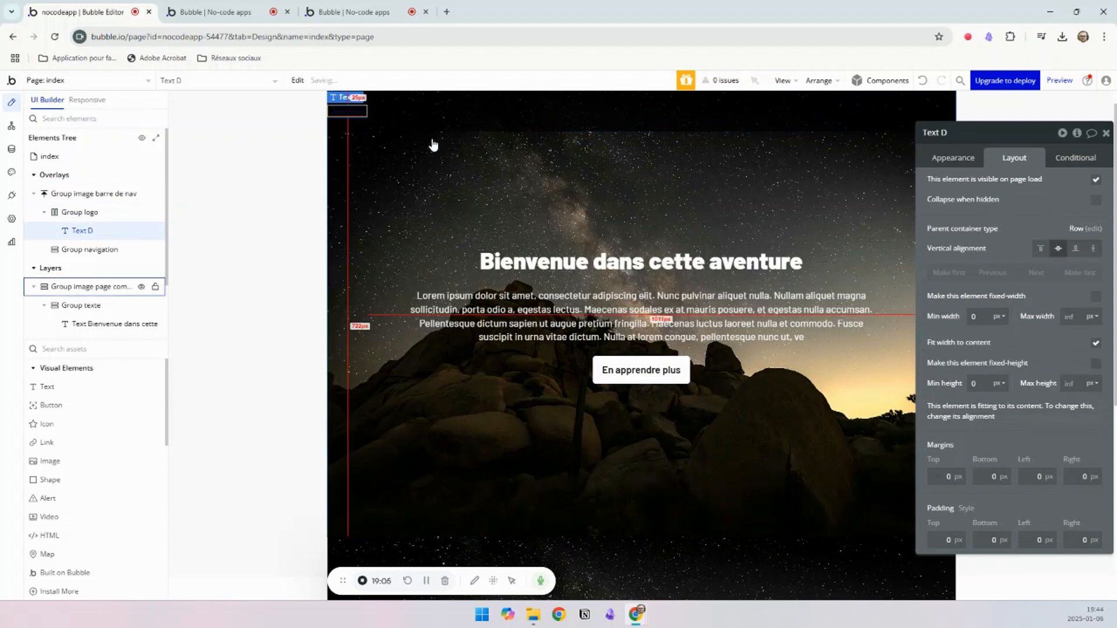
{"action": "left_click", "coordinate": [952, 157]}
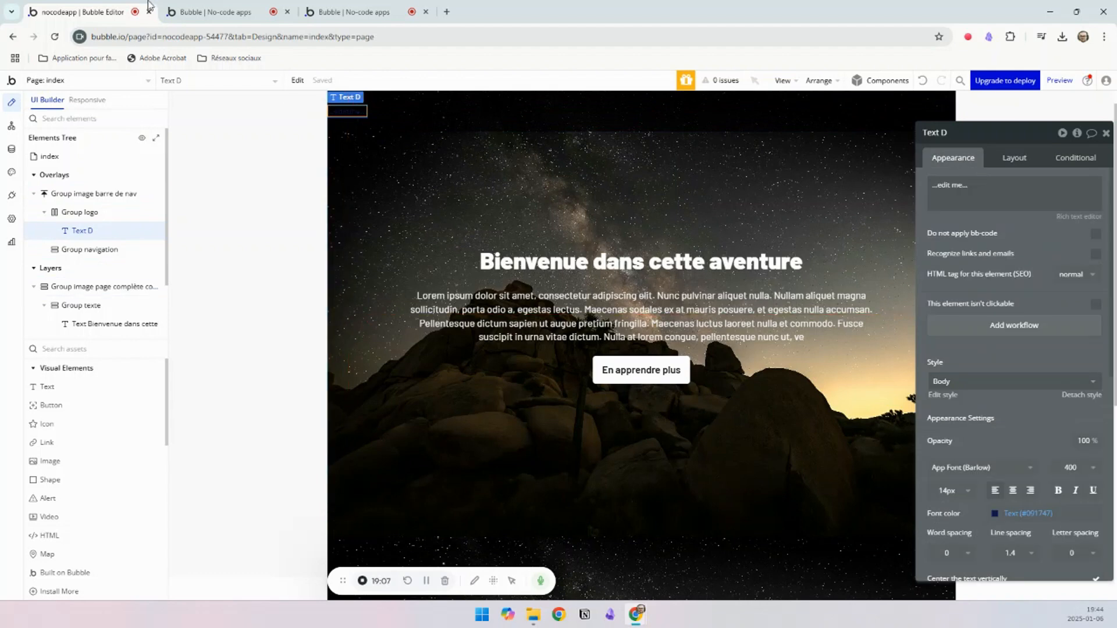
Step: Check the reference page and replace the logo text's placeholder with "Aventure d'un jour"
{"action": "left_click", "coordinate": [349, 12]}
{"action": "left_click", "coordinate": [37, 8]}
{"action": "left_click", "coordinate": [971, 187]}
{"action": "key", "text": "ctrl+a"}
{"action": "key", "text": "BackSpace"}
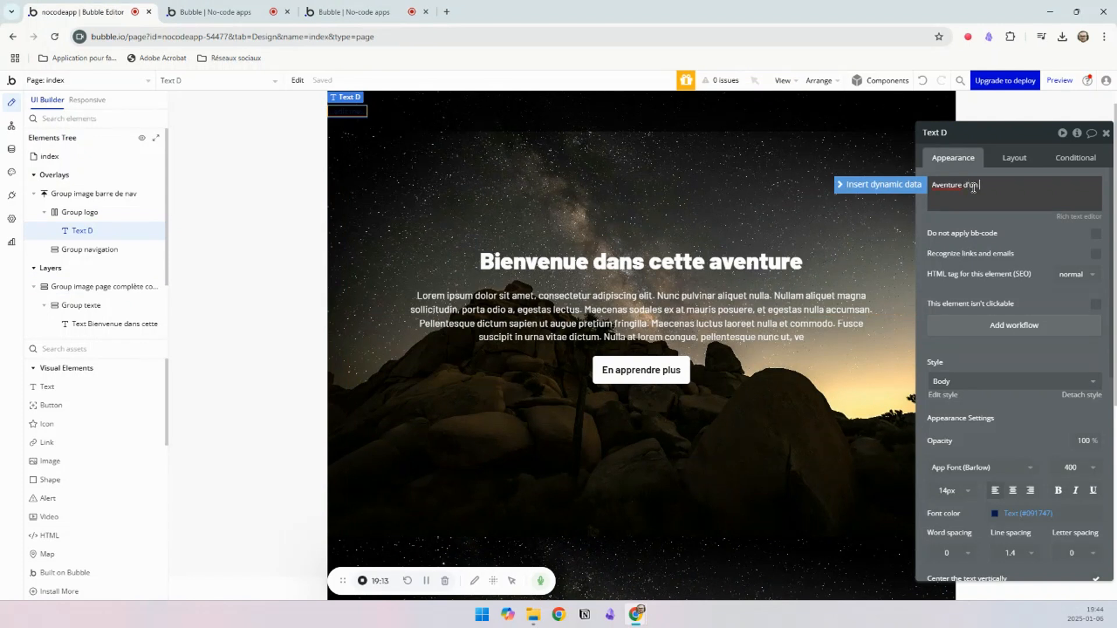
{"action": "type", "text": "Aventure d'un jour"}
Step: Set the logo text's font to Oswald with weight 900
{"action": "left_click", "coordinate": [937, 468]}
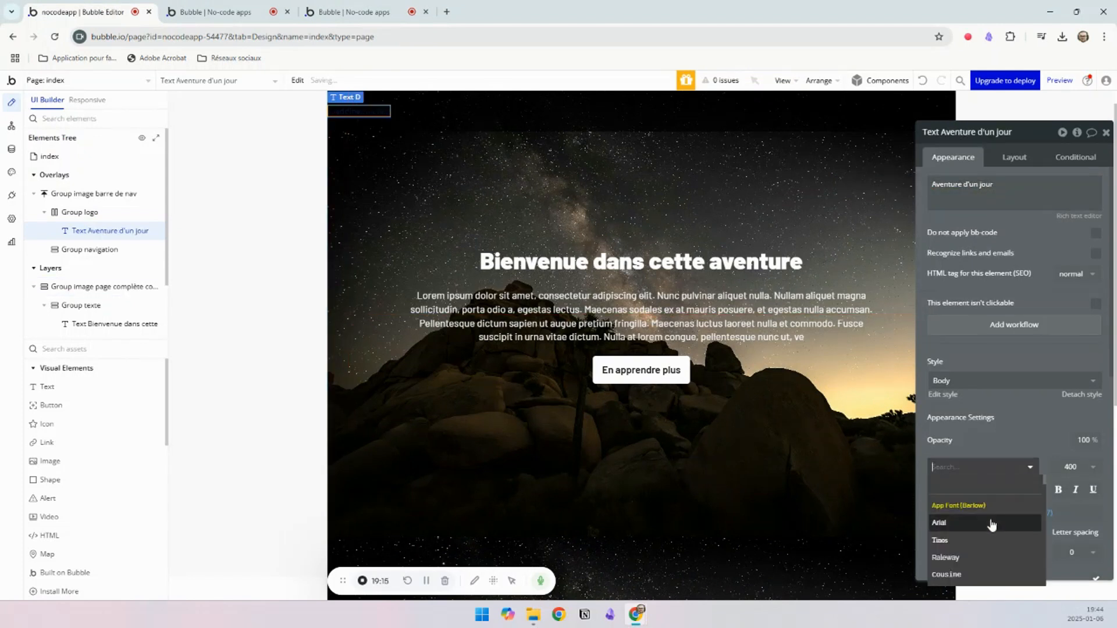
{"action": "scroll", "coordinate": [988, 526], "scroll_direction": "down", "scroll_amount": 2}
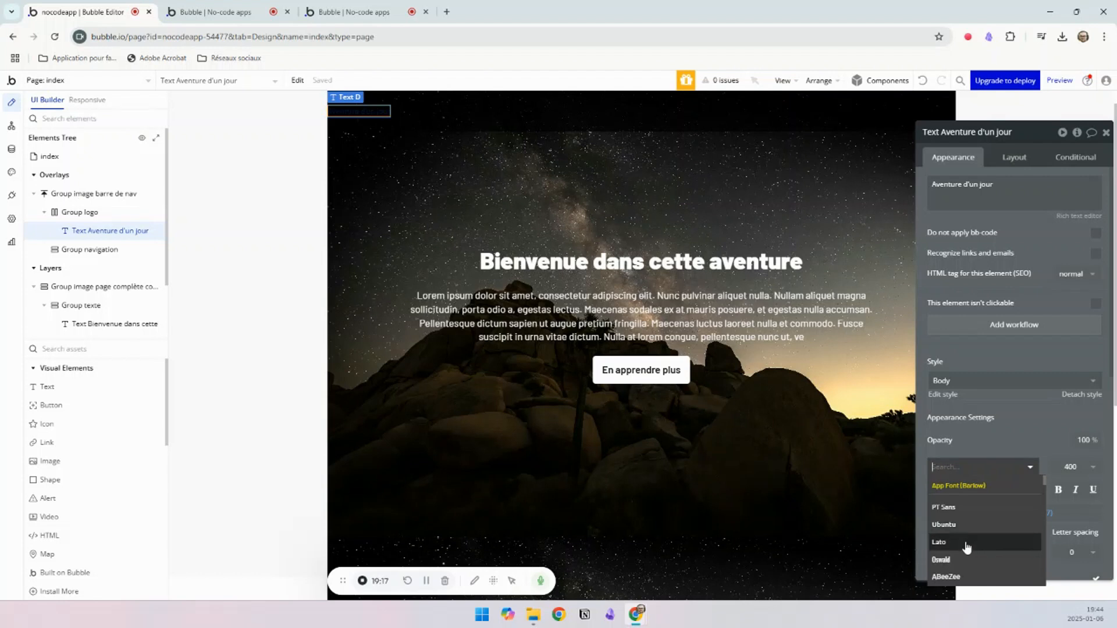
{"action": "left_click", "coordinate": [941, 560]}
{"action": "left_click", "coordinate": [1076, 467]}
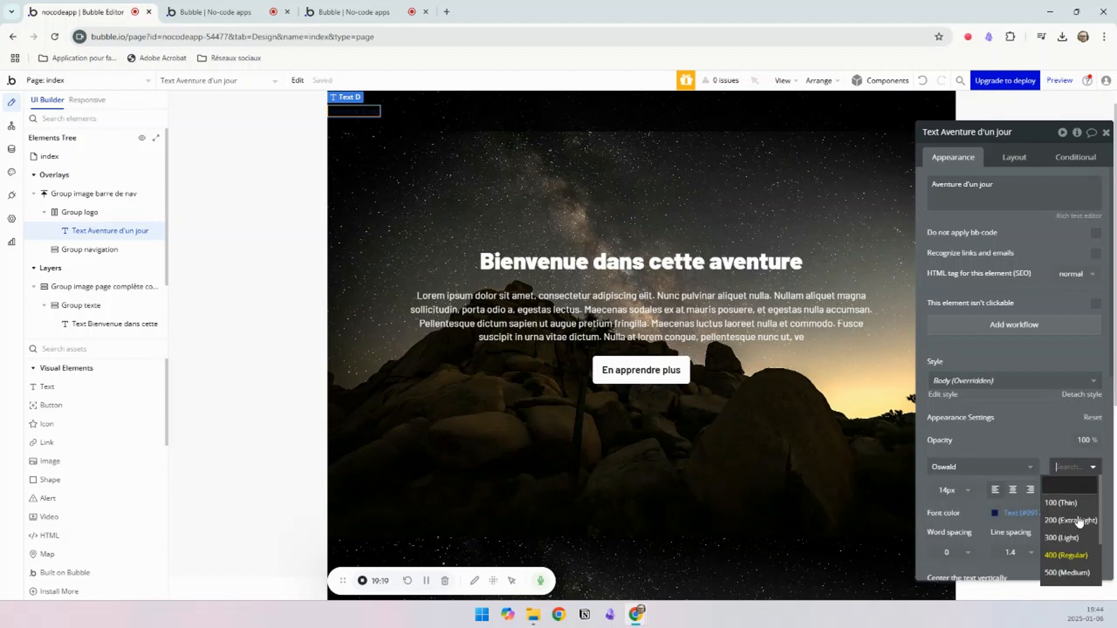
{"action": "left_click", "coordinate": [1068, 573]}
Step: Give the logo text the Alert color variable and a font size of 25px, after trying 21px
{"action": "left_click", "coordinate": [952, 490]}
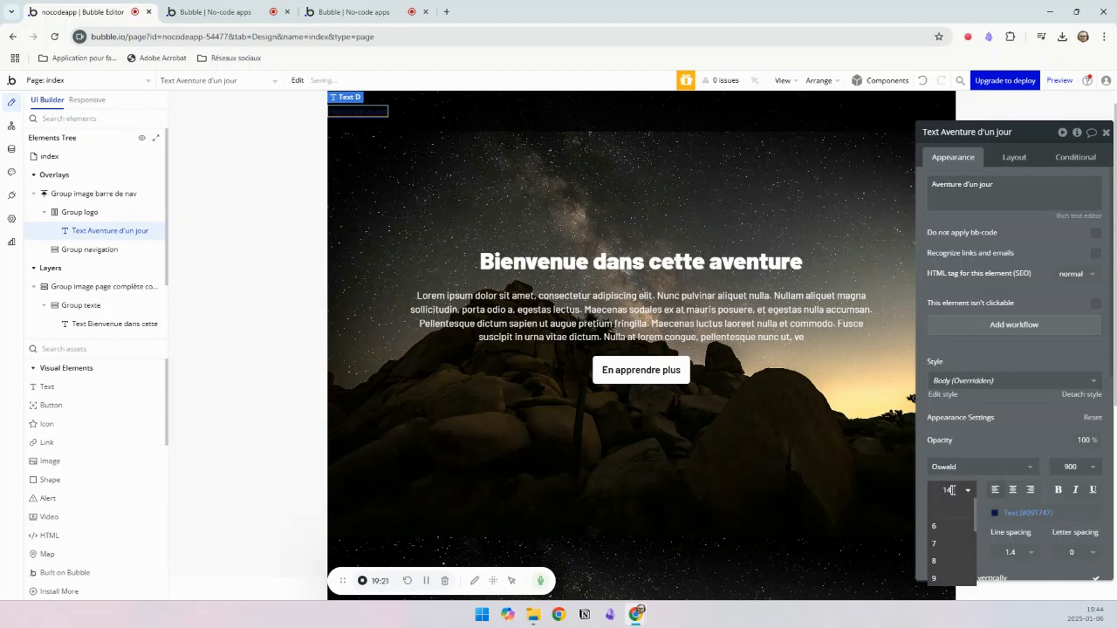
{"action": "type", "text": "21"}
{"action": "key", "text": "Return"}
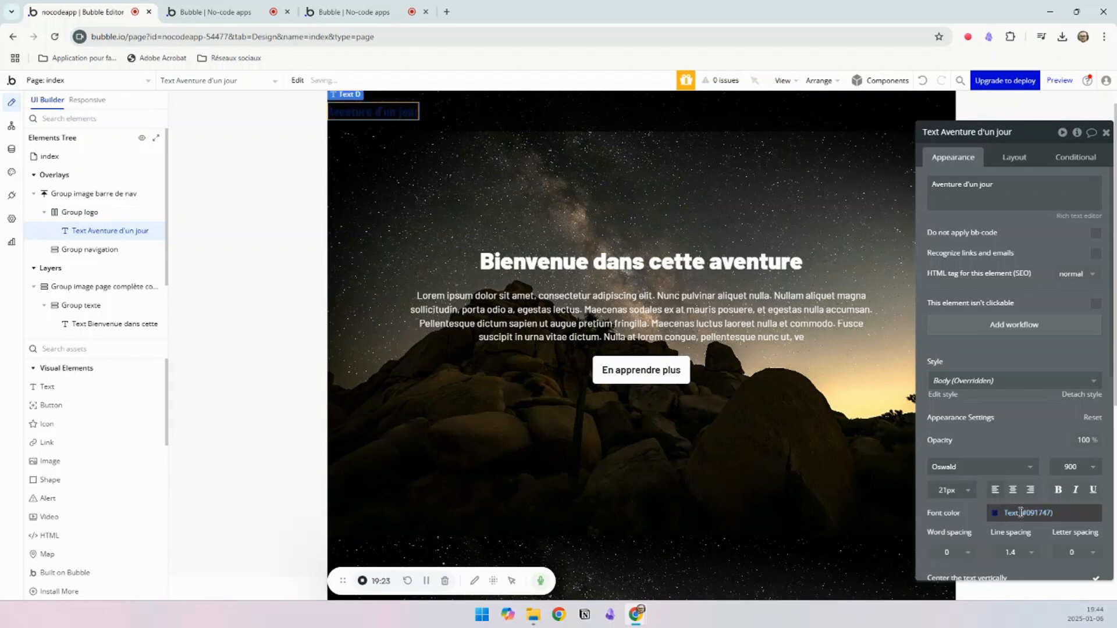
{"action": "left_click", "coordinate": [1024, 513]}
{"action": "left_click", "coordinate": [1090, 588]}
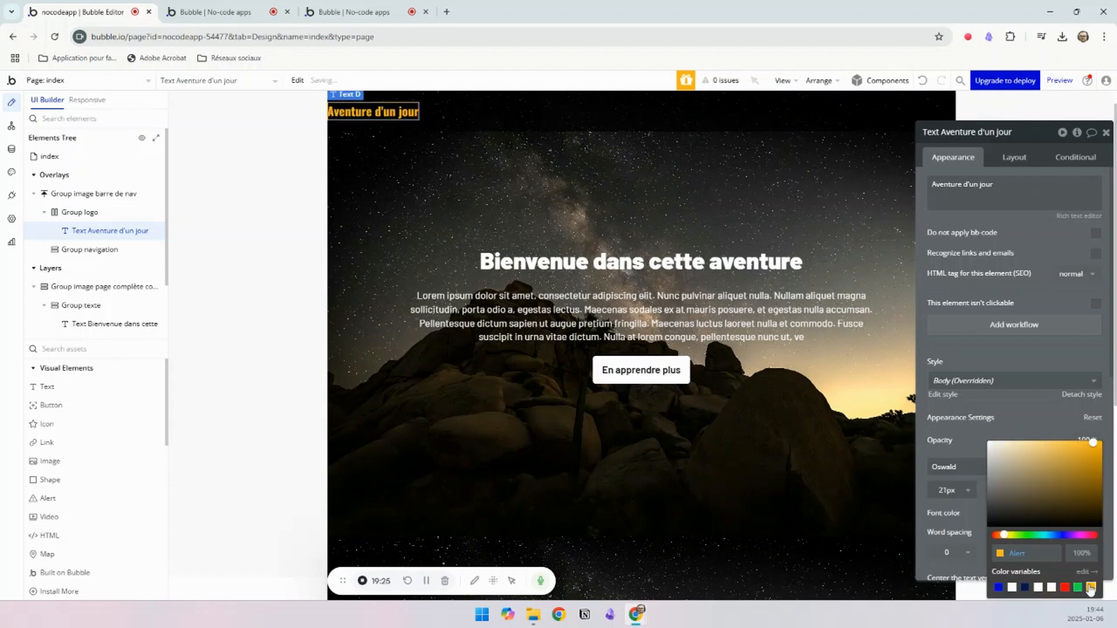
{"action": "left_click", "coordinate": [951, 492]}
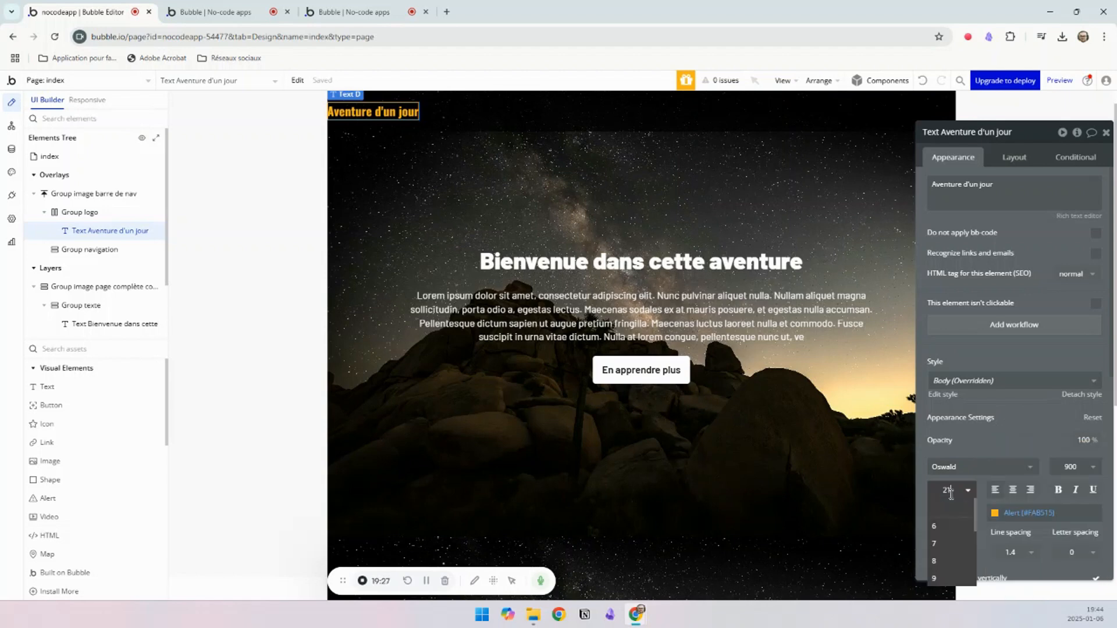
{"action": "type", "text": "5"}
{"action": "key", "text": "Return"}
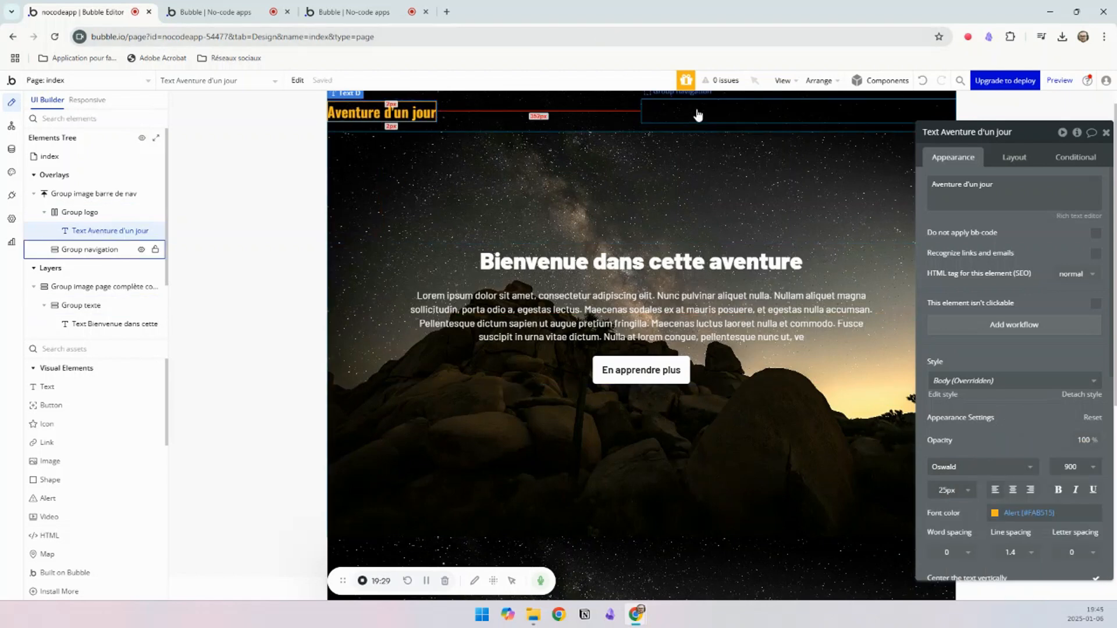
Step: Add a text element inside Group navigation and open its layout settings
{"action": "left_click", "coordinate": [44, 388]}
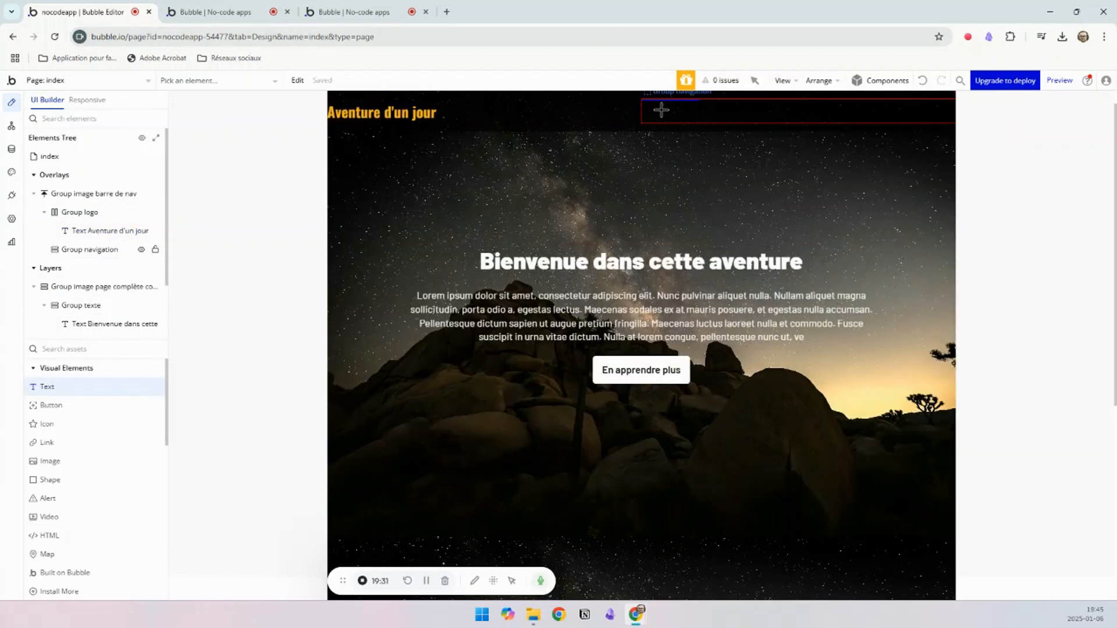
{"action": "left_click", "coordinate": [663, 110]}
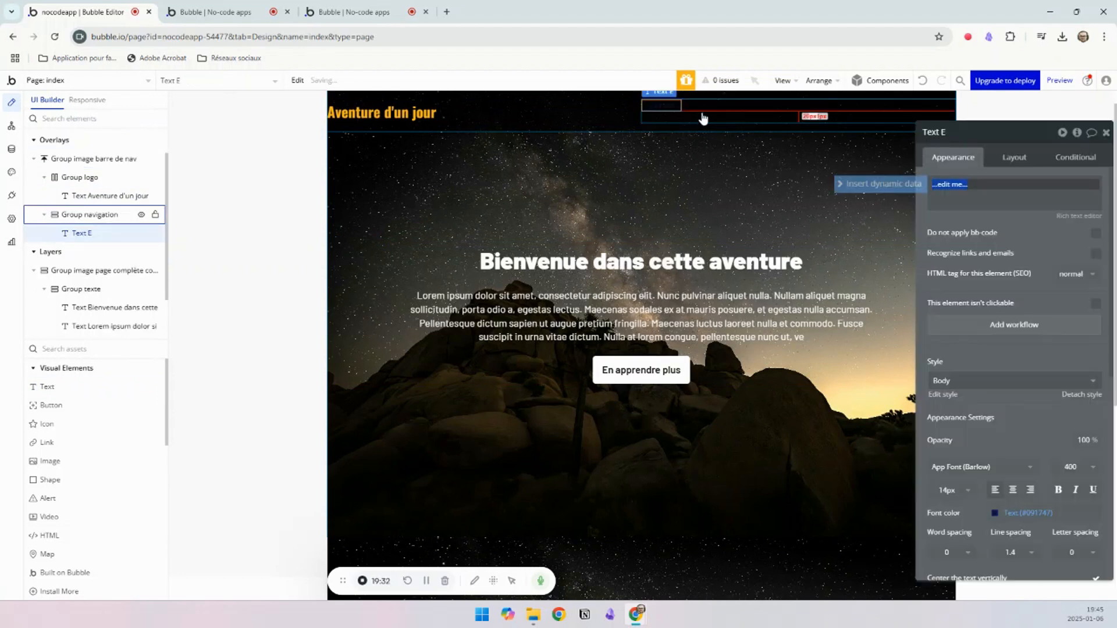
{"action": "left_click", "coordinate": [1017, 158]}
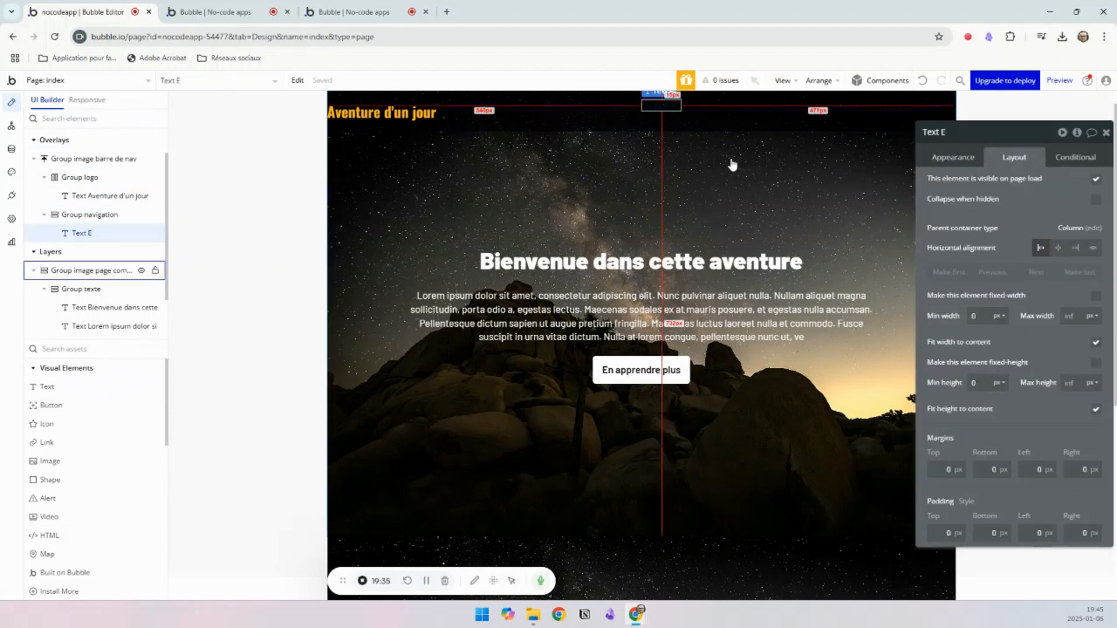
Step: Set Group navigation's container layout to Row
{"action": "left_click", "coordinate": [694, 115]}
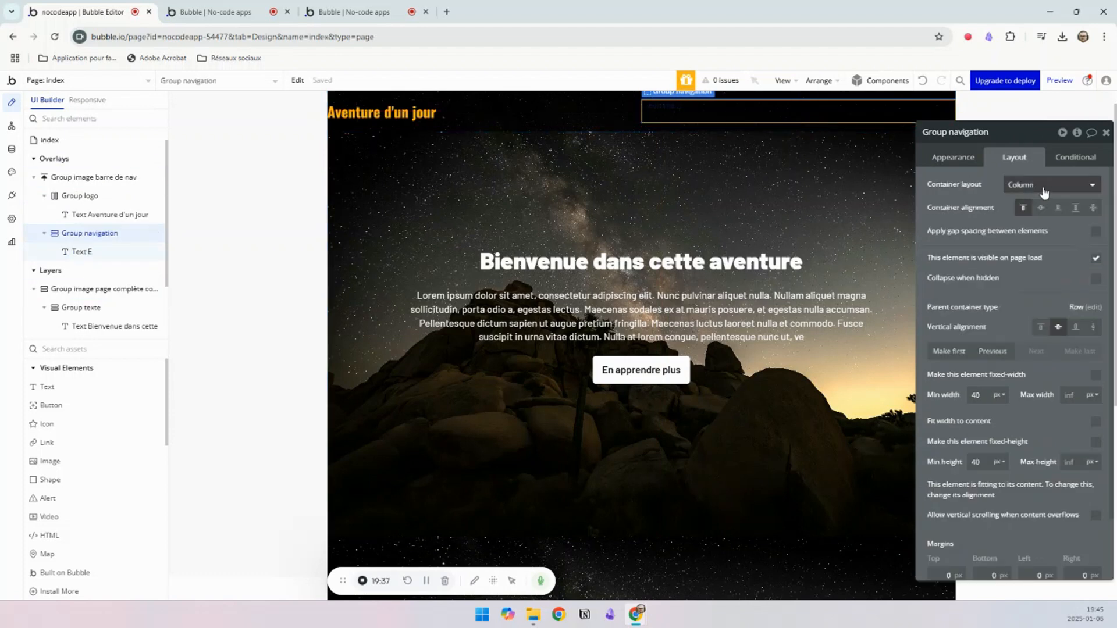
{"action": "left_click", "coordinate": [1041, 208]}
{"action": "left_click", "coordinate": [1019, 188]}
{"action": "left_click", "coordinate": [1018, 241]}
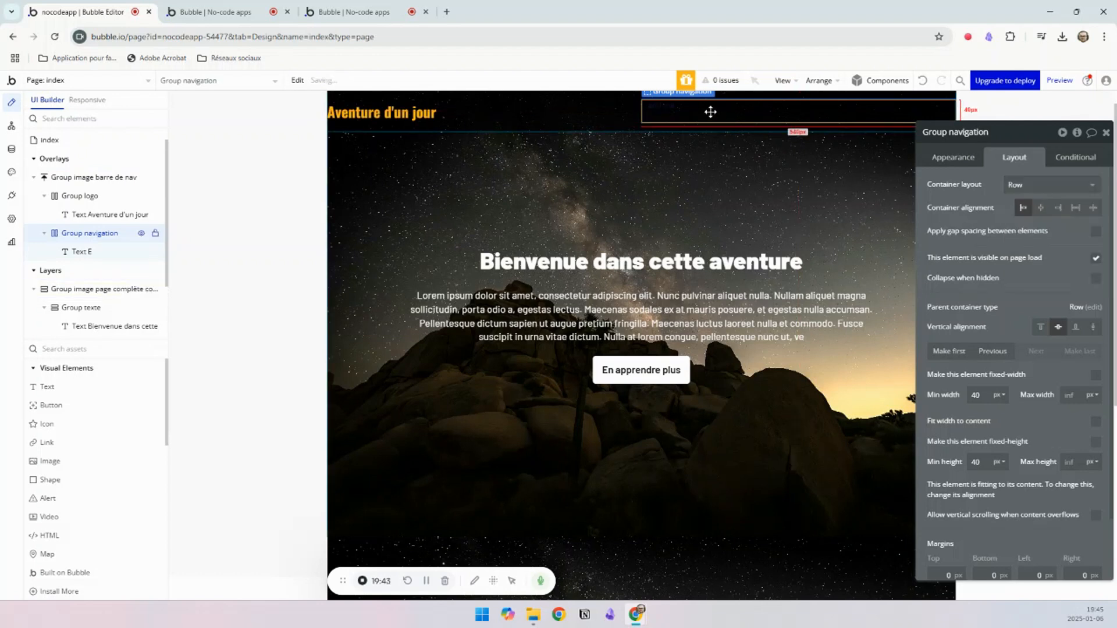
Step: Center the navigation text vertically and style it at 17px in the white Primary contrast color
{"action": "left_click", "coordinate": [661, 108]}
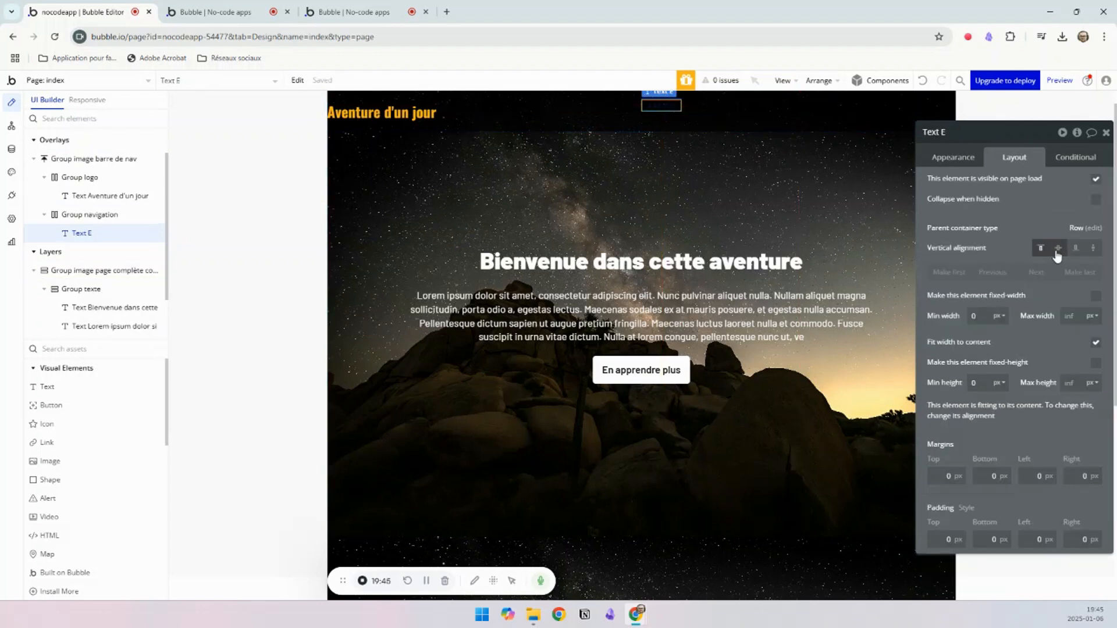
{"action": "left_click", "coordinate": [951, 157]}
{"action": "left_click", "coordinate": [998, 191]}
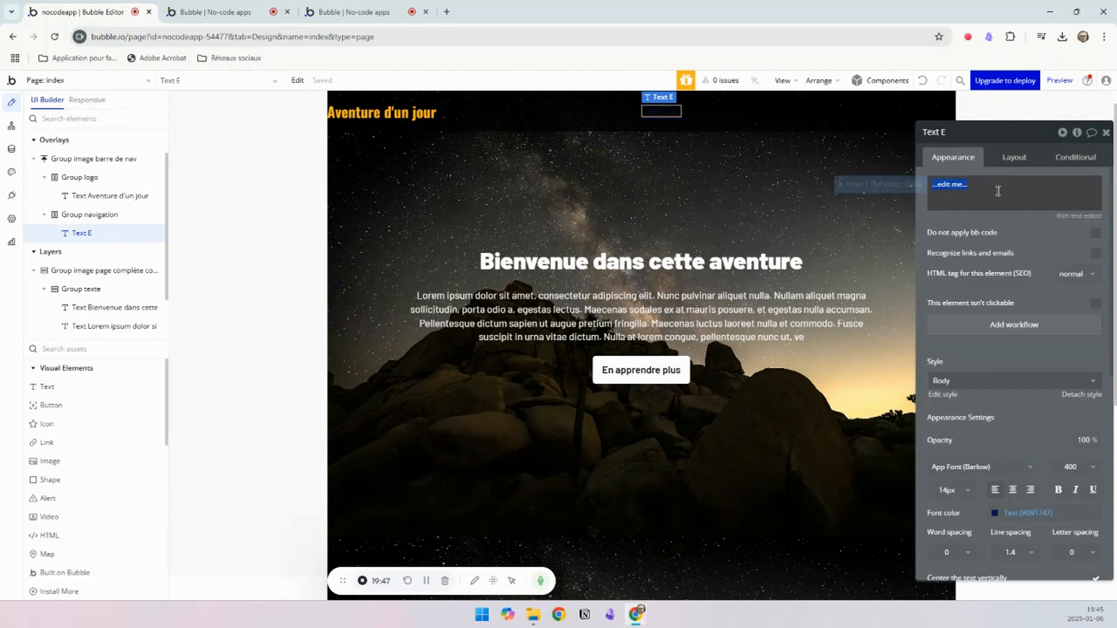
{"action": "left_click", "coordinate": [948, 489]}
{"action": "type", "text": "17"}
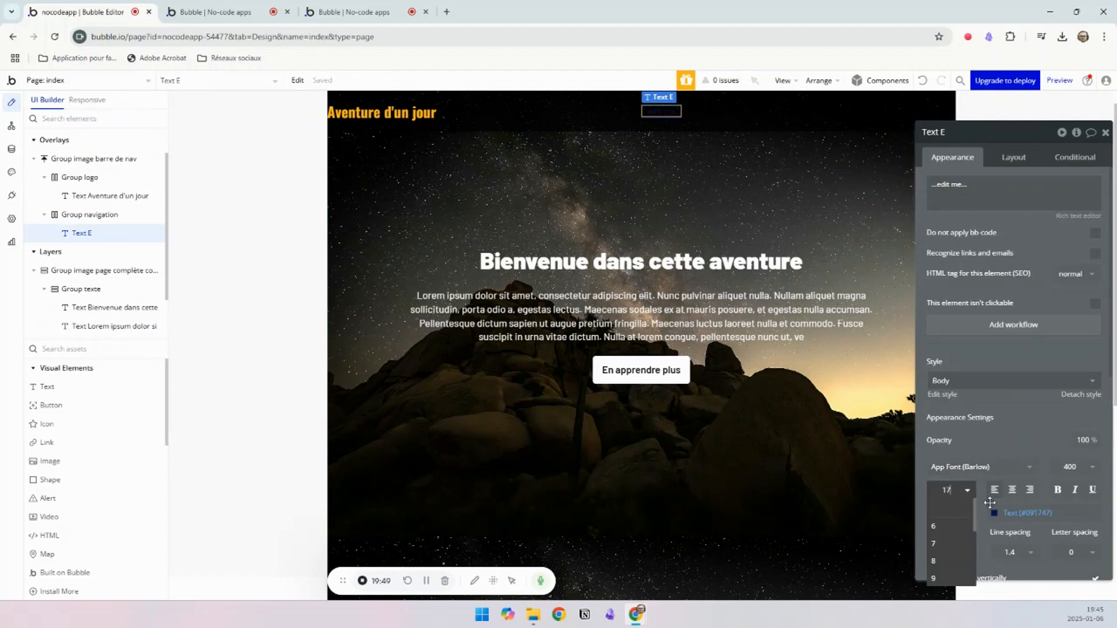
{"action": "left_click", "coordinate": [1018, 512]}
{"action": "left_click", "coordinate": [1013, 588]}
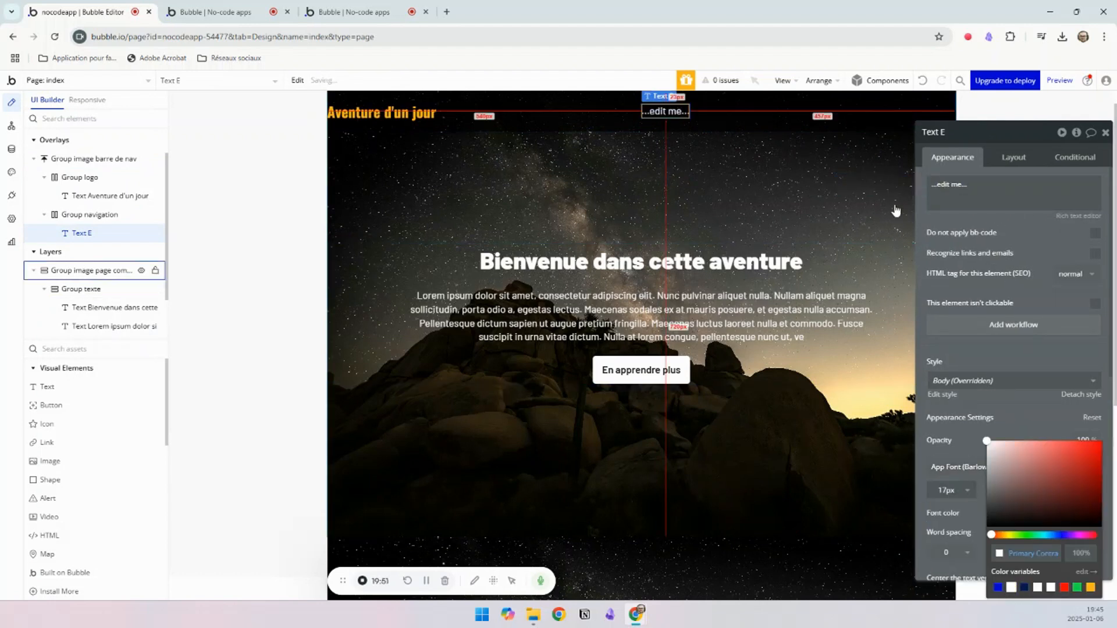
Step: Check the link names on the reference page and set the navigation text to "Découvrir"
{"action": "left_click", "coordinate": [336, 8]}
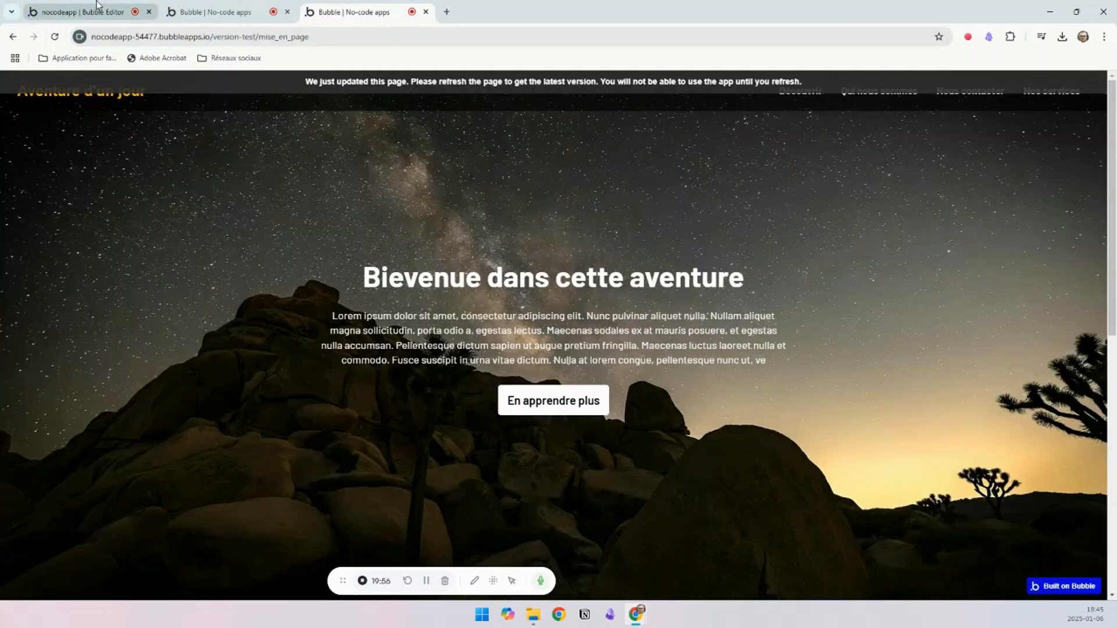
{"action": "left_click", "coordinate": [81, 11]}
{"action": "triple_click", "coordinate": [979, 189]}
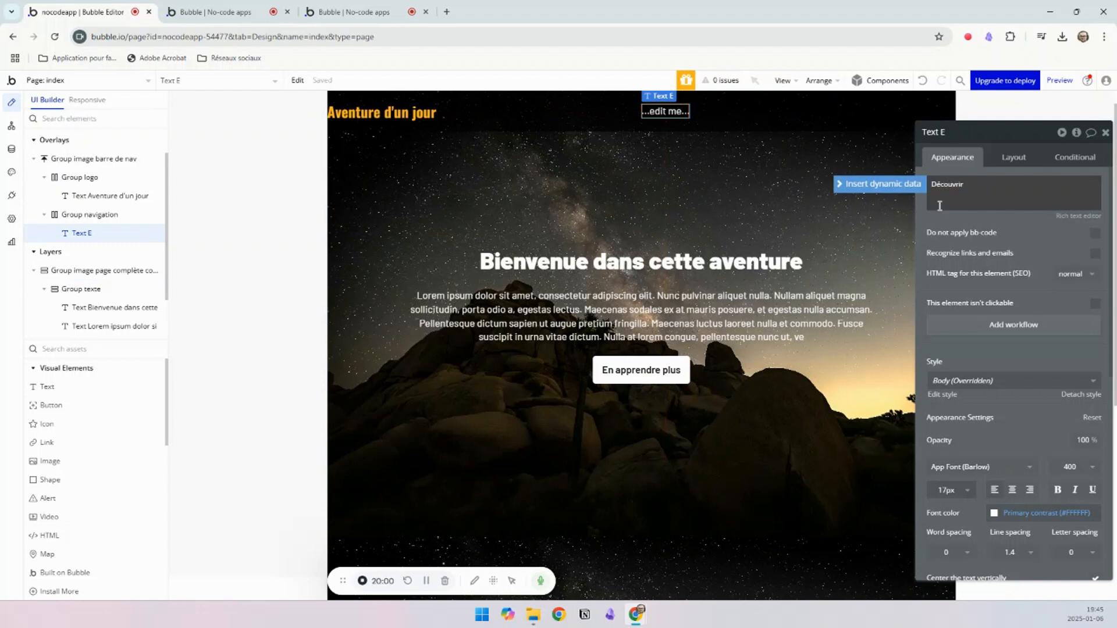
{"action": "left_click", "coordinate": [725, 110]}
Step: Duplicate the "Découvrir" text inside Group navigation and change the copy's text to "Qui nous sommes"
{"action": "left_click", "coordinate": [668, 108]}
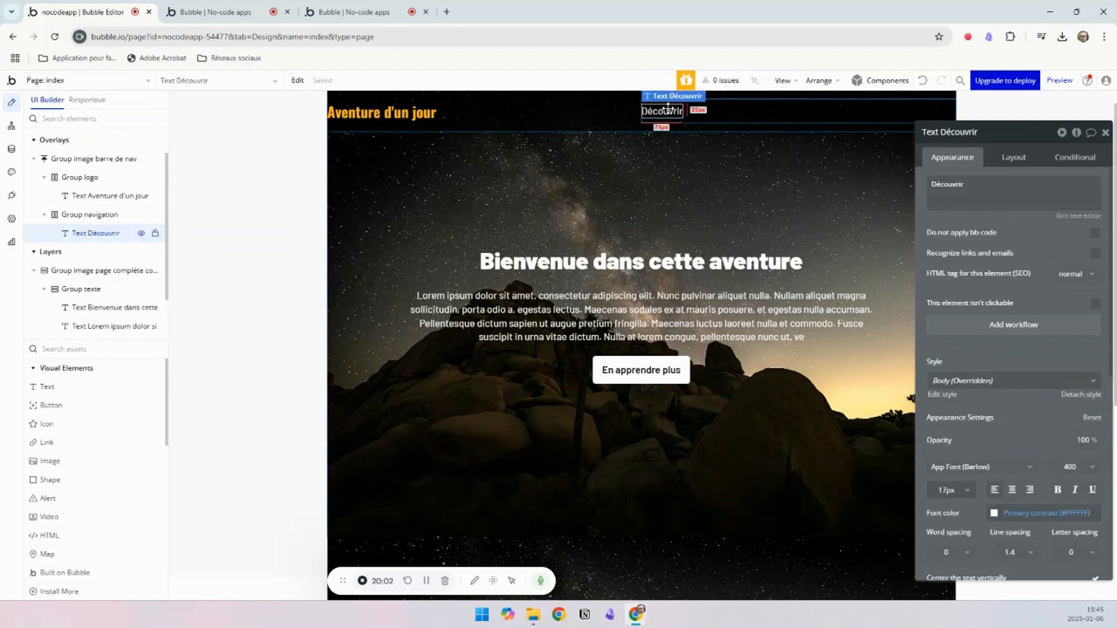
{"action": "key", "text": "ctrl+c"}
{"action": "key", "text": "ctrl+v"}
{"action": "left_click", "coordinate": [971, 191]}
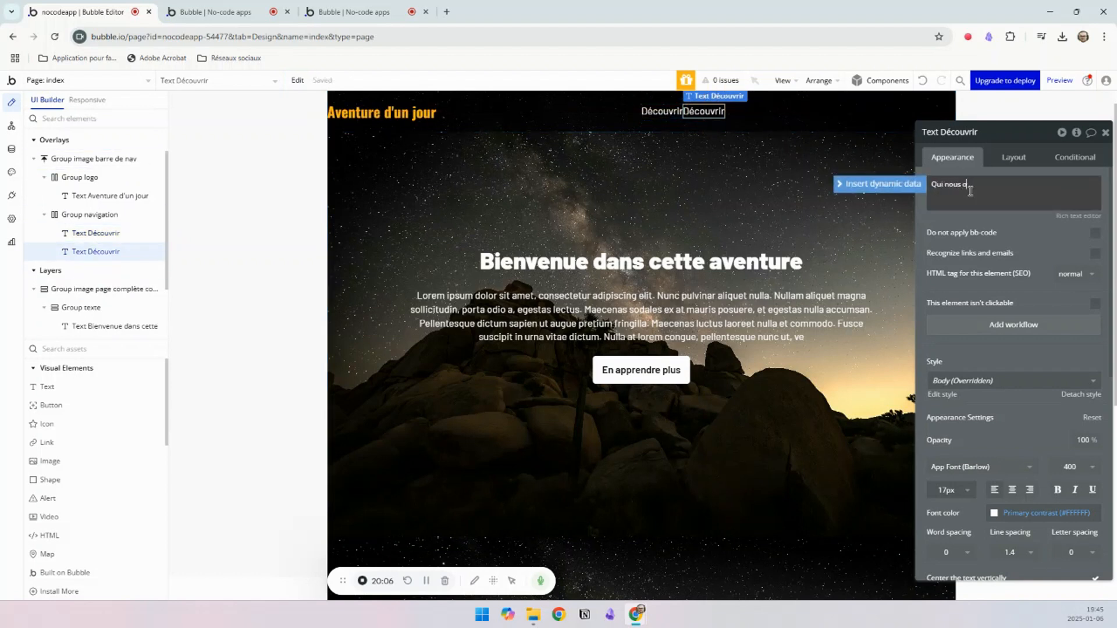
{"action": "left_click", "coordinate": [709, 114]}
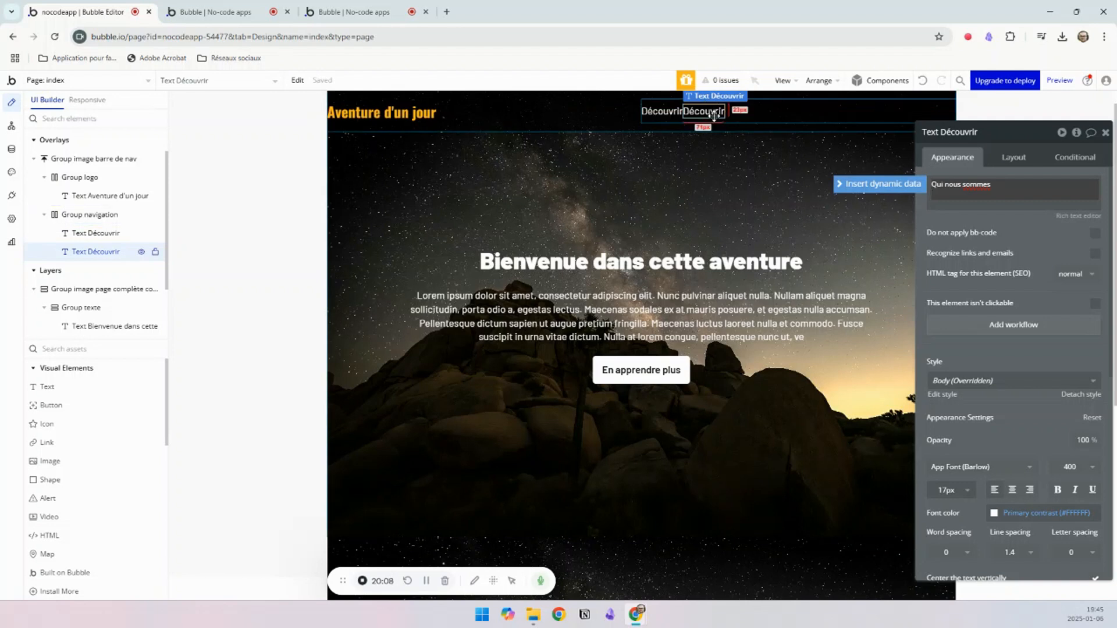
Step: Duplicate the "Qui nous sommes" text inside Group navigation and change the copy's text to "Contact"
{"action": "key", "text": "ctrl+v"}
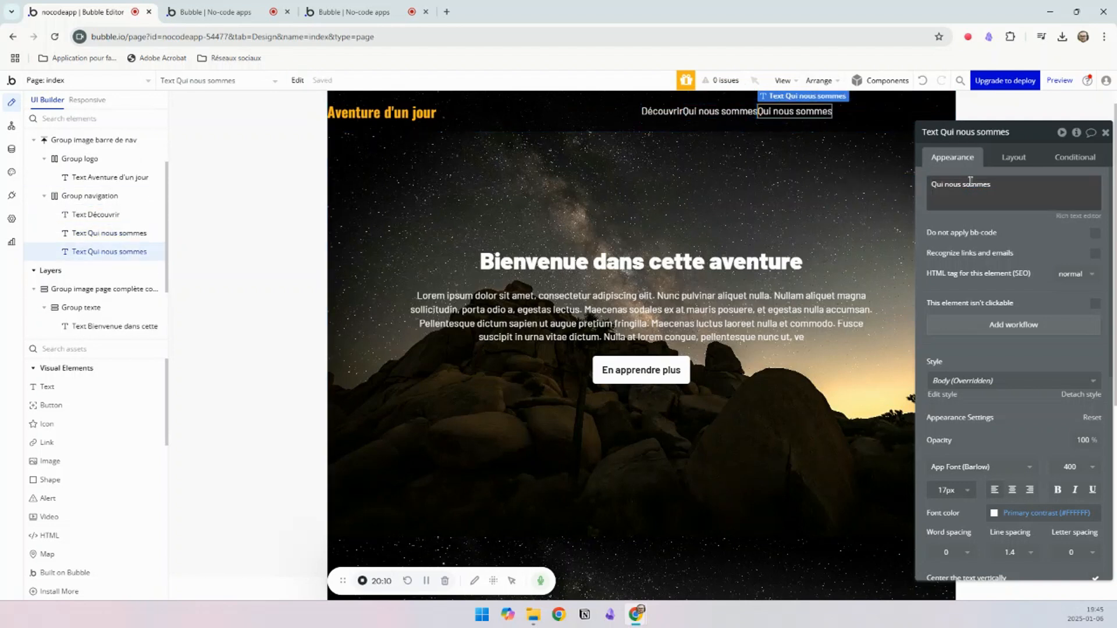
{"action": "left_click", "coordinate": [972, 181]}
{"action": "key", "text": "ctrl+a"}
{"action": "key", "text": "BackSpace"}
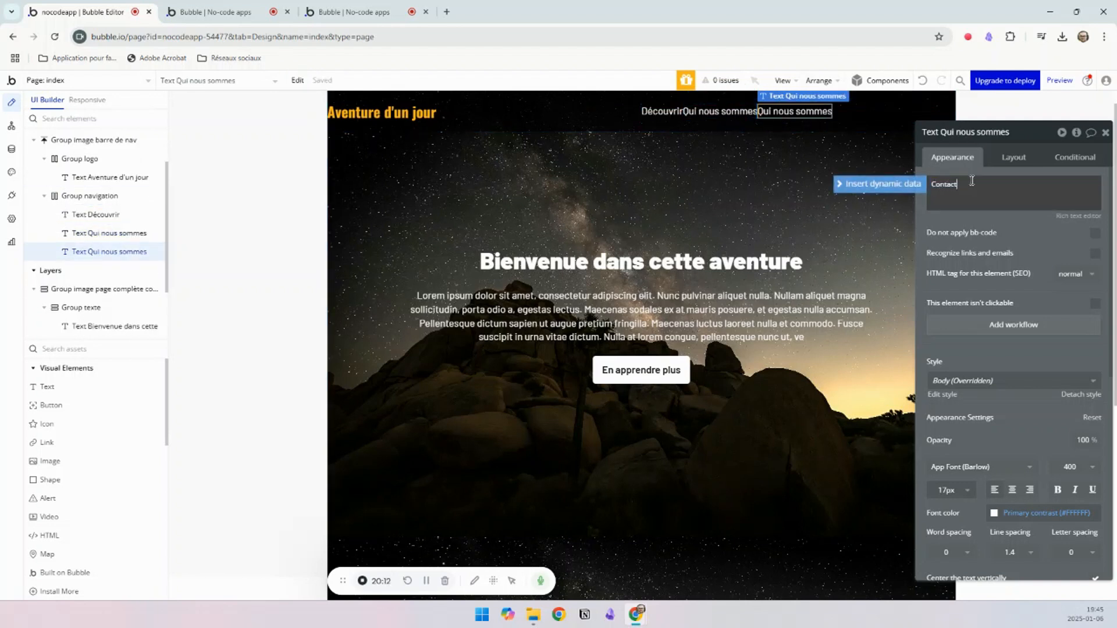
{"action": "type", "text": "Contact"}
{"action": "left_click", "coordinate": [807, 107]}
Step: Duplicate the "Contact" text inside Group navigation and change the copy's text to "Nos services"
{"action": "left_click", "coordinate": [786, 111]}
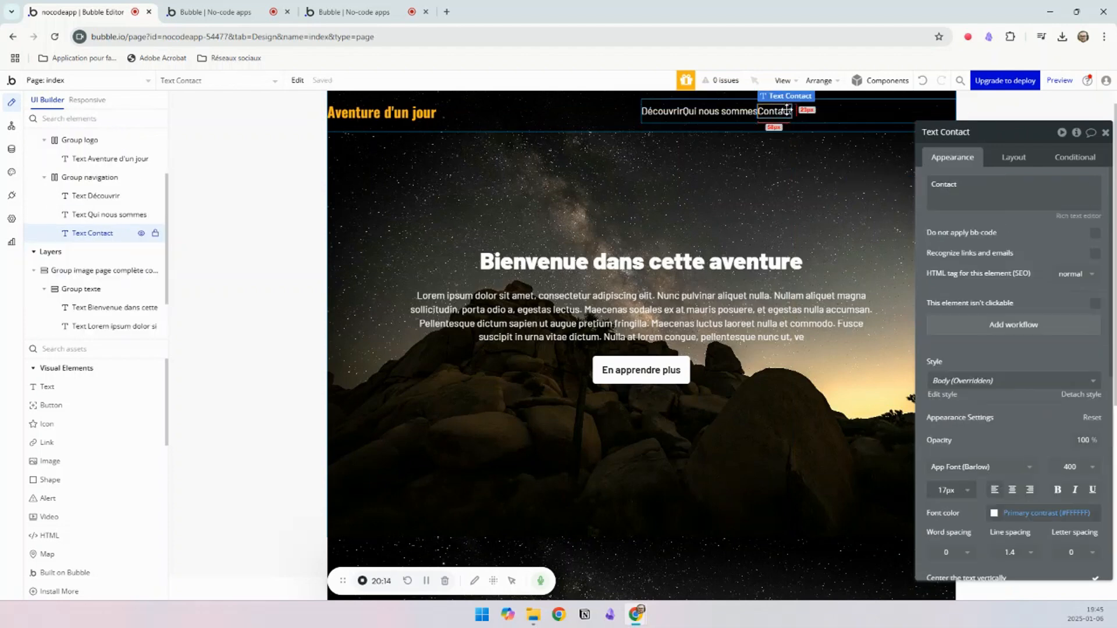
{"action": "key", "text": "ctrl+c"}
{"action": "key", "text": "ctrl+v"}
{"action": "left_click", "coordinate": [967, 182]}
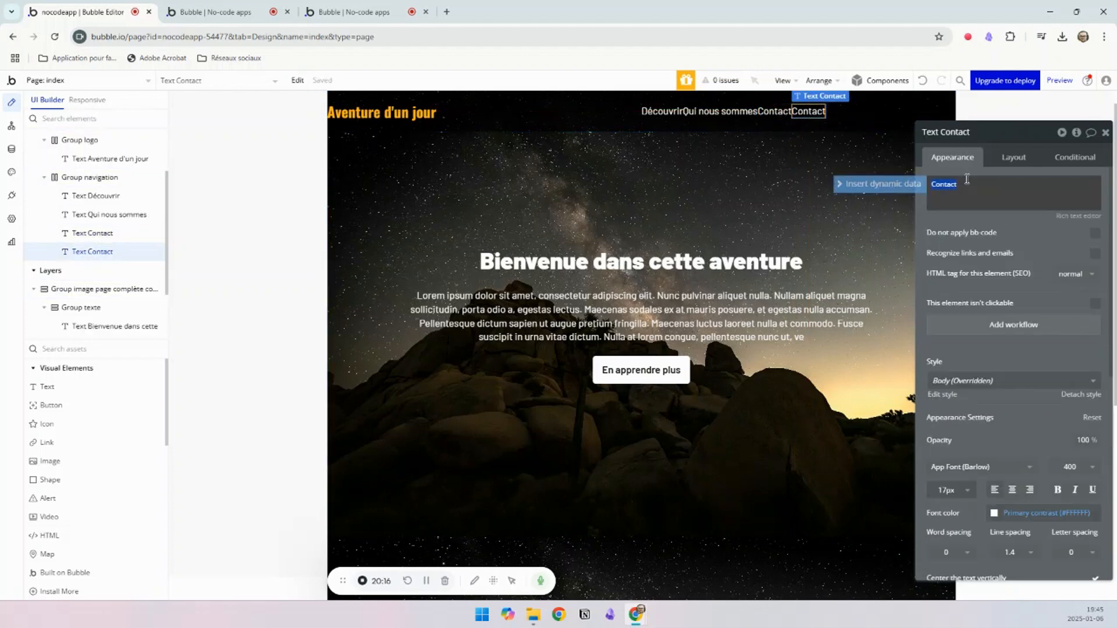
{"action": "key", "text": "ctrl+a"}
{"action": "key", "text": "BackSpace"}
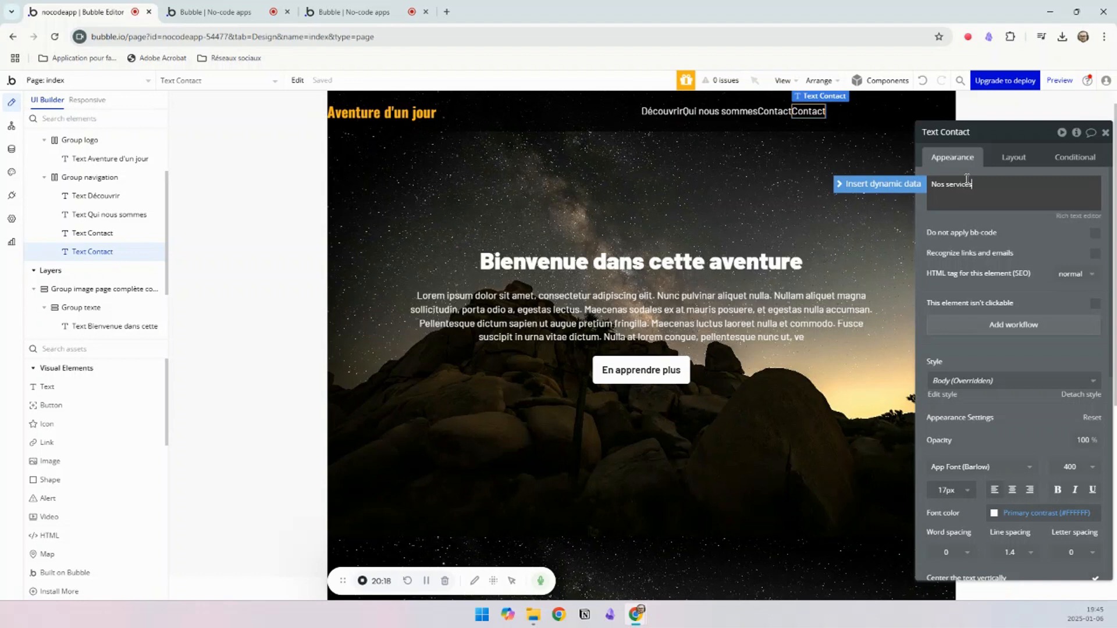
{"action": "left_click", "coordinate": [842, 117]}
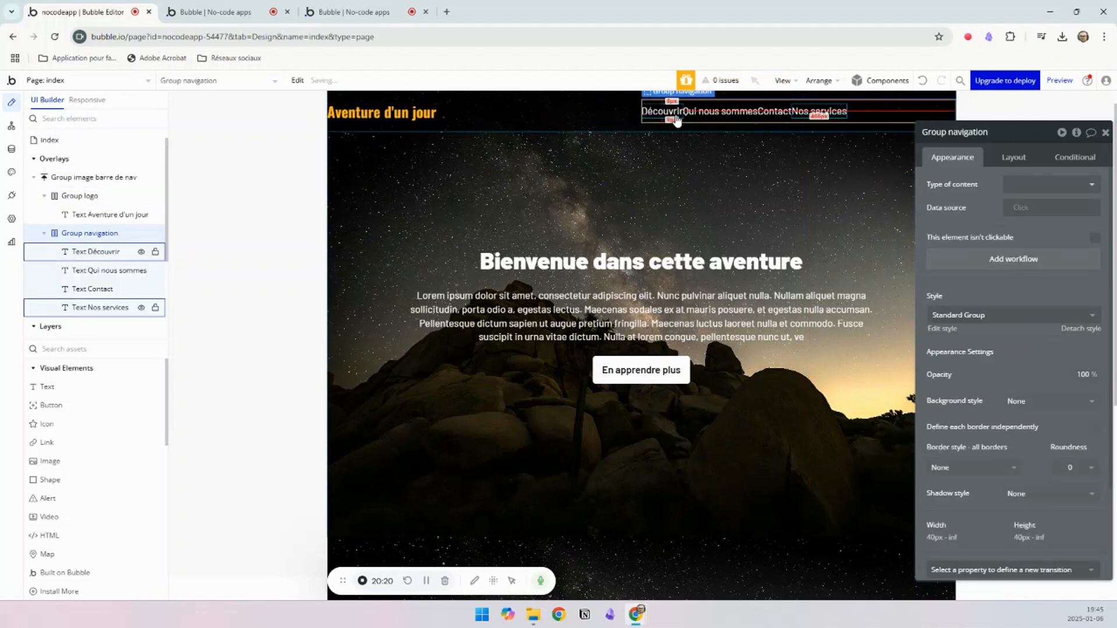
Step: Try left margins of 10 and 100 px on Group navigation, and reset the margin to 0
{"action": "left_click", "coordinate": [1014, 158]}
{"action": "scroll", "coordinate": [1065, 505], "scroll_direction": "down", "scroll_amount": 1}
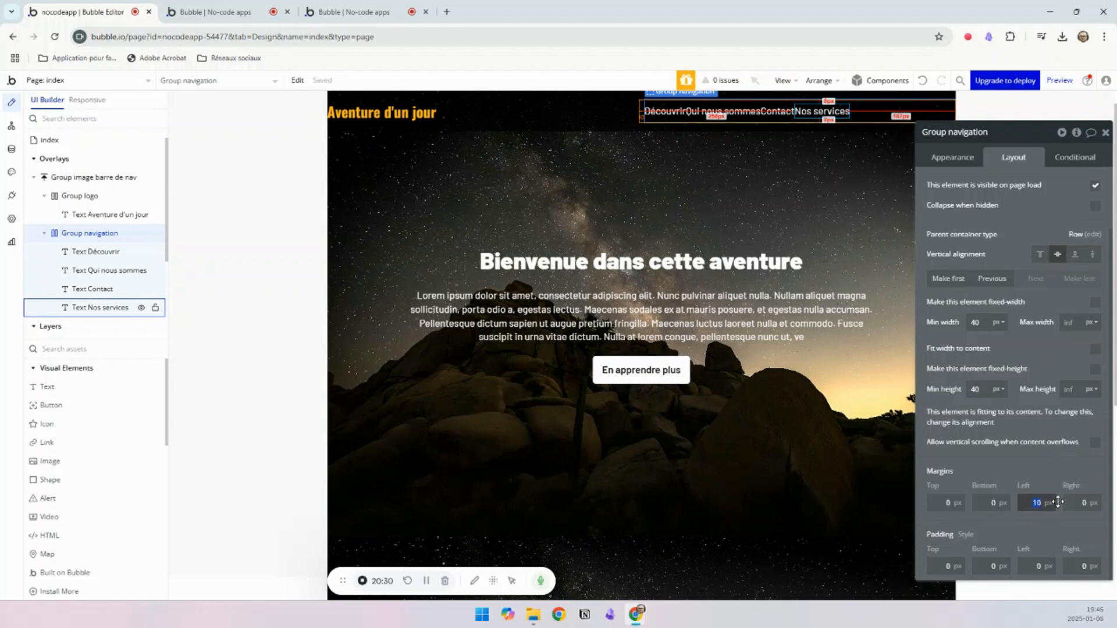
{"action": "type", "text": "00"}
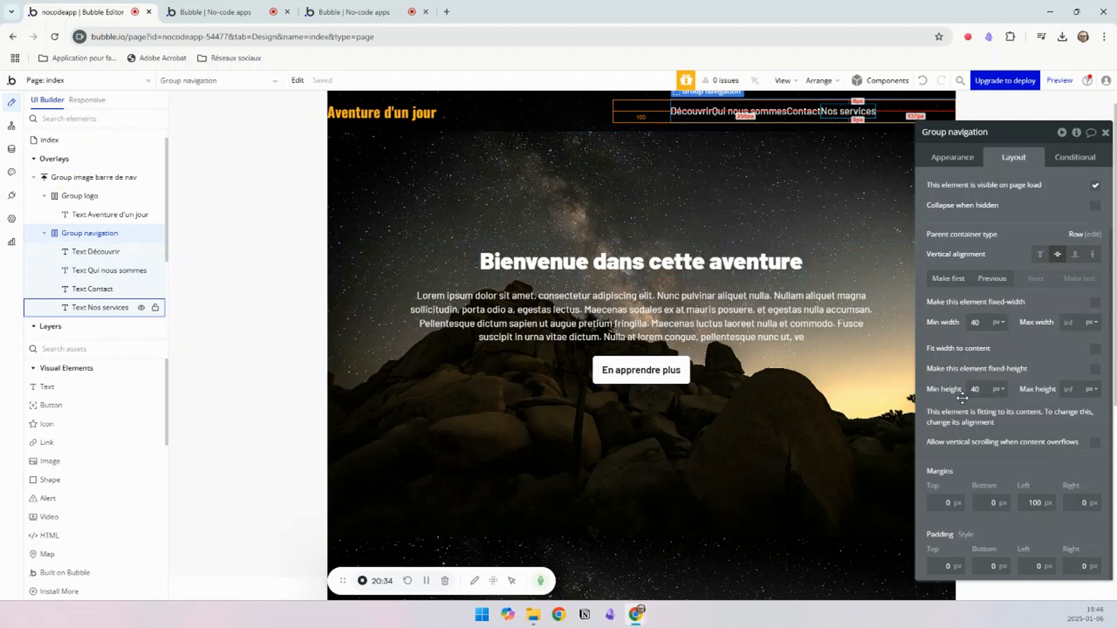
{"action": "type", "text": "0"}
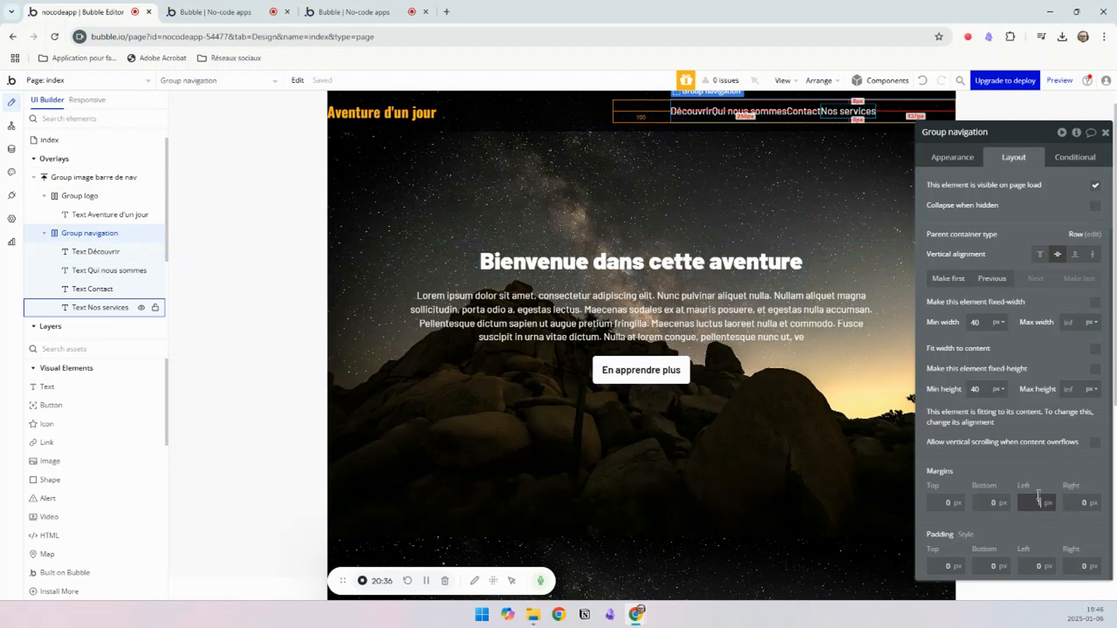
Step: Try a 100 px left margin on the "Nos services" text, reset it to 0 and reselect Group navigation
{"action": "left_click", "coordinate": [819, 110]}
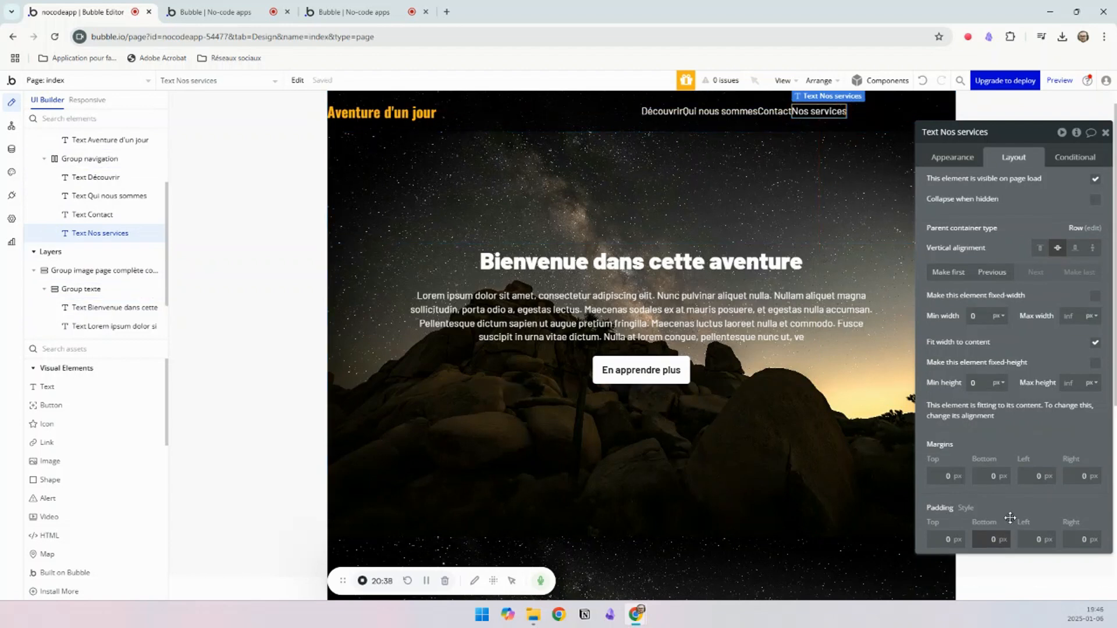
{"action": "type", "text": "100"}
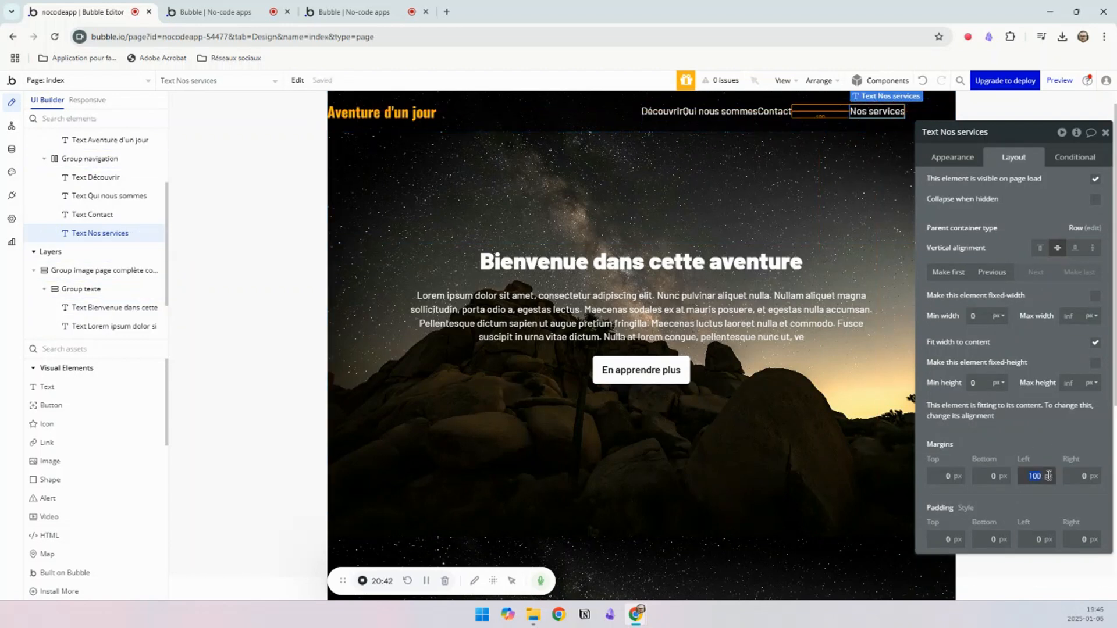
{"action": "type", "text": "0"}
{"action": "left_click", "coordinate": [877, 113]}
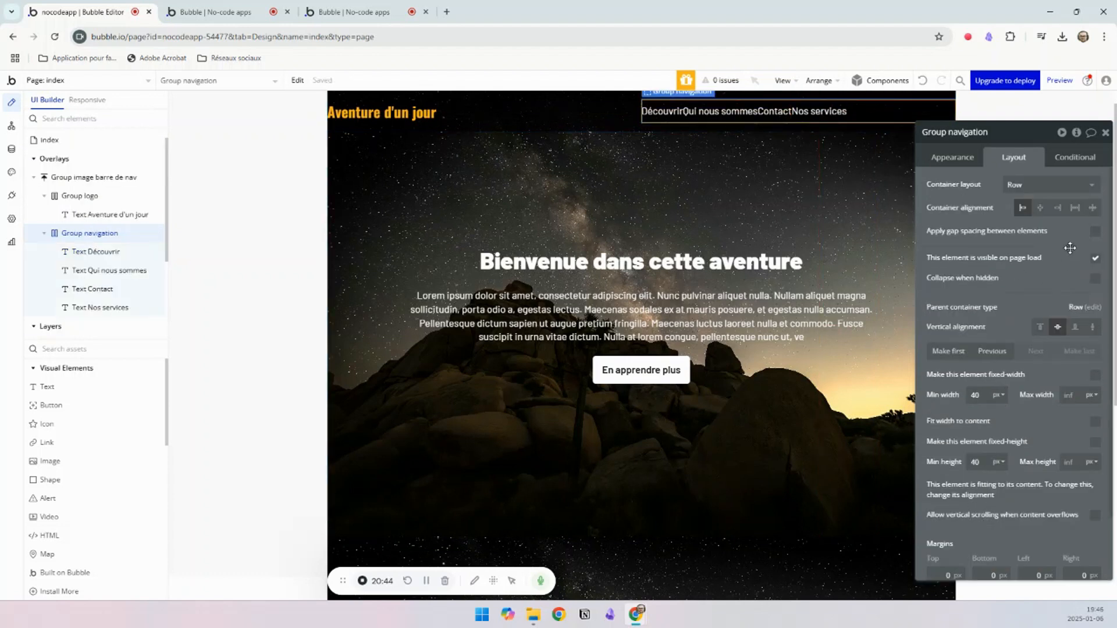
Step: Try the space-around container alignment on Group navigation and check the link spacing in the page preview
{"action": "left_click", "coordinate": [1077, 210]}
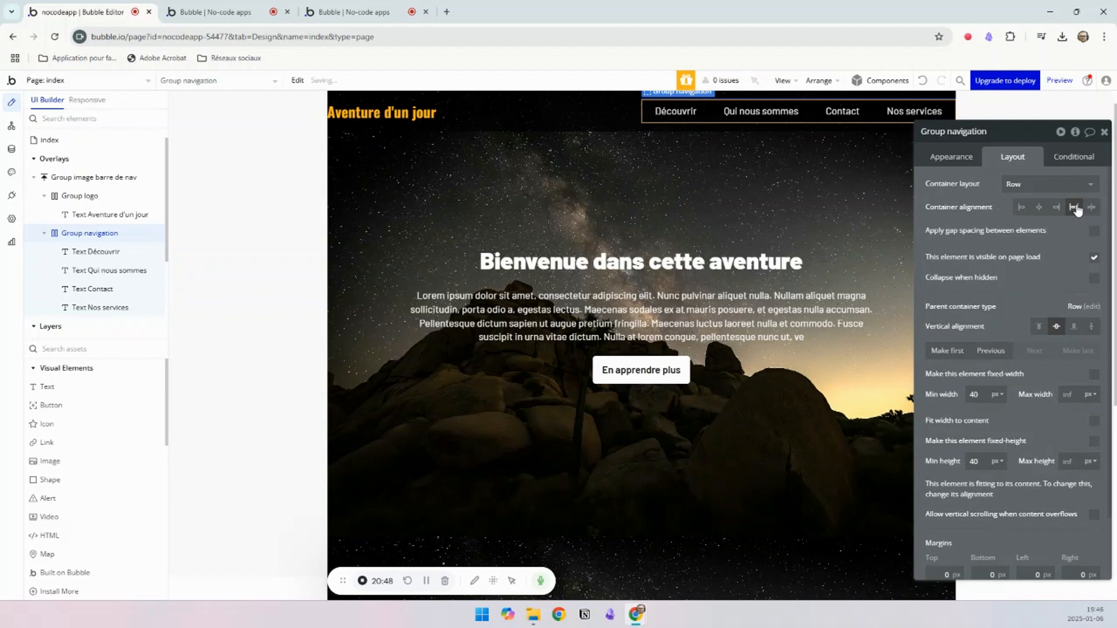
{"action": "left_click", "coordinate": [389, 117]}
{"action": "key", "text": "ctrl+Tab"}
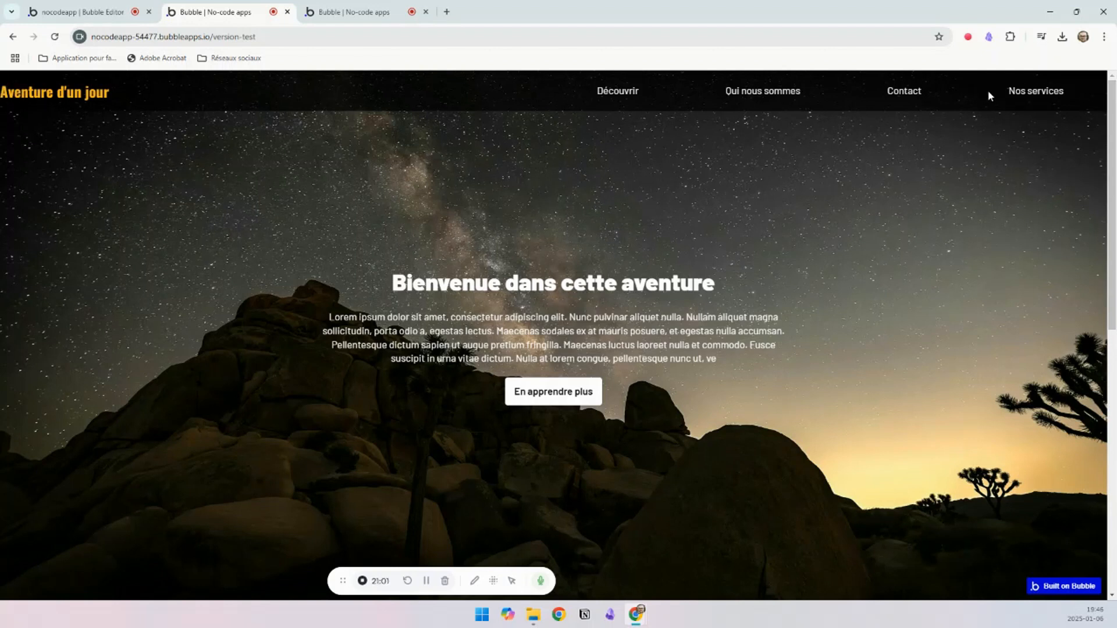
{"action": "left_click", "coordinate": [68, 15]}
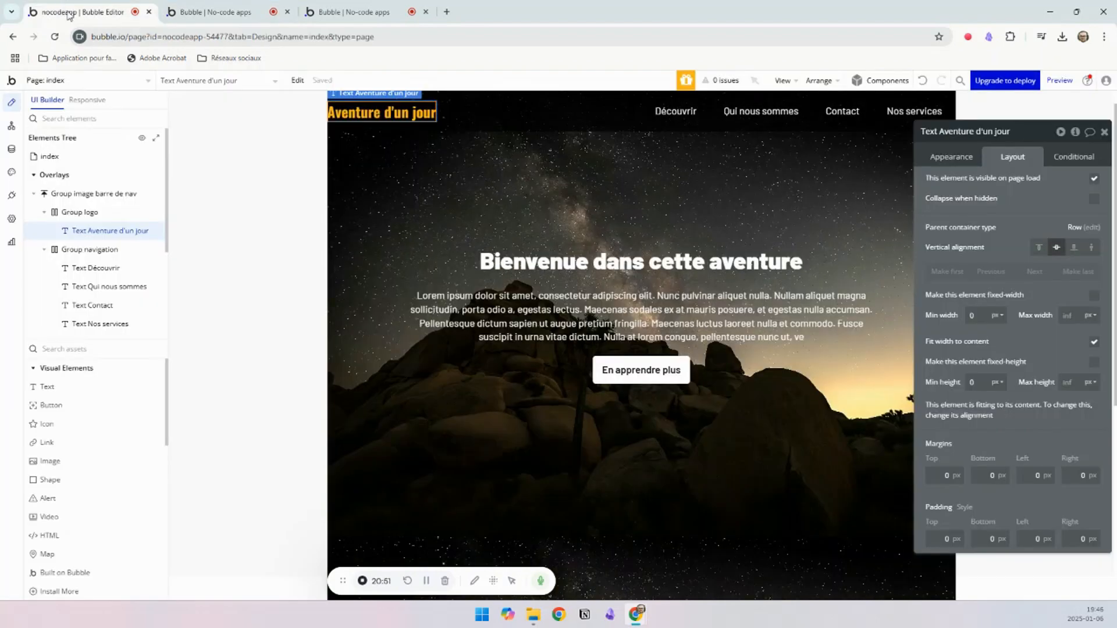
Step: Set Group navigation's container alignment to space between and its max width to 700 px
{"action": "left_click", "coordinate": [710, 116]}
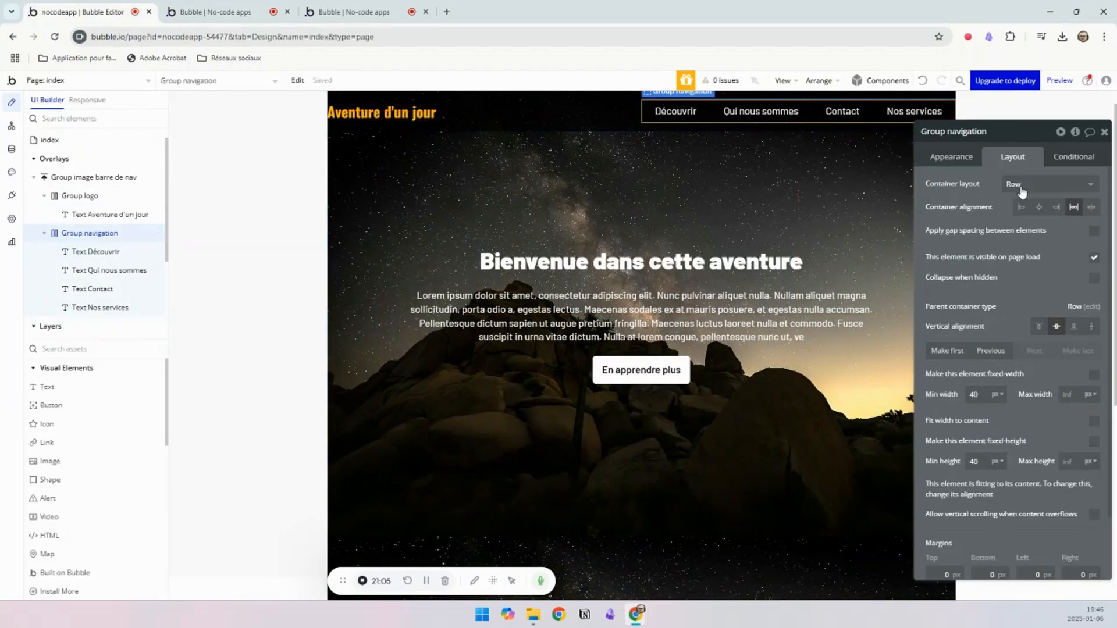
{"action": "left_click", "coordinate": [1090, 208]}
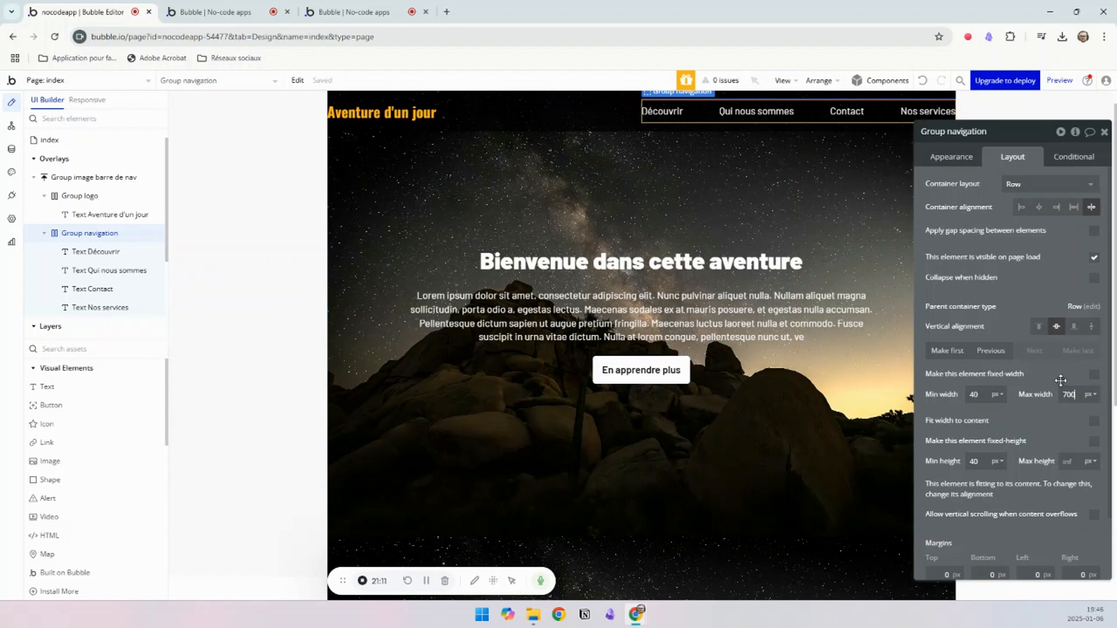
{"action": "left_click", "coordinate": [389, 109]}
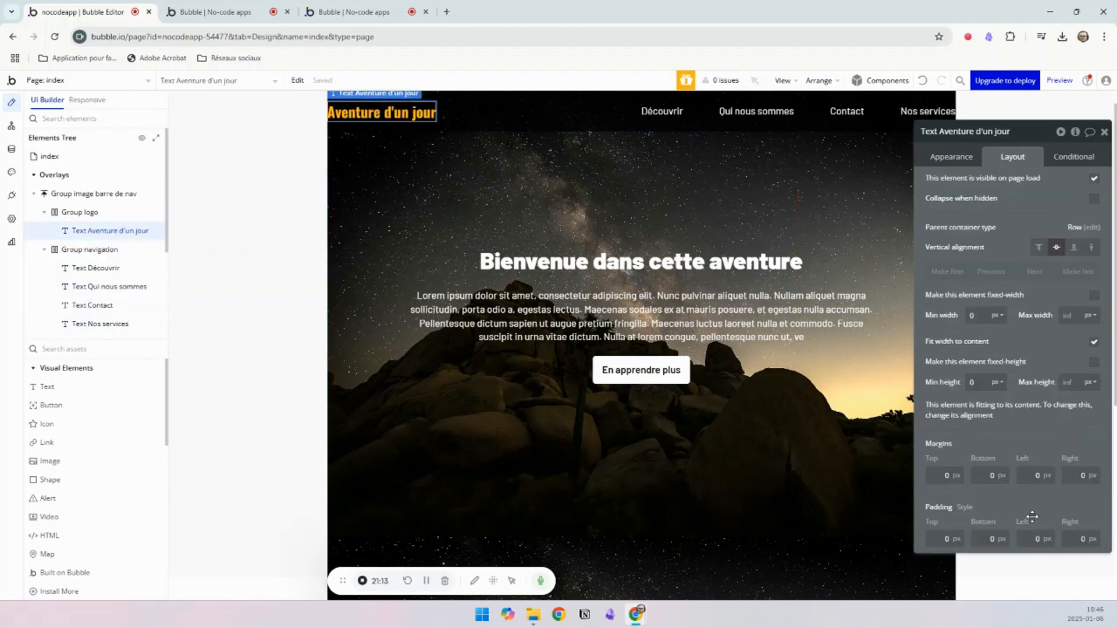
Step: Give Group navigation a 30 px right margin and Group logo a 30 px left margin, and check the preview
{"action": "left_click", "coordinate": [870, 121]}
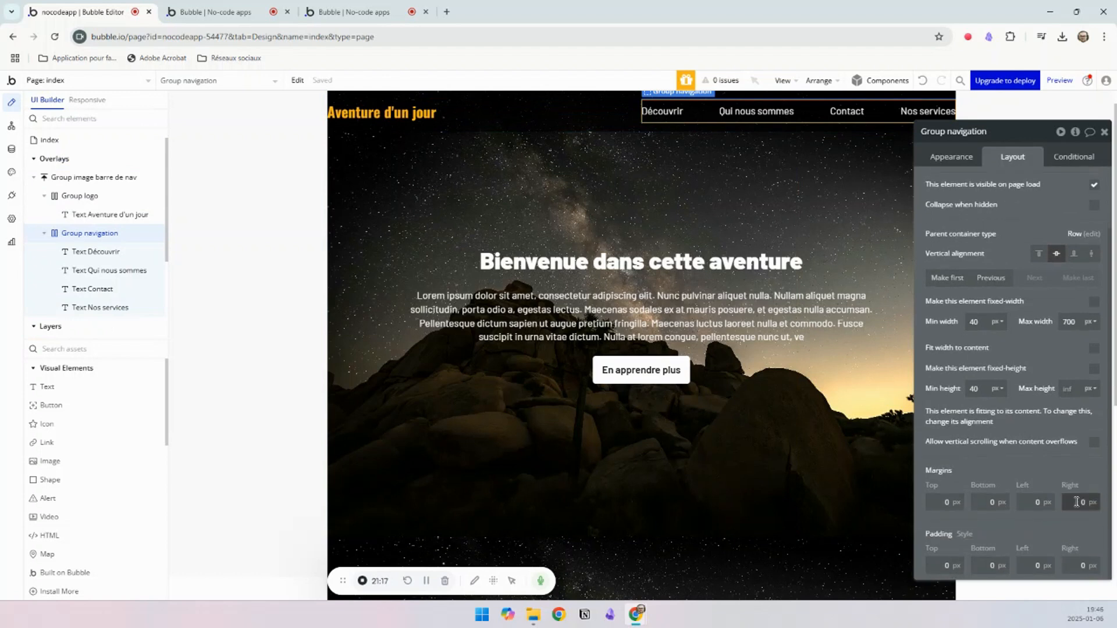
{"action": "left_click", "coordinate": [412, 115]}
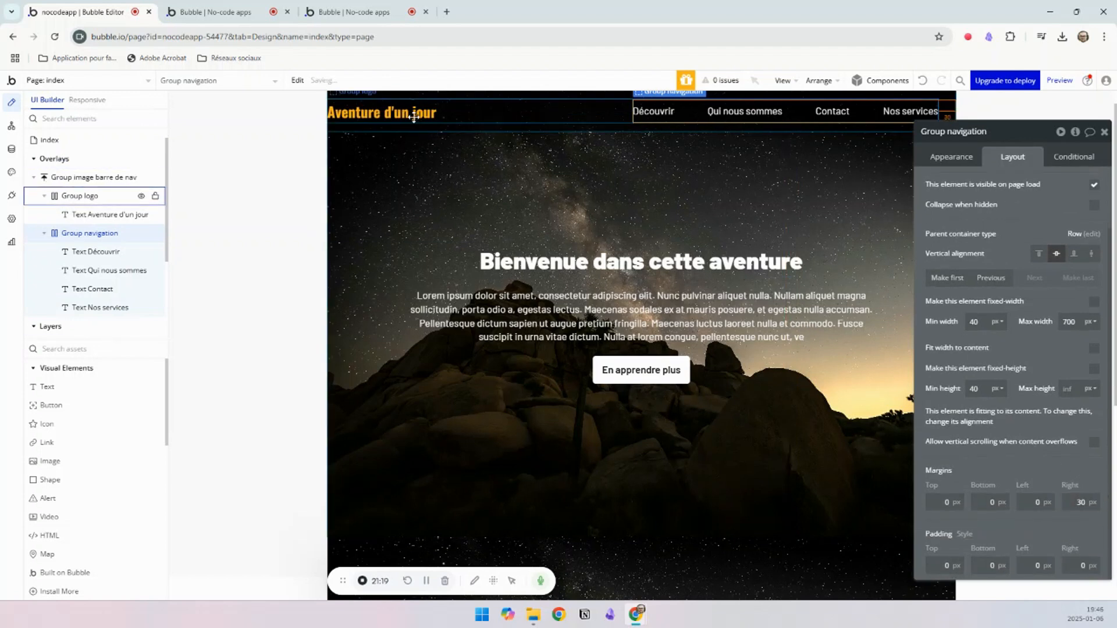
{"action": "left_click", "coordinate": [468, 119]}
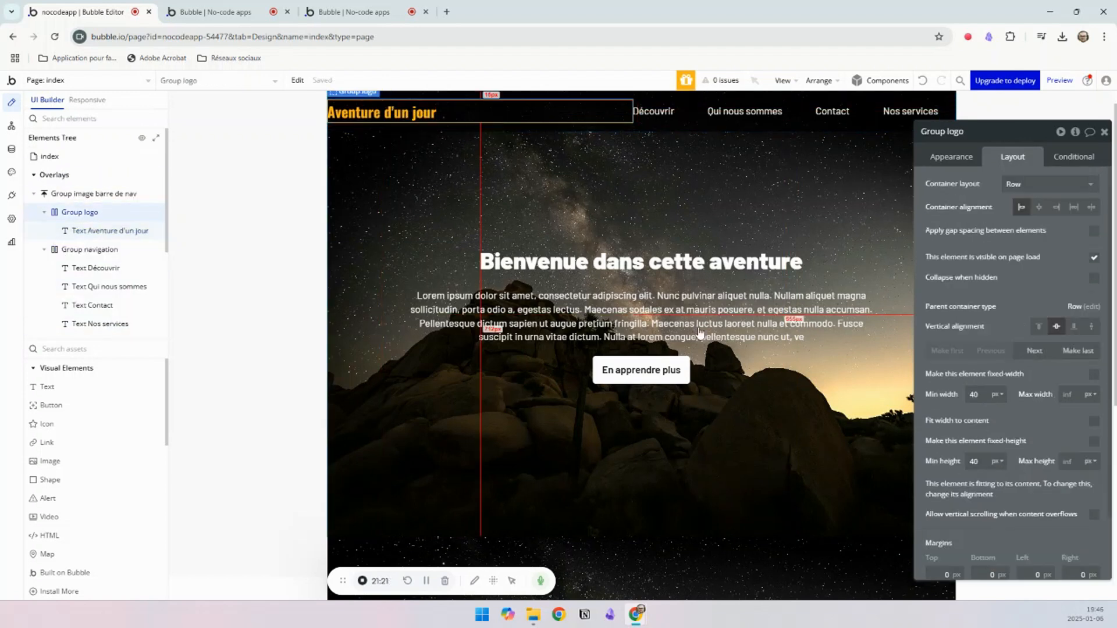
{"action": "scroll", "coordinate": [1035, 573], "scroll_direction": "down", "scroll_amount": 2}
{"action": "left_click", "coordinate": [1028, 502]}
{"action": "type", "text": "3"}
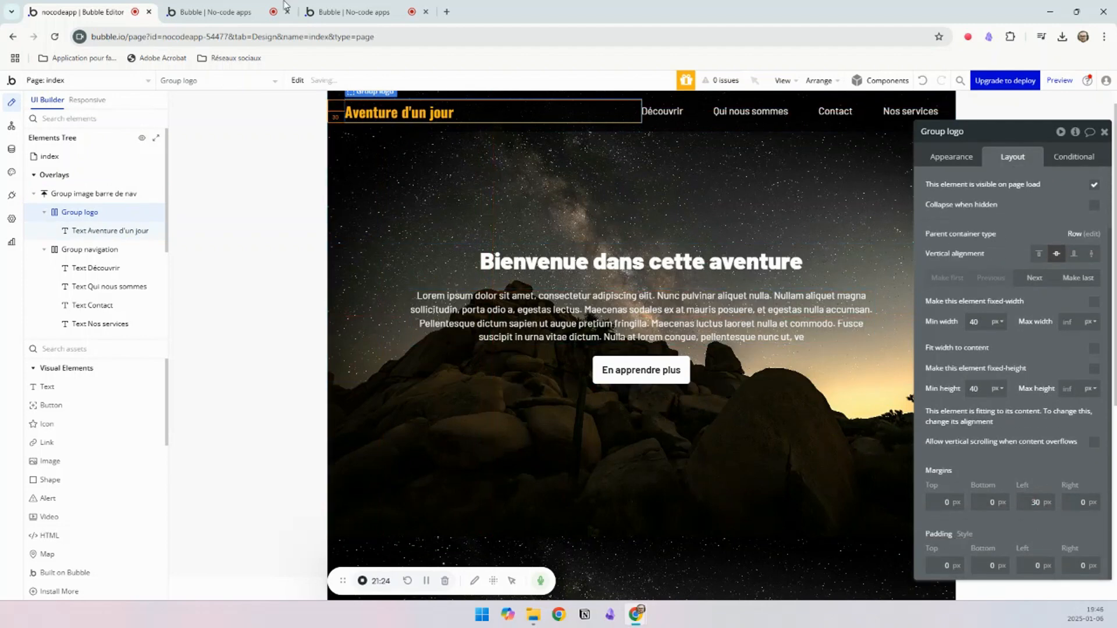
{"action": "left_click", "coordinate": [216, 12]}
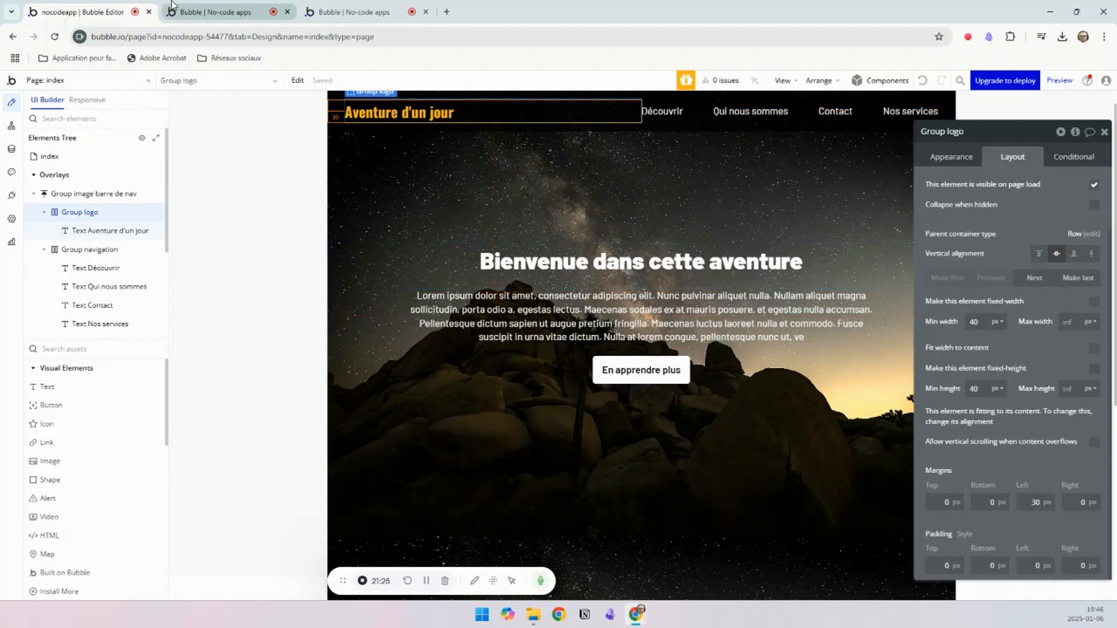
{"action": "left_click", "coordinate": [329, 86]}
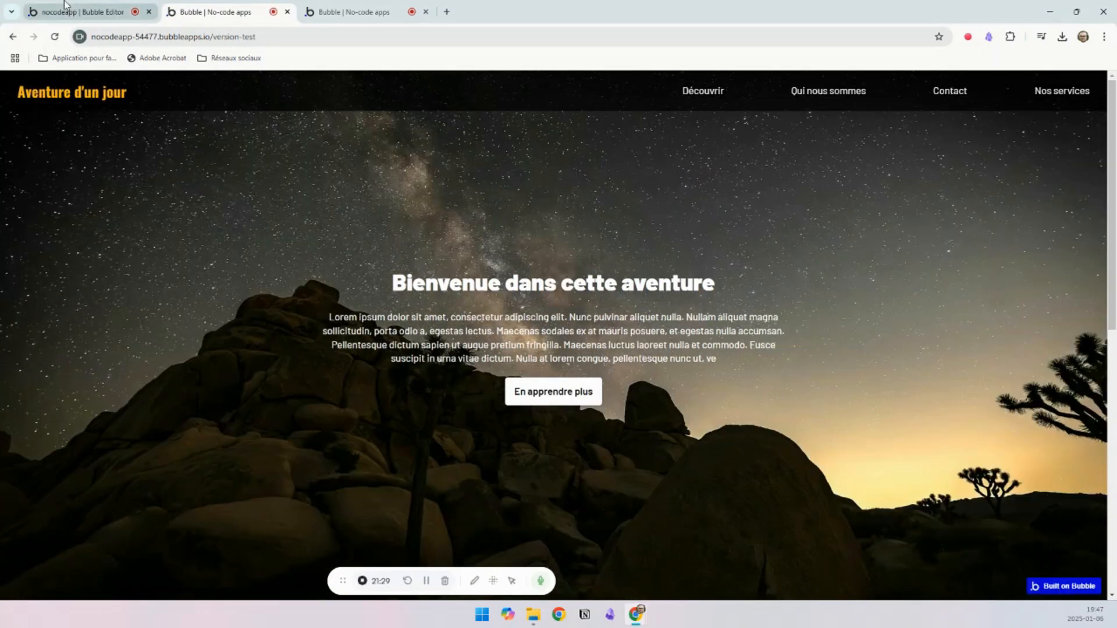
Step: Set Group navigation's max width to 550 px and check the navigation links in the preview
{"action": "left_click", "coordinate": [75, 12]}
{"action": "left_click", "coordinate": [698, 111]}
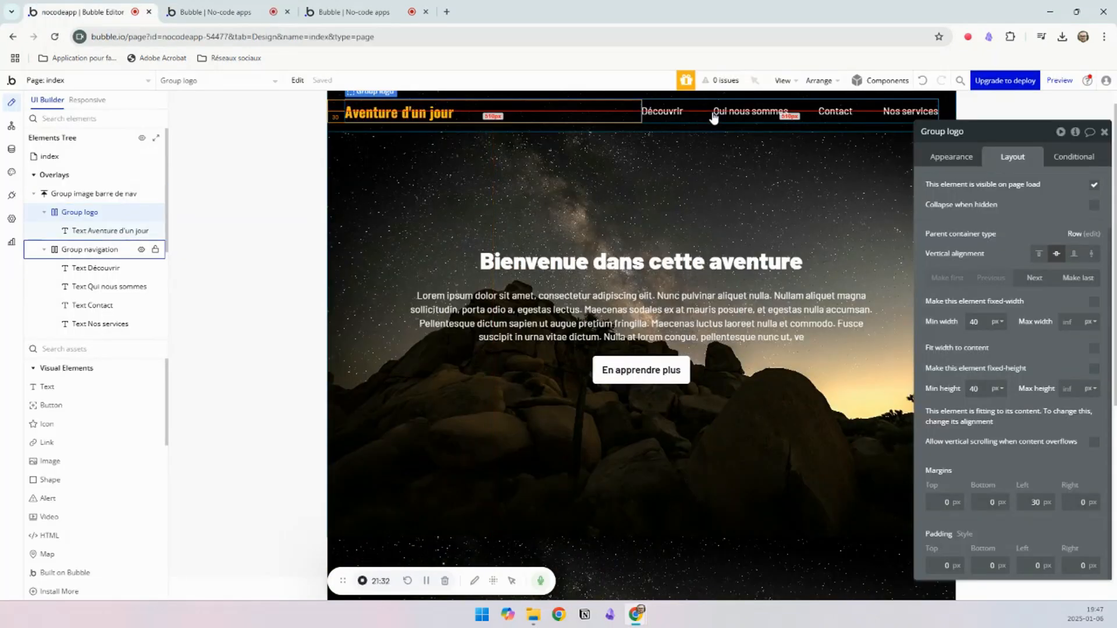
{"action": "left_click", "coordinate": [1078, 325]}
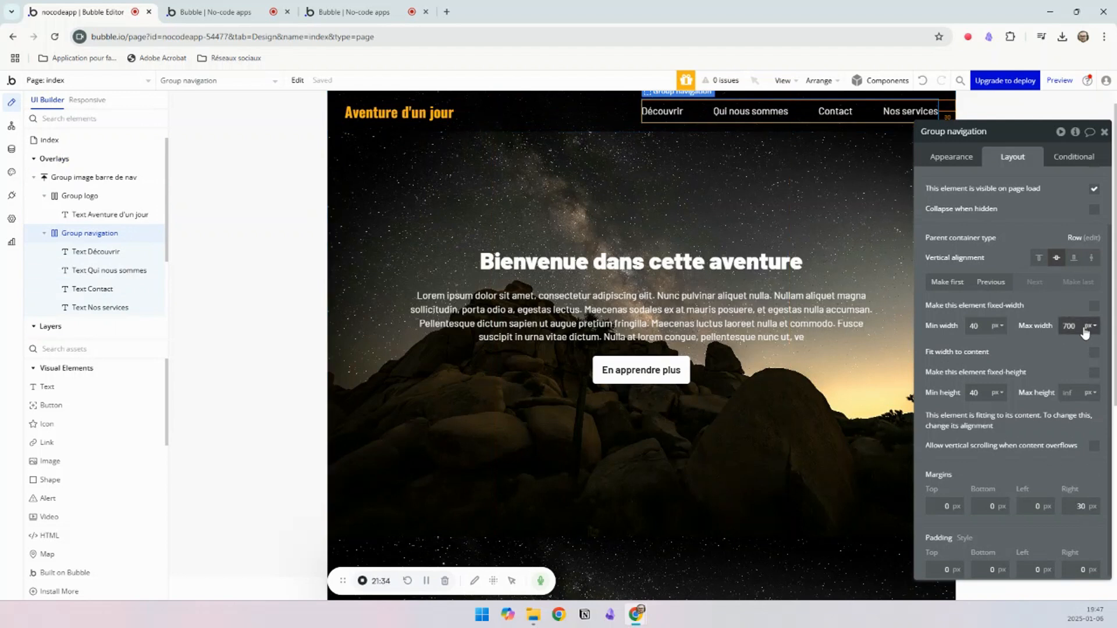
{"action": "type", "text": "50"}
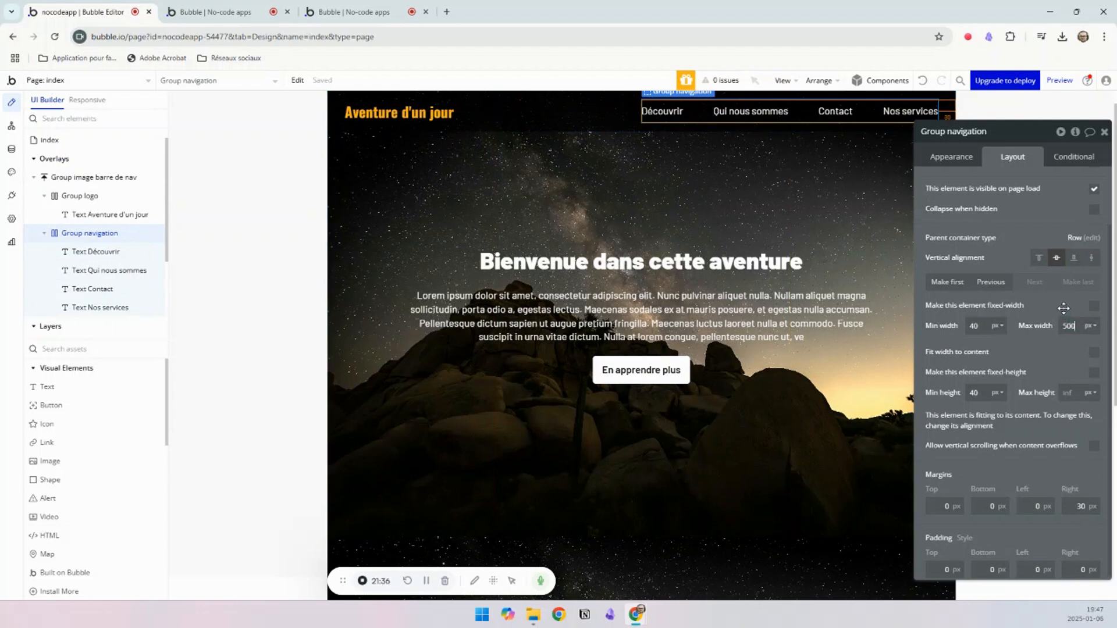
{"action": "left_click", "coordinate": [221, 11]}
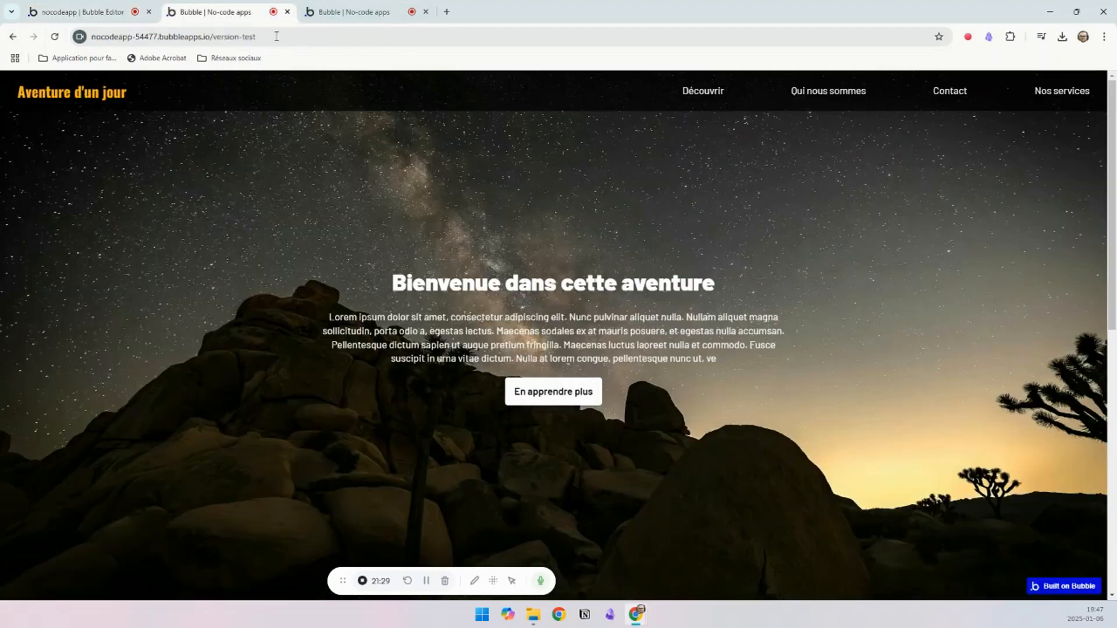
{"action": "left_click", "coordinate": [345, 84]}
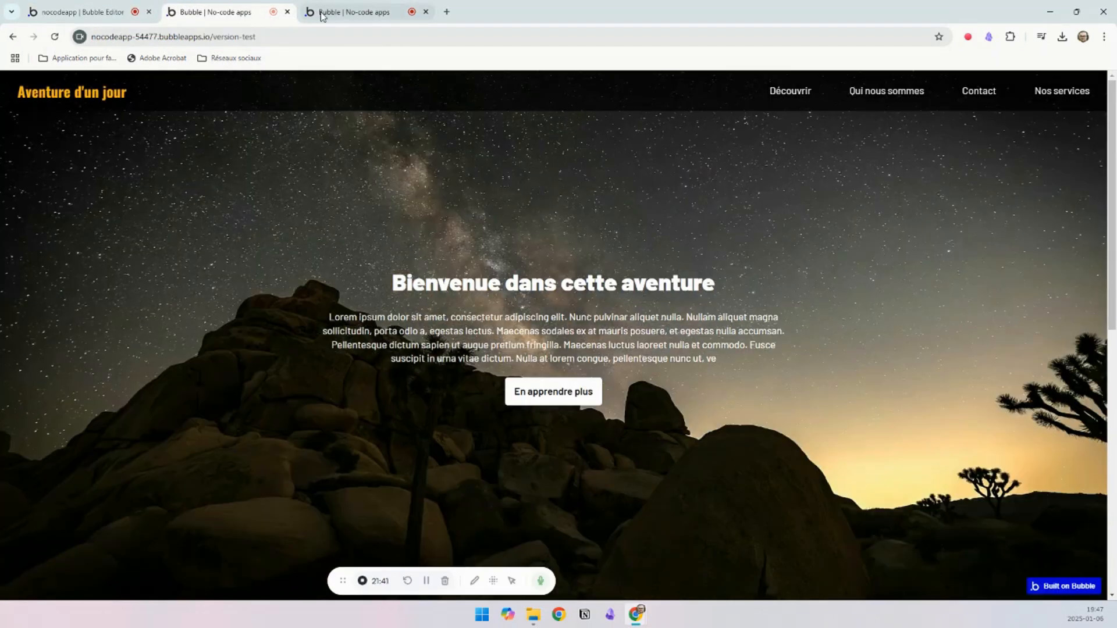
Step: Compare the preview with the reference page mise_en_page, examining its navigation bar and the red section below the full-page image
{"action": "left_click", "coordinate": [329, 13]}
{"action": "left_click", "coordinate": [204, 11]}
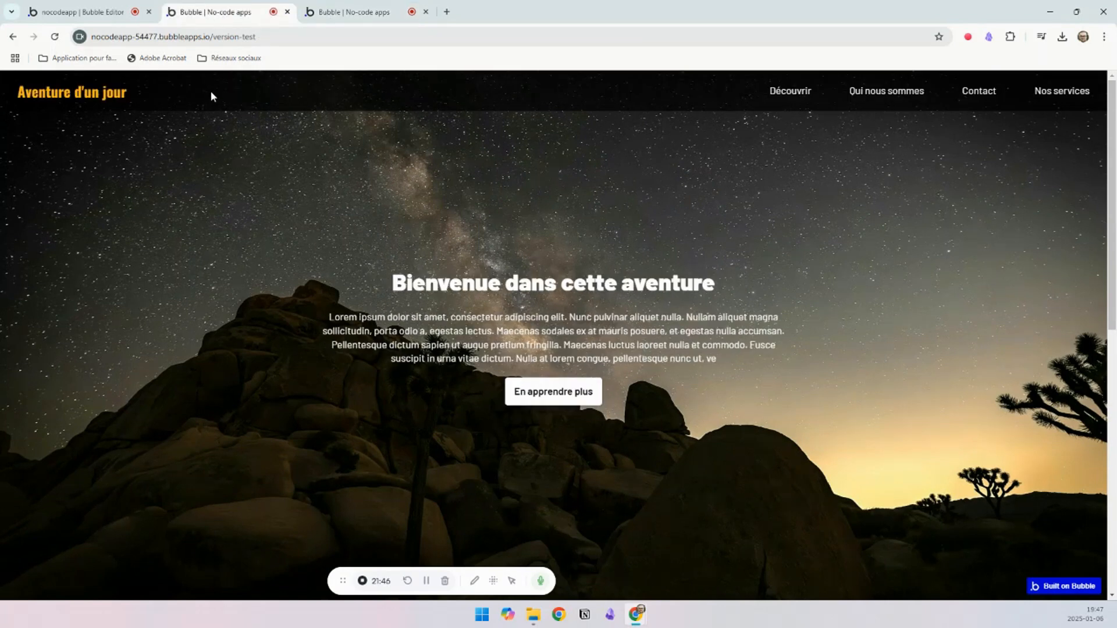
{"action": "left_click", "coordinate": [81, 11]}
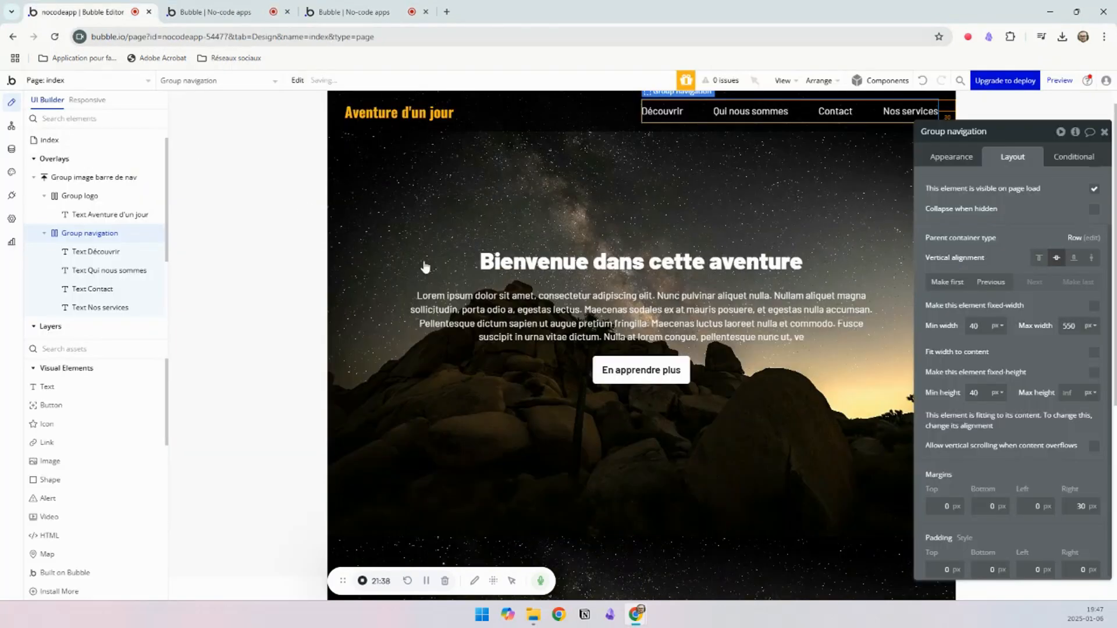
{"action": "left_click", "coordinate": [332, 13]}
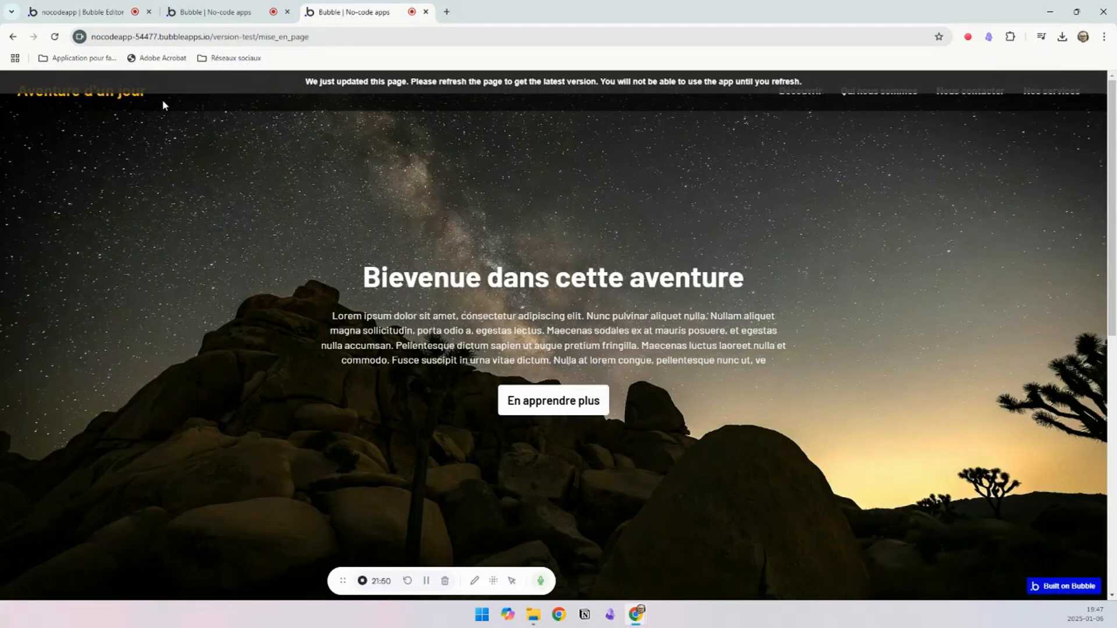
{"action": "scroll", "coordinate": [459, 235], "scroll_direction": "down", "scroll_amount": 8}
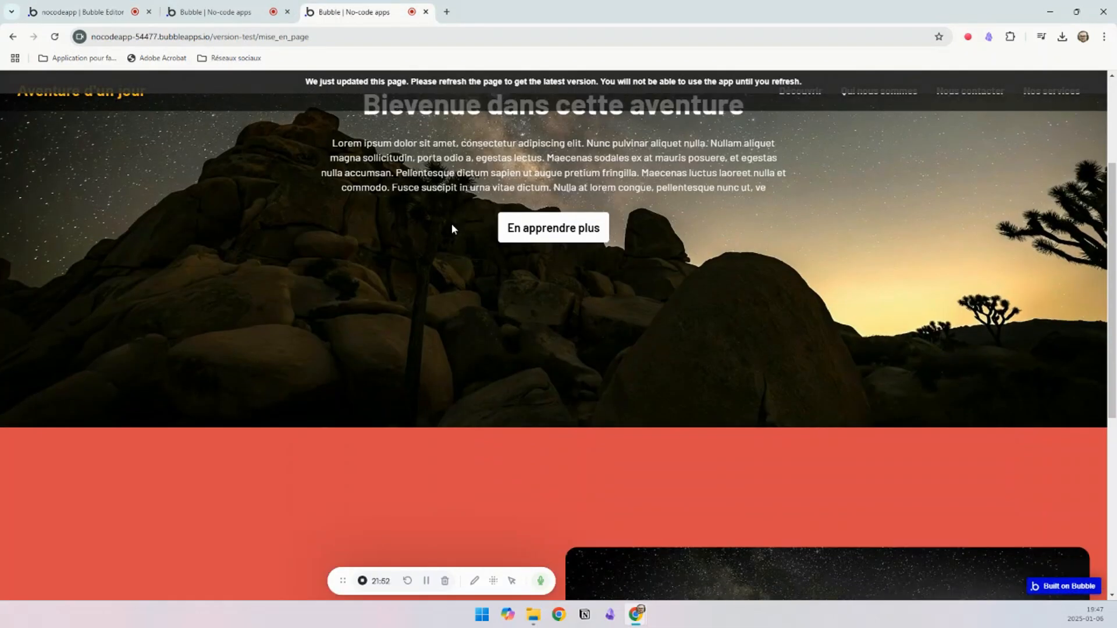
{"action": "scroll", "coordinate": [527, 273], "scroll_direction": "down", "scroll_amount": 1}
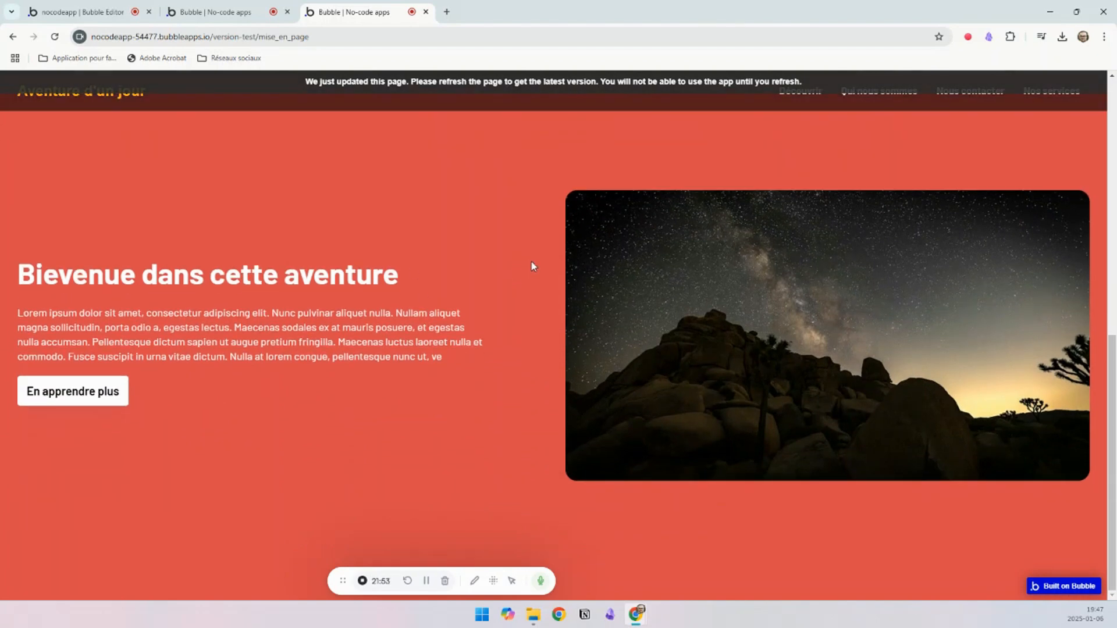
{"action": "scroll", "coordinate": [530, 263], "scroll_direction": "up", "scroll_amount": 5}
{"action": "left_click", "coordinate": [81, 11]}
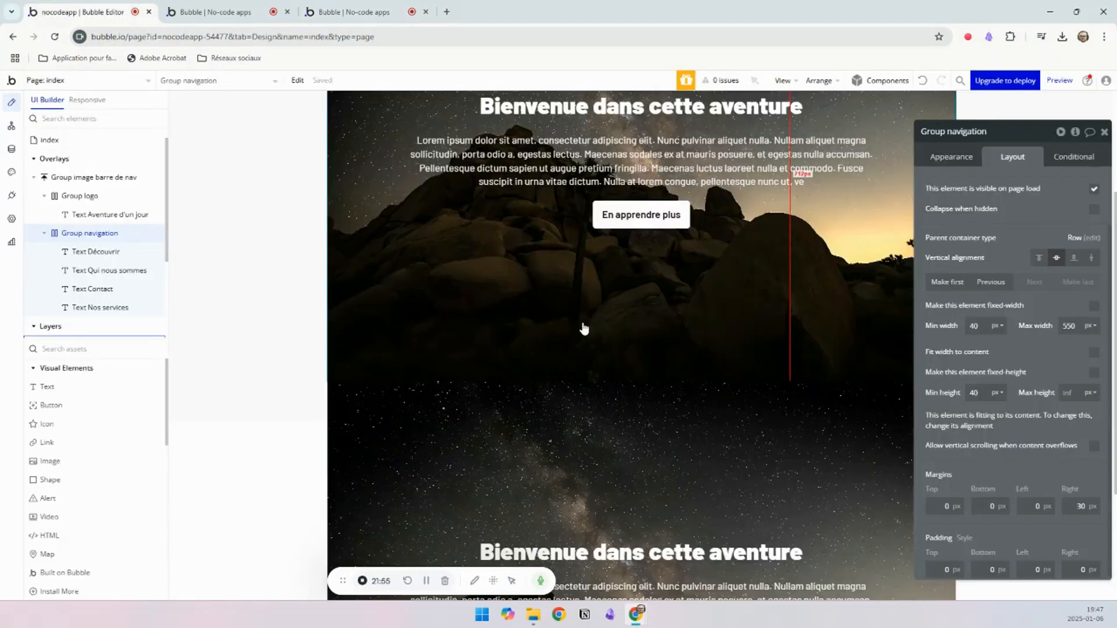
Step: Delete the second full-page image group located between the first image group and Group fond rouge
{"action": "scroll", "coordinate": [582, 327], "scroll_direction": "down", "scroll_amount": 3}
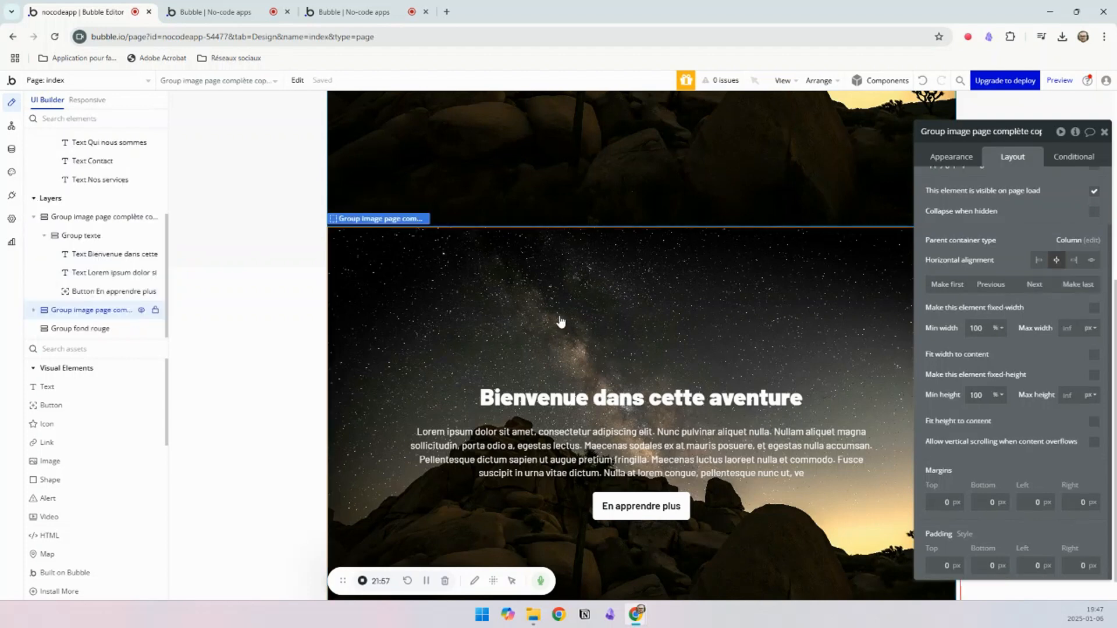
{"action": "key", "text": "Delete"}
{"action": "key", "text": "ctrl+z"}
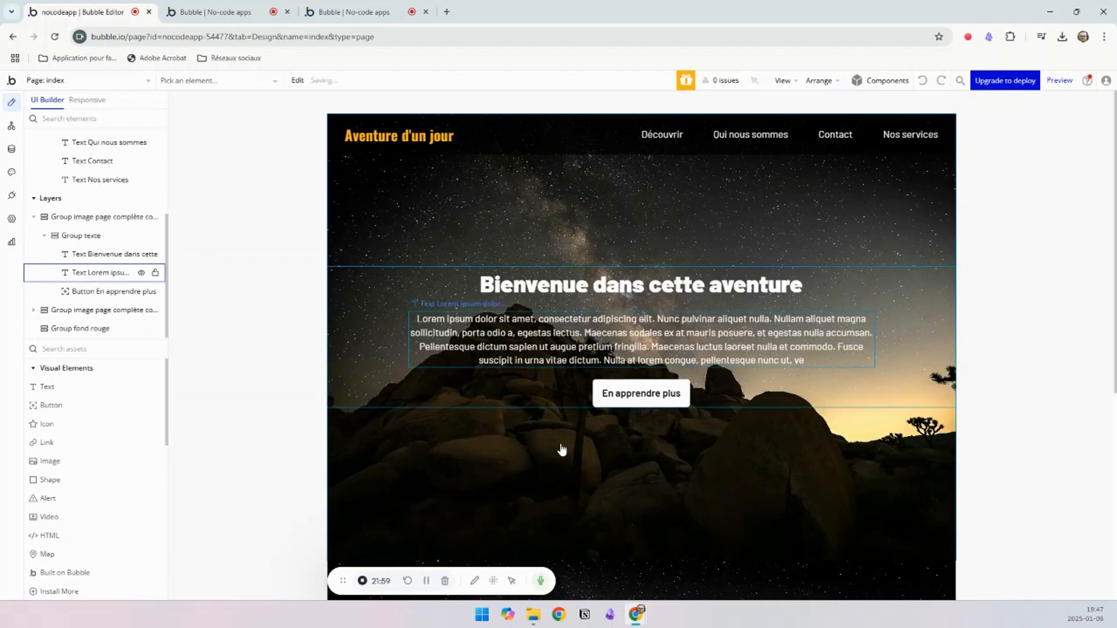
{"action": "scroll", "coordinate": [561, 449], "scroll_direction": "down", "scroll_amount": 5}
{"action": "left_click", "coordinate": [623, 349]}
{"action": "key", "text": "Delete"}
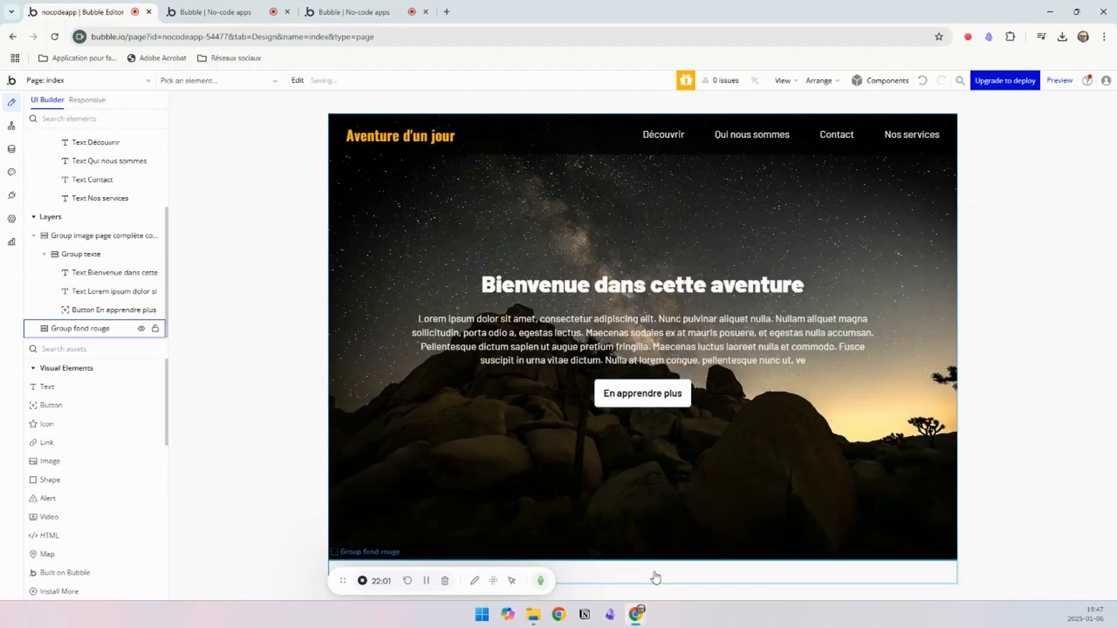
Step: Check the red section of the reference page and set Group fond rouge's min width to 100 %
{"action": "left_click", "coordinate": [655, 577]}
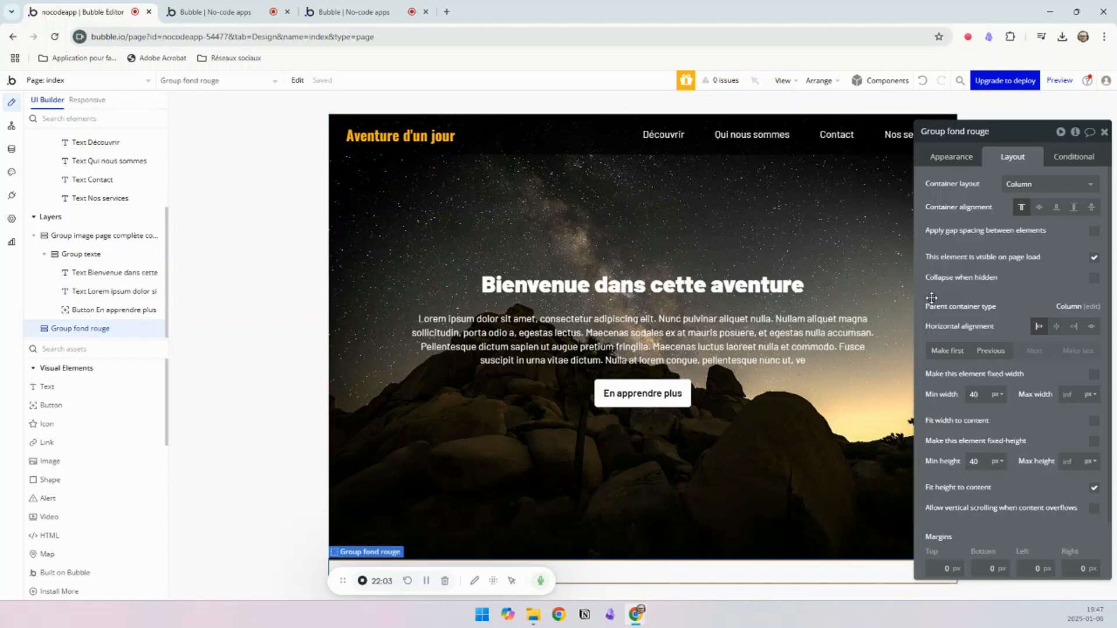
{"action": "left_click", "coordinate": [353, 11]}
{"action": "scroll", "coordinate": [520, 215], "scroll_direction": "down", "scroll_amount": 5}
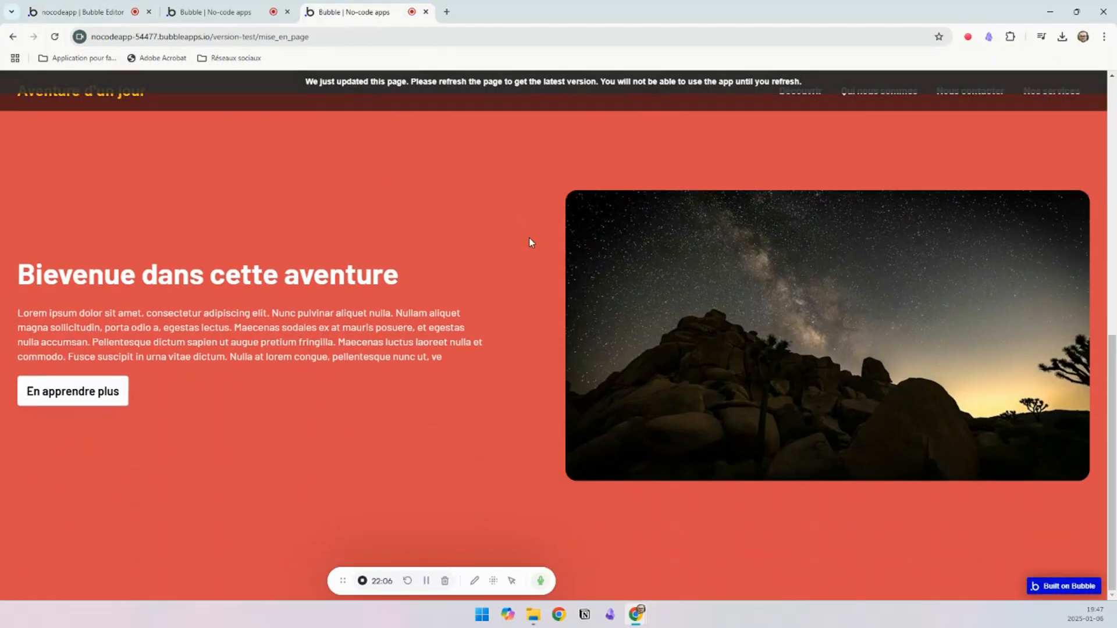
{"action": "left_click", "coordinate": [93, 11]}
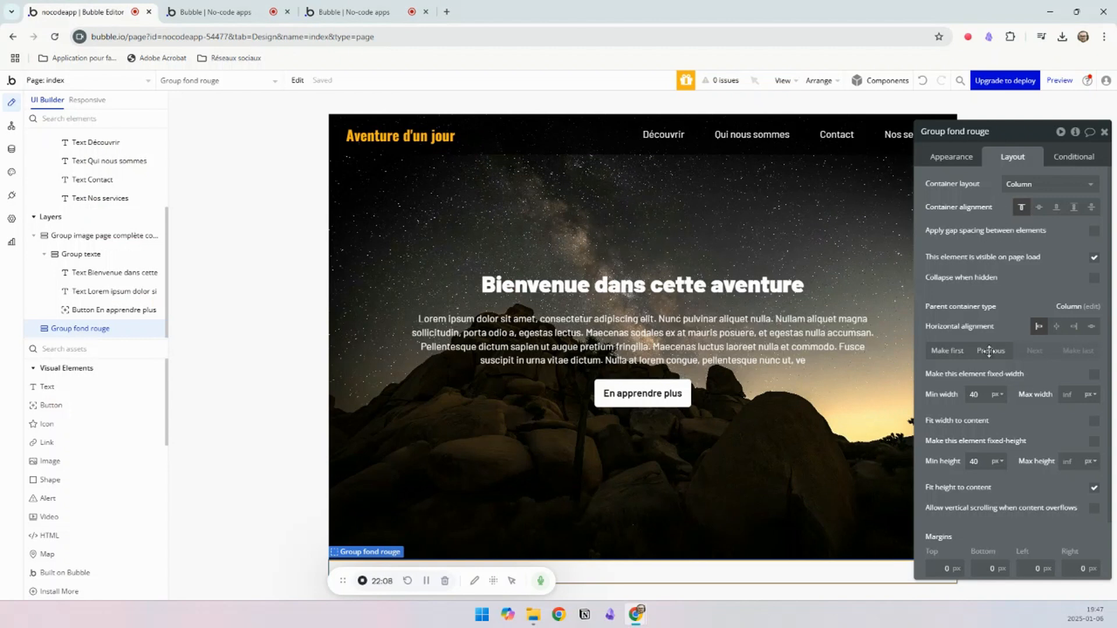
{"action": "scroll", "coordinate": [1005, 456], "scroll_direction": "down", "scroll_amount": 1}
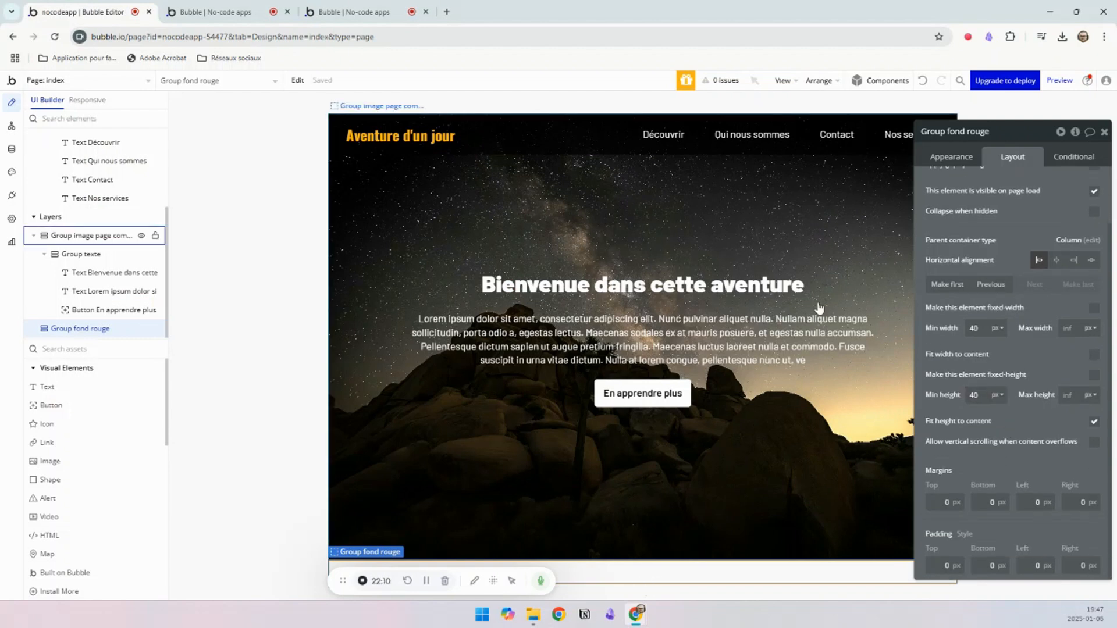
{"action": "scroll", "coordinate": [993, 194], "scroll_direction": "up", "scroll_amount": 1}
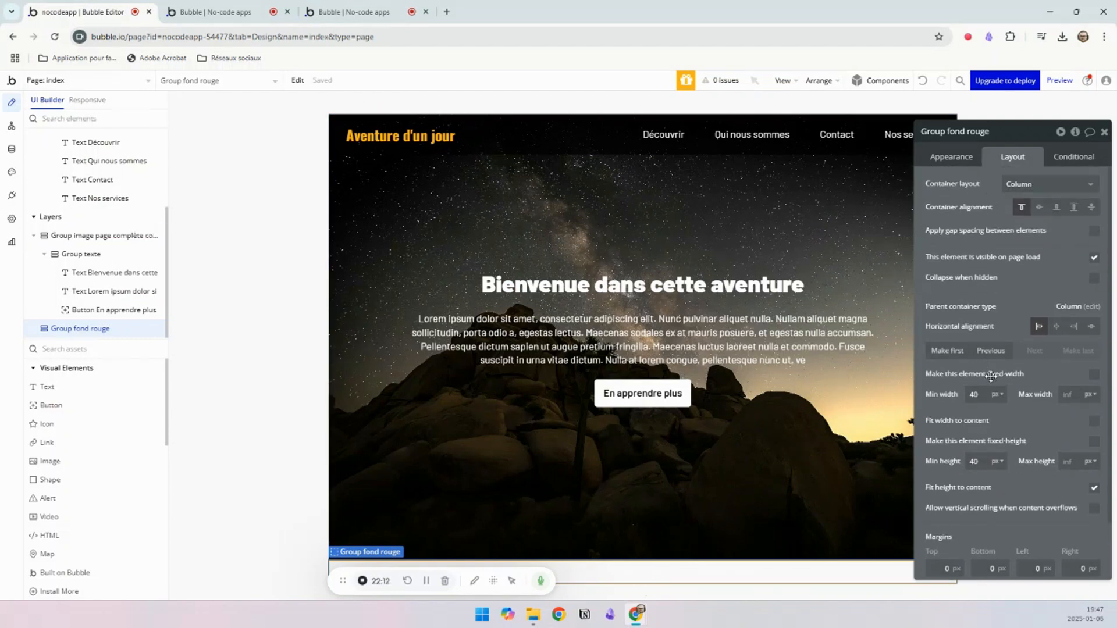
{"action": "double_click", "coordinate": [980, 396]}
{"action": "type", "text": "100"}
{"action": "left_click", "coordinate": [998, 395]}
{"action": "left_click", "coordinate": [998, 424]}
Step: Set Group fond rouge's min height to 100 % and turn off fitting its height to the content
{"action": "double_click", "coordinate": [975, 461]}
{"action": "type", "text": "100"}
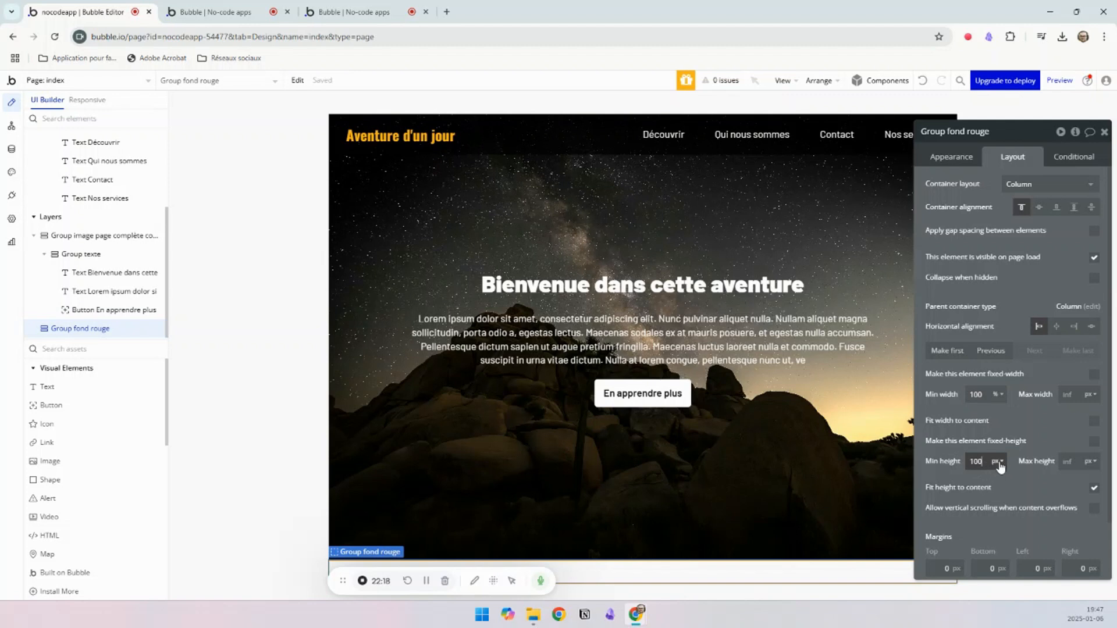
{"action": "left_click", "coordinate": [997, 462]}
{"action": "left_click", "coordinate": [993, 492]}
{"action": "left_click", "coordinate": [1094, 488]}
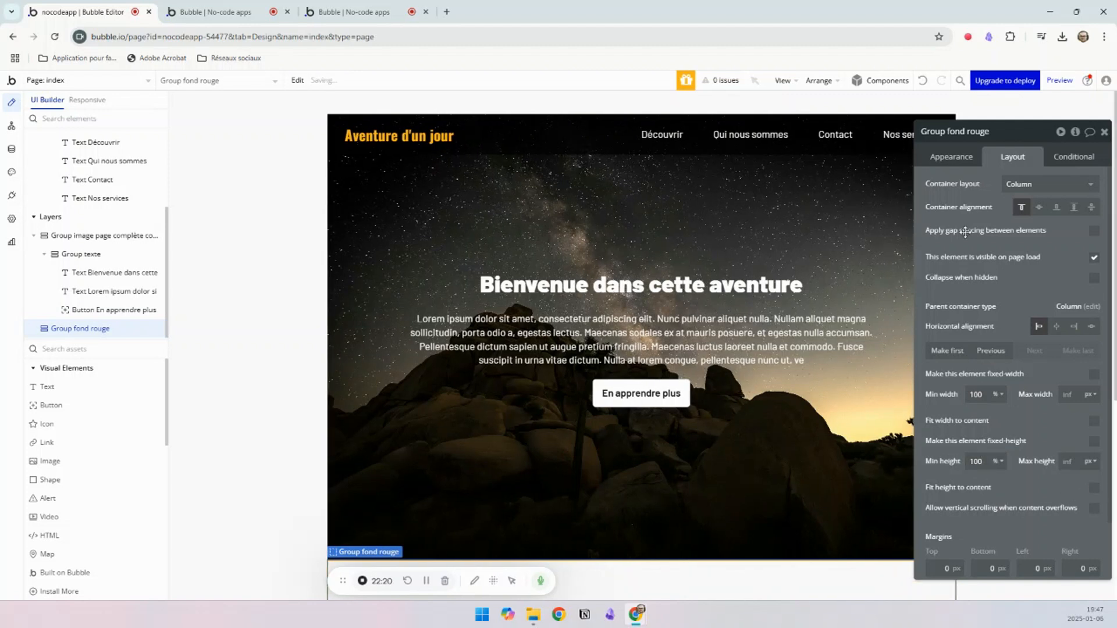
Step: Give Group fond rouge a flat-colour background in red #C34444
{"action": "left_click", "coordinate": [953, 161]}
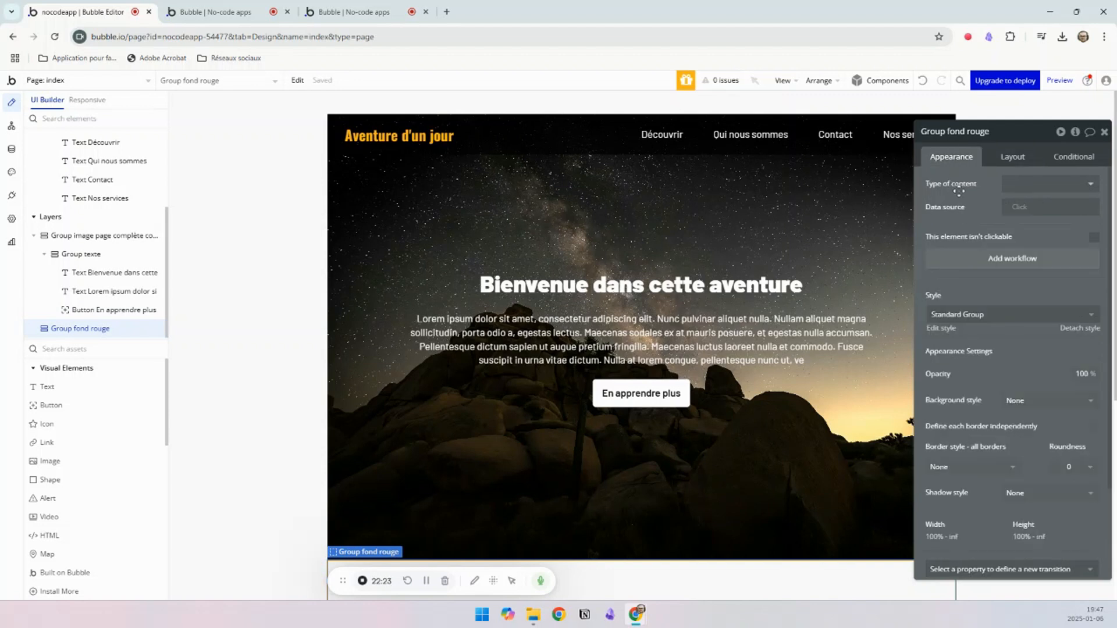
{"action": "left_click", "coordinate": [1035, 410]}
{"action": "left_click", "coordinate": [1026, 458]}
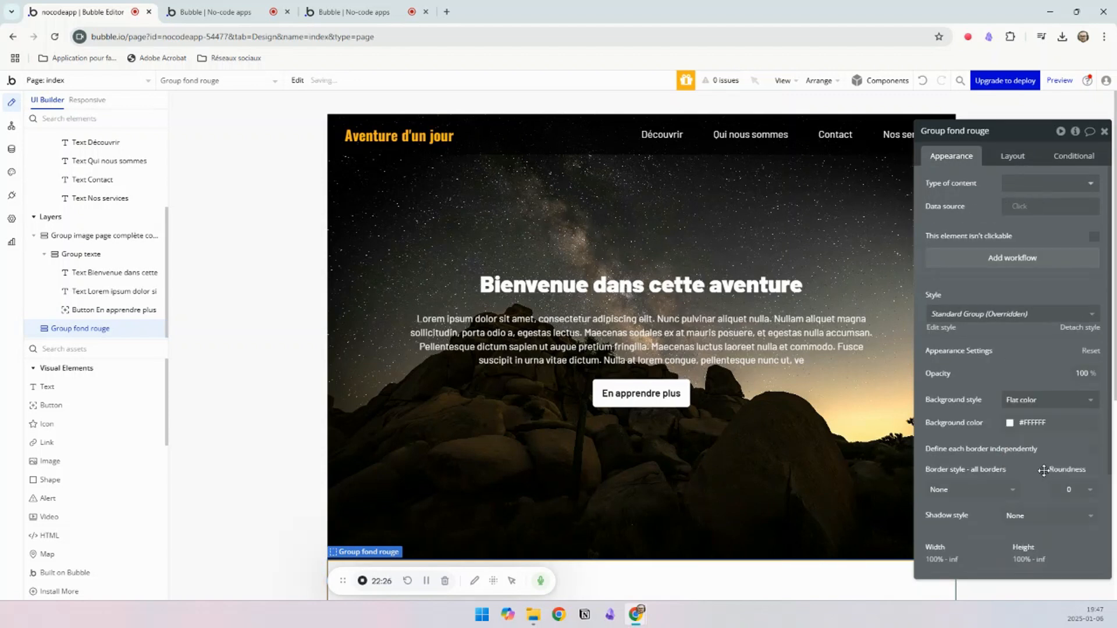
{"action": "left_click", "coordinate": [1035, 423]}
{"action": "left_click_drag", "start_coordinate": [1092, 450], "coordinate": [1077, 453]}
{"action": "scroll", "coordinate": [595, 433], "scroll_direction": "down", "scroll_amount": 5}
{"action": "scroll", "coordinate": [594, 431], "scroll_direction": "up", "scroll_amount": 6}
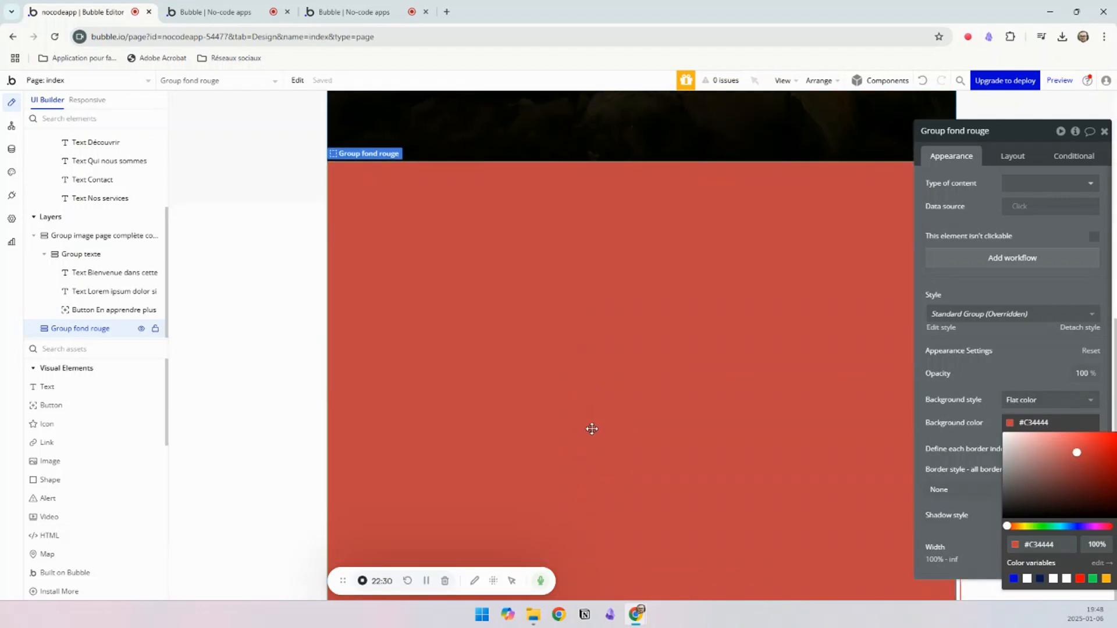
Step: Duplicate Group texte from the full-page image group and move the copy into Group fond rouge
{"action": "left_click", "coordinate": [379, 225]}
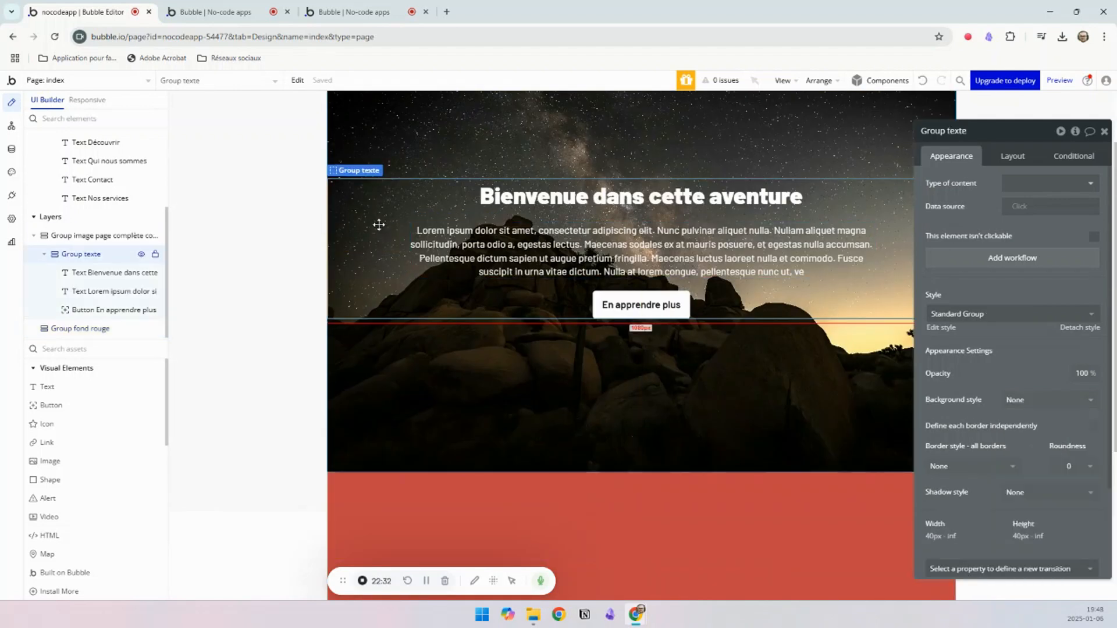
{"action": "key", "text": "ctrl+d"}
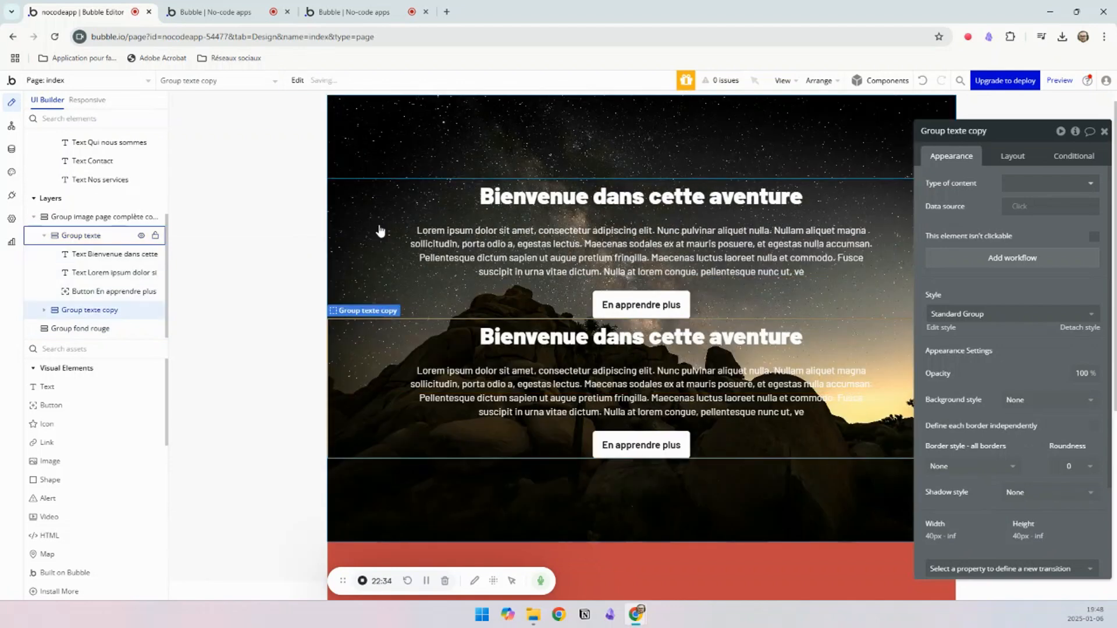
{"action": "key", "text": "ctrl+x"}
{"action": "left_click", "coordinate": [414, 491]}
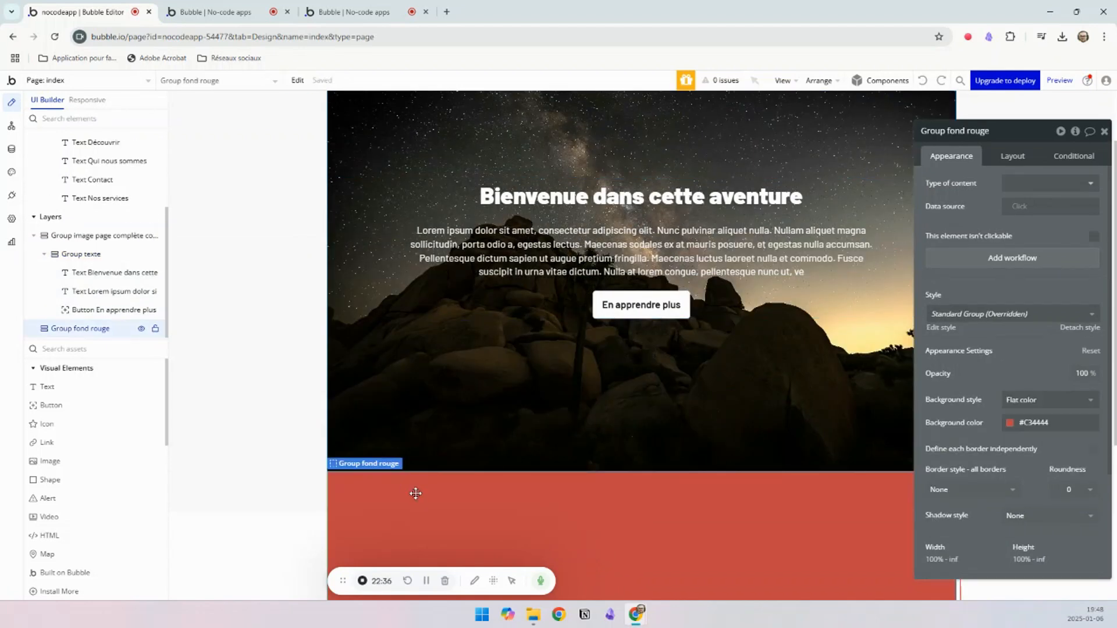
{"action": "key", "text": "ctrl+v"}
{"action": "scroll", "coordinate": [457, 549], "scroll_direction": "down", "scroll_amount": 5}
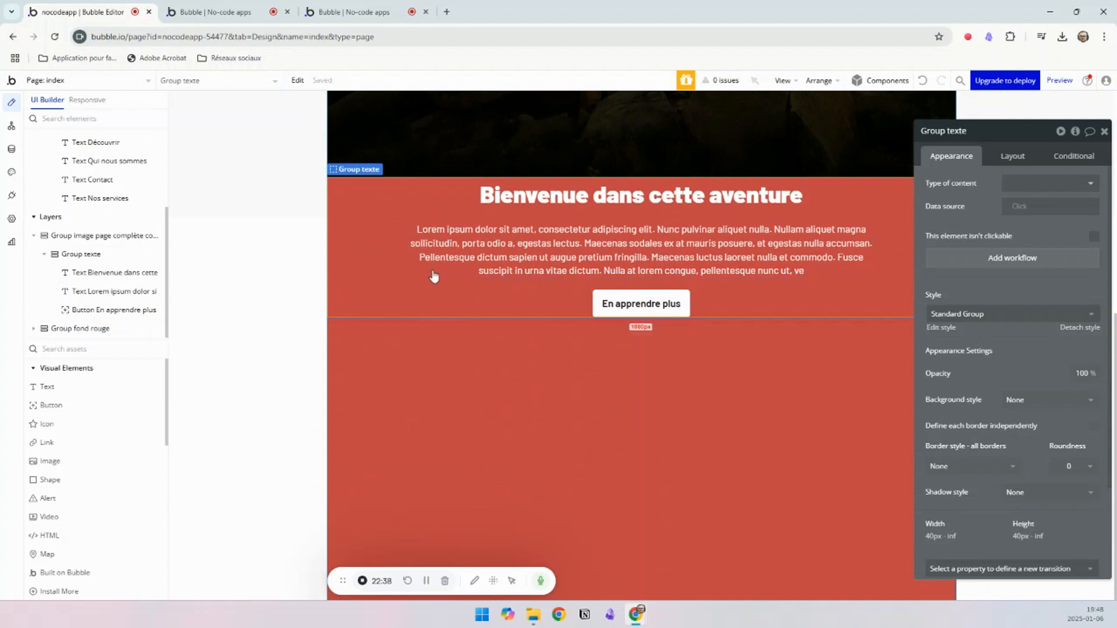
Step: Set Group fond rouge's container alignment to centre its content vertically
{"action": "left_click", "coordinate": [448, 332]}
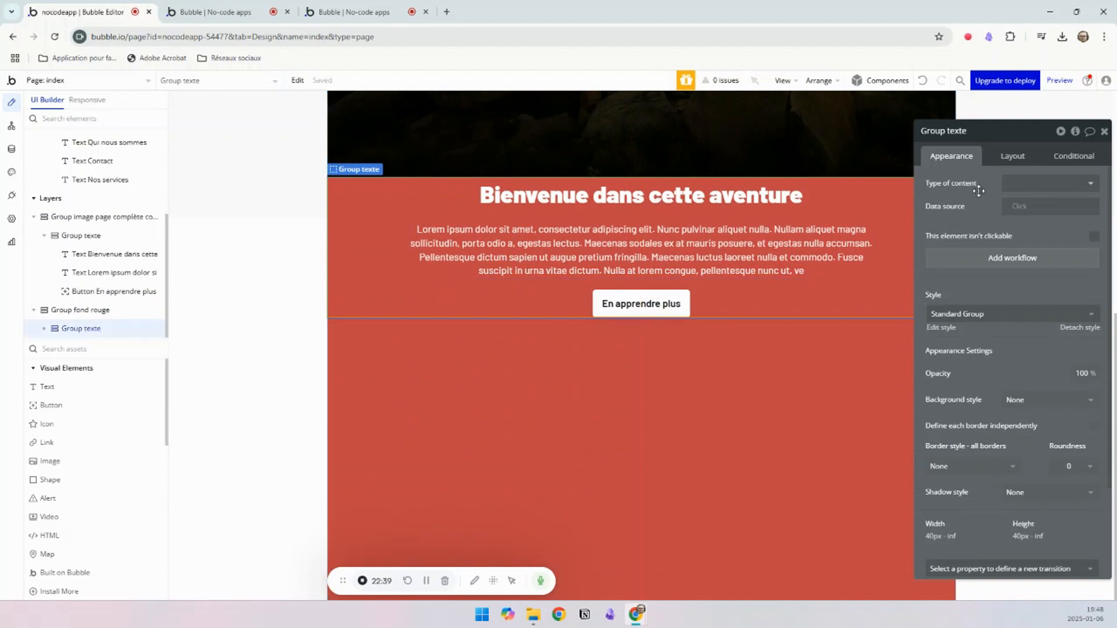
{"action": "left_click", "coordinate": [1011, 158]}
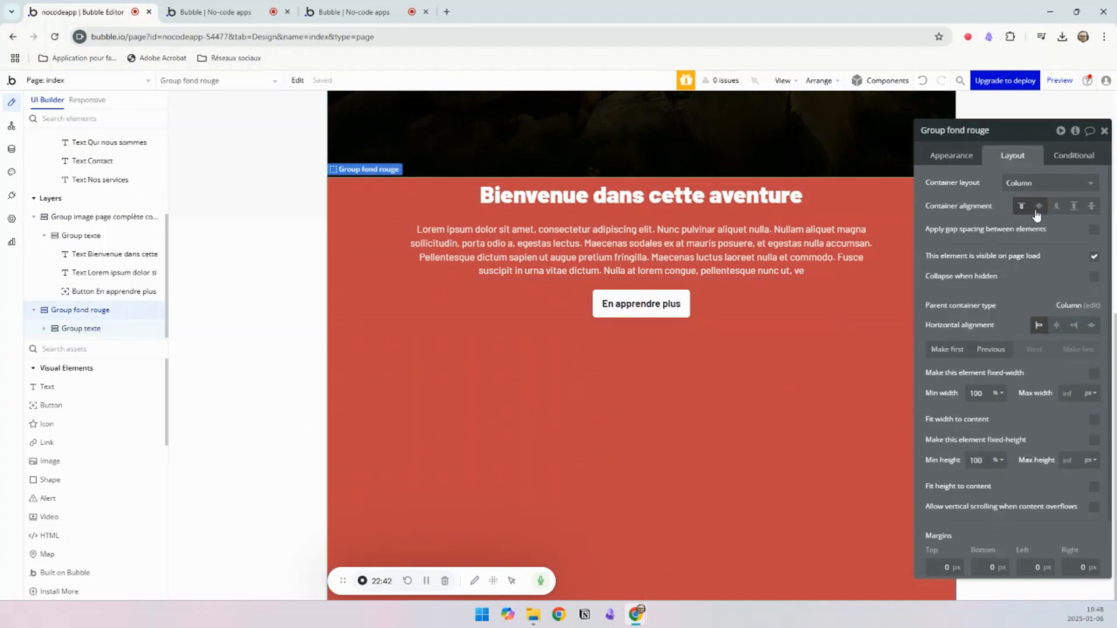
{"action": "left_click", "coordinate": [1039, 207]}
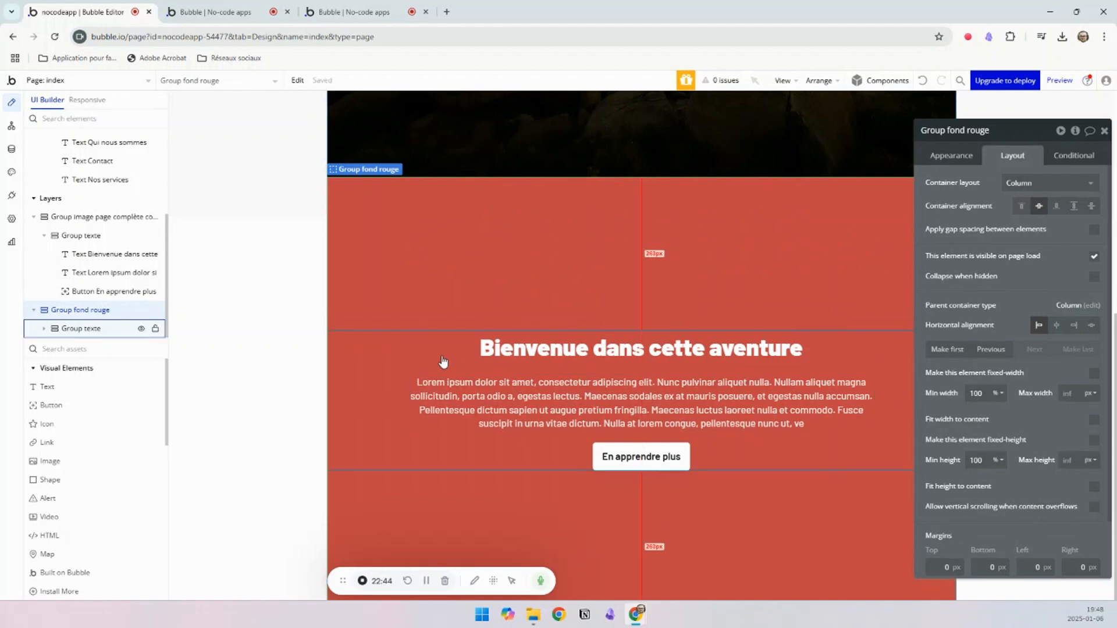
Step: Check the red section of the reference page mise_en_page, and add a group named Group image below Group texte in Group fond rouge
{"action": "left_click", "coordinate": [235, 18]}
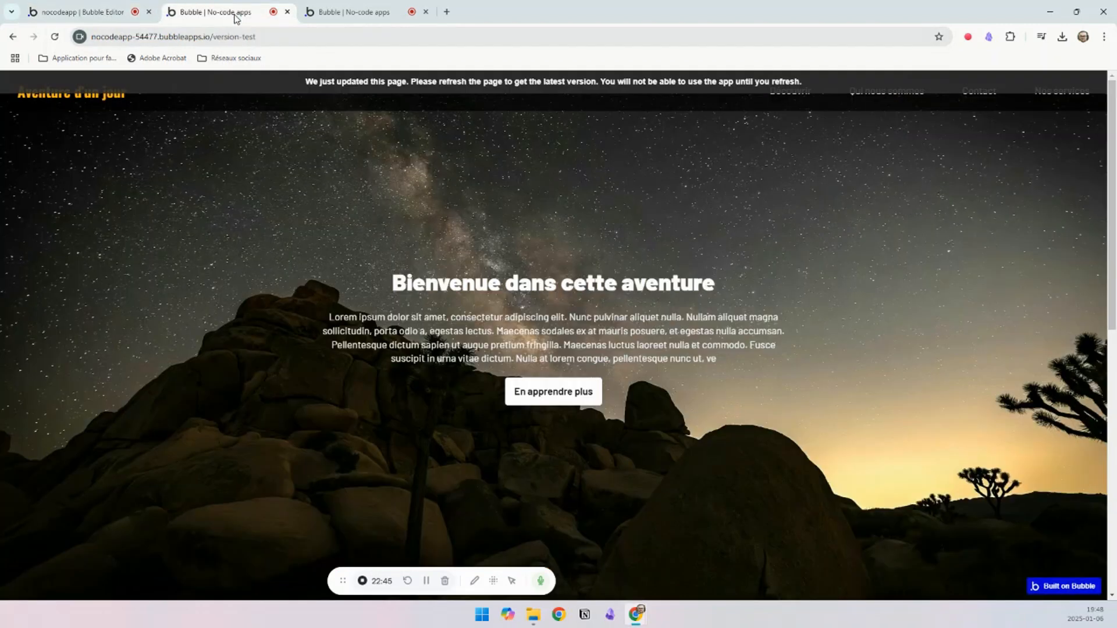
{"action": "left_click", "coordinate": [333, 17]}
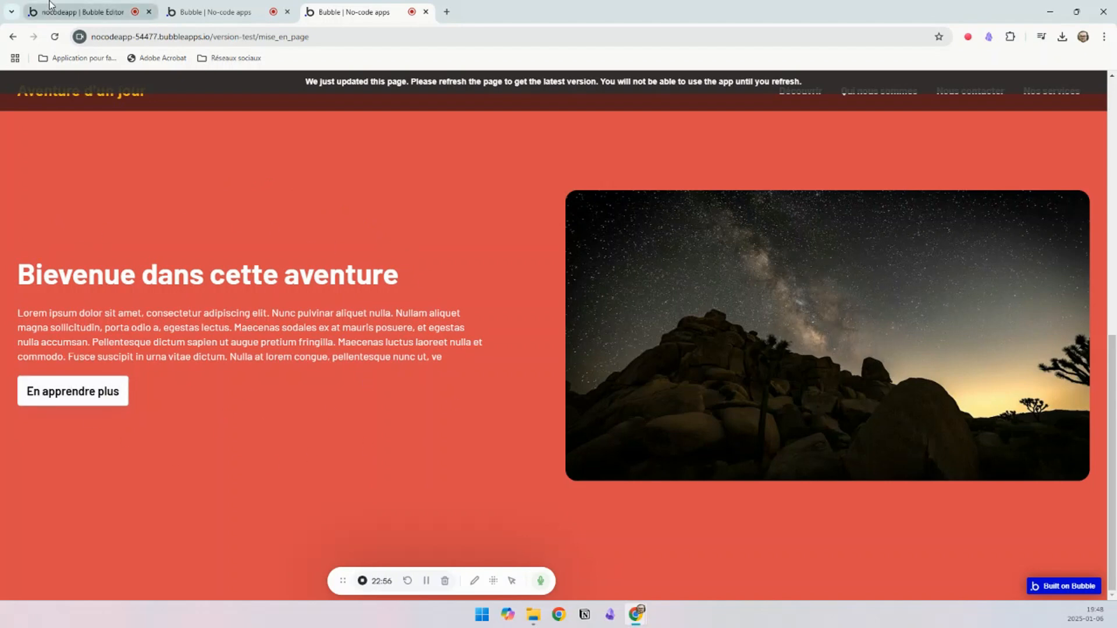
{"action": "left_click", "coordinate": [108, 13]}
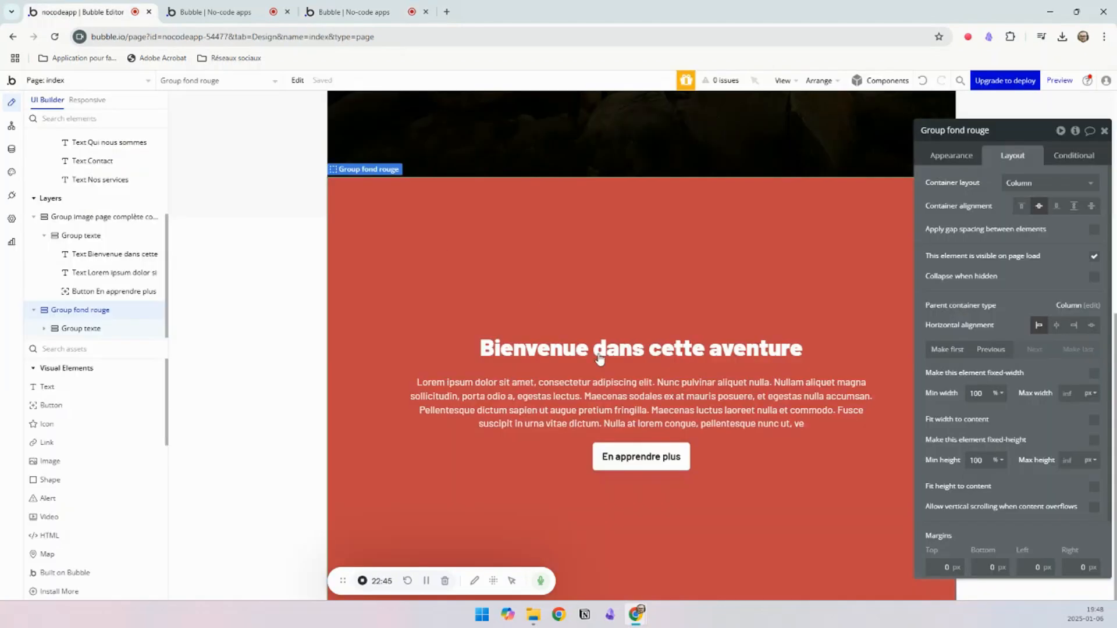
{"action": "left_click", "coordinate": [441, 352]}
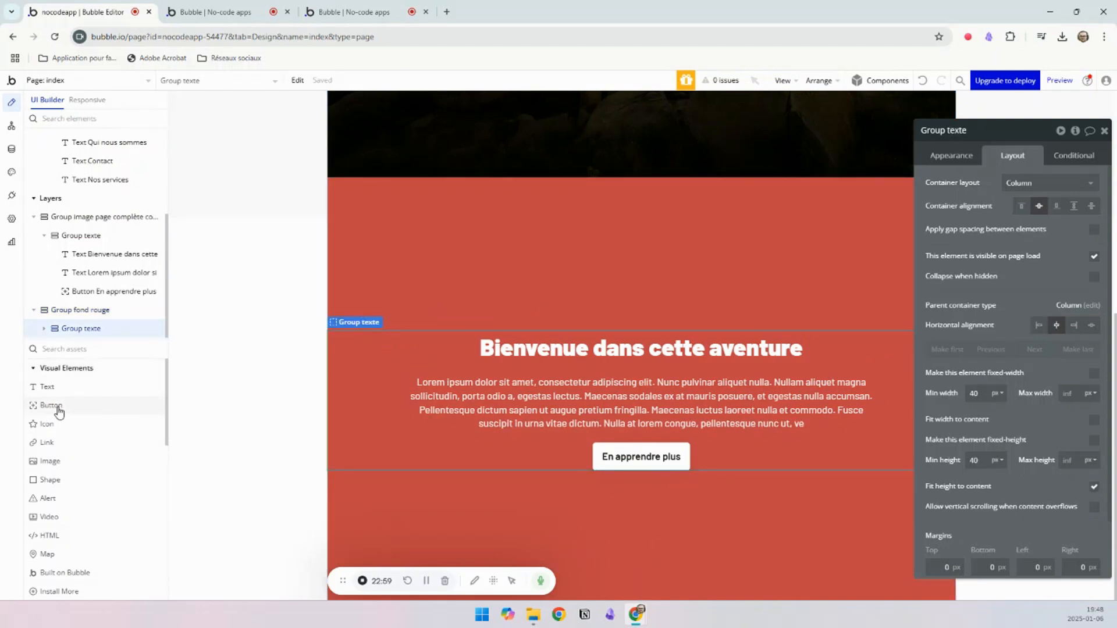
{"action": "scroll", "coordinate": [58, 412], "scroll_direction": "down", "scroll_amount": 5}
{"action": "left_click_drag", "start_coordinate": [52, 476], "coordinate": [534, 512]}
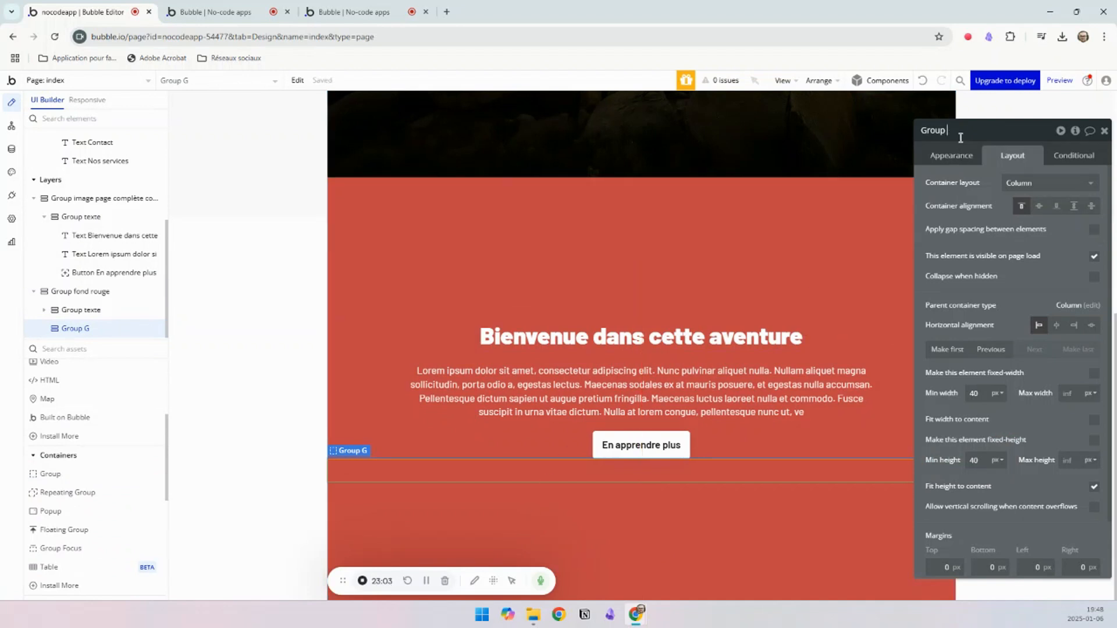
{"action": "left_click", "coordinate": [669, 520]}
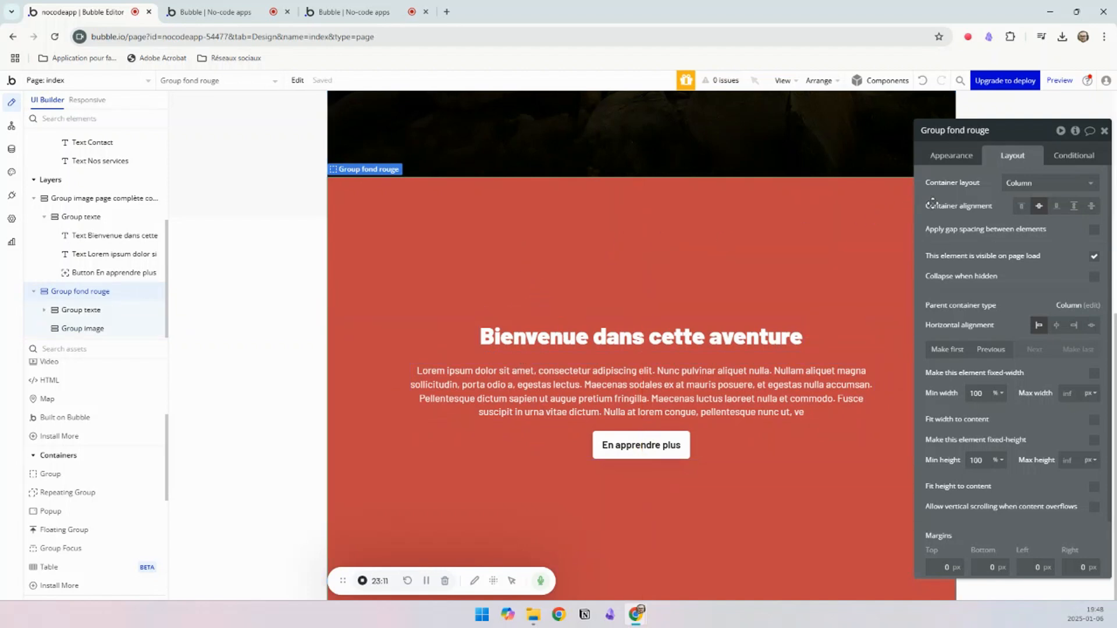
Step: Add a wrapper group above the text in Group fond rouge and move Group texte and Group image into it
{"action": "left_click", "coordinate": [1018, 193]}
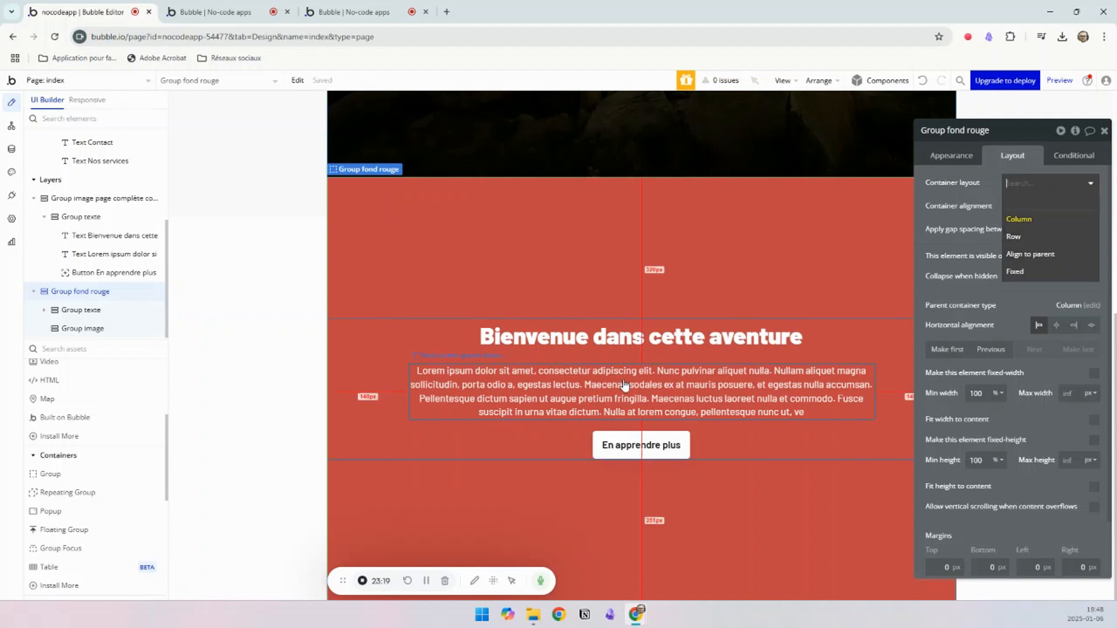
{"action": "scroll", "coordinate": [100, 459], "scroll_direction": "up", "scroll_amount": 2}
{"action": "scroll", "coordinate": [100, 459], "scroll_direction": "up", "scroll_amount": 2}
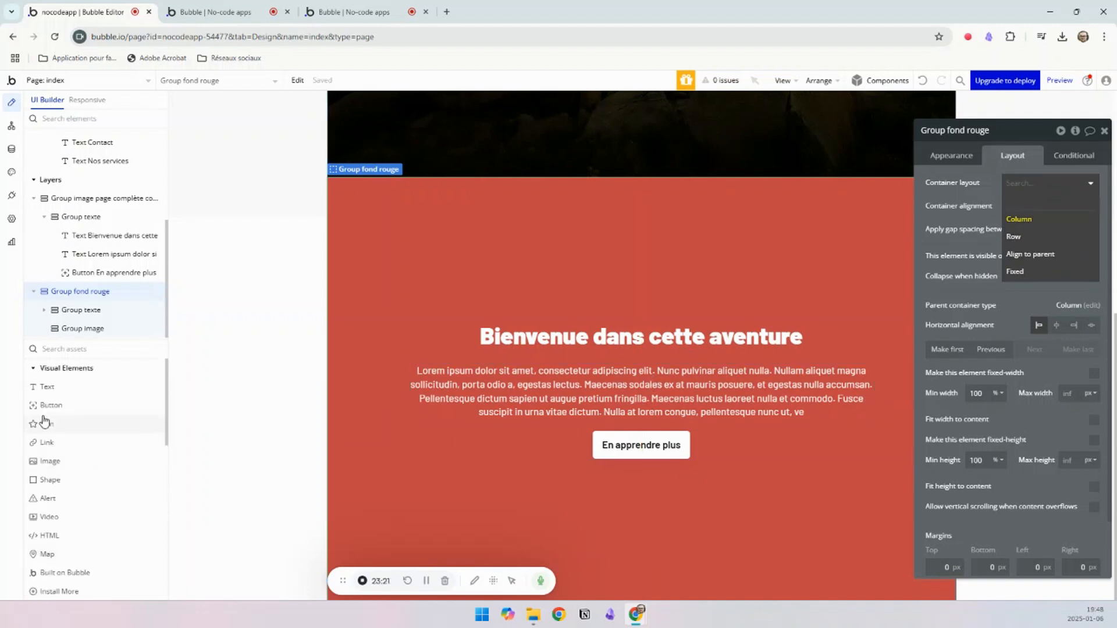
{"action": "scroll", "coordinate": [42, 419], "scroll_direction": "down", "scroll_amount": 8}
{"action": "scroll", "coordinate": [58, 418], "scroll_direction": "up", "scroll_amount": 5}
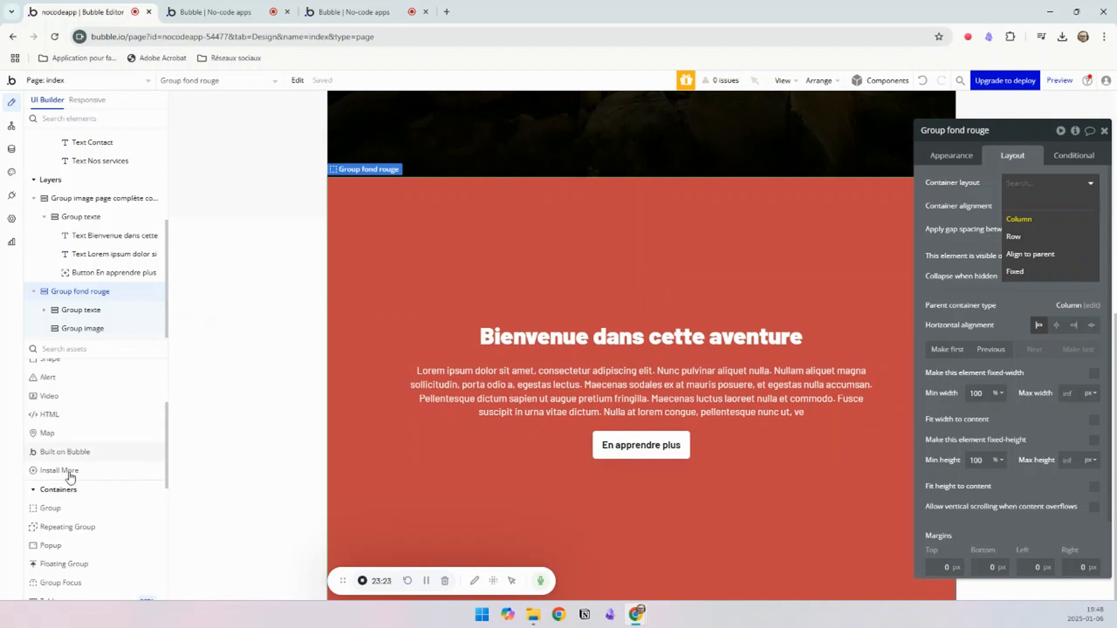
{"action": "left_click", "coordinate": [52, 508]}
{"action": "left_click_drag", "start_coordinate": [532, 289], "coordinate": [508, 267]}
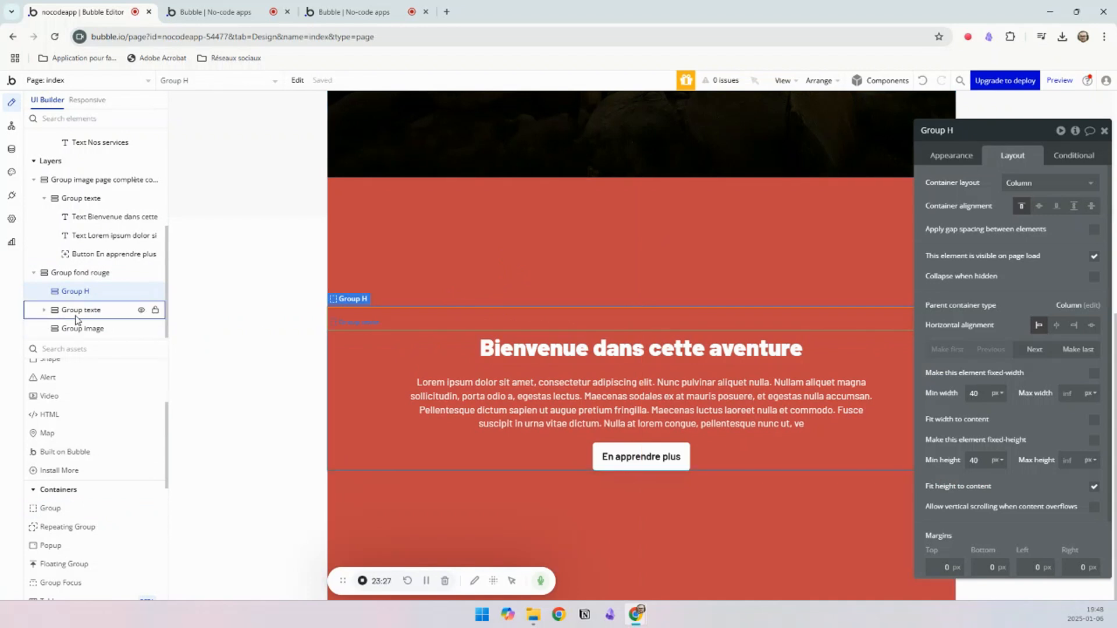
{"action": "mouse_move", "coordinate": [76, 311]}
{"action": "left_mouse_down"}
{"action": "mouse_move", "coordinate": [77, 292]}
{"action": "mouse_move", "coordinate": [83, 311]}
{"action": "left_mouse_up"}
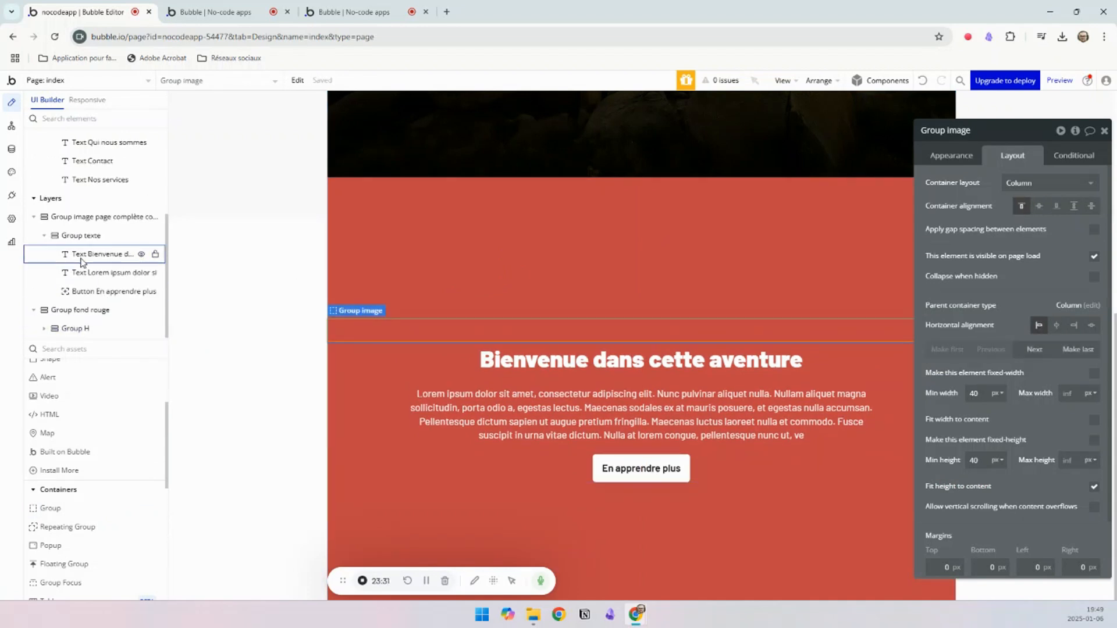
Step: Set the wrapper group's container layout to Row and move Group image after Group texte
{"action": "left_click", "coordinate": [70, 330]}
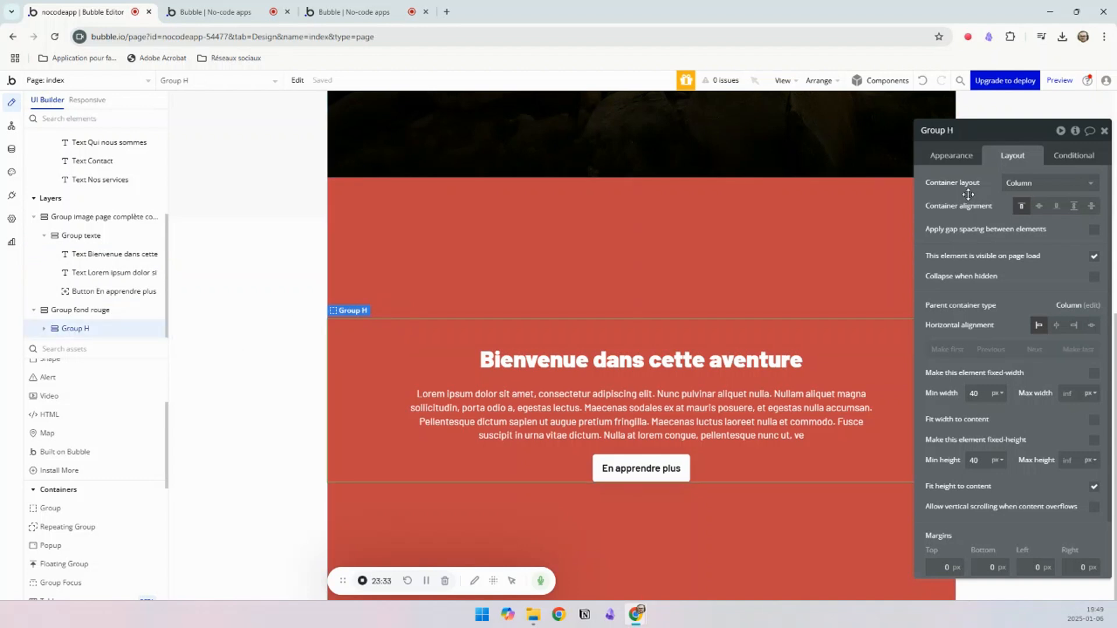
{"action": "left_click", "coordinate": [1017, 184]}
{"action": "left_click", "coordinate": [1013, 234]}
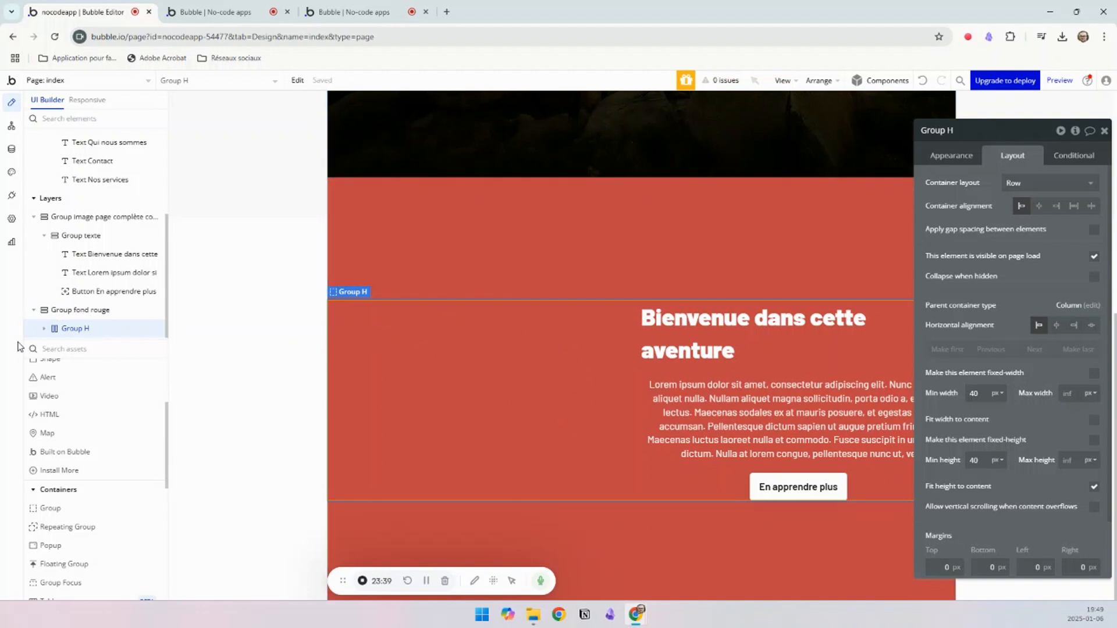
{"action": "left_click", "coordinate": [43, 329]}
{"action": "left_click", "coordinate": [145, 312]}
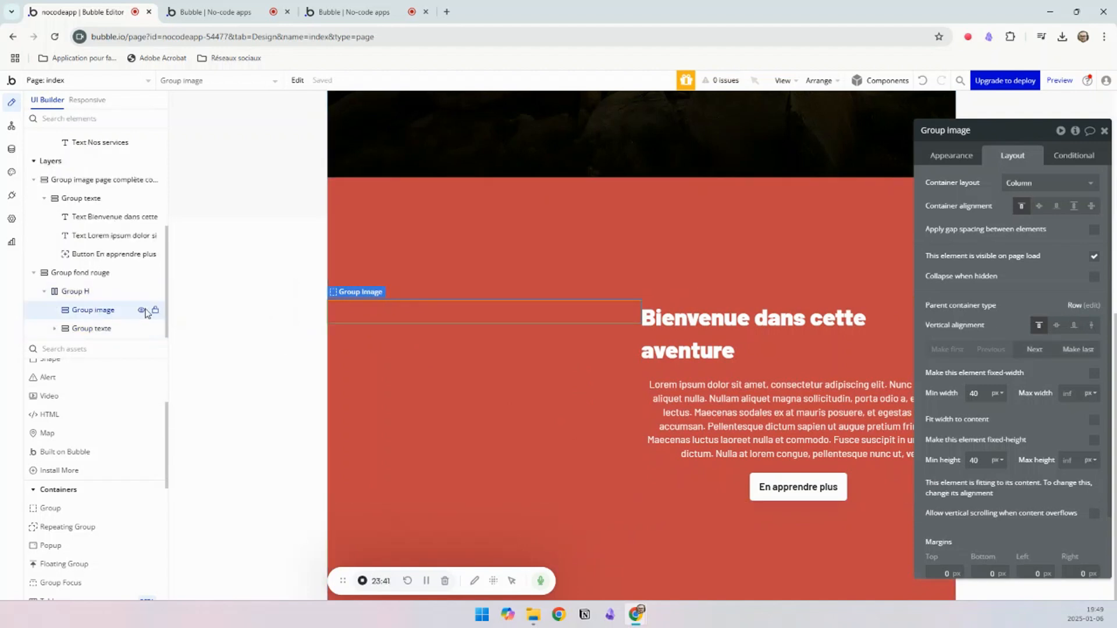
{"action": "left_click", "coordinate": [1033, 348]}
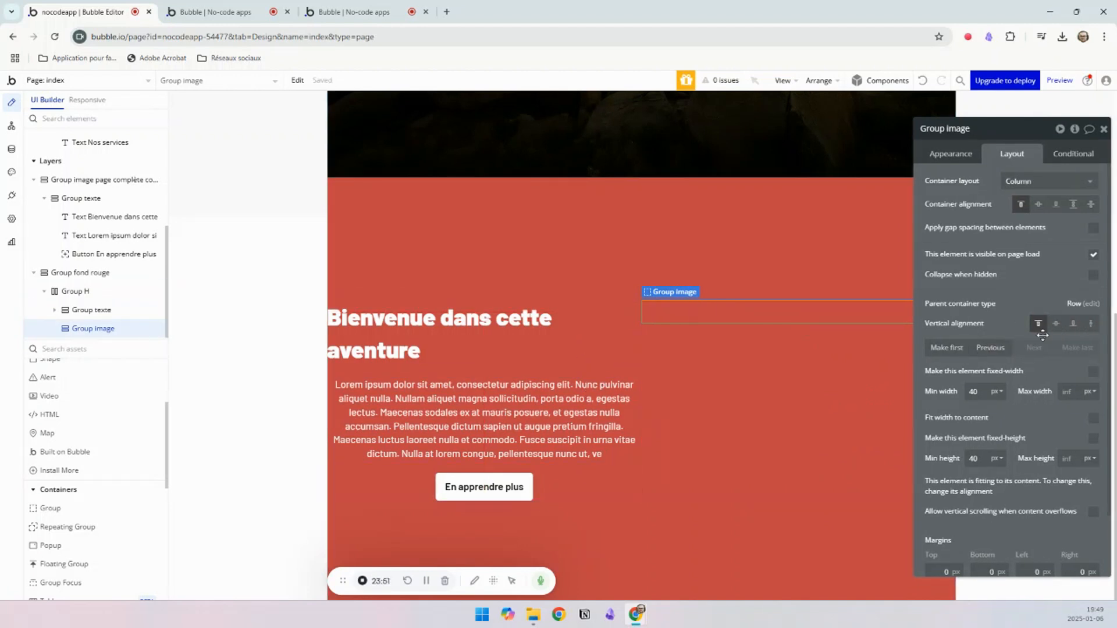
Step: Set Group image's vertical alignment to stretch and its min and max height to 550 px
{"action": "left_click", "coordinate": [1092, 324]}
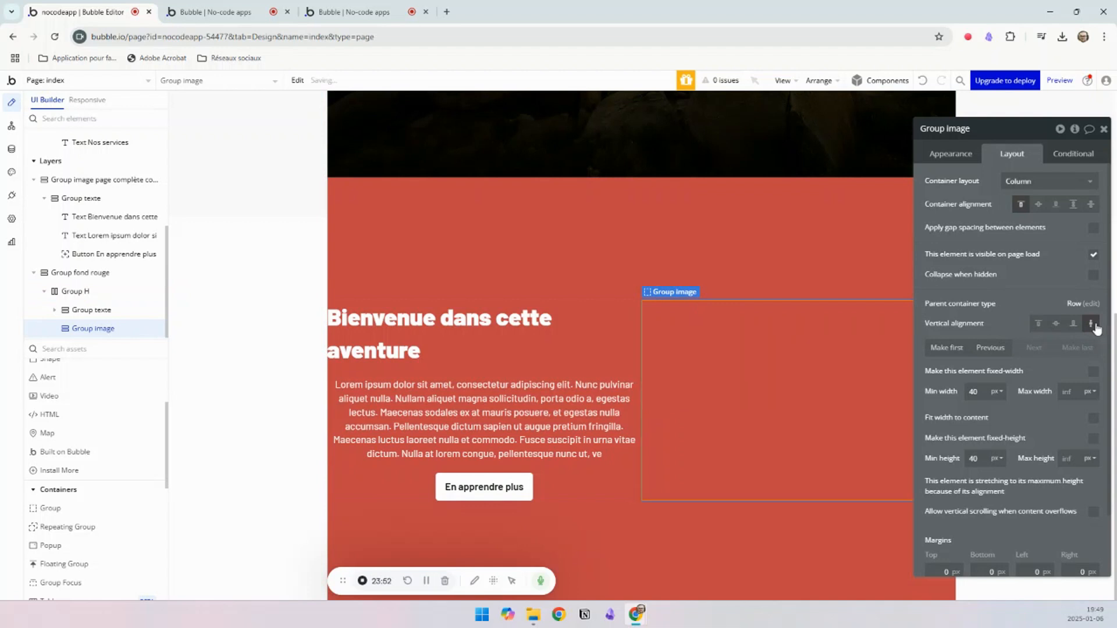
{"action": "left_click", "coordinate": [1071, 461]}
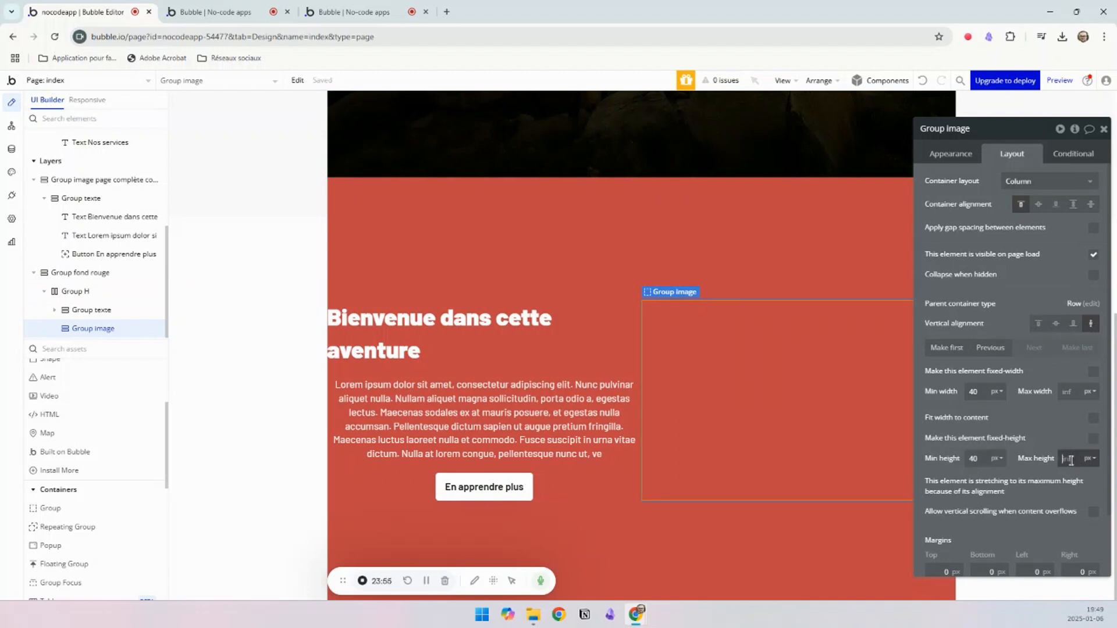
{"action": "type", "text": "550"}
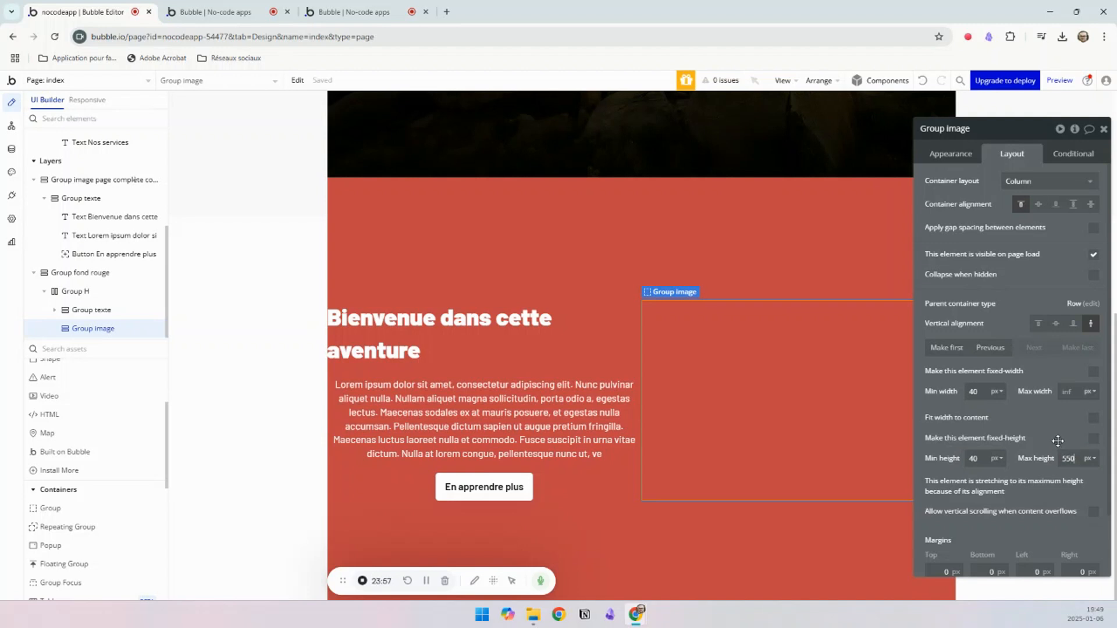
{"action": "left_click_drag", "start_coordinate": [981, 460], "coordinate": [958, 460]}
{"action": "type", "text": "550"}
{"action": "left_click", "coordinate": [1045, 432]}
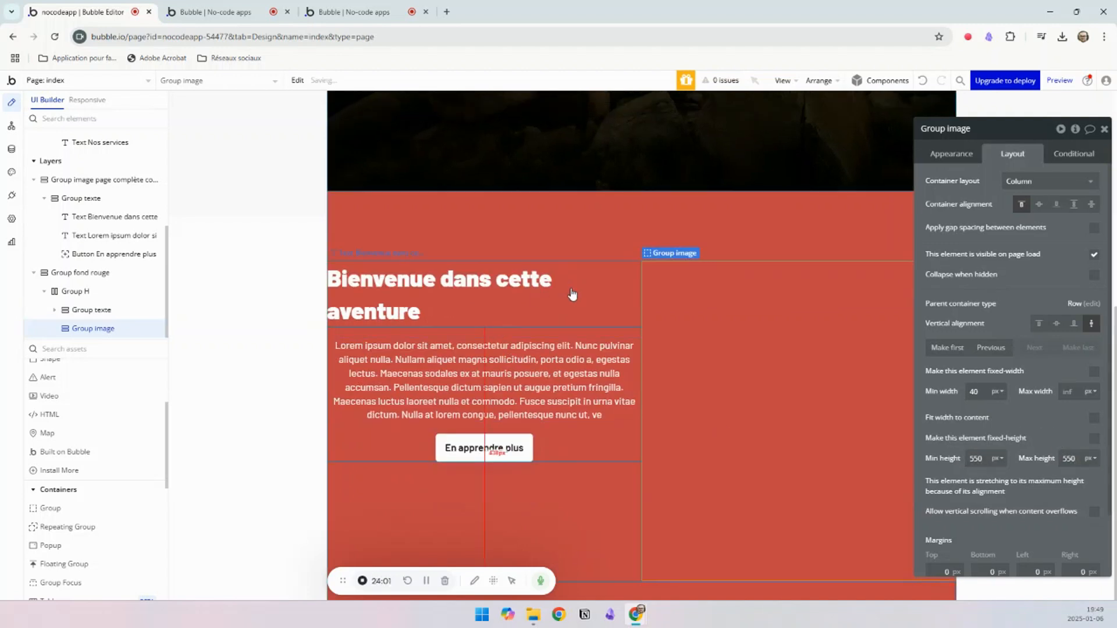
Step: Centre the red section's Group texte vertically in its row and check the text alignment on the reference page mise_en_page
{"action": "left_click", "coordinate": [583, 447]}
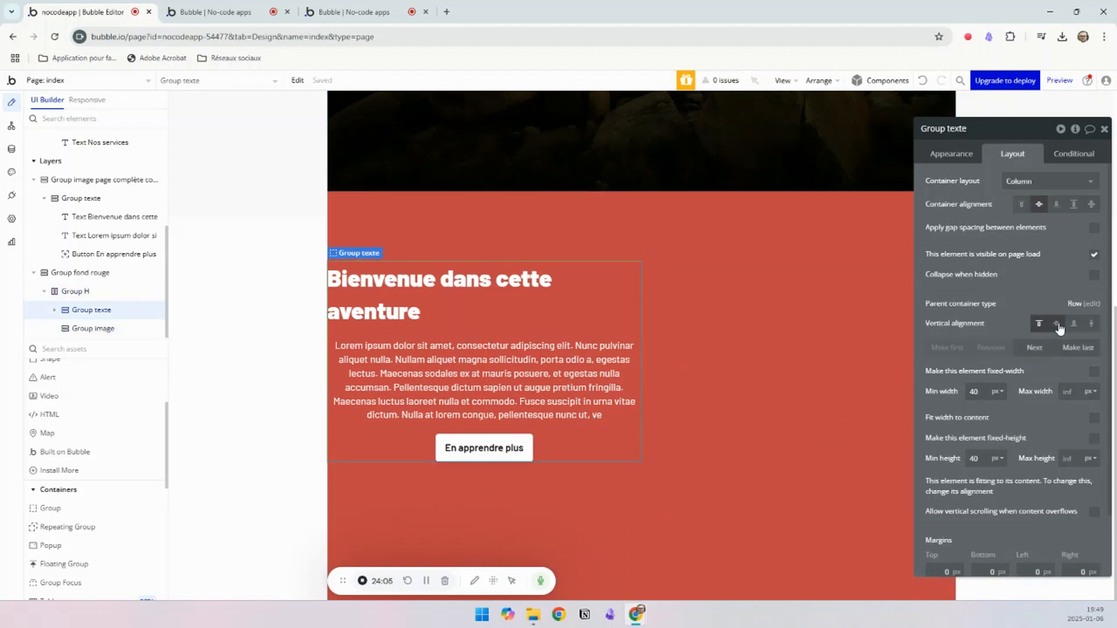
{"action": "left_click", "coordinate": [1057, 323]}
{"action": "left_click", "coordinate": [476, 346]}
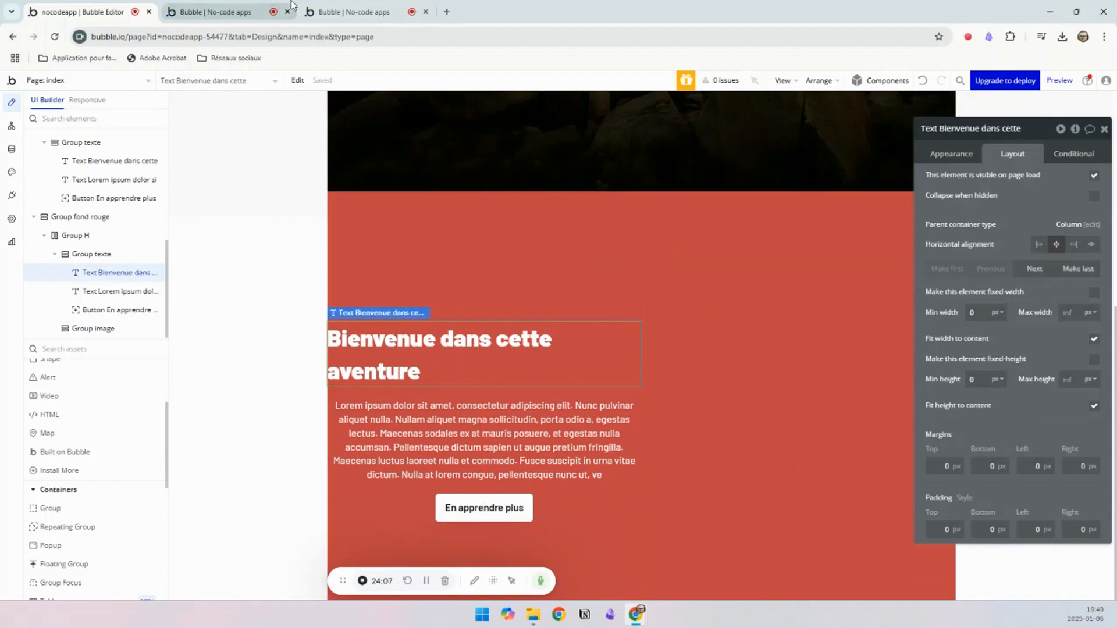
{"action": "left_click", "coordinate": [329, 13]}
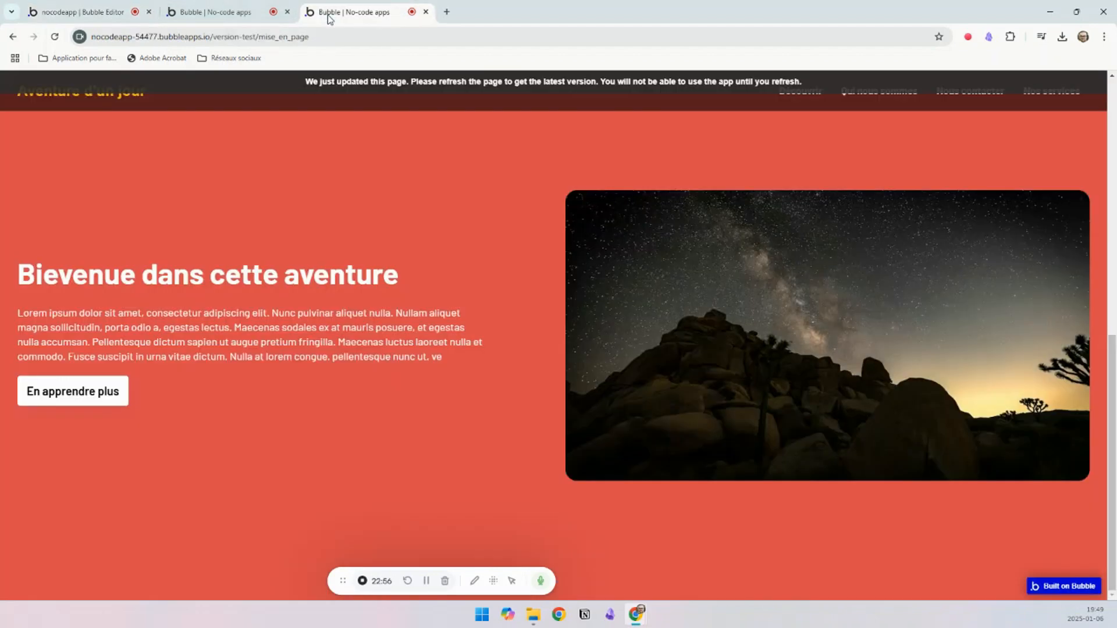
{"action": "left_click", "coordinate": [209, 11]}
{"action": "left_click", "coordinate": [87, 12]}
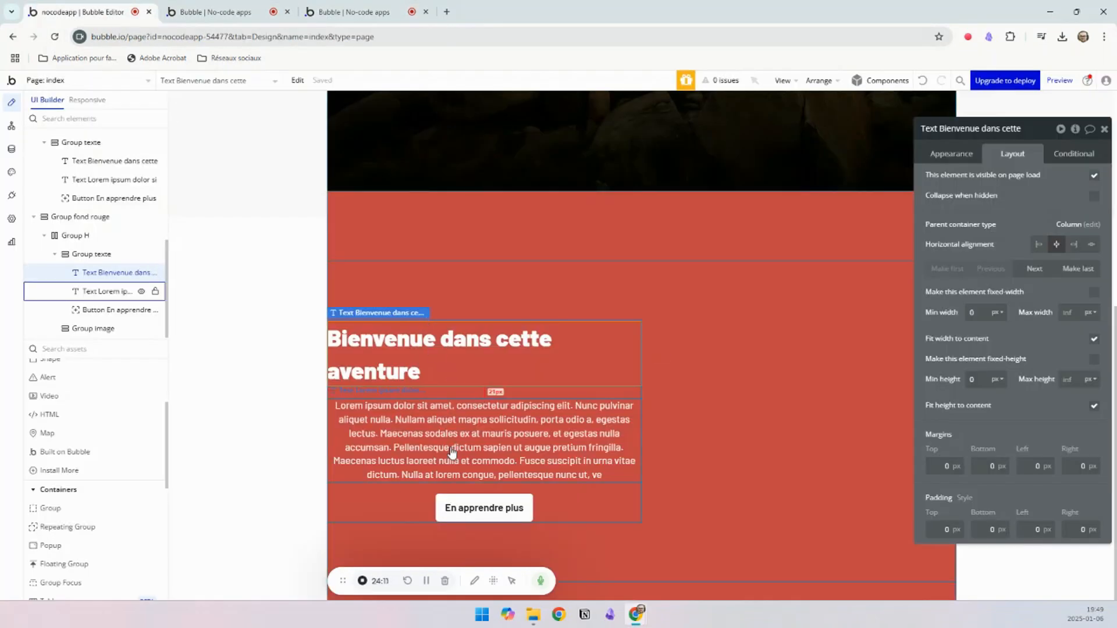
Step: Left-align the Lorem ipsum paragraph in the red section and select the En apprendre plus button below it
{"action": "left_click", "coordinate": [409, 405]}
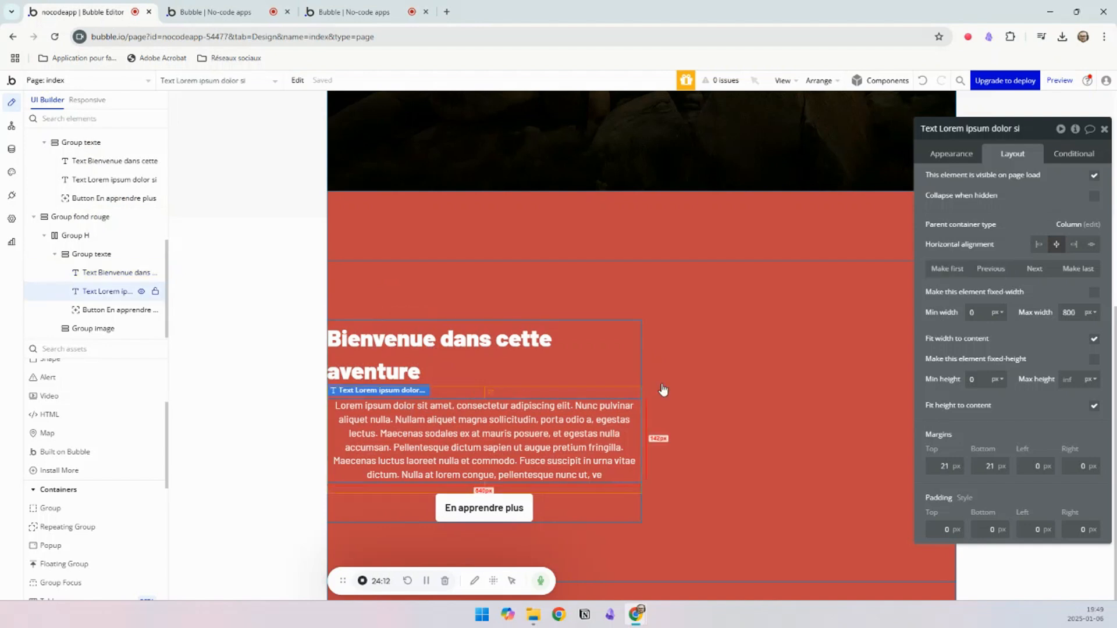
{"action": "left_click", "coordinate": [951, 154]}
{"action": "scroll", "coordinate": [1013, 460], "scroll_direction": "down", "scroll_amount": 8}
{"action": "scroll", "coordinate": [1006, 262], "scroll_direction": "up", "scroll_amount": 2}
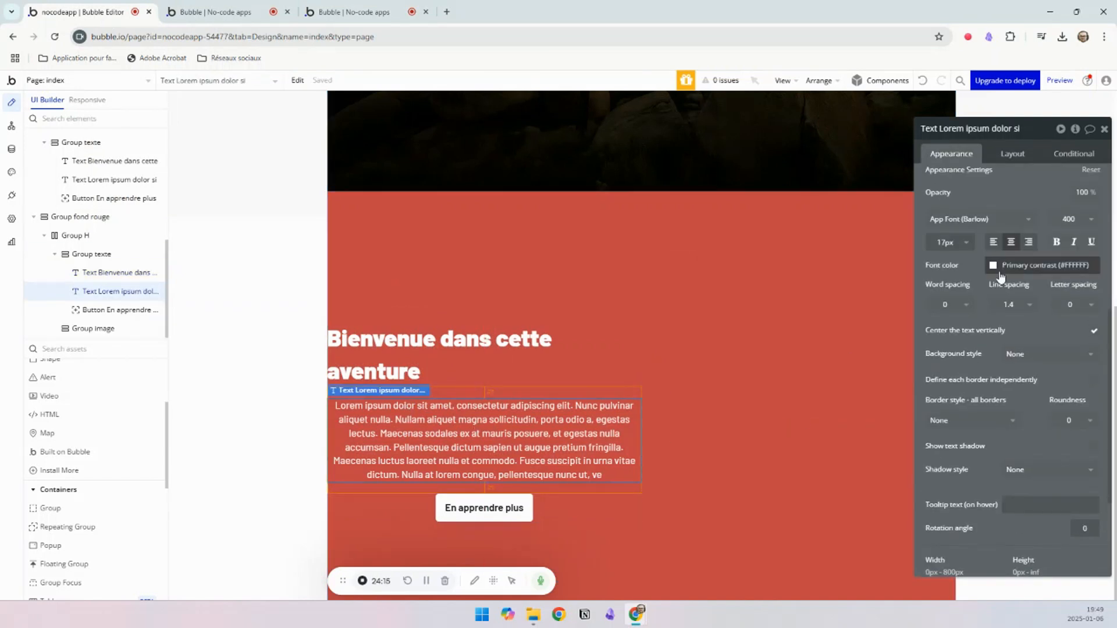
{"action": "left_click", "coordinate": [992, 245]}
{"action": "left_click", "coordinate": [493, 508]}
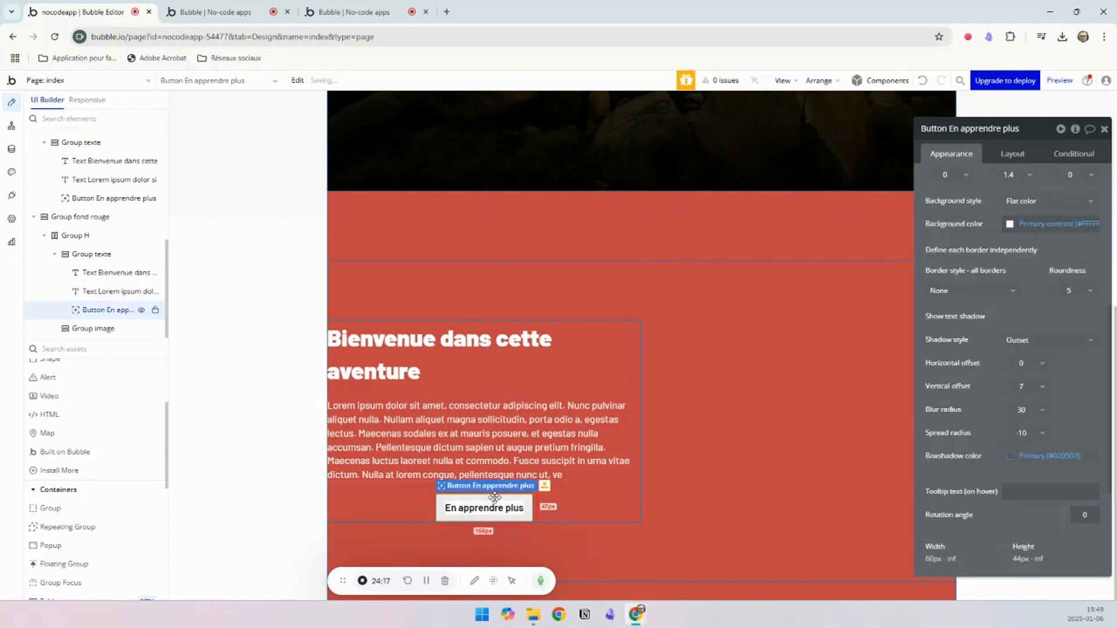
Step: Left-align the En apprendre plus button horizontally within the red section's Group texte and compare it with the header above
{"action": "left_click", "coordinate": [226, 10]}
{"action": "left_click", "coordinate": [53, 11]}
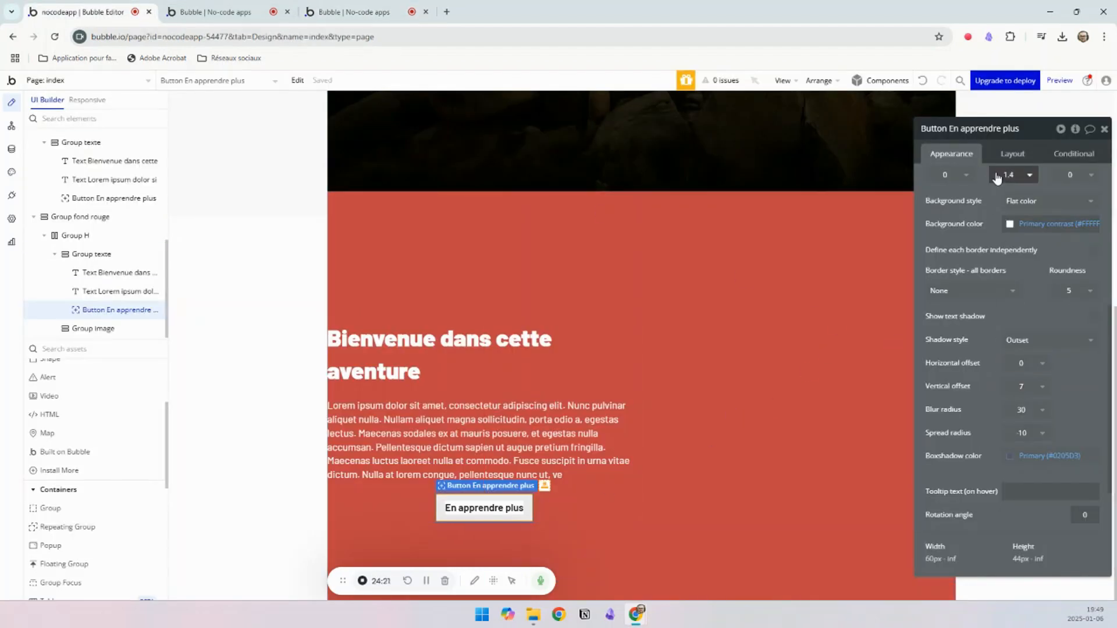
{"action": "left_click", "coordinate": [1011, 155]}
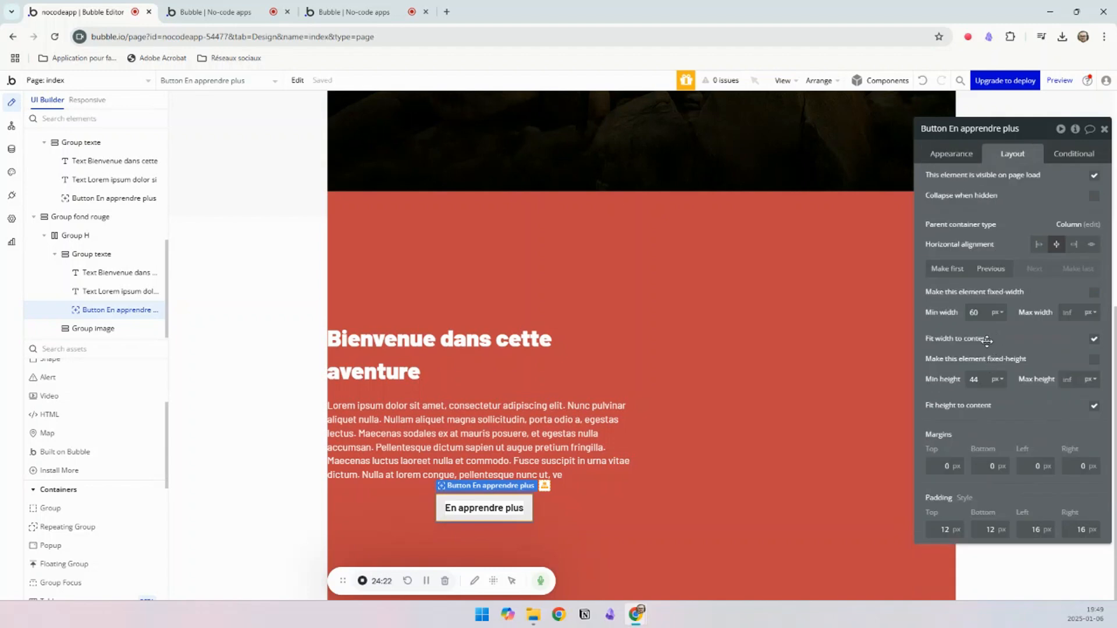
{"action": "left_click", "coordinate": [1038, 244]}
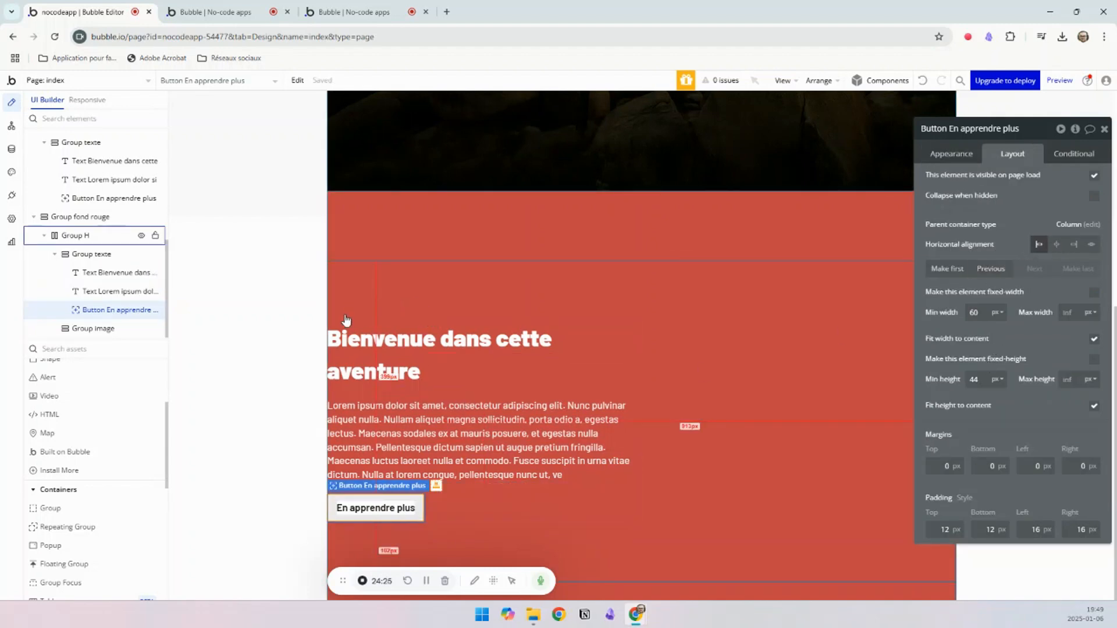
{"action": "scroll", "coordinate": [342, 276], "scroll_direction": "up", "scroll_amount": 6}
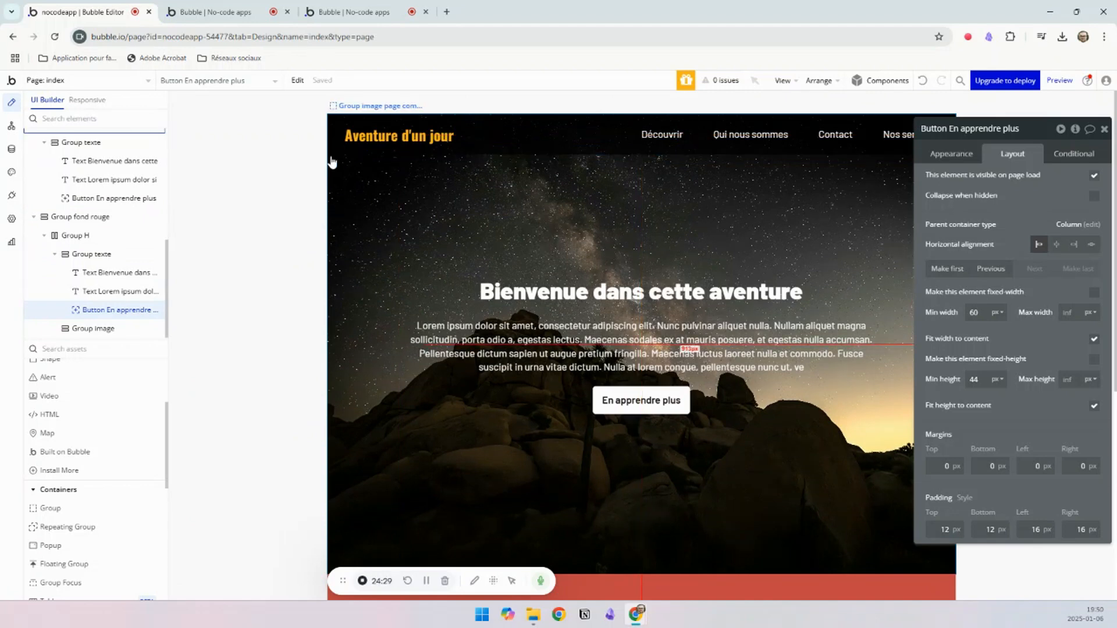
{"action": "scroll", "coordinate": [356, 356], "scroll_direction": "down", "scroll_amount": 6}
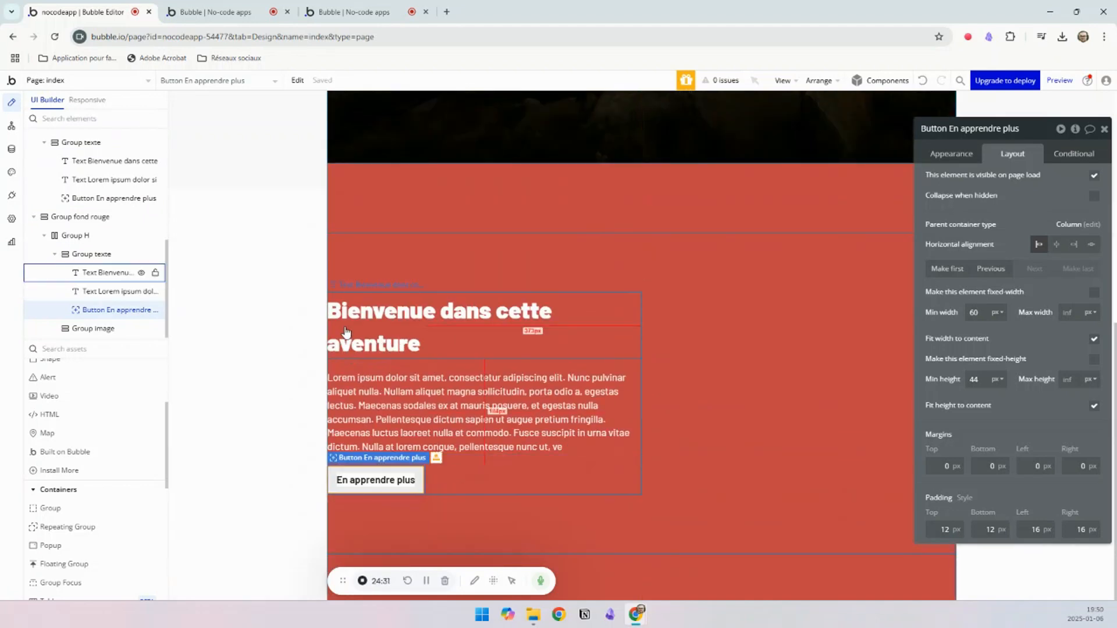
Step: Try left and right margins of 10 px on Group H and reset them to 0
{"action": "left_click", "coordinate": [586, 274]}
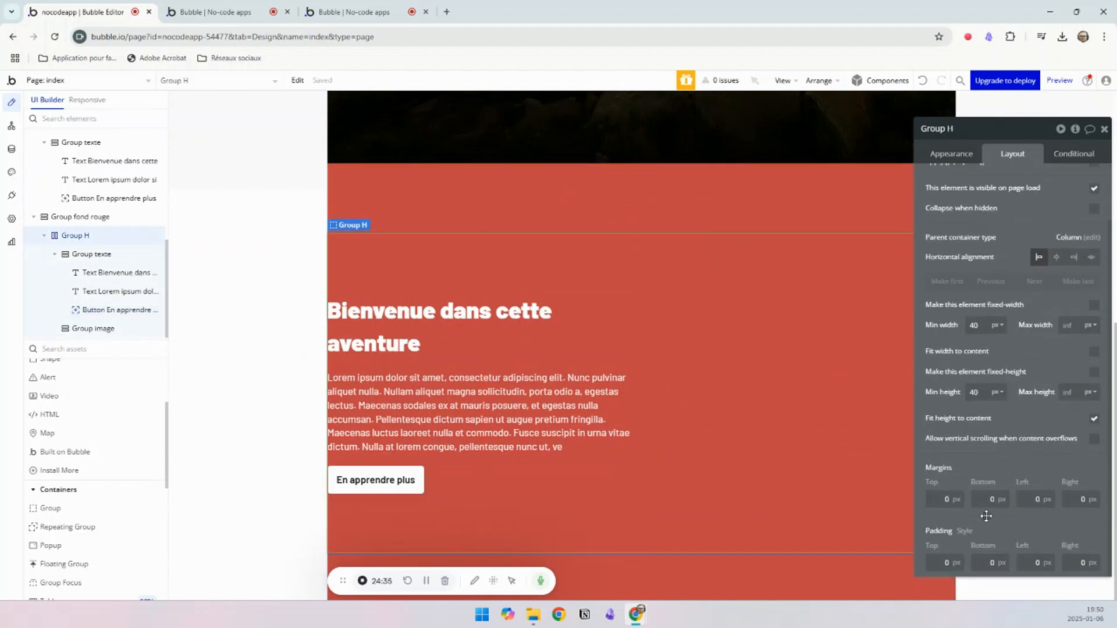
{"action": "left_click", "coordinate": [1030, 499]}
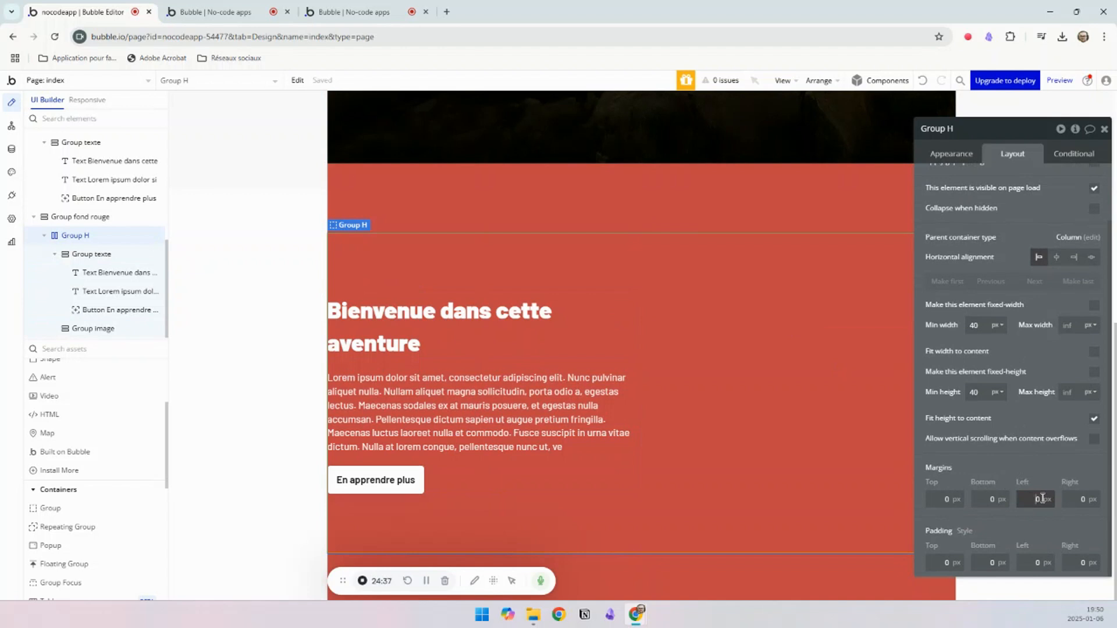
{"action": "type", "text": "10"}
{"action": "left_click", "coordinate": [1080, 499]}
{"action": "type", "text": "10"}
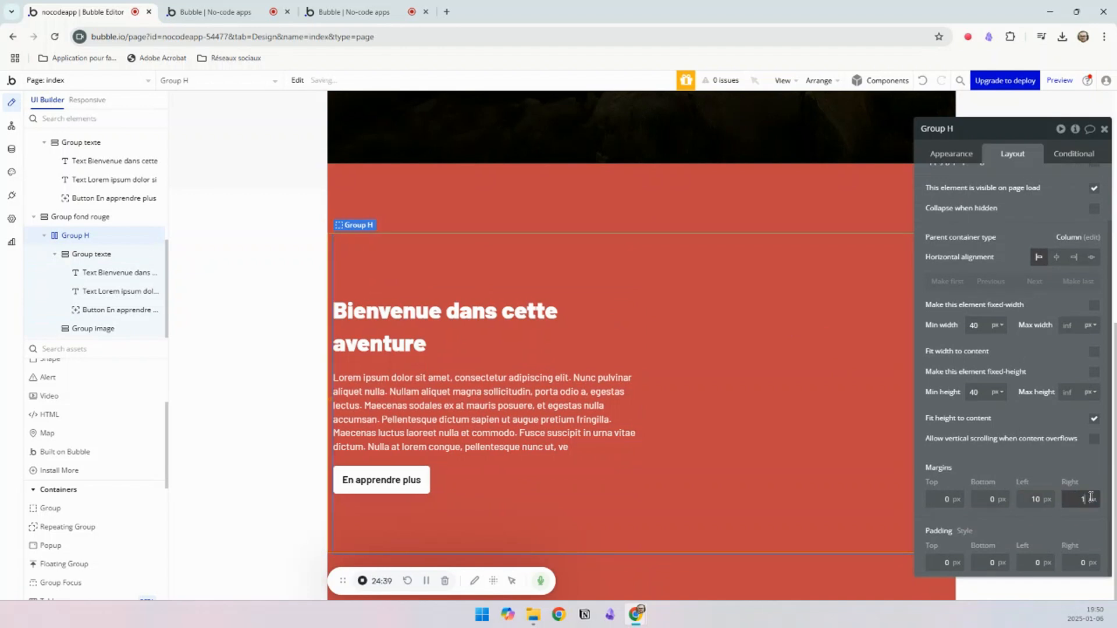
{"action": "left_click", "coordinate": [775, 397]}
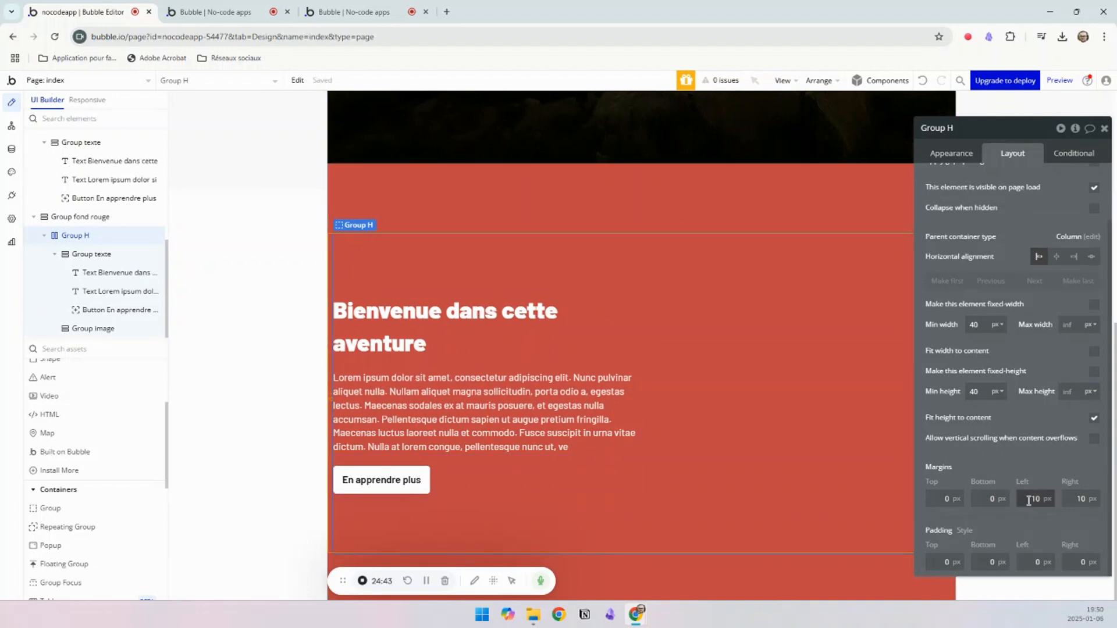
{"action": "type", "text": "0"}
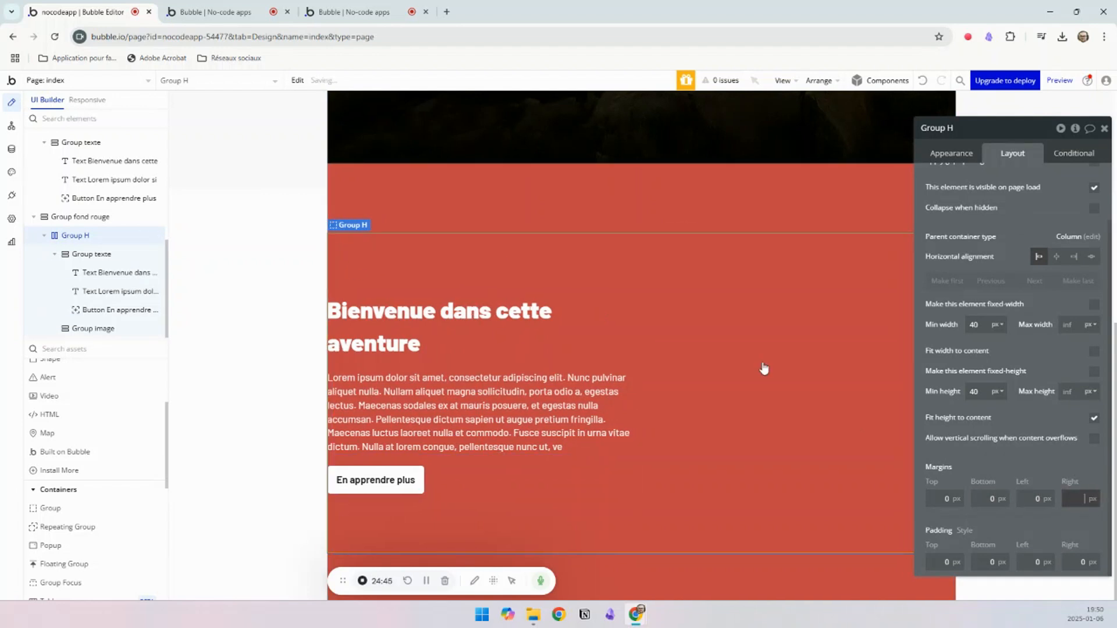
Step: Try left and right margins of 10 px on Group fond rouge and inspect both edges of the section
{"action": "left_click", "coordinate": [511, 192]}
{"action": "left_click", "coordinate": [1048, 502]}
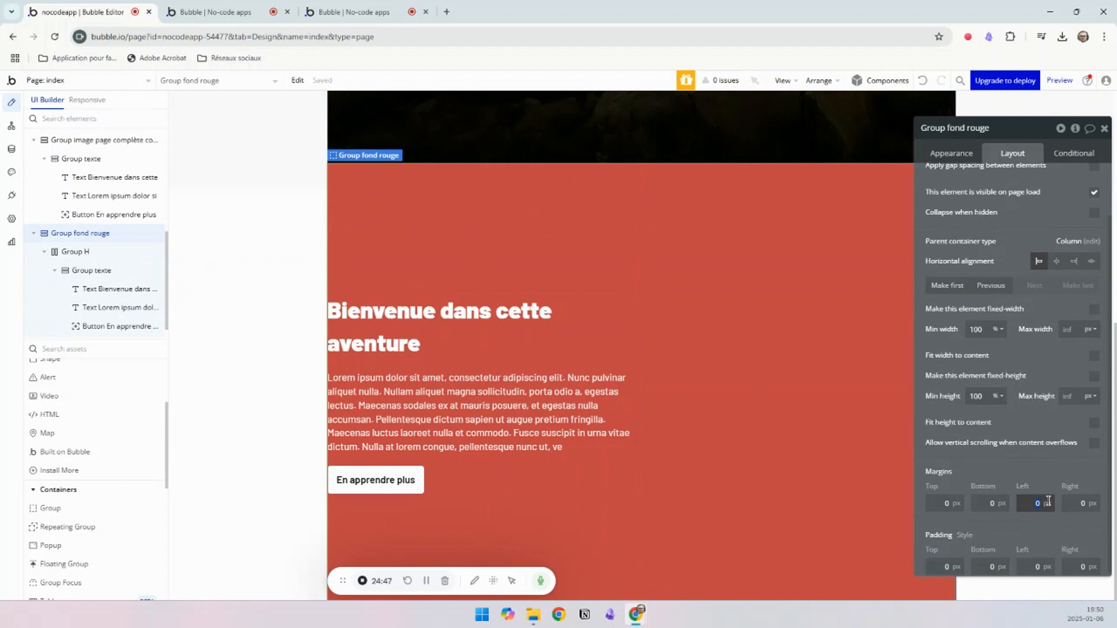
{"action": "type", "text": "10"}
{"action": "left_click", "coordinate": [1081, 503]}
{"action": "type", "text": "10"}
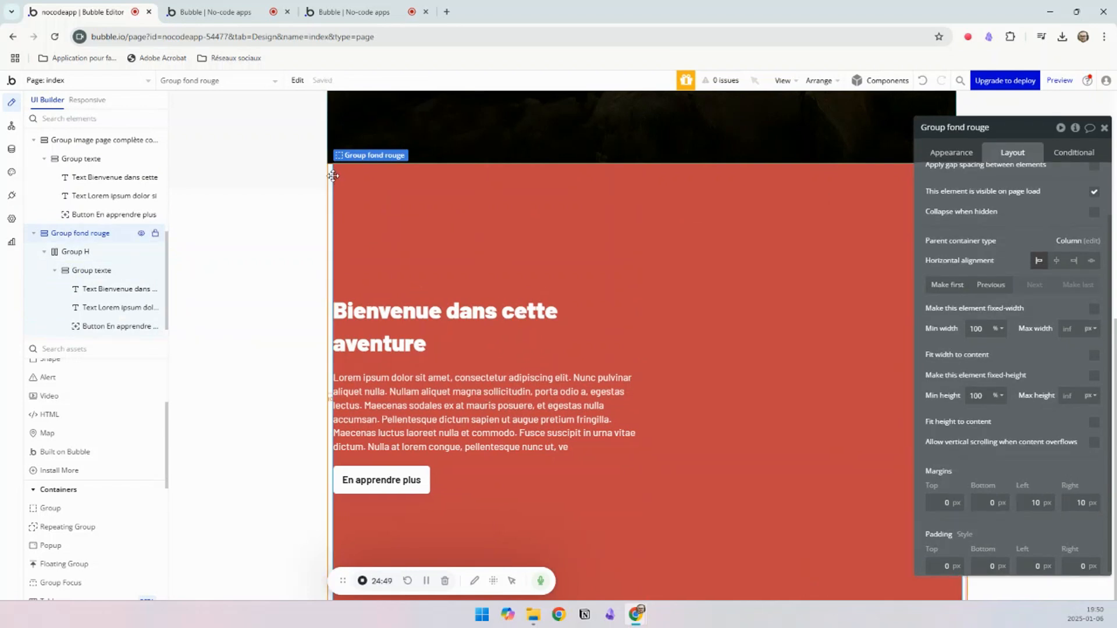
{"action": "left_click_drag", "start_coordinate": [1016, 131], "coordinate": [1088, 285]}
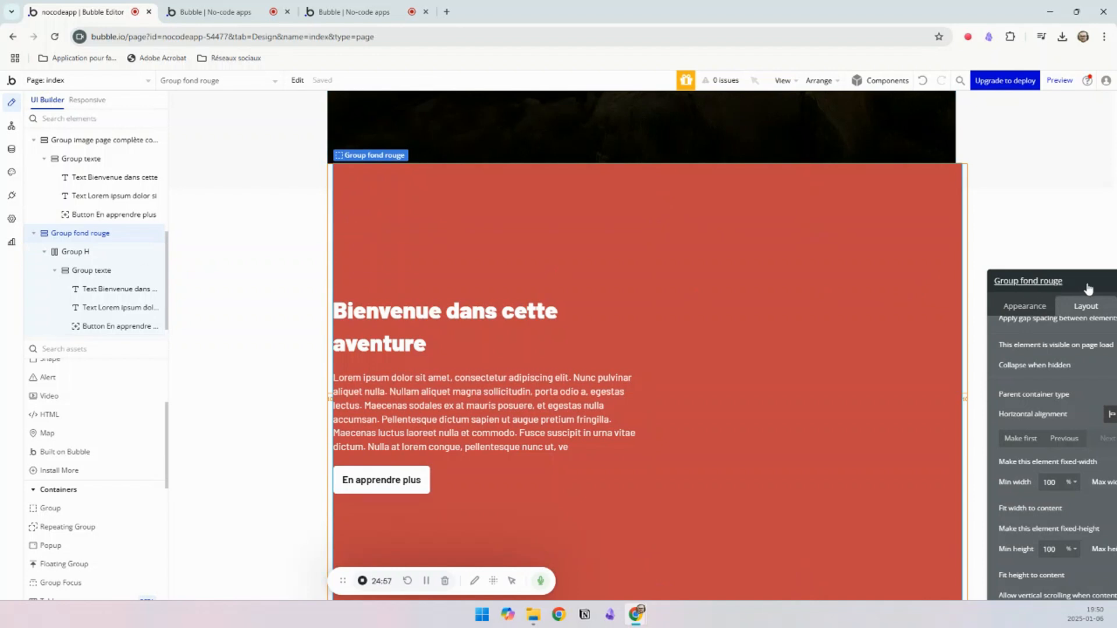
{"action": "left_click_drag", "start_coordinate": [1089, 290], "coordinate": [989, 180]}
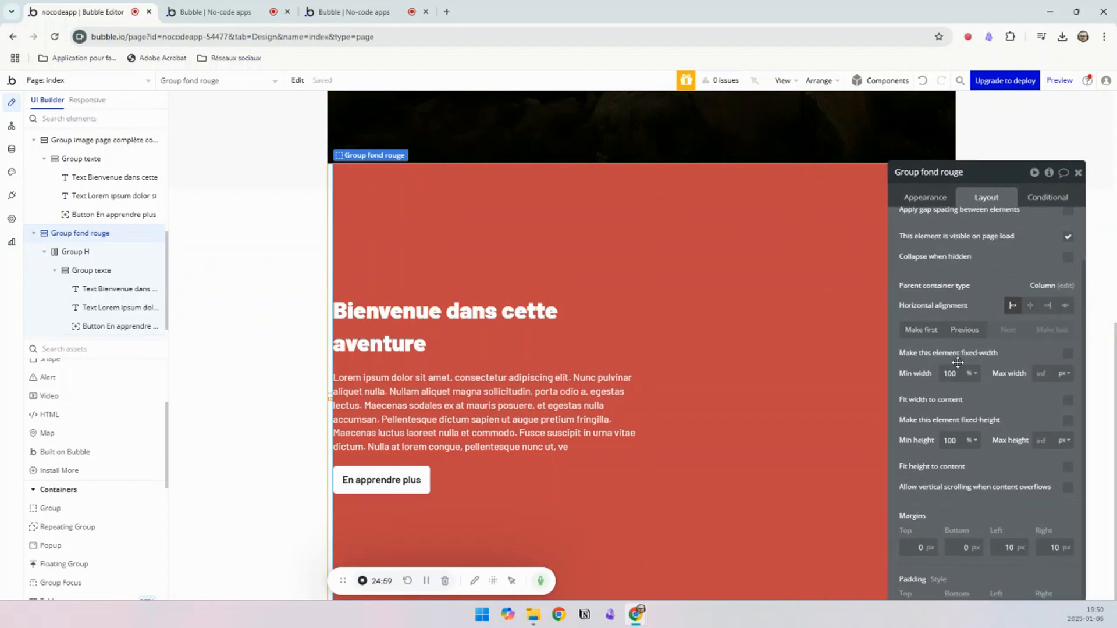
Step: Reset Group fond rouge's left and right margins to 0 px
{"action": "left_click", "coordinate": [1020, 549]}
{"action": "type", "text": "0"}
{"action": "left_click", "coordinate": [1067, 546]}
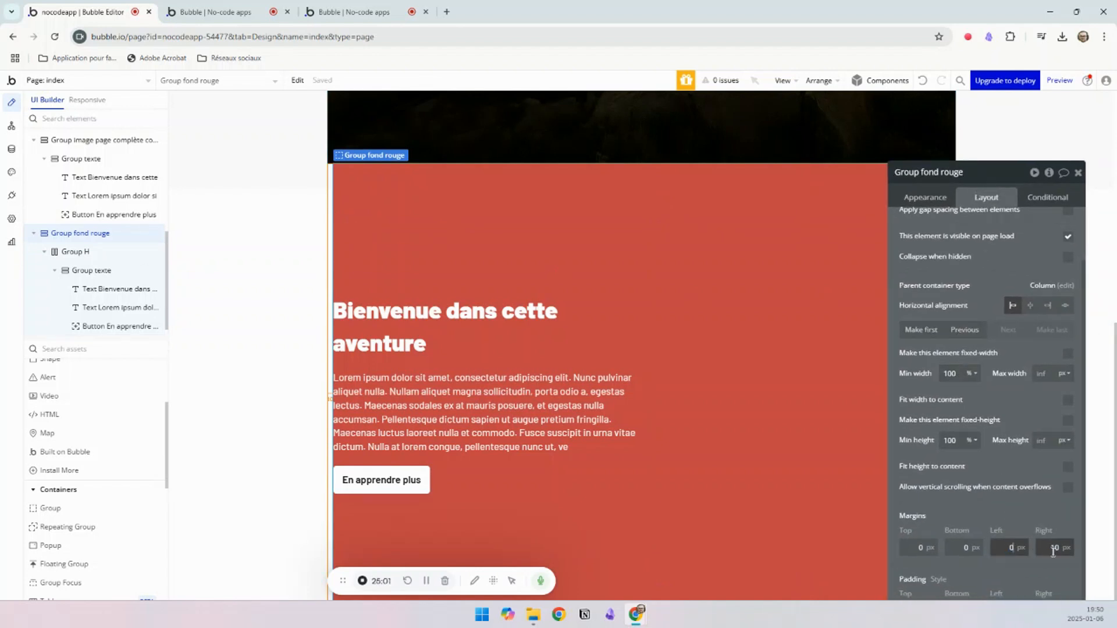
{"action": "type", "text": "0"}
{"action": "left_click_drag", "start_coordinate": [1056, 523], "coordinate": [1056, 522]}
Step: Set Group fond rouge's left and right padding to 30 px and inspect both sides of the section
{"action": "left_click_drag", "start_coordinate": [993, 200], "coordinate": [1026, 141]}
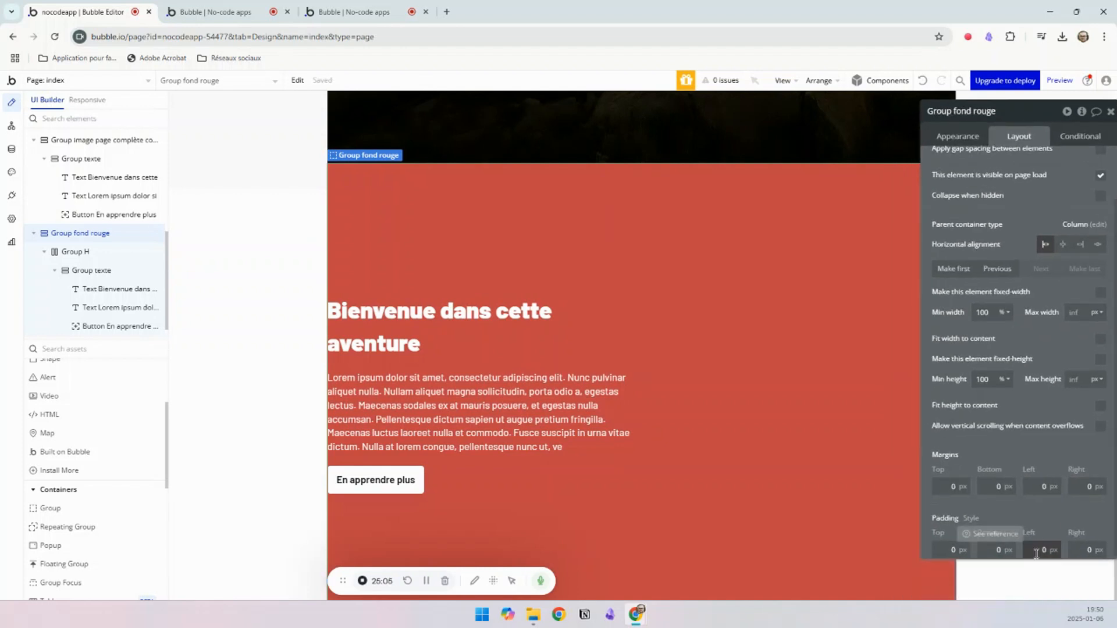
{"action": "left_click", "coordinate": [1050, 551]}
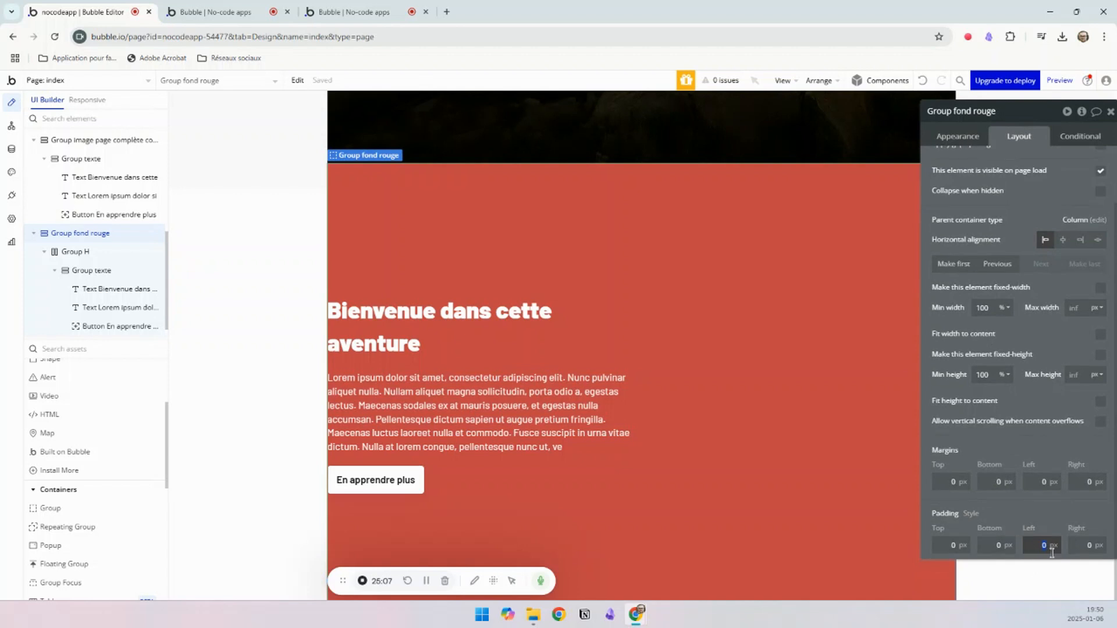
{"action": "left_click", "coordinate": [1085, 545]}
{"action": "type", "text": "3"}
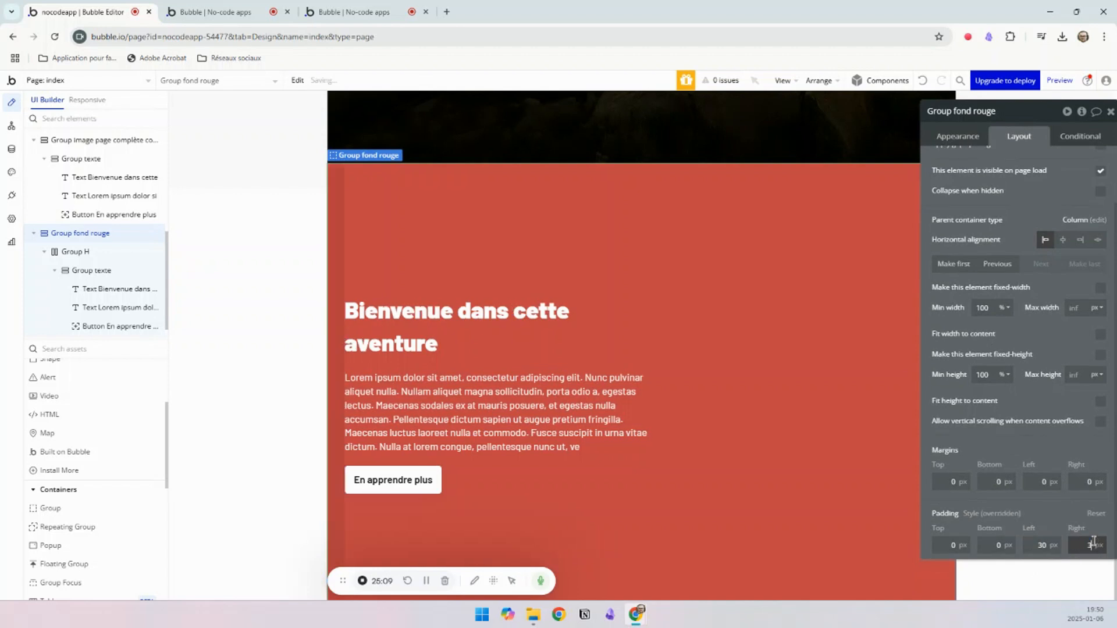
{"action": "type", "text": "0"}
{"action": "left_click_drag", "start_coordinate": [1041, 189], "coordinate": [1104, 377]}
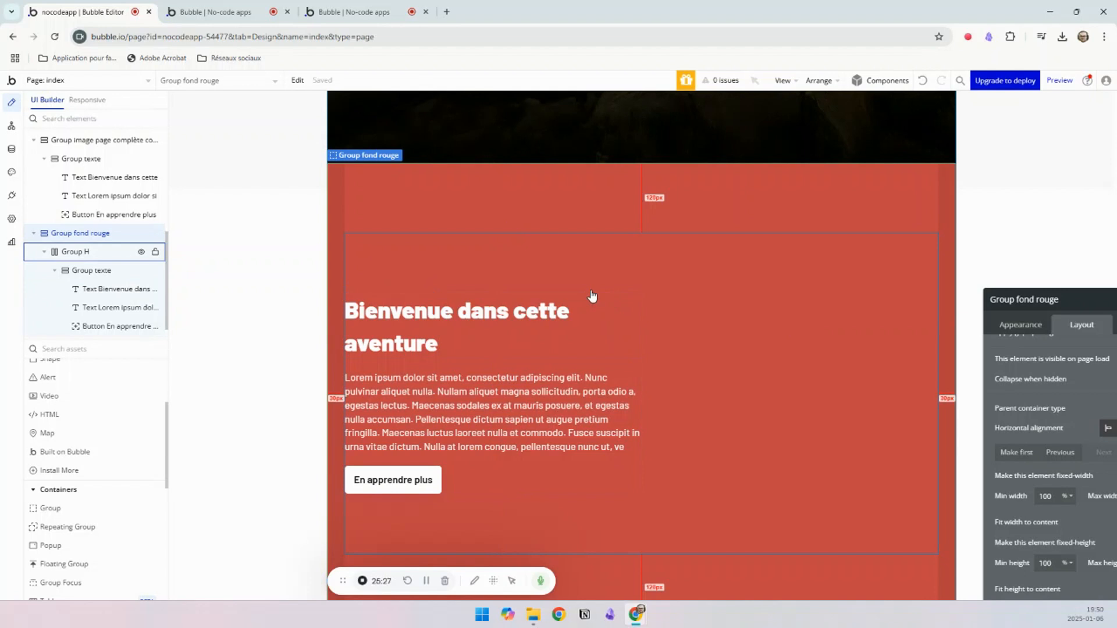
Step: Give the empty Group image beside the red section's text a flat white background colour
{"action": "left_click", "coordinate": [739, 329]}
{"action": "left_click", "coordinate": [942, 326]}
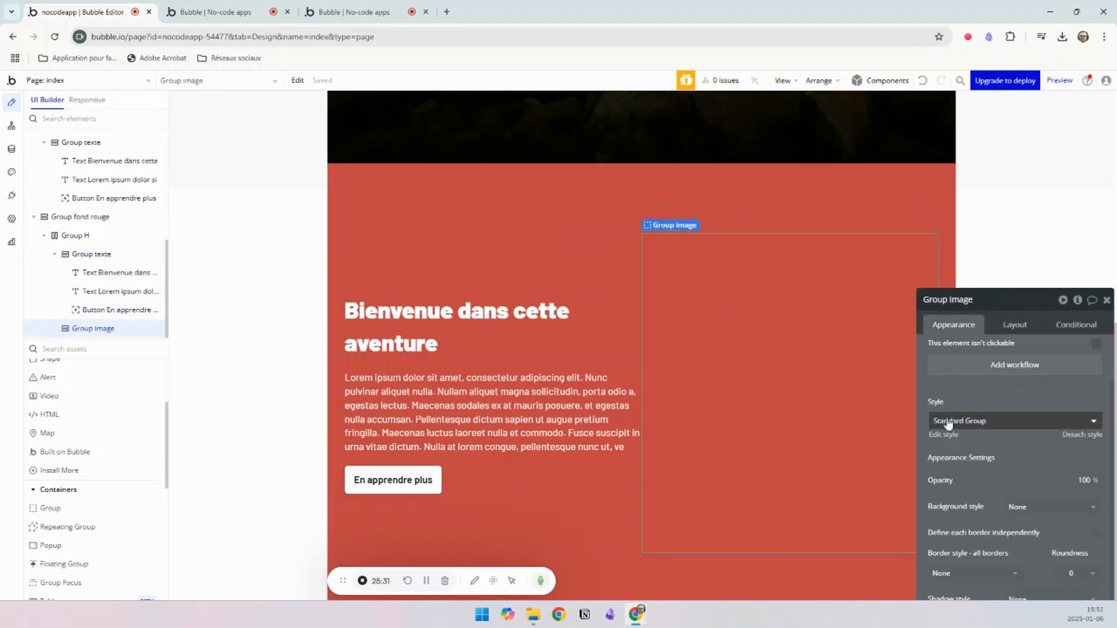
{"action": "left_click", "coordinate": [1031, 506]}
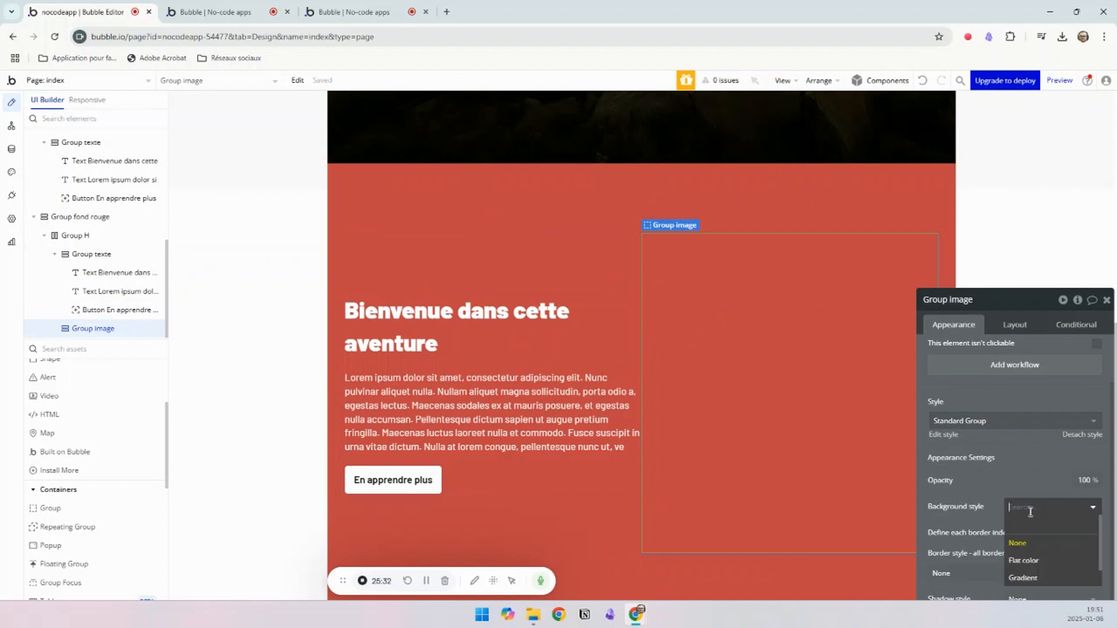
{"action": "left_click", "coordinate": [1024, 560]}
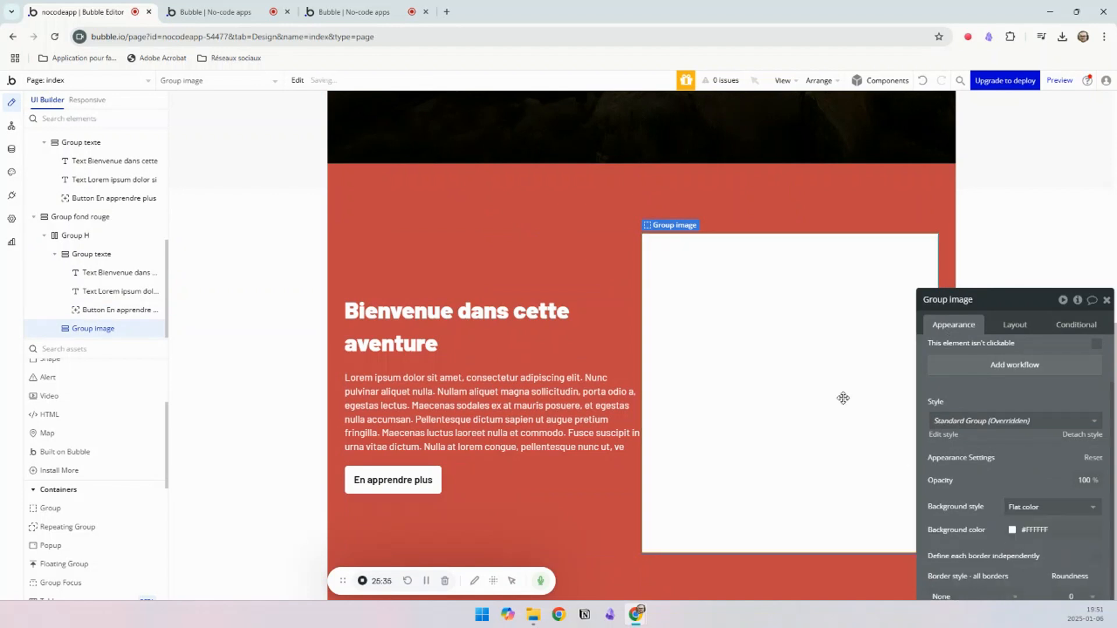
Step: Change Group image's background style to Image and upload the starry rock landscape Unsplash JPG from Téléchargements
{"action": "left_click", "coordinate": [1018, 508]}
{"action": "scroll", "coordinate": [1025, 578], "scroll_direction": "down", "scroll_amount": 1}
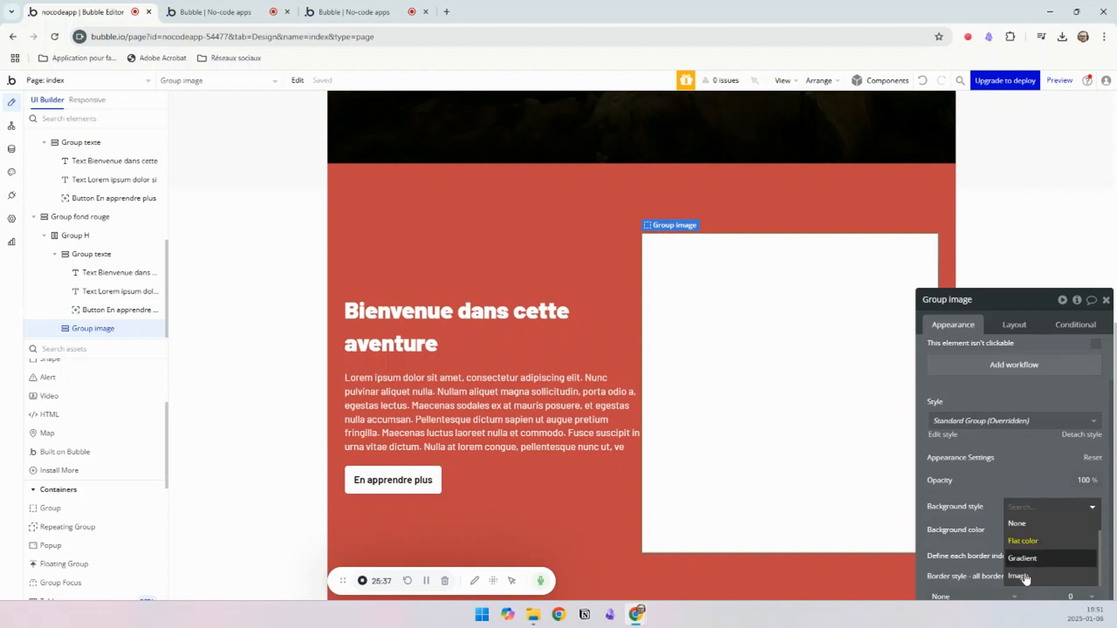
{"action": "left_click", "coordinate": [1025, 578]}
{"action": "left_click", "coordinate": [1028, 523]}
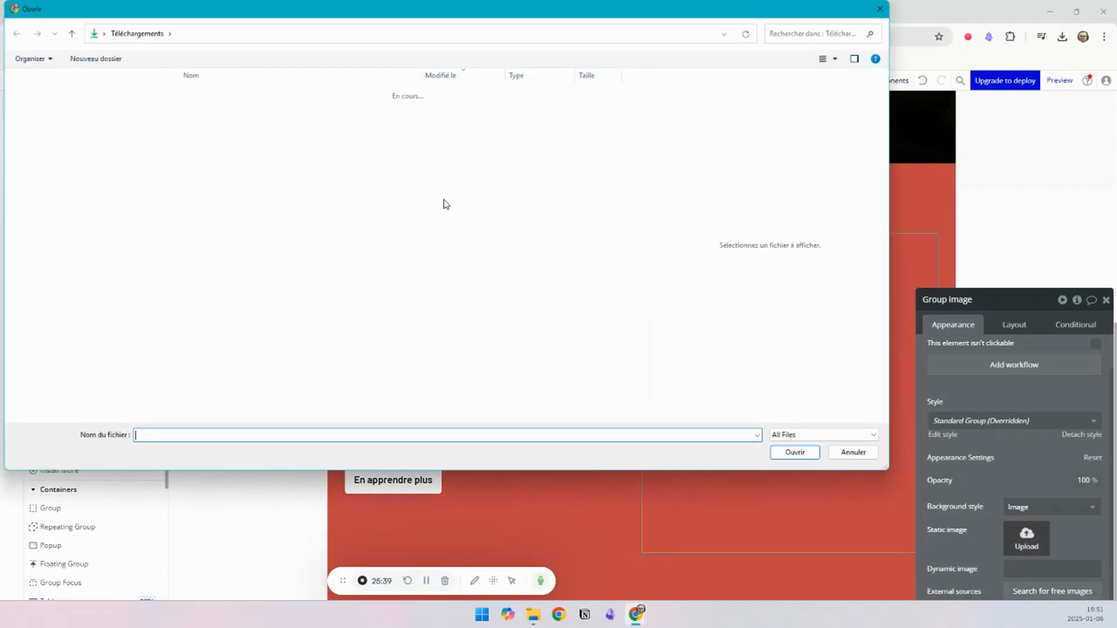
{"action": "left_click", "coordinate": [309, 127]}
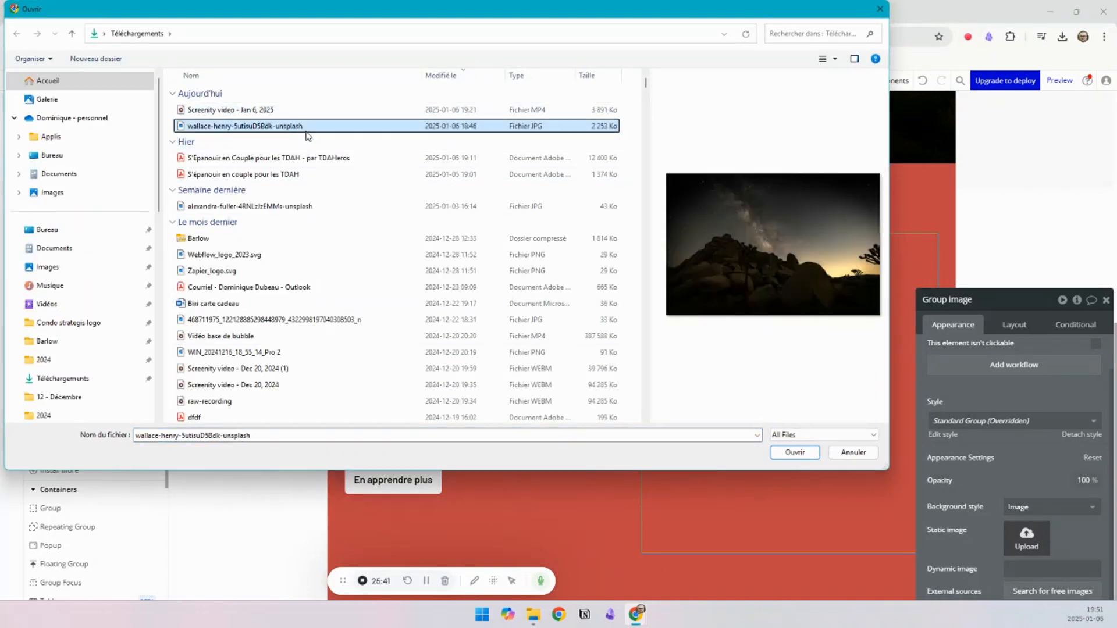
{"action": "left_click", "coordinate": [795, 453]}
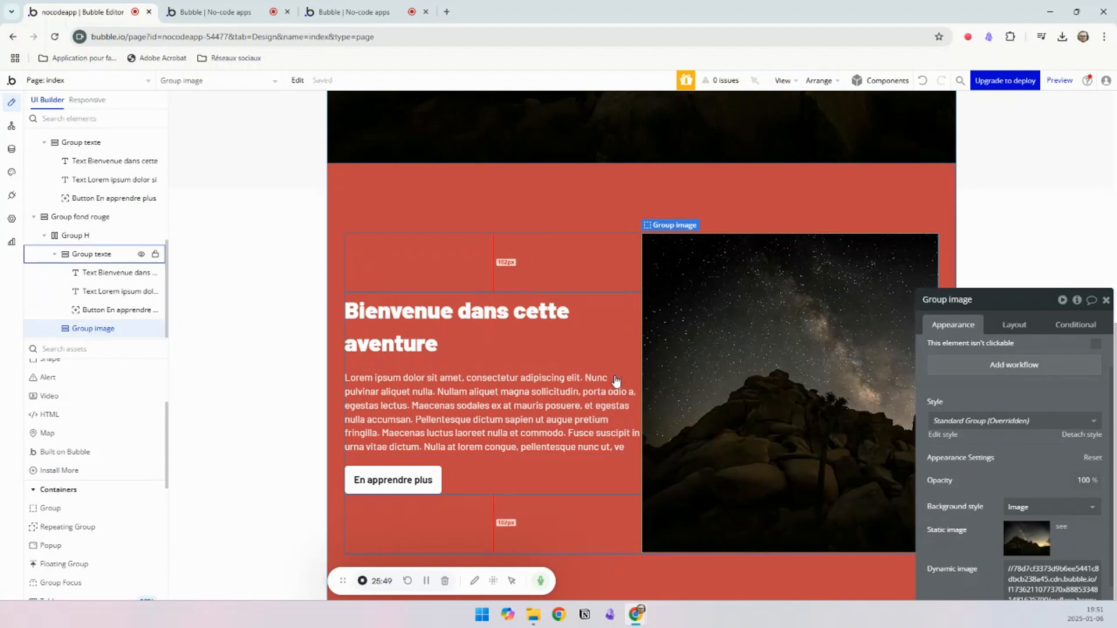
Step: Set Group image's left margin to 20 px and add a right margin to the red section's Group texte
{"action": "left_click", "coordinate": [1015, 325]}
{"action": "left_click_drag", "start_coordinate": [1001, 298], "coordinate": [988, 114]}
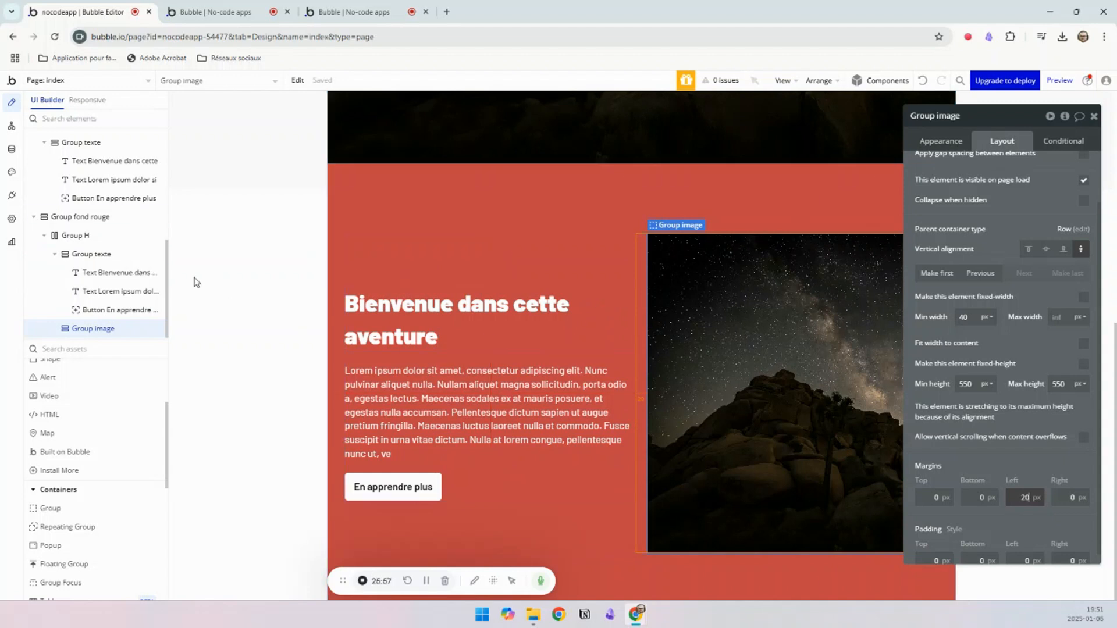
{"action": "left_click", "coordinate": [89, 254]}
{"action": "left_click", "coordinate": [1073, 500]}
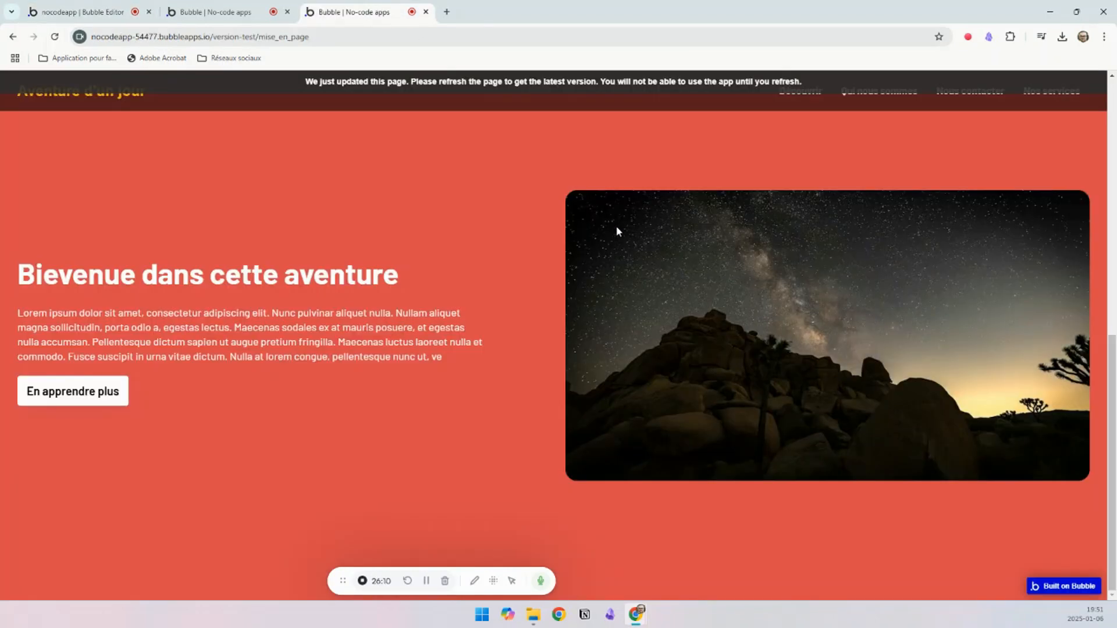
Step: Round the corners of Group image with a roundness of 20, as on the reference page
{"action": "left_click", "coordinate": [66, 8]}
{"action": "left_click", "coordinate": [714, 313]}
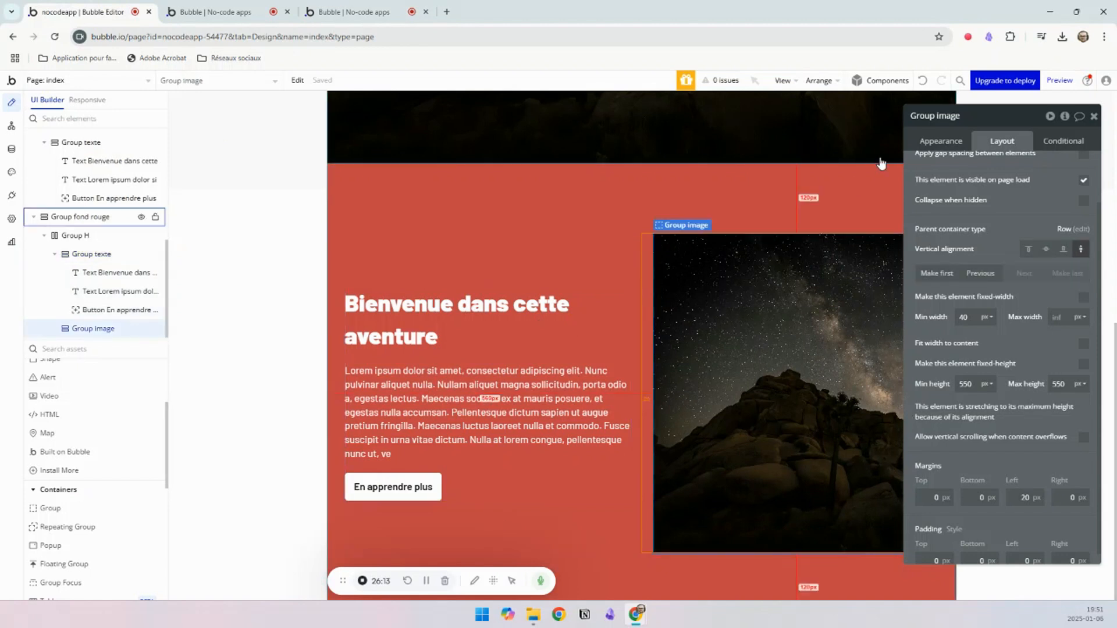
{"action": "left_click", "coordinate": [941, 141]}
{"action": "scroll", "coordinate": [1022, 454], "scroll_direction": "down", "scroll_amount": 5}
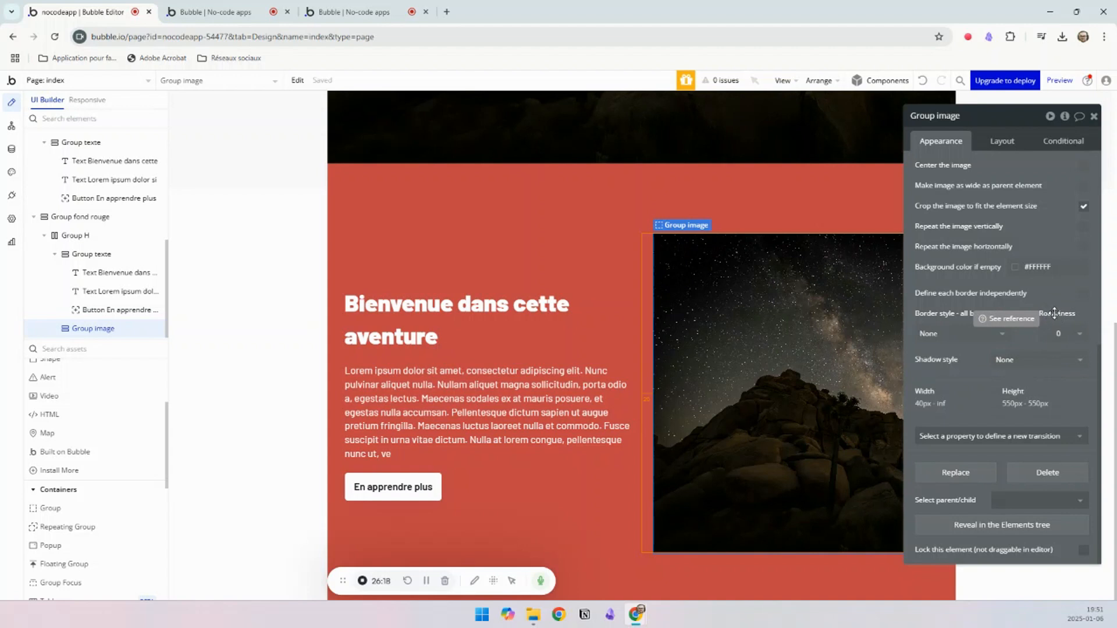
{"action": "left_click", "coordinate": [1057, 335]}
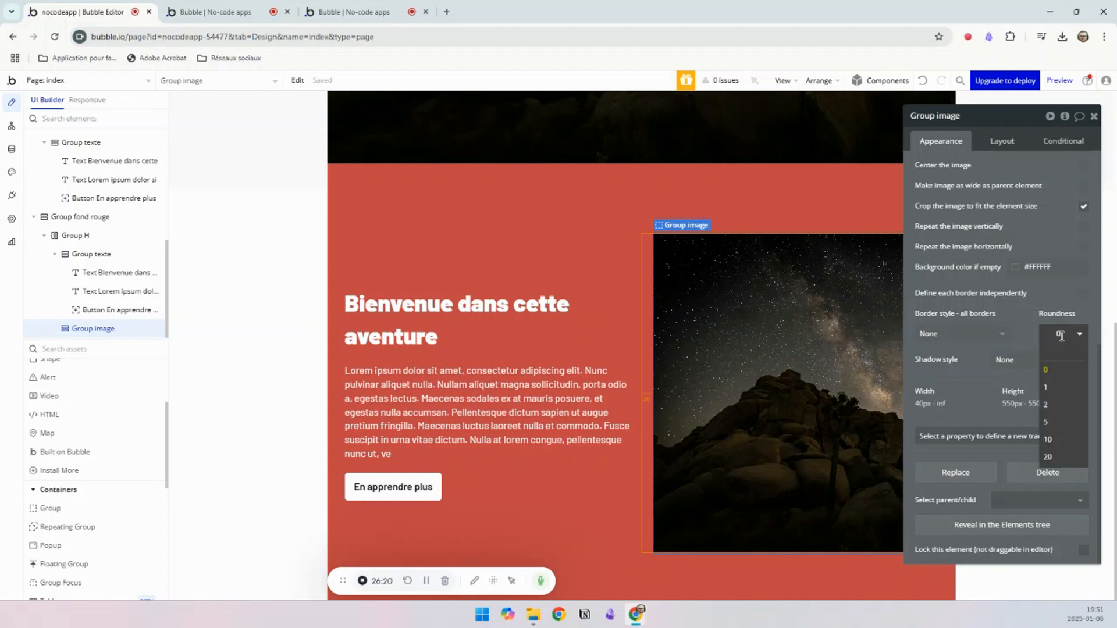
{"action": "left_click", "coordinate": [1030, 321]}
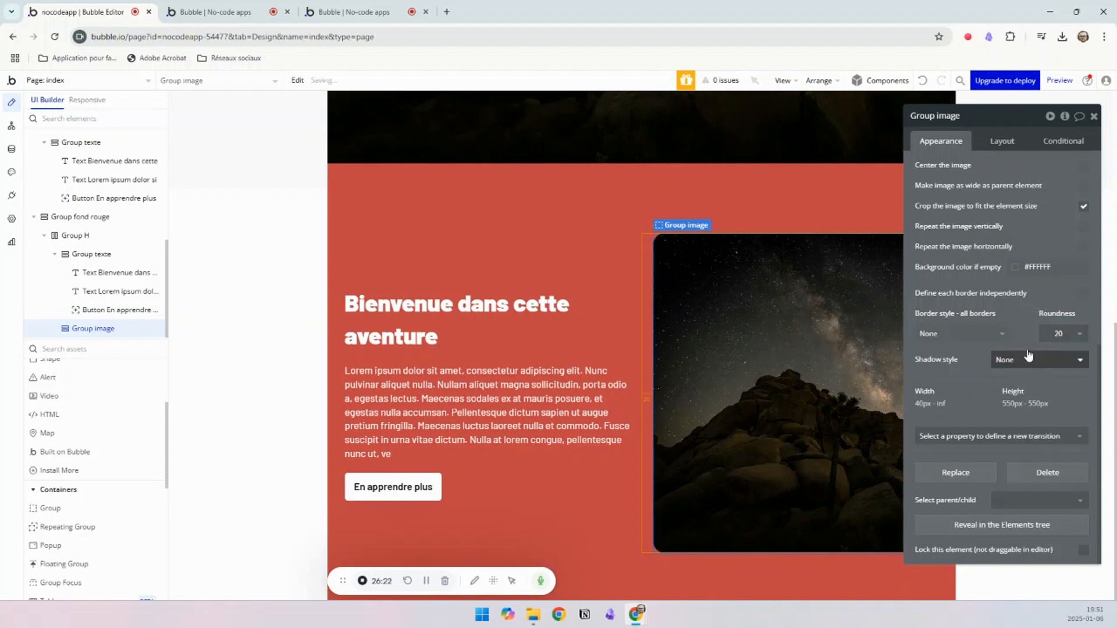
Step: Try a roundness of 500 on Group image and set it back to 20
{"action": "left_click", "coordinate": [1060, 335]}
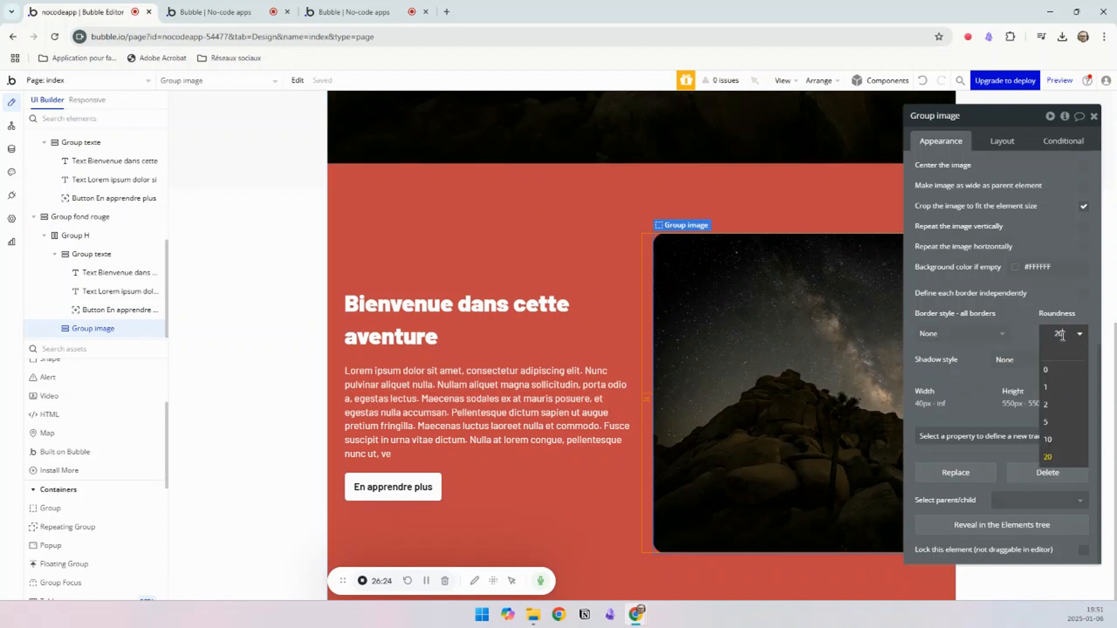
{"action": "type", "text": "500"}
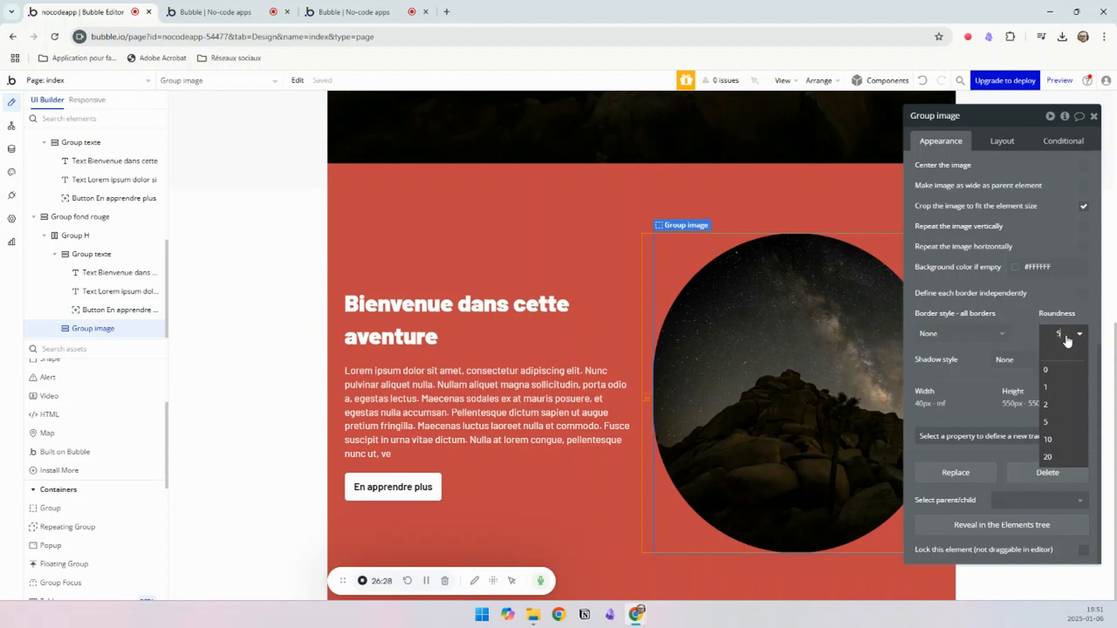
{"action": "key", "text": "BackSpace"}
{"action": "type", "text": "20"}
{"action": "key", "text": "Return"}
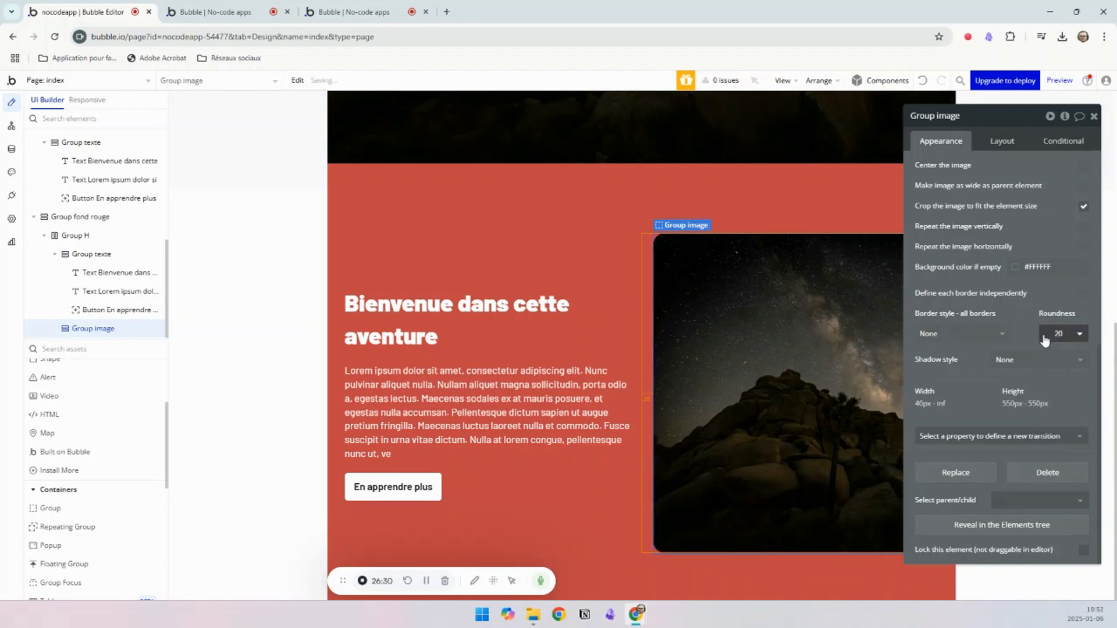
Step: Check the red section's text alignment and rounded image in the index page preview
{"action": "left_click", "coordinate": [217, 16]}
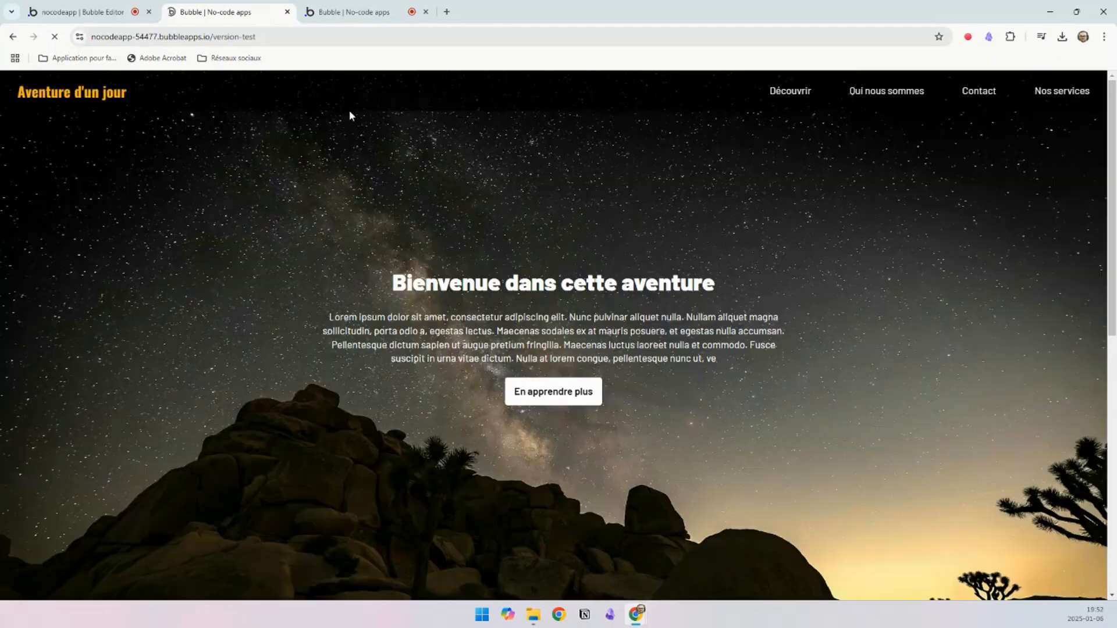
{"action": "scroll", "coordinate": [449, 210], "scroll_direction": "down", "scroll_amount": 5}
{"action": "scroll", "coordinate": [449, 211], "scroll_direction": "down", "scroll_amount": 1}
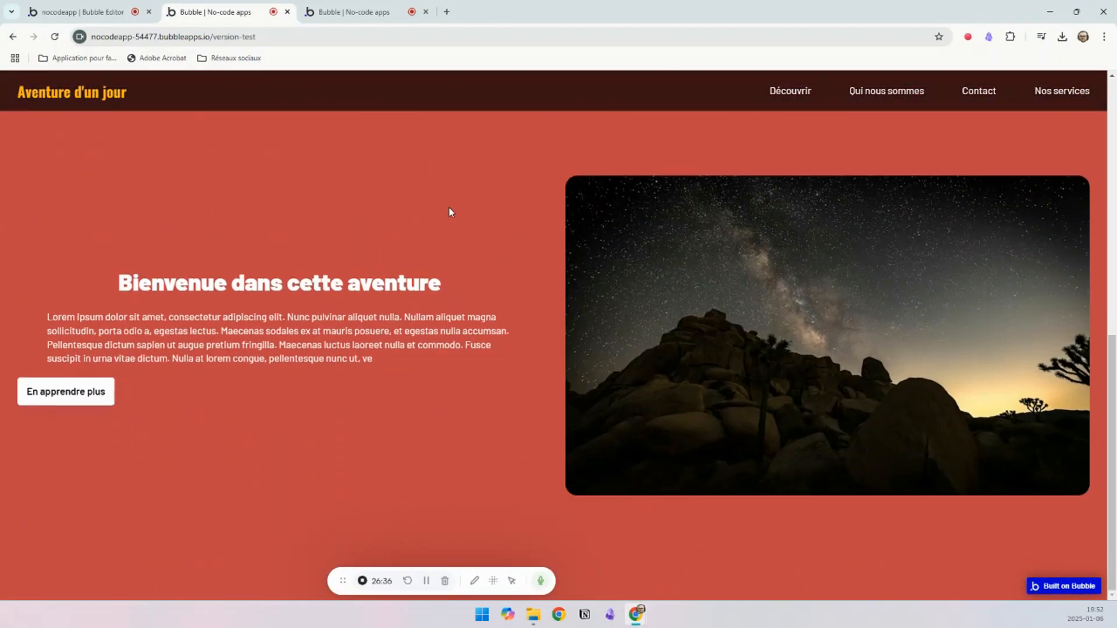
Step: Set the horizontal alignment of the red section's title and Lorem ipsum paragraph to left within their Group texte
{"action": "left_click", "coordinate": [115, 7]}
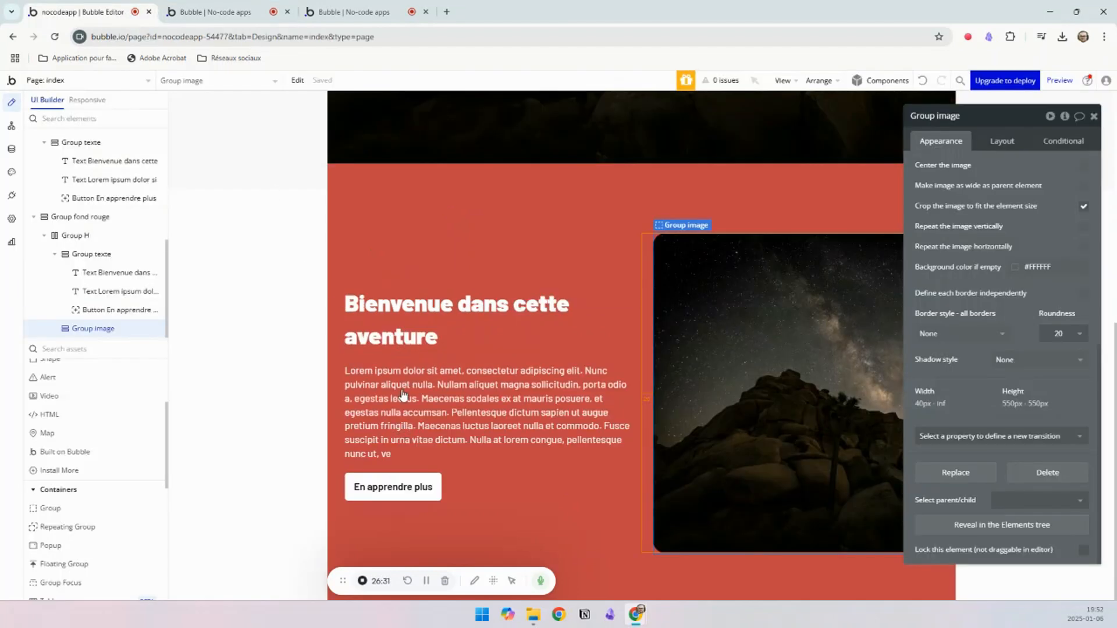
{"action": "left_click", "coordinate": [394, 257]}
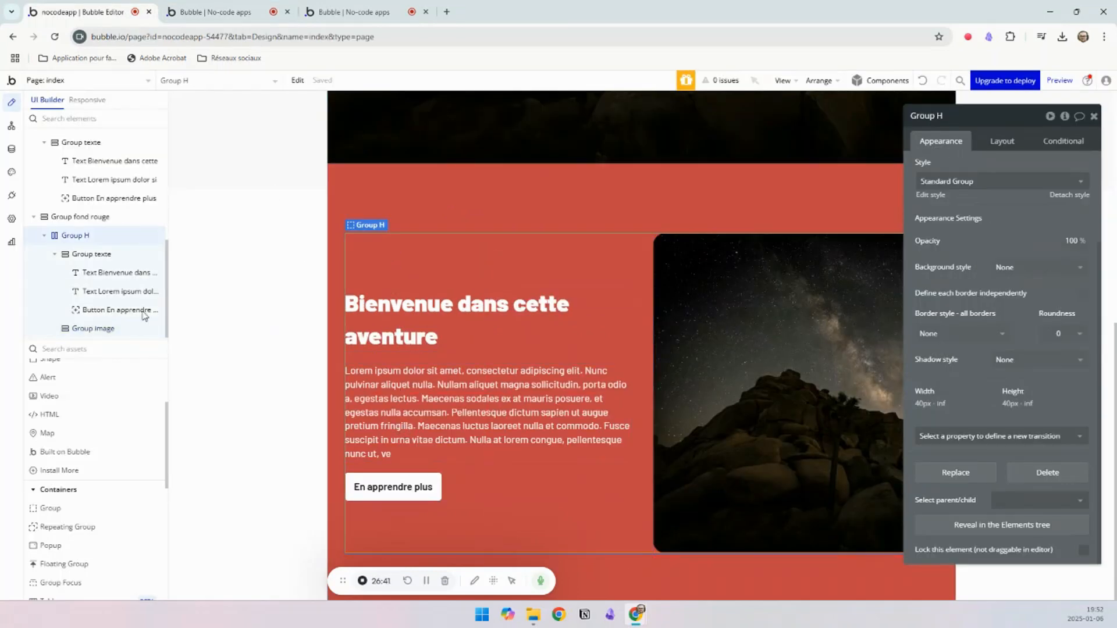
{"action": "left_click", "coordinate": [116, 274]}
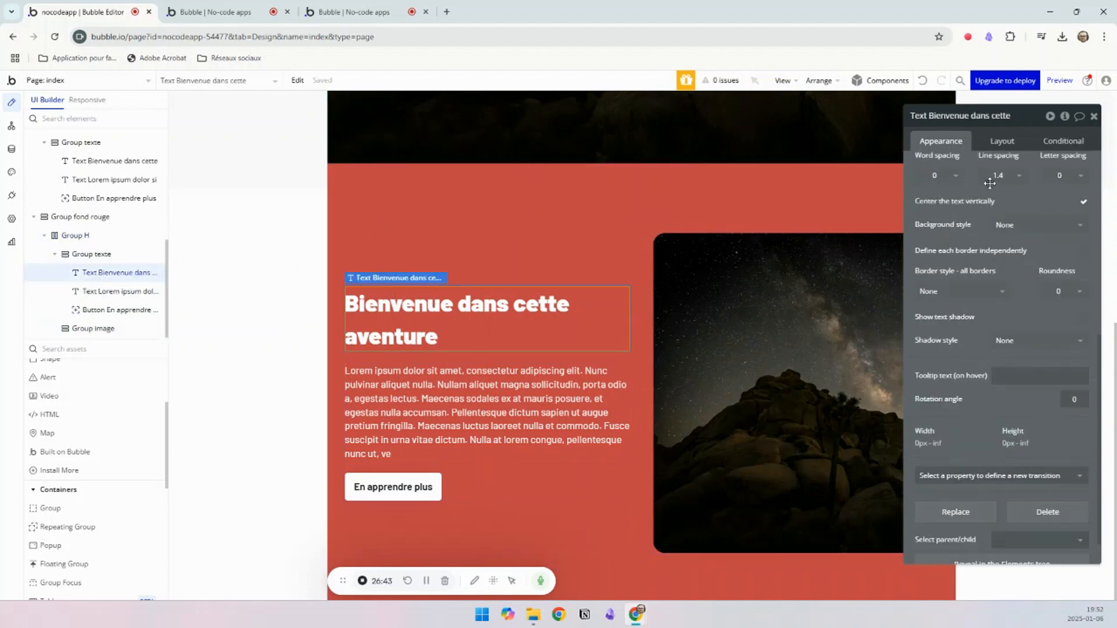
{"action": "left_click", "coordinate": [1002, 141]}
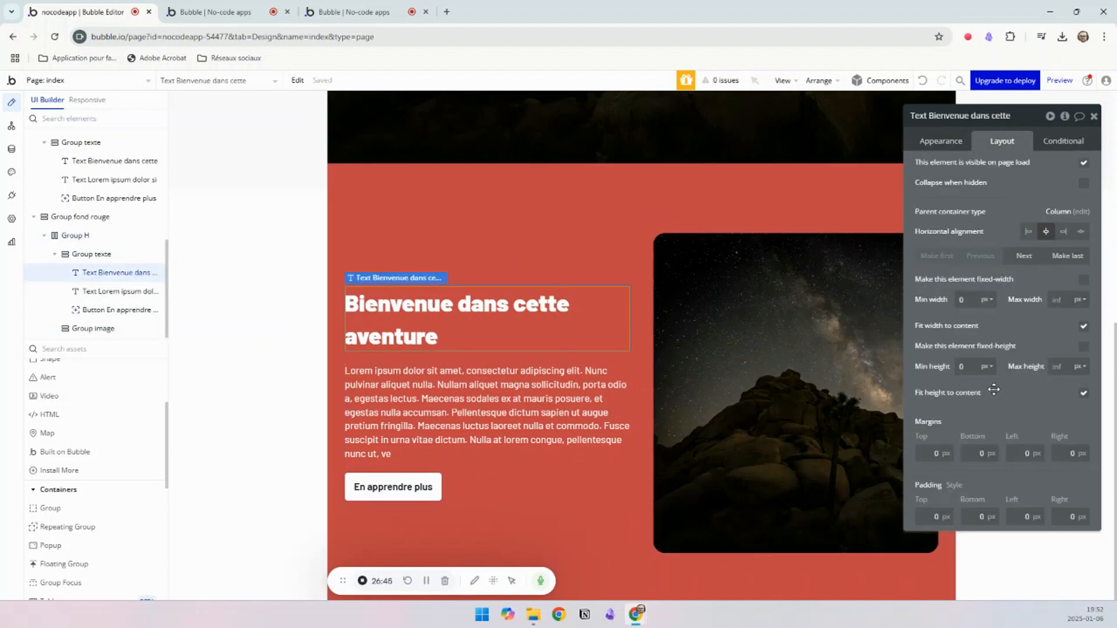
{"action": "left_click", "coordinate": [1029, 232]}
{"action": "left_click", "coordinate": [446, 383]}
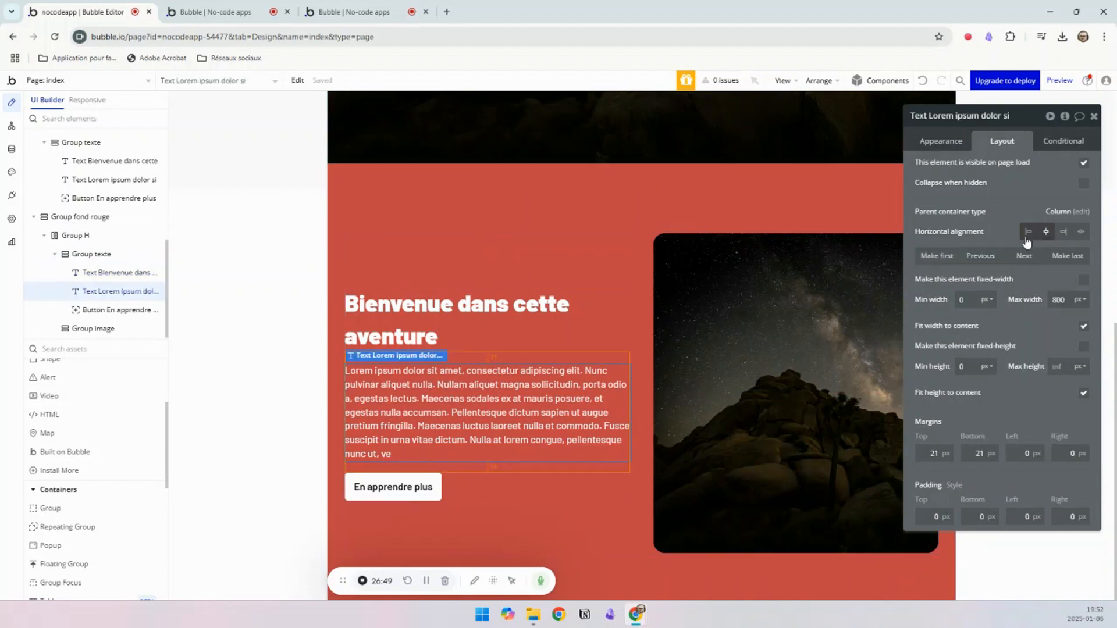
Step: Refresh the index page preview and compare its red section with the mise_en_page reference, returning to the Bubble editor
{"action": "left_click", "coordinate": [215, 11]}
{"action": "key", "text": "F5"}
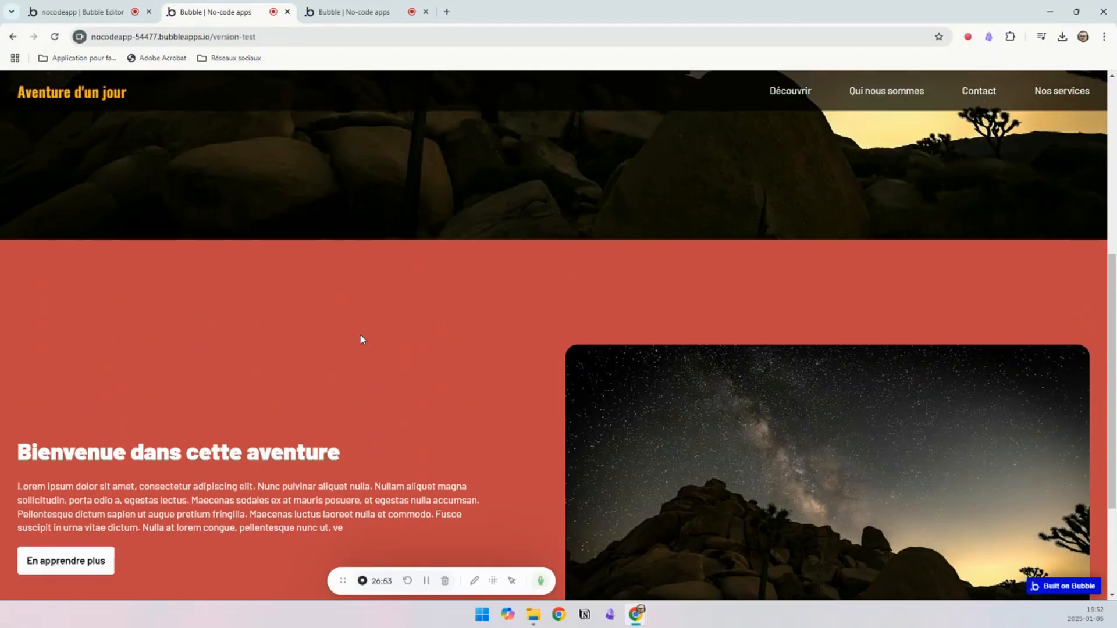
{"action": "left_click", "coordinate": [378, 11]}
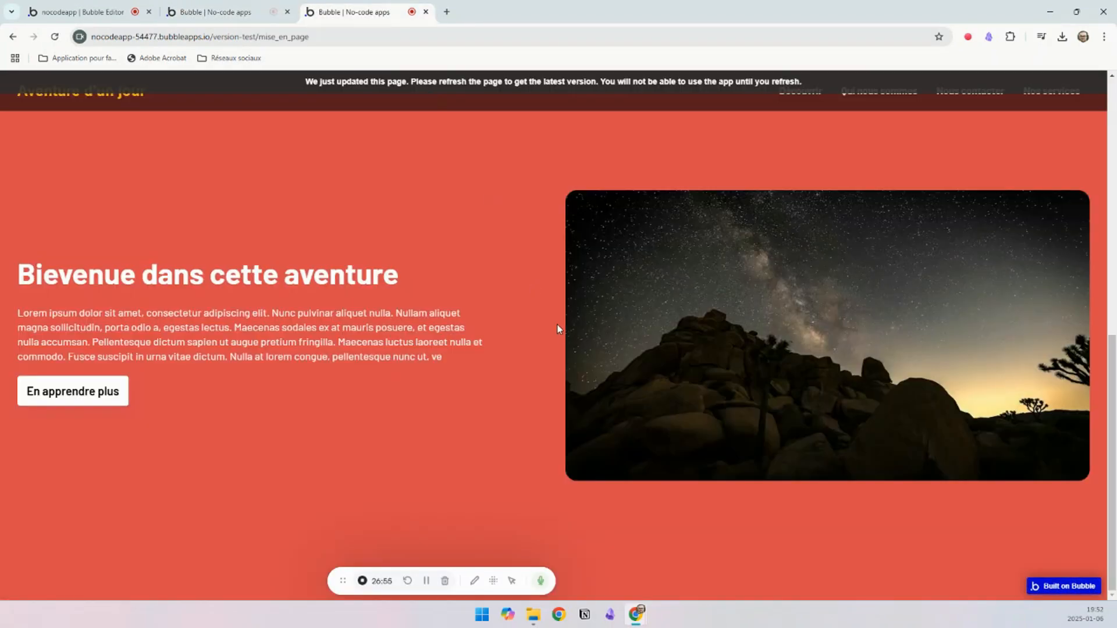
{"action": "left_click", "coordinate": [215, 12]}
{"action": "left_click", "coordinate": [112, 17]}
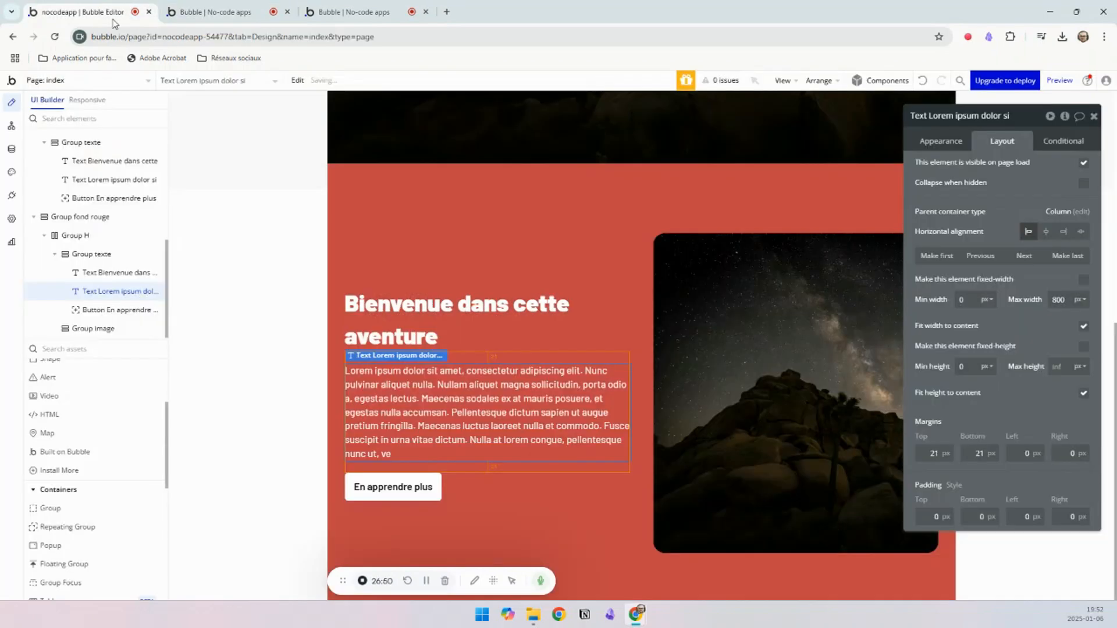